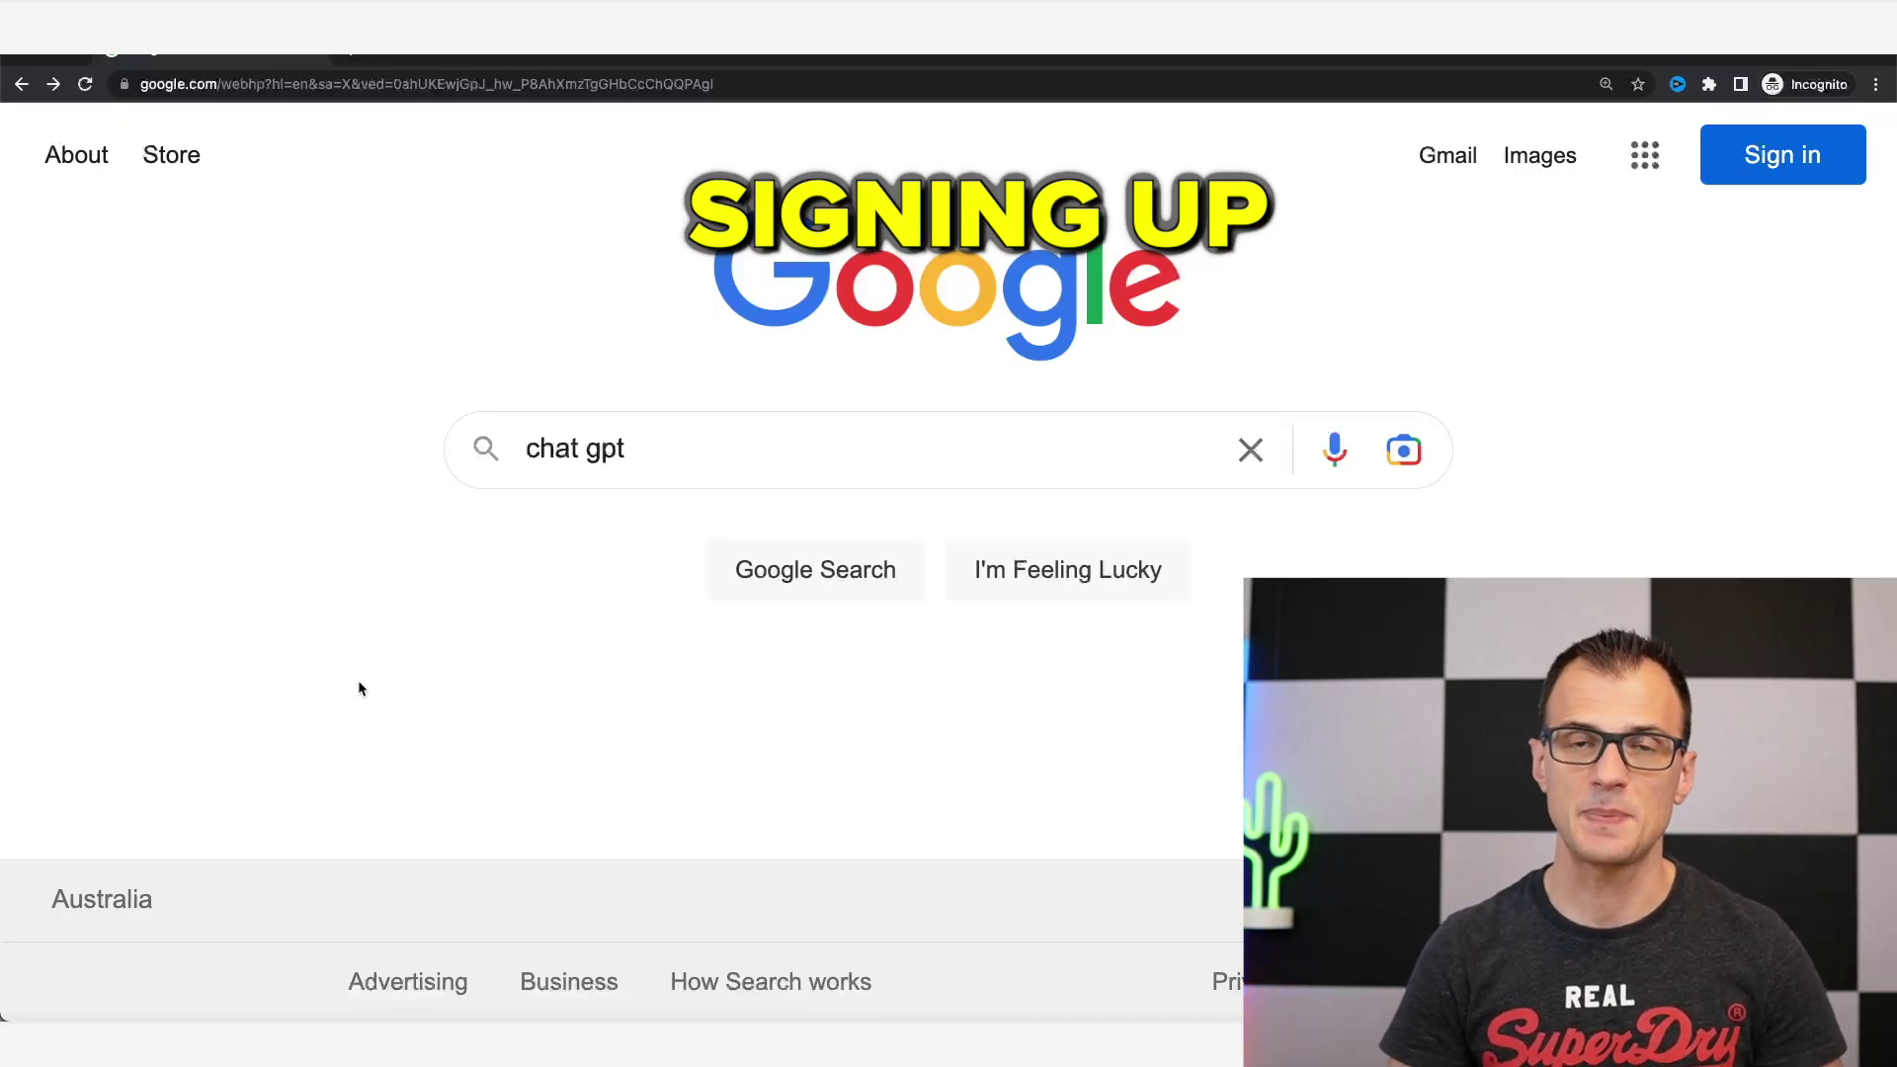
Search Google for "chat gpt" and open OpenAI's ChatGPT blog page from the results
{"action": "left_click", "coordinate": [606, 464]}
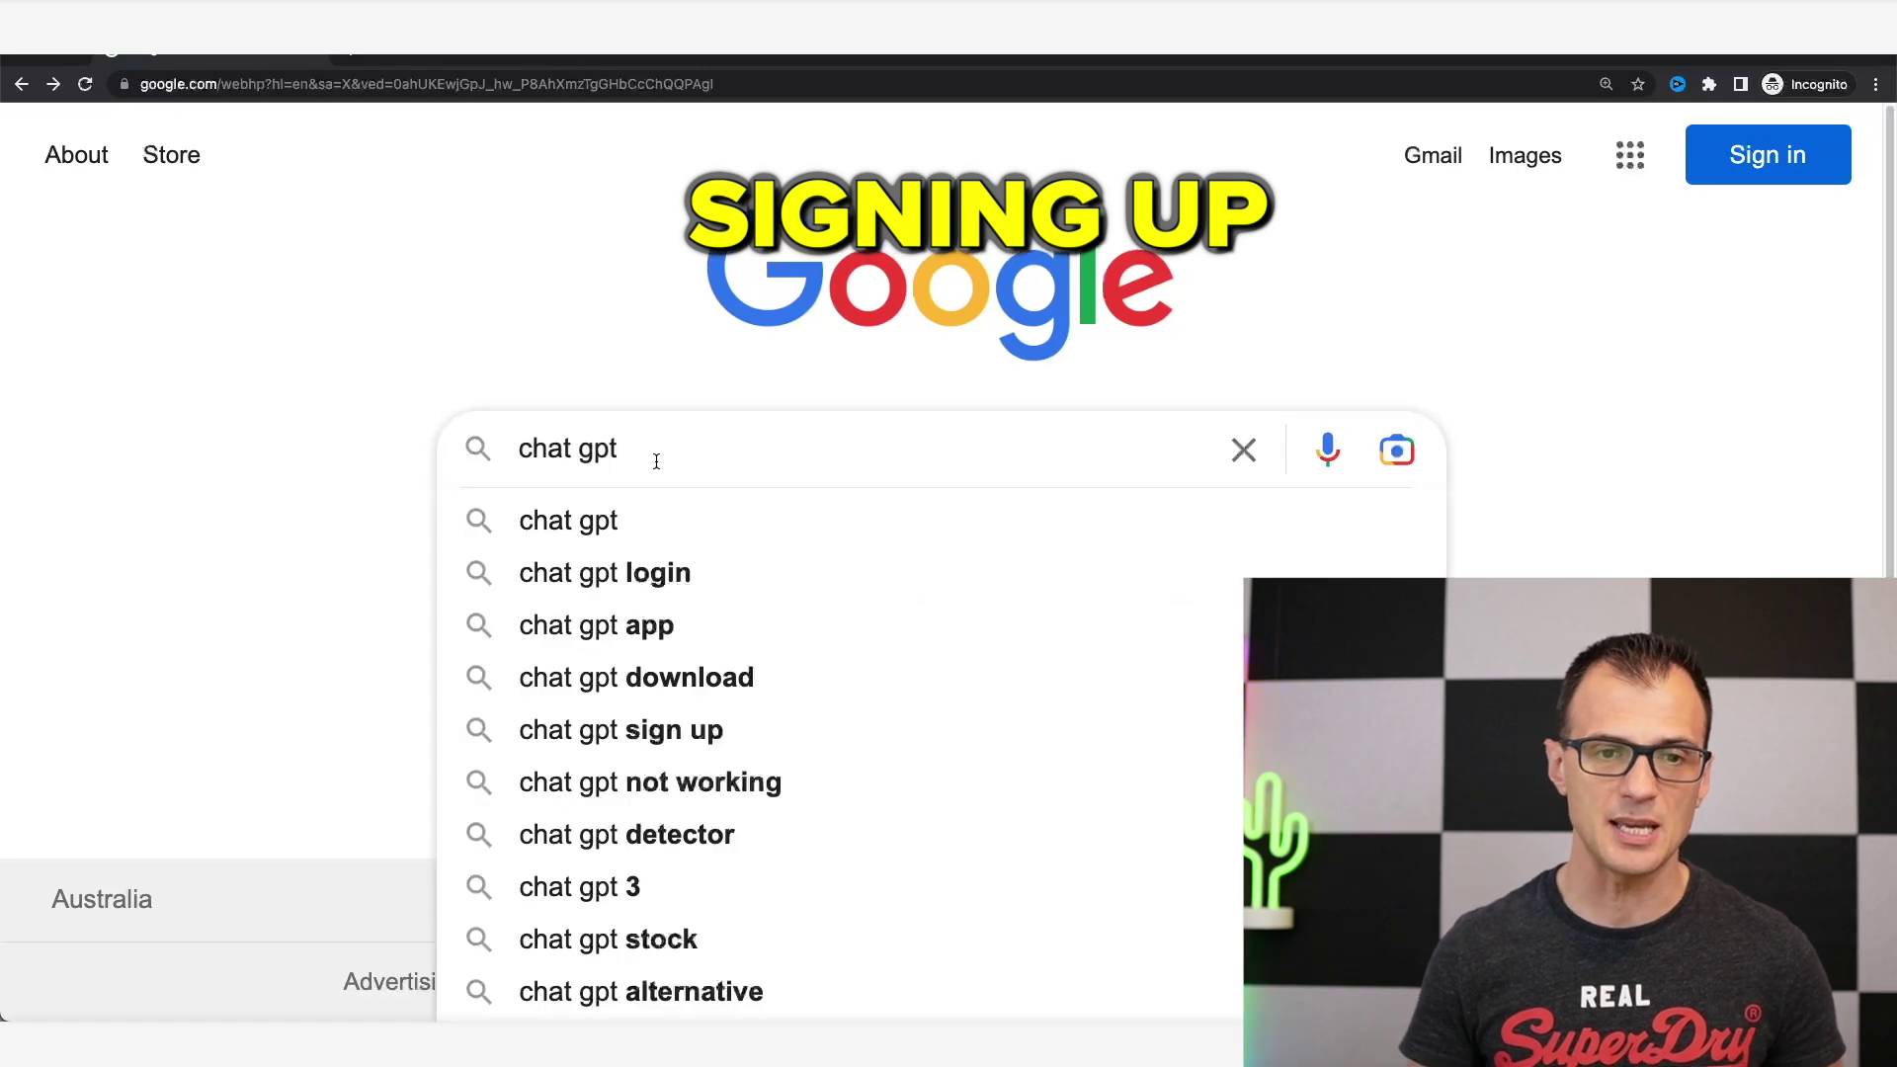
{"action": "key", "text": "Return"}
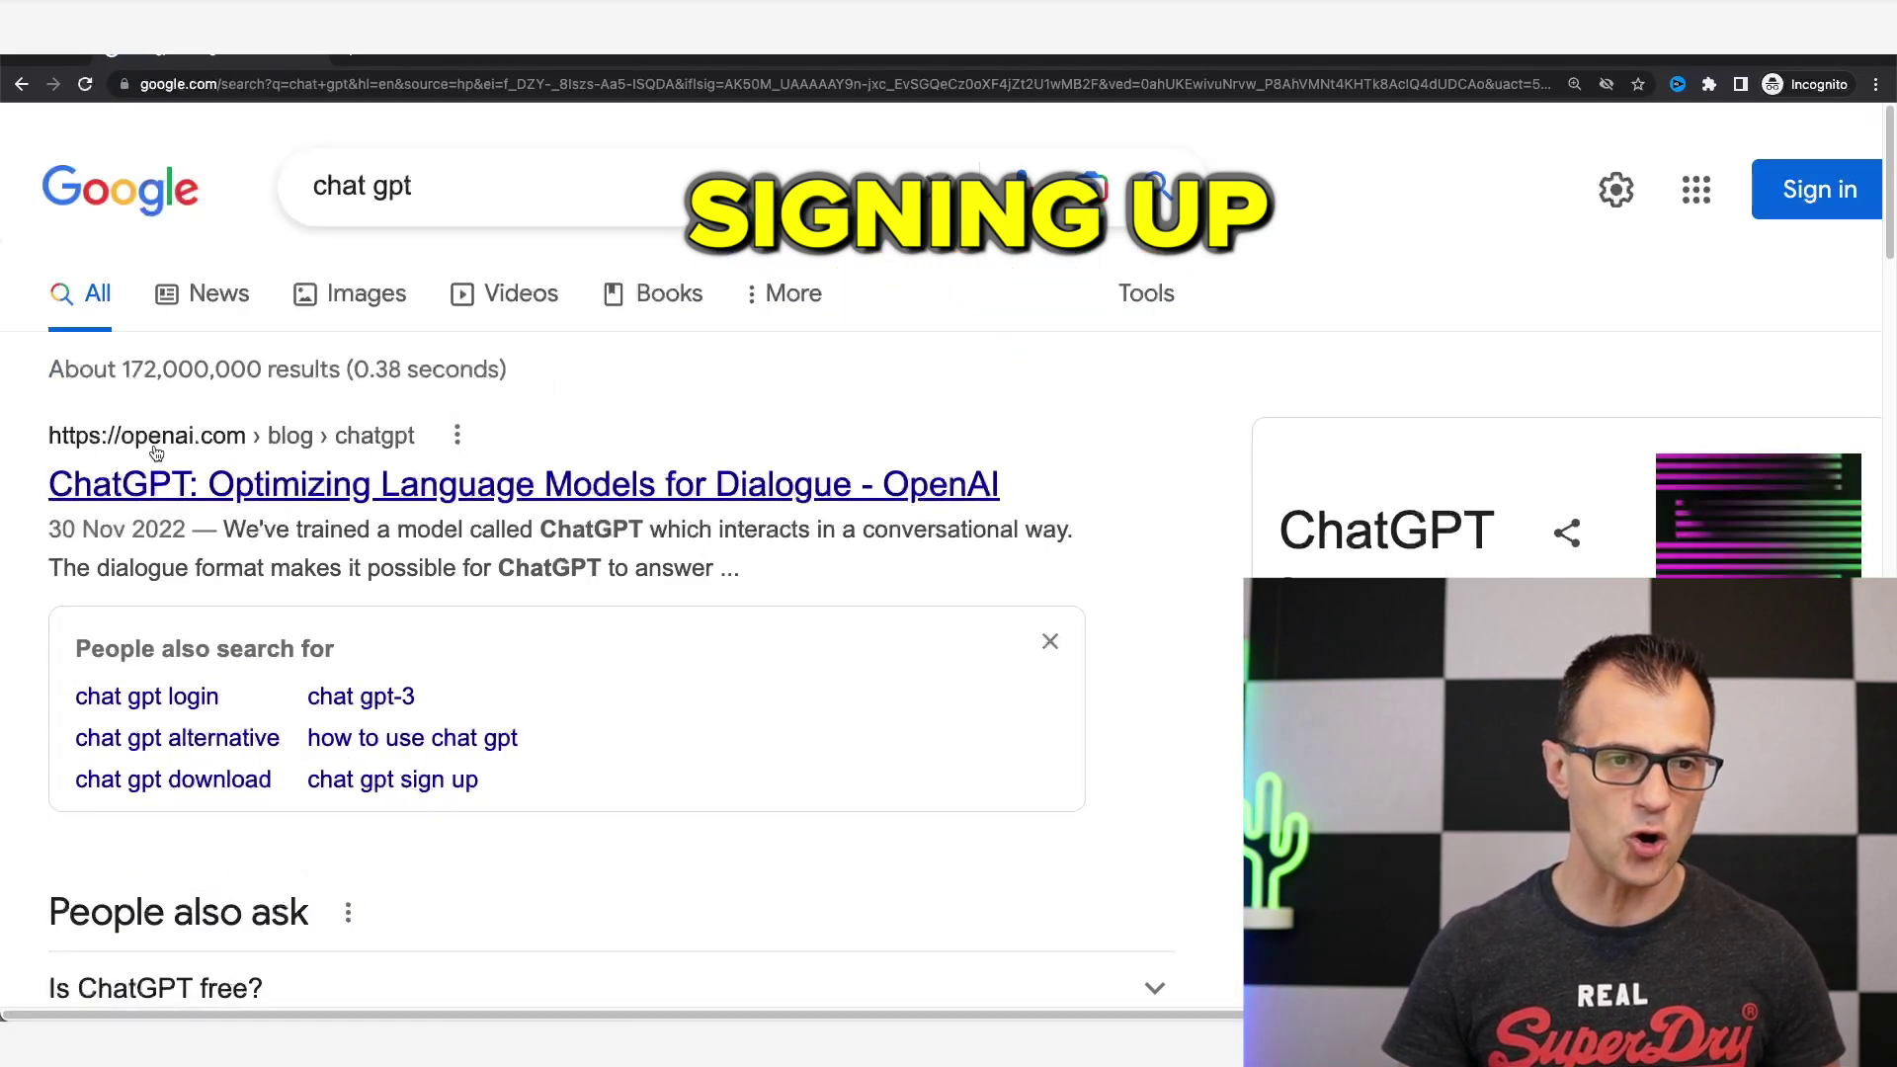
{"action": "left_click", "coordinate": [155, 457]}
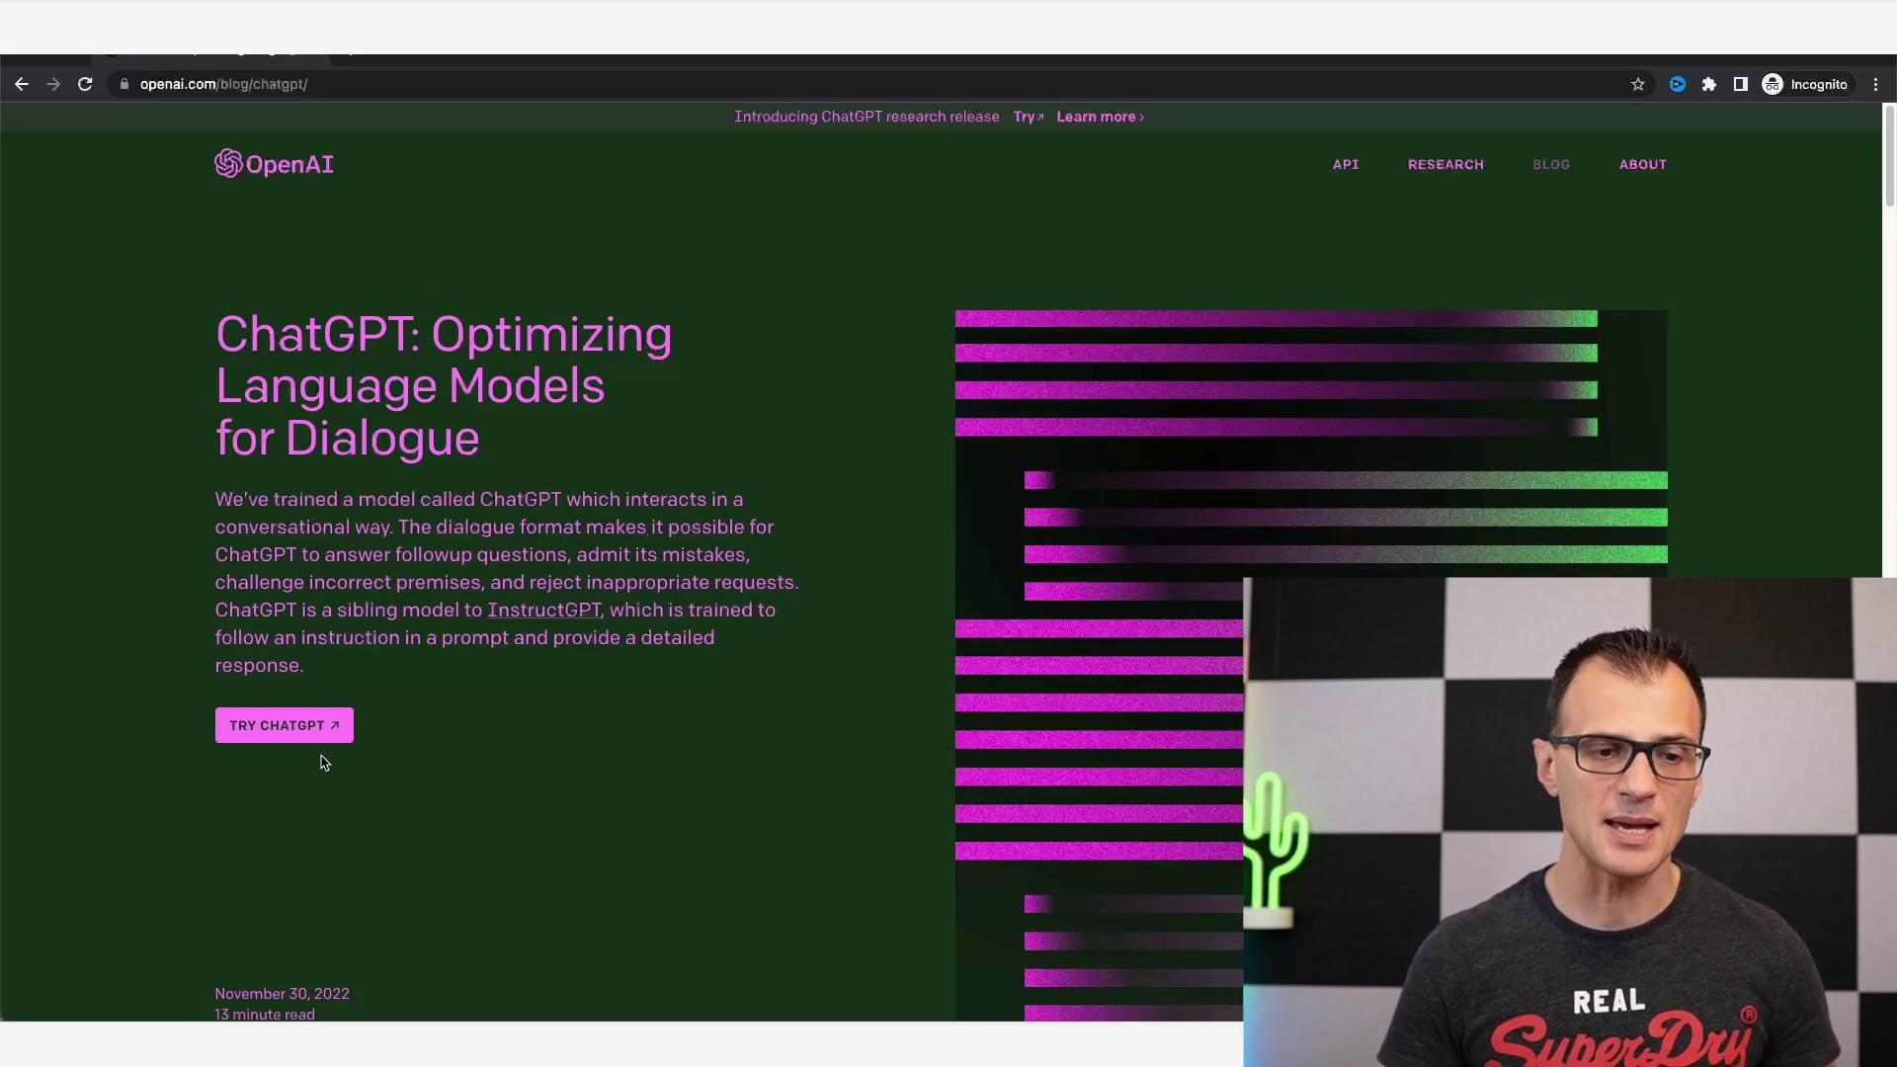
Launch ChatGPT from the OpenAI blog page and enlarge the login page for easier reading
{"action": "scroll", "coordinate": [411, 670], "scroll_direction": "down", "scroll_amount": 1}
{"action": "key", "text": "super+plus"}
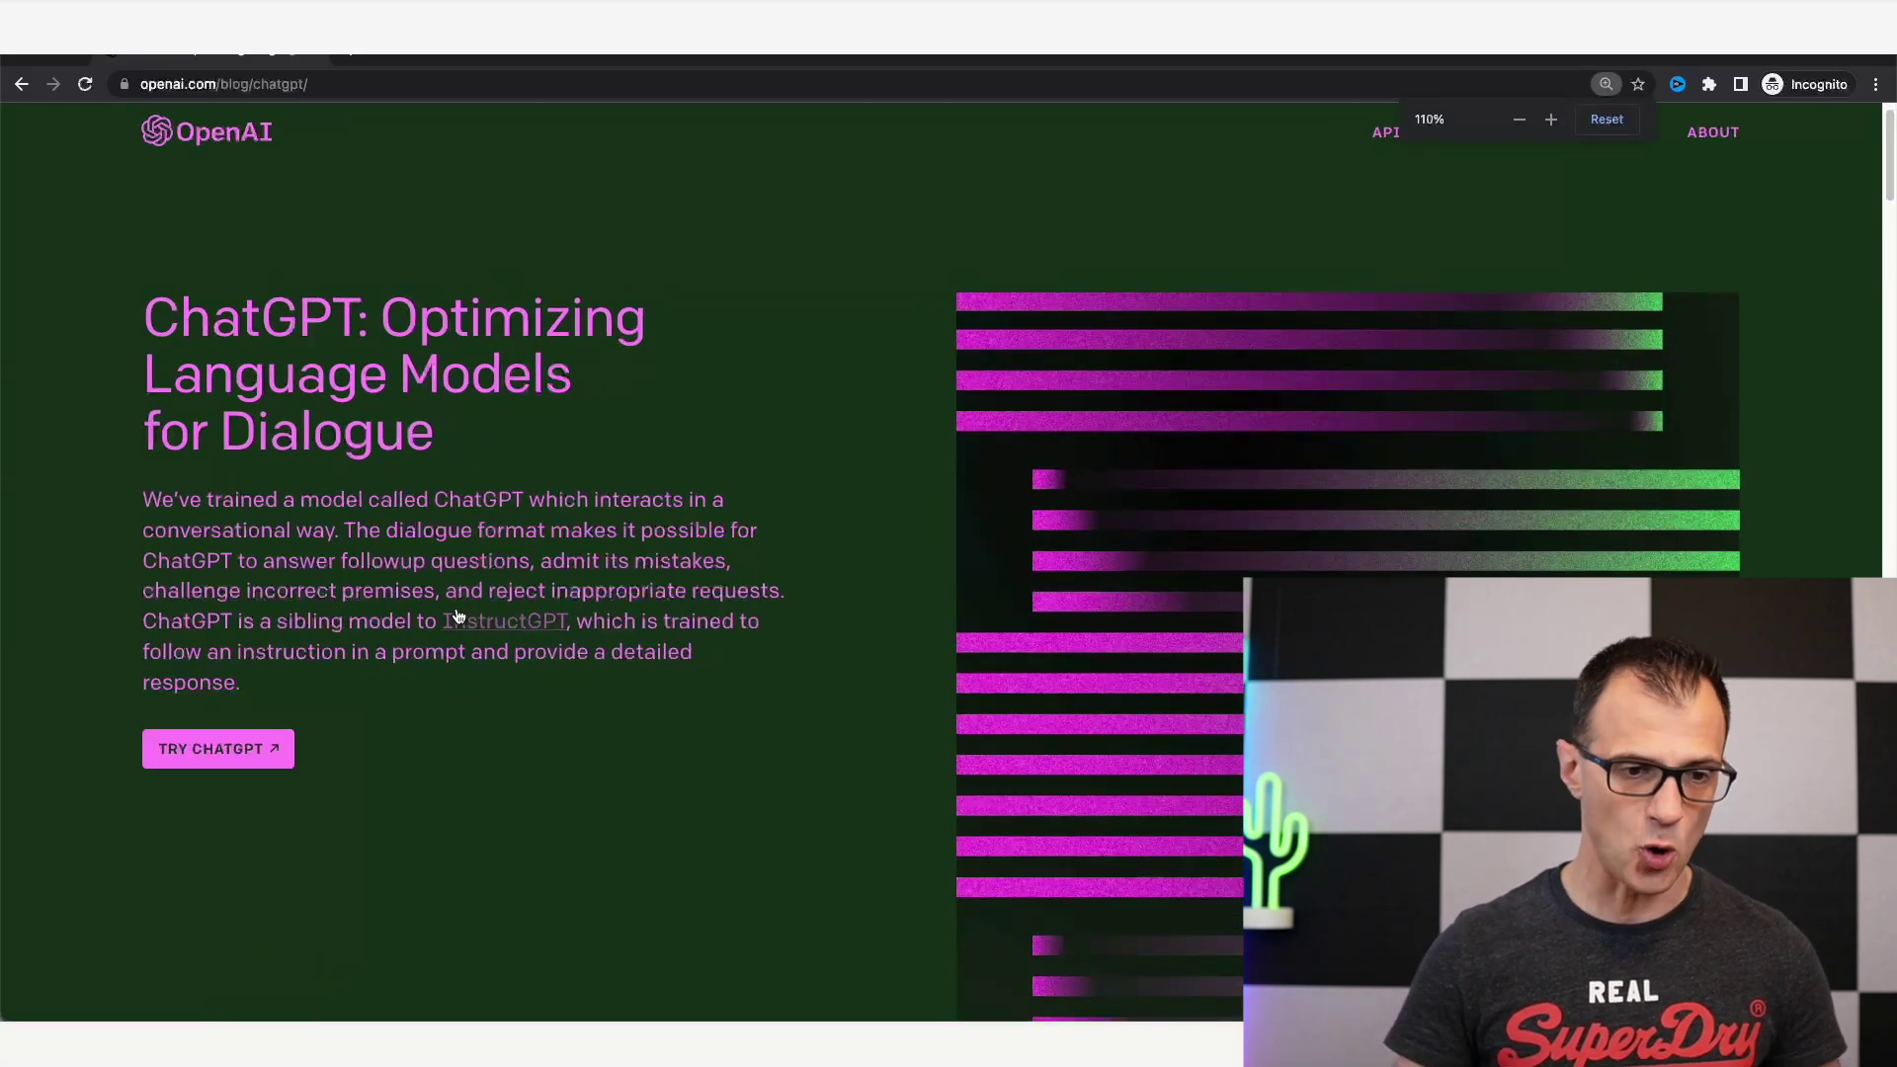
{"action": "scroll", "coordinate": [191, 665], "scroll_direction": "down", "scroll_amount": 2}
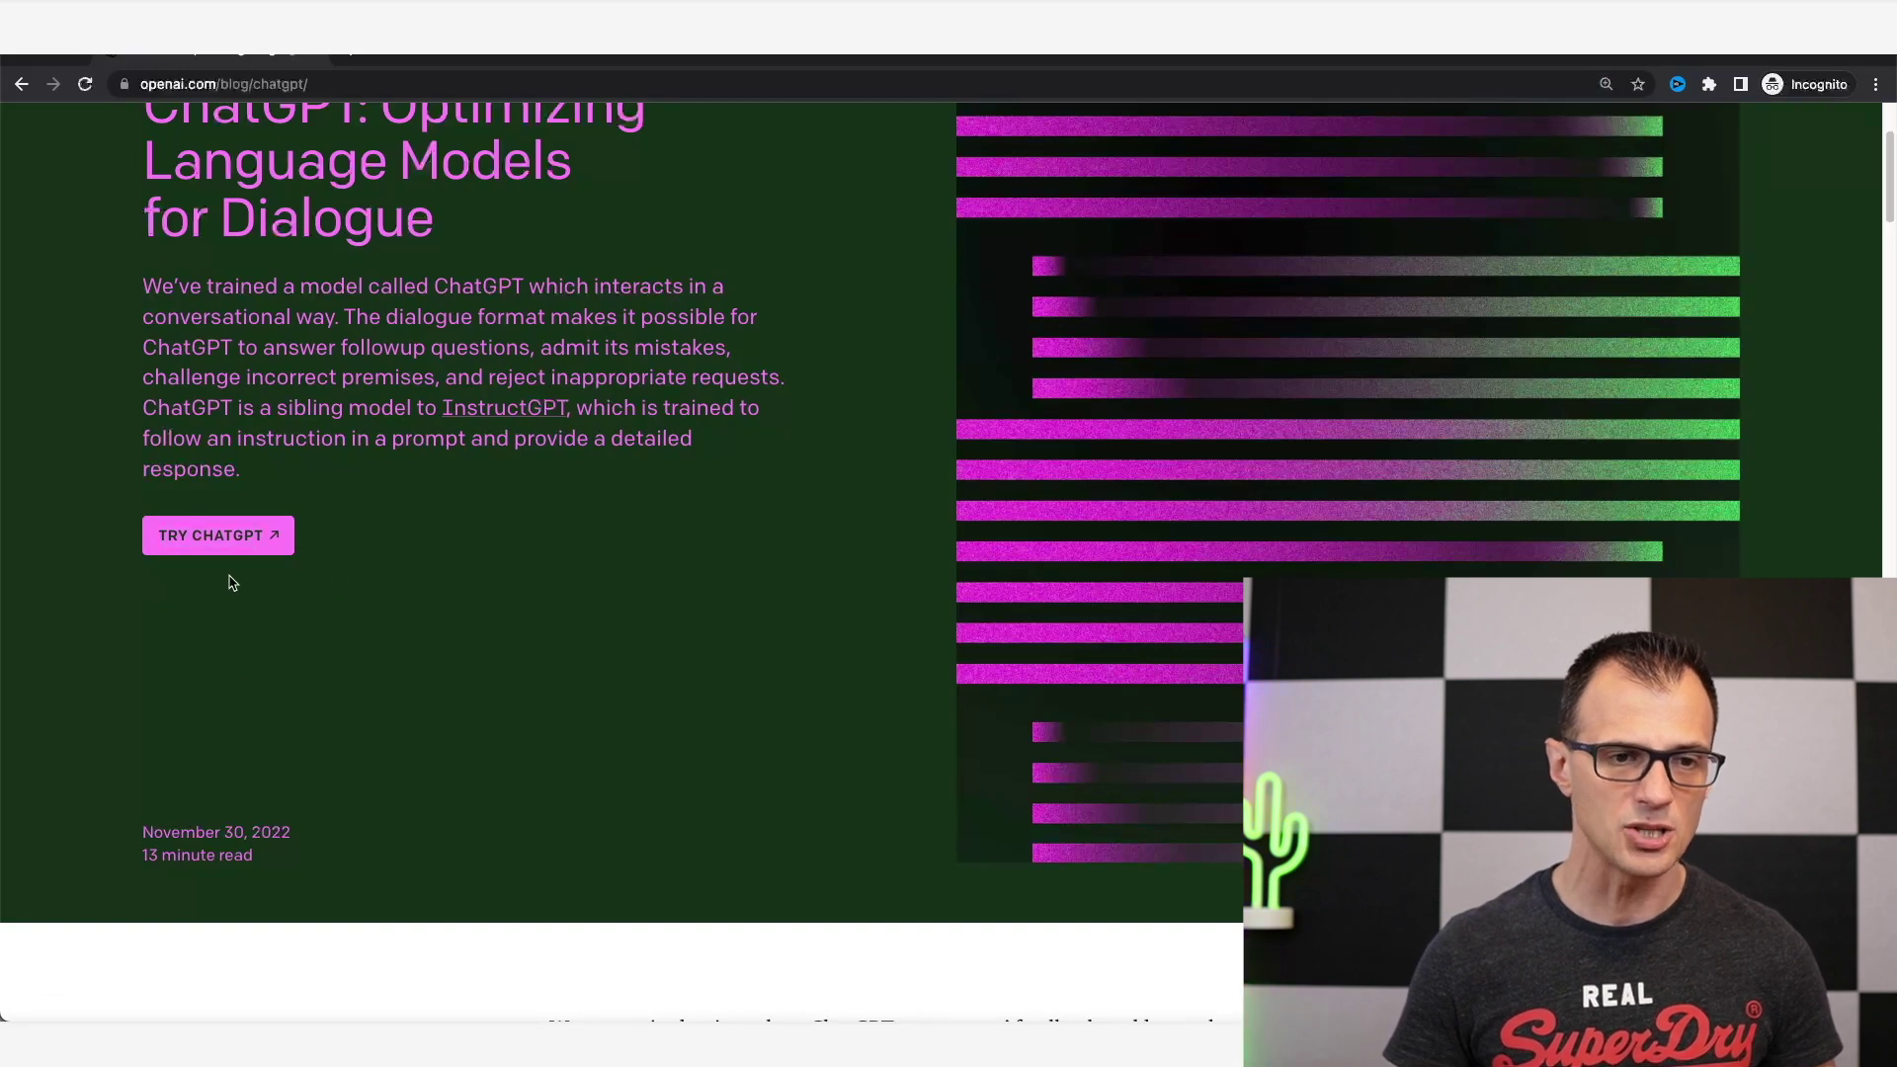
{"action": "left_click", "coordinate": [243, 542]}
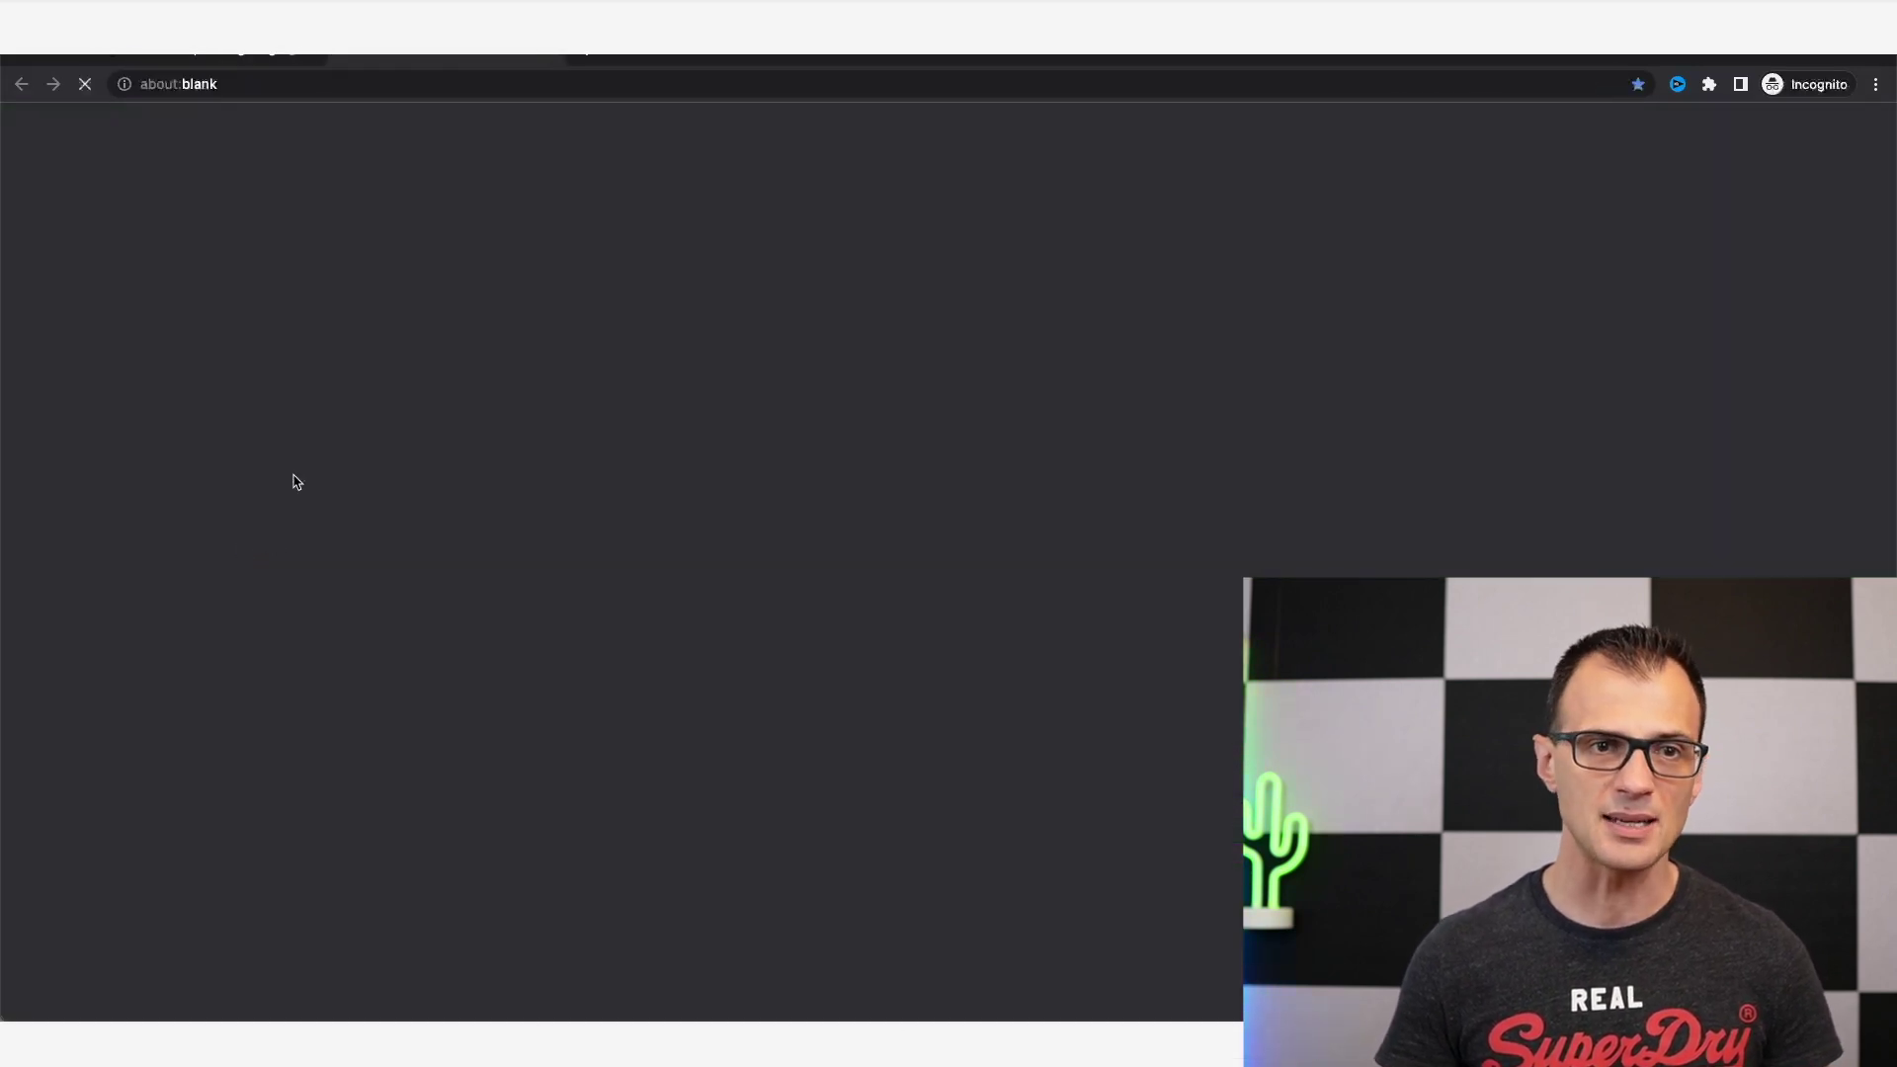
{"action": "key", "text": "super+plus"}
{"action": "key", "text": "super+plus"}
{"action": "key", "text": "super+plus"}
{"action": "key", "text": "super+plus"}
{"action": "key", "text": "super+plus"}
{"action": "key", "text": "super+plus"}
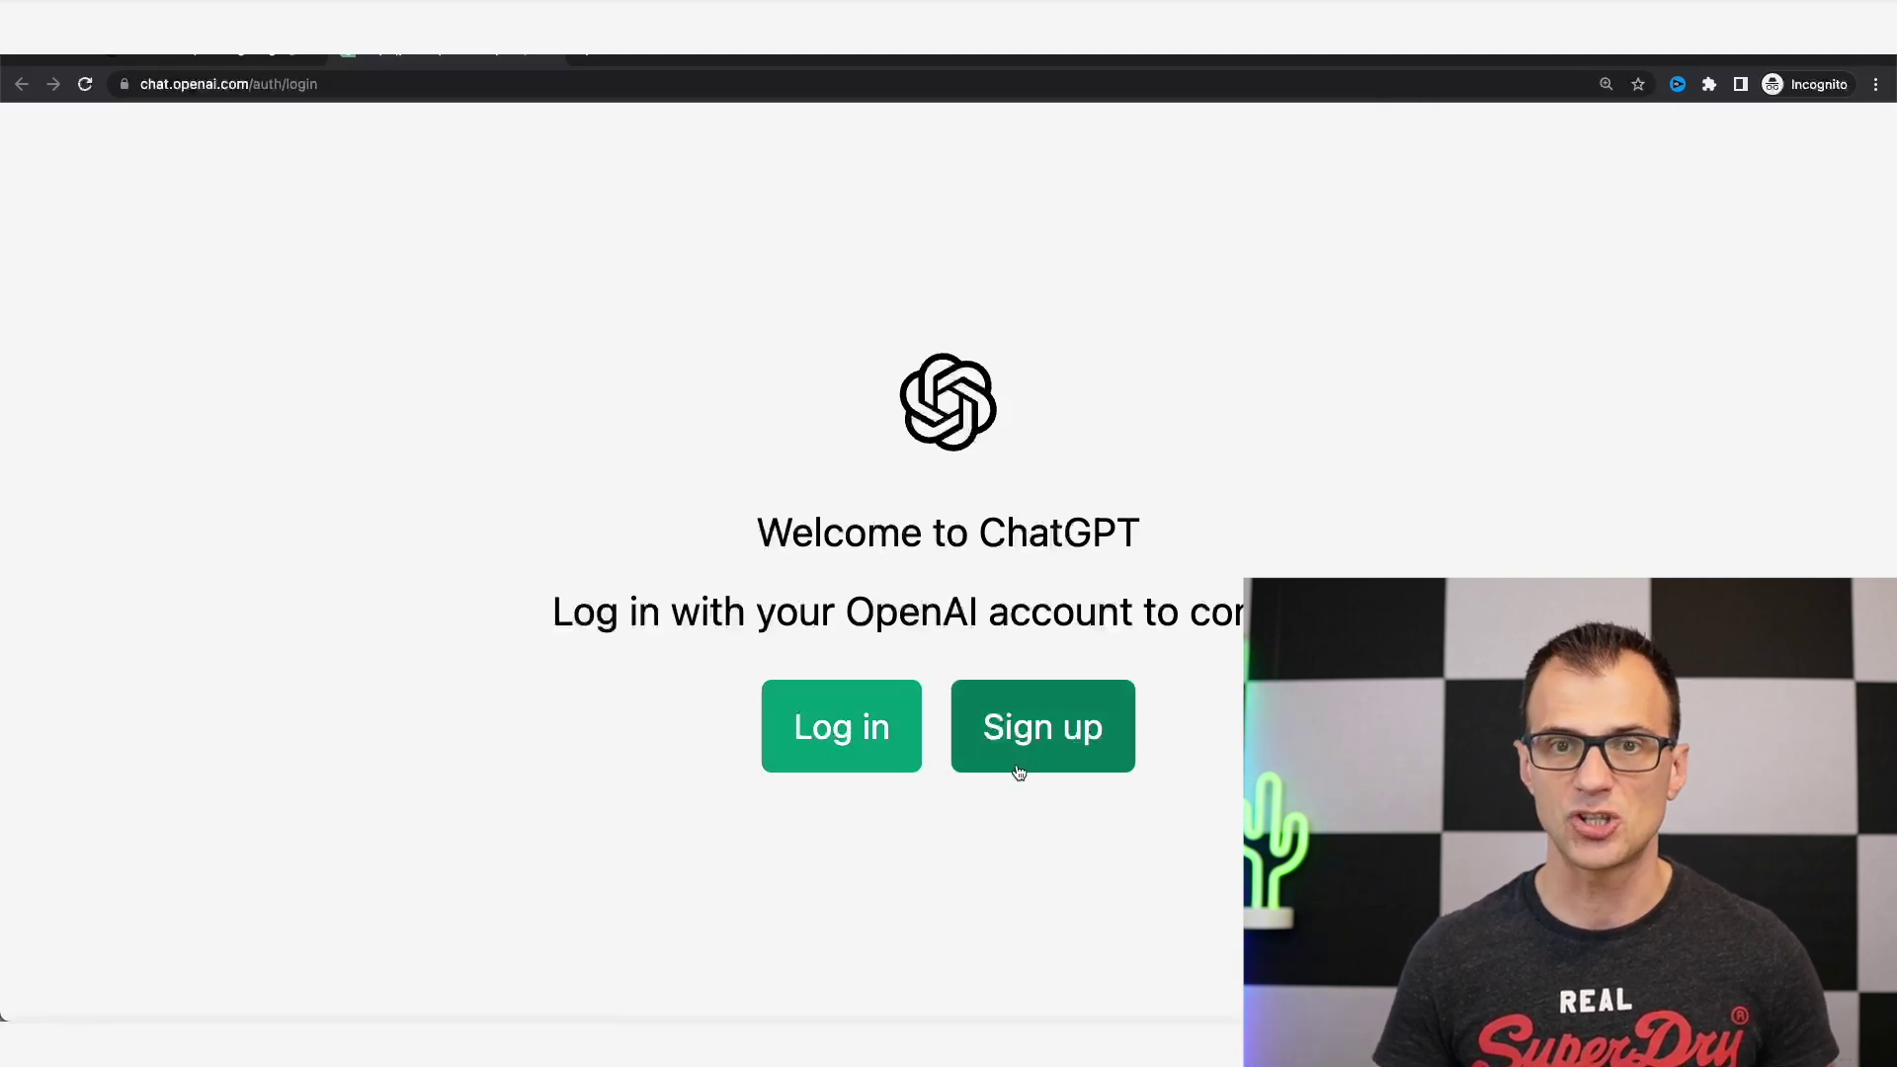
Sign up for a new OpenAI account, submitting the e-mail address and the account password
{"action": "left_click", "coordinate": [1088, 708]}
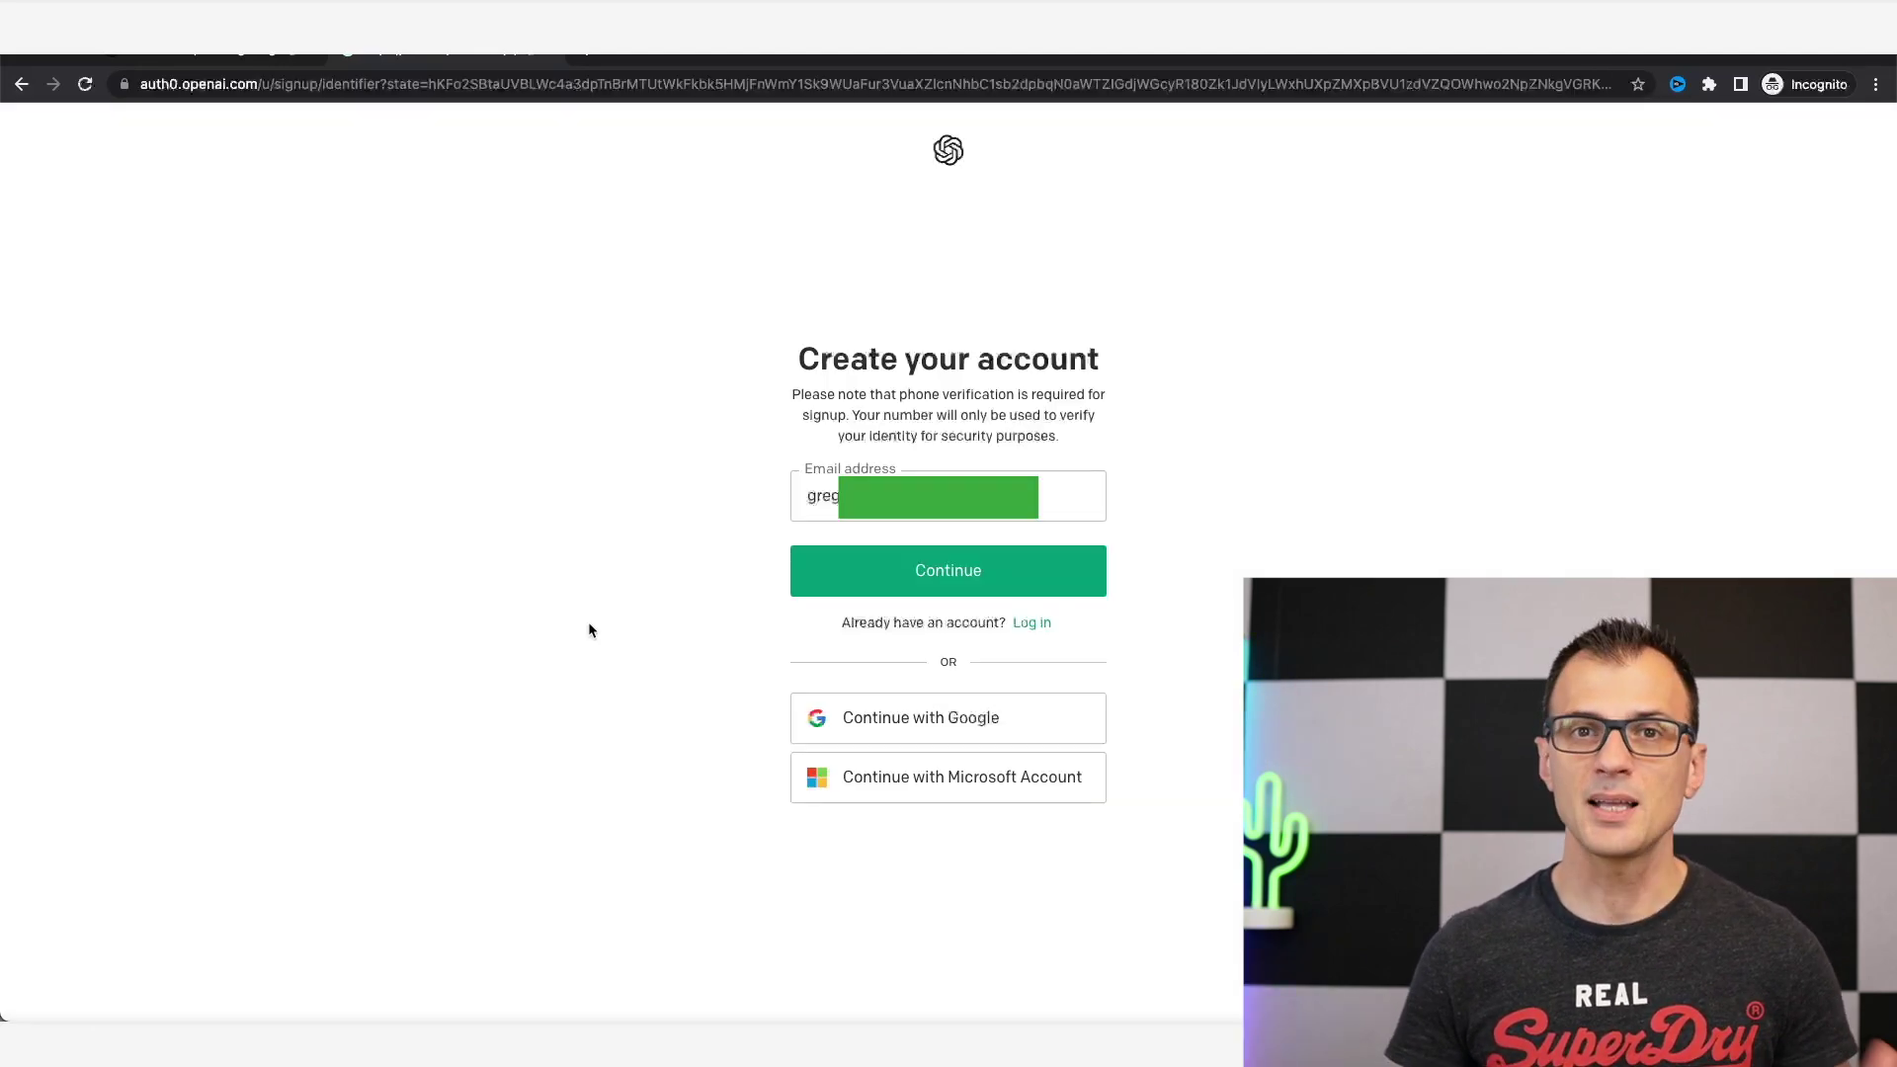
{"action": "left_click", "coordinate": [953, 581]}
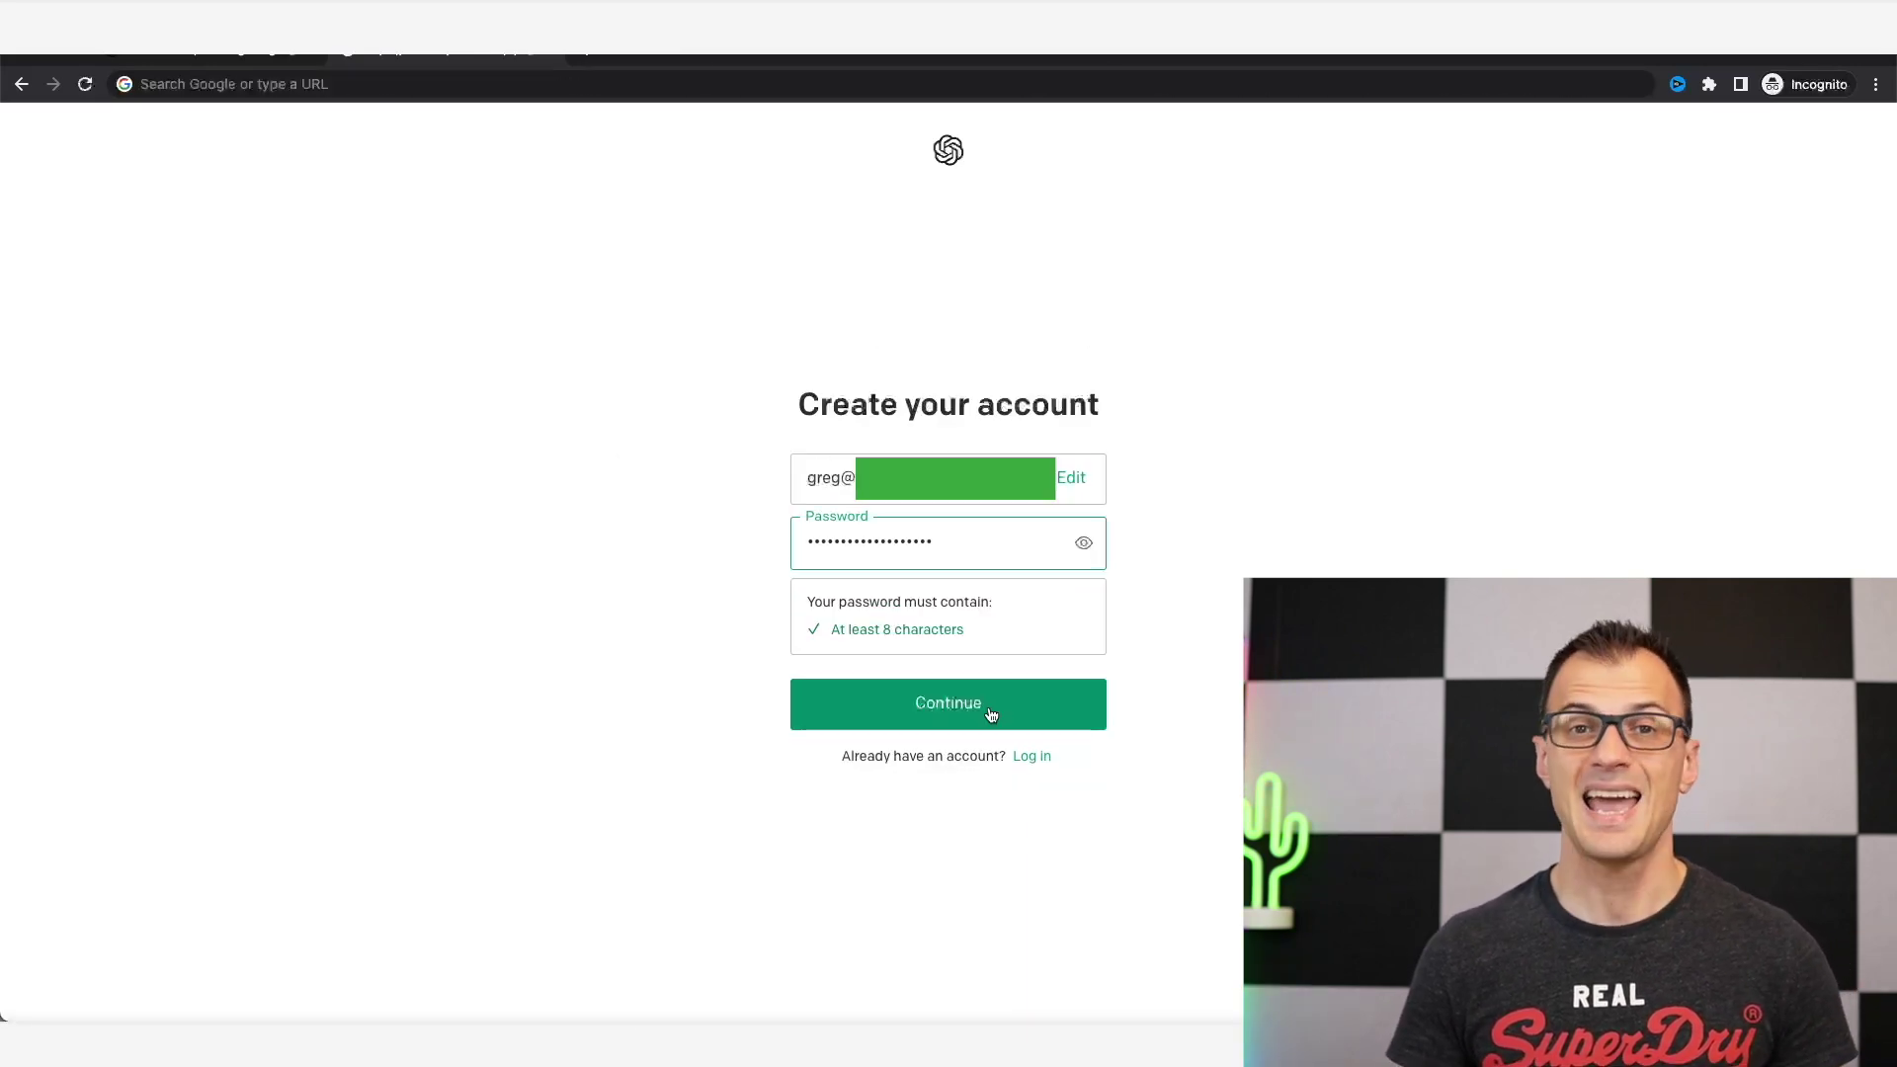
{"action": "left_click", "coordinate": [986, 711]}
{"action": "left_click_drag", "start_coordinate": [803, 360], "coordinate": [1105, 502]}
{"action": "left_click", "coordinate": [1241, 427]}
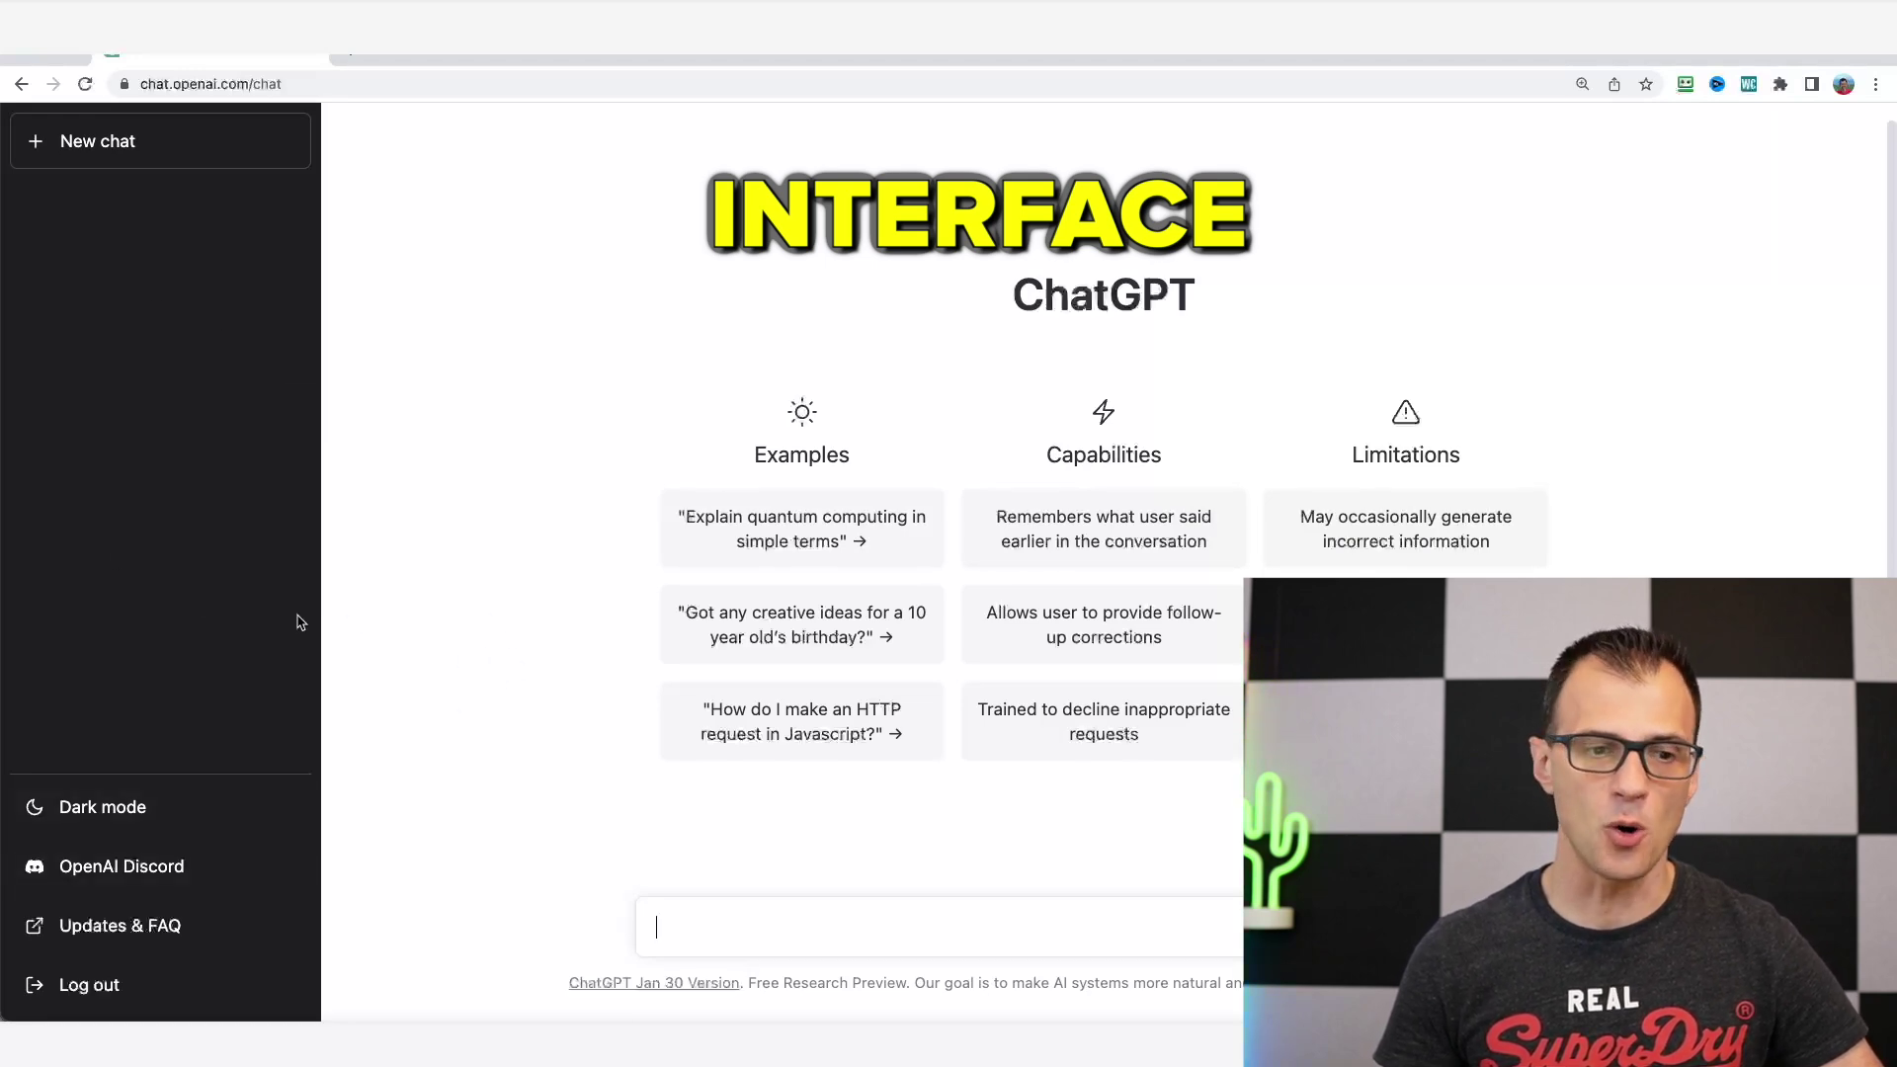
Switch the ChatGPT interface to dark mode and back to light mode
{"action": "left_click", "coordinate": [114, 824]}
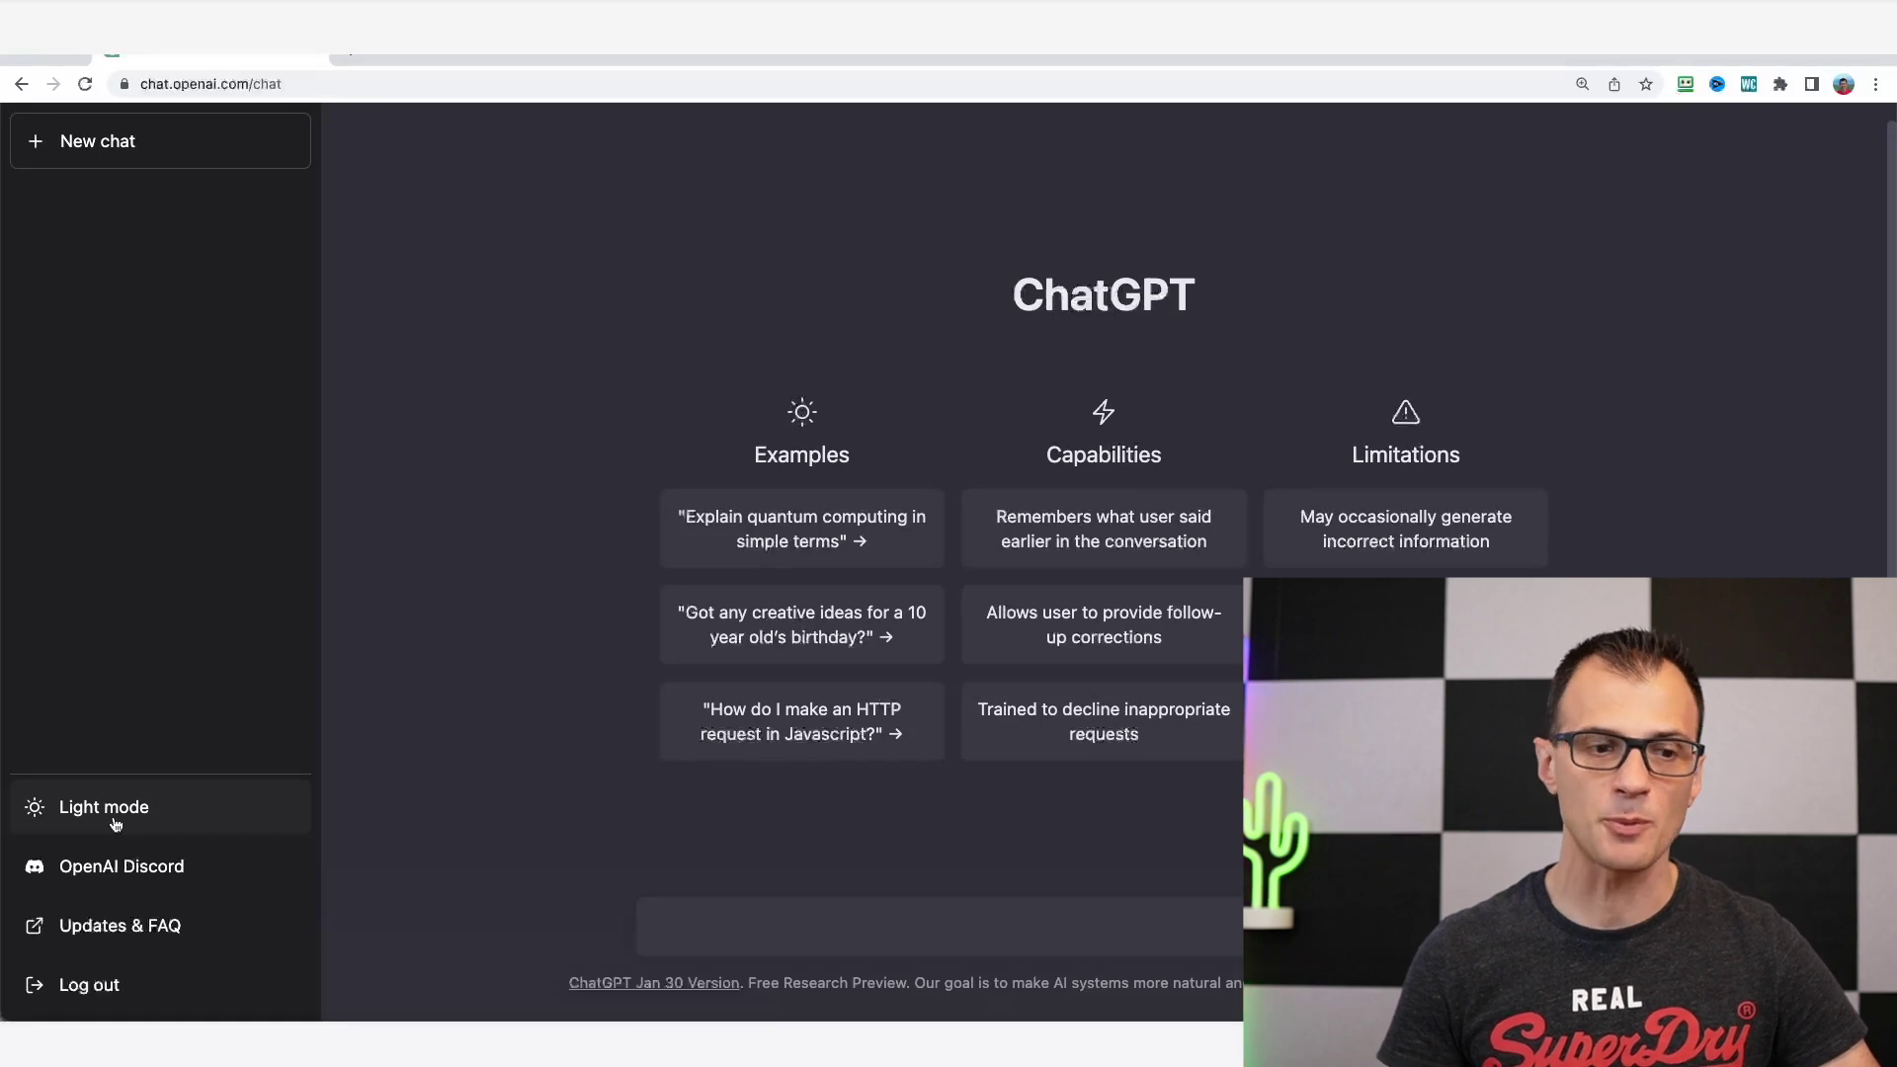
{"action": "left_click", "coordinate": [115, 824]}
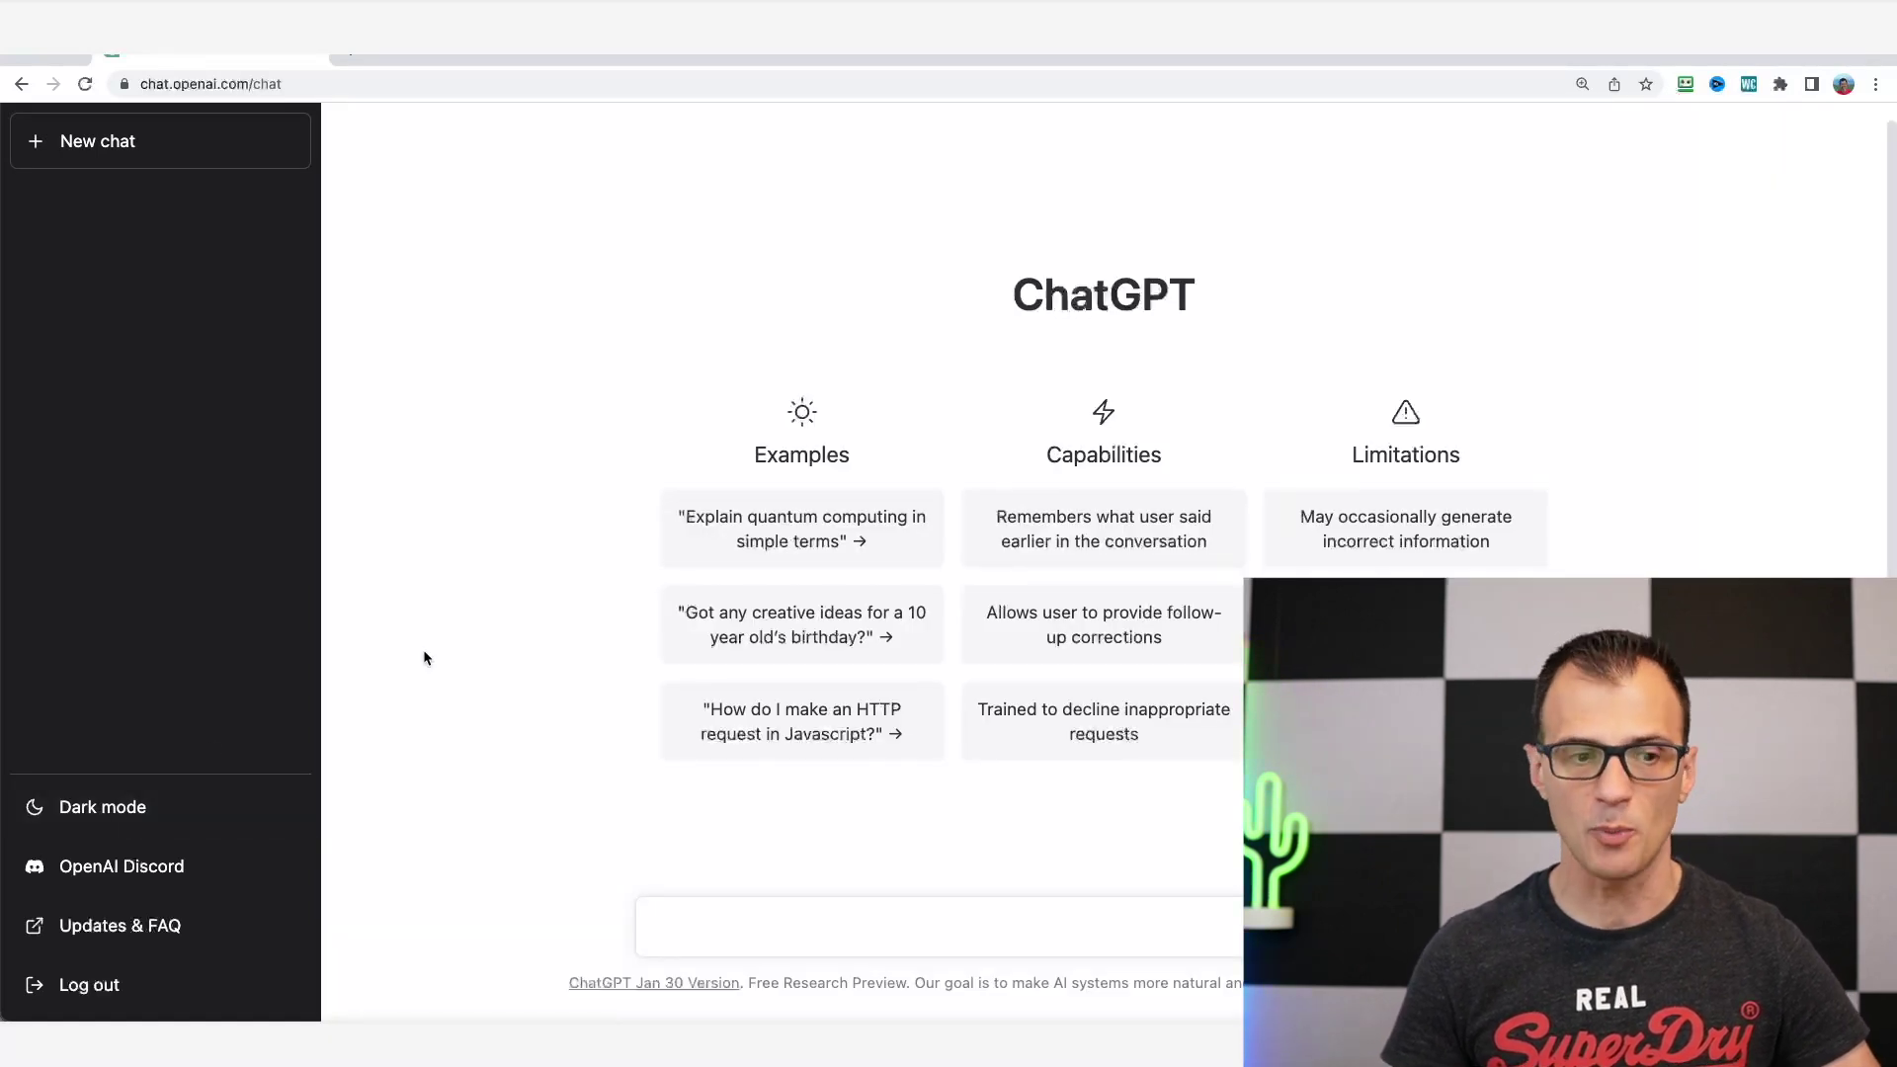
{"action": "left_click", "coordinate": [109, 868]}
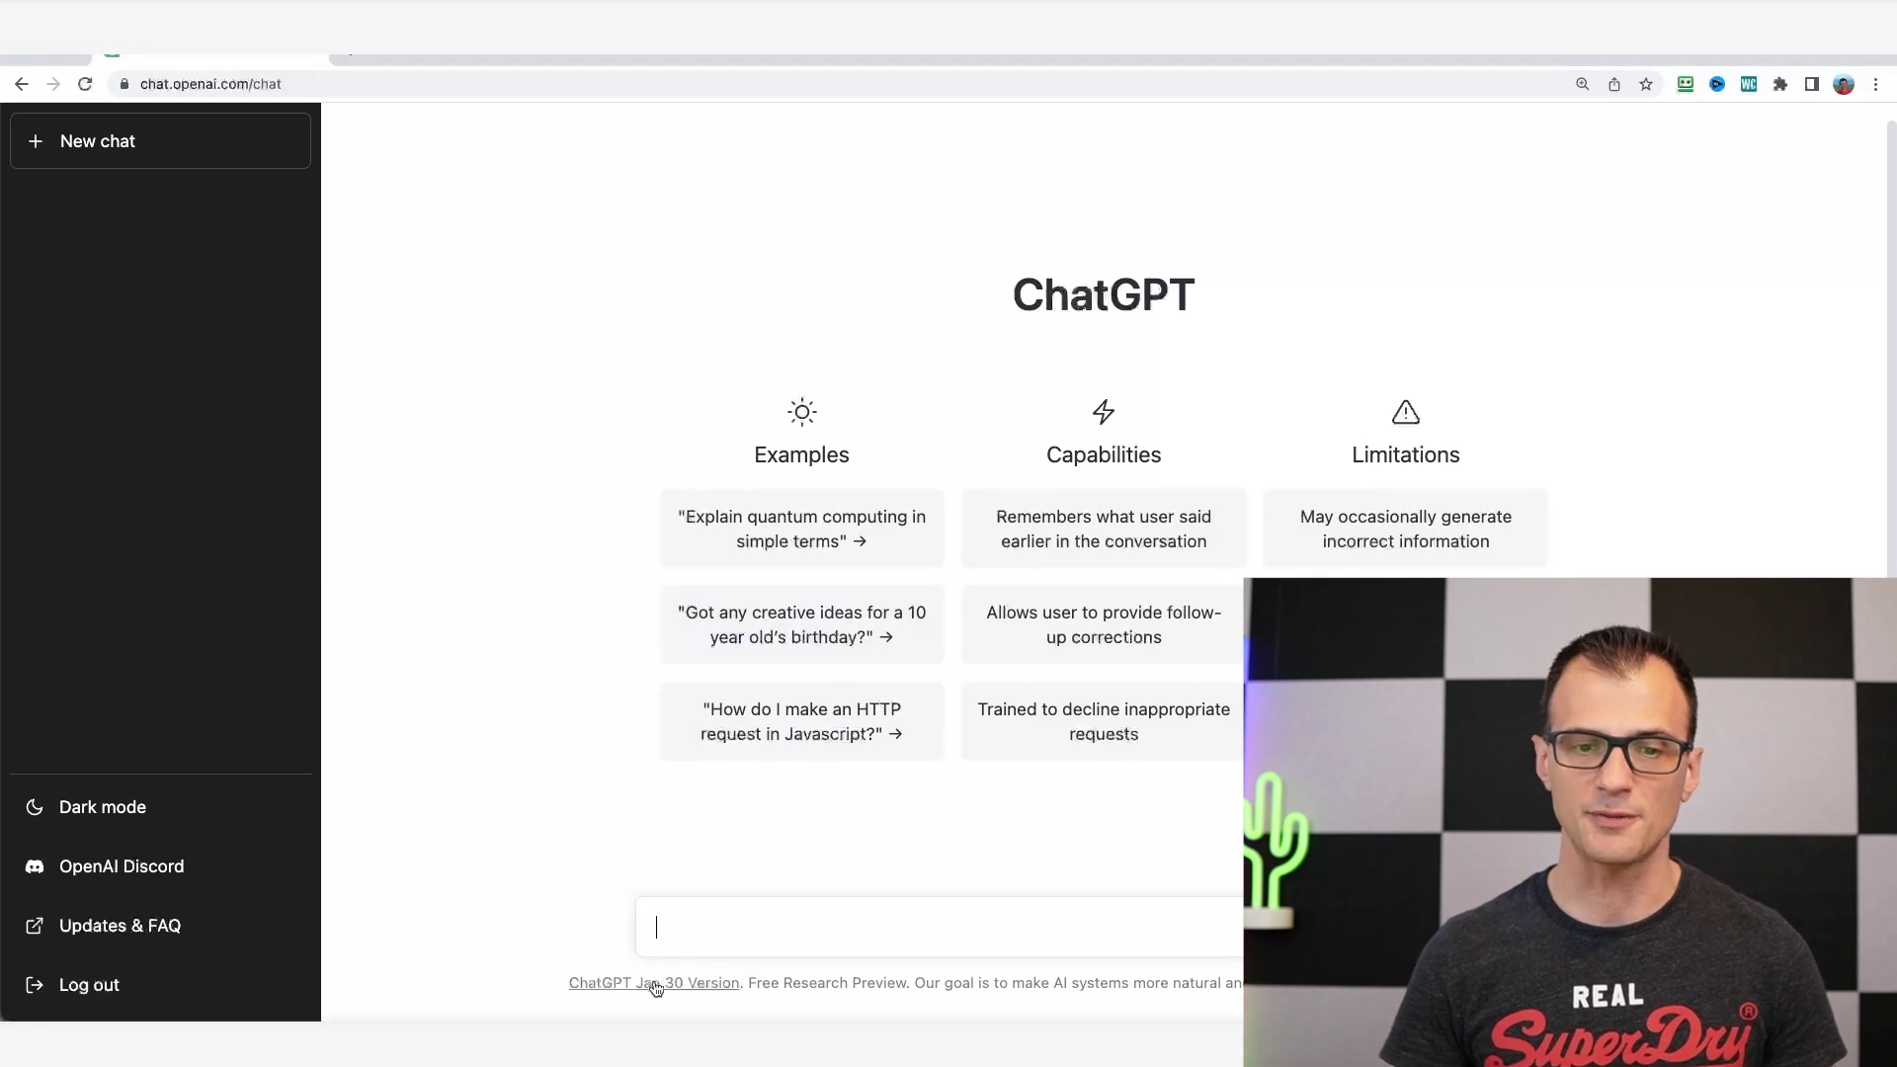
Send ChatGPT the prompt "tell me a joke about beer" and regenerate its response
{"action": "left_click", "coordinate": [696, 920]}
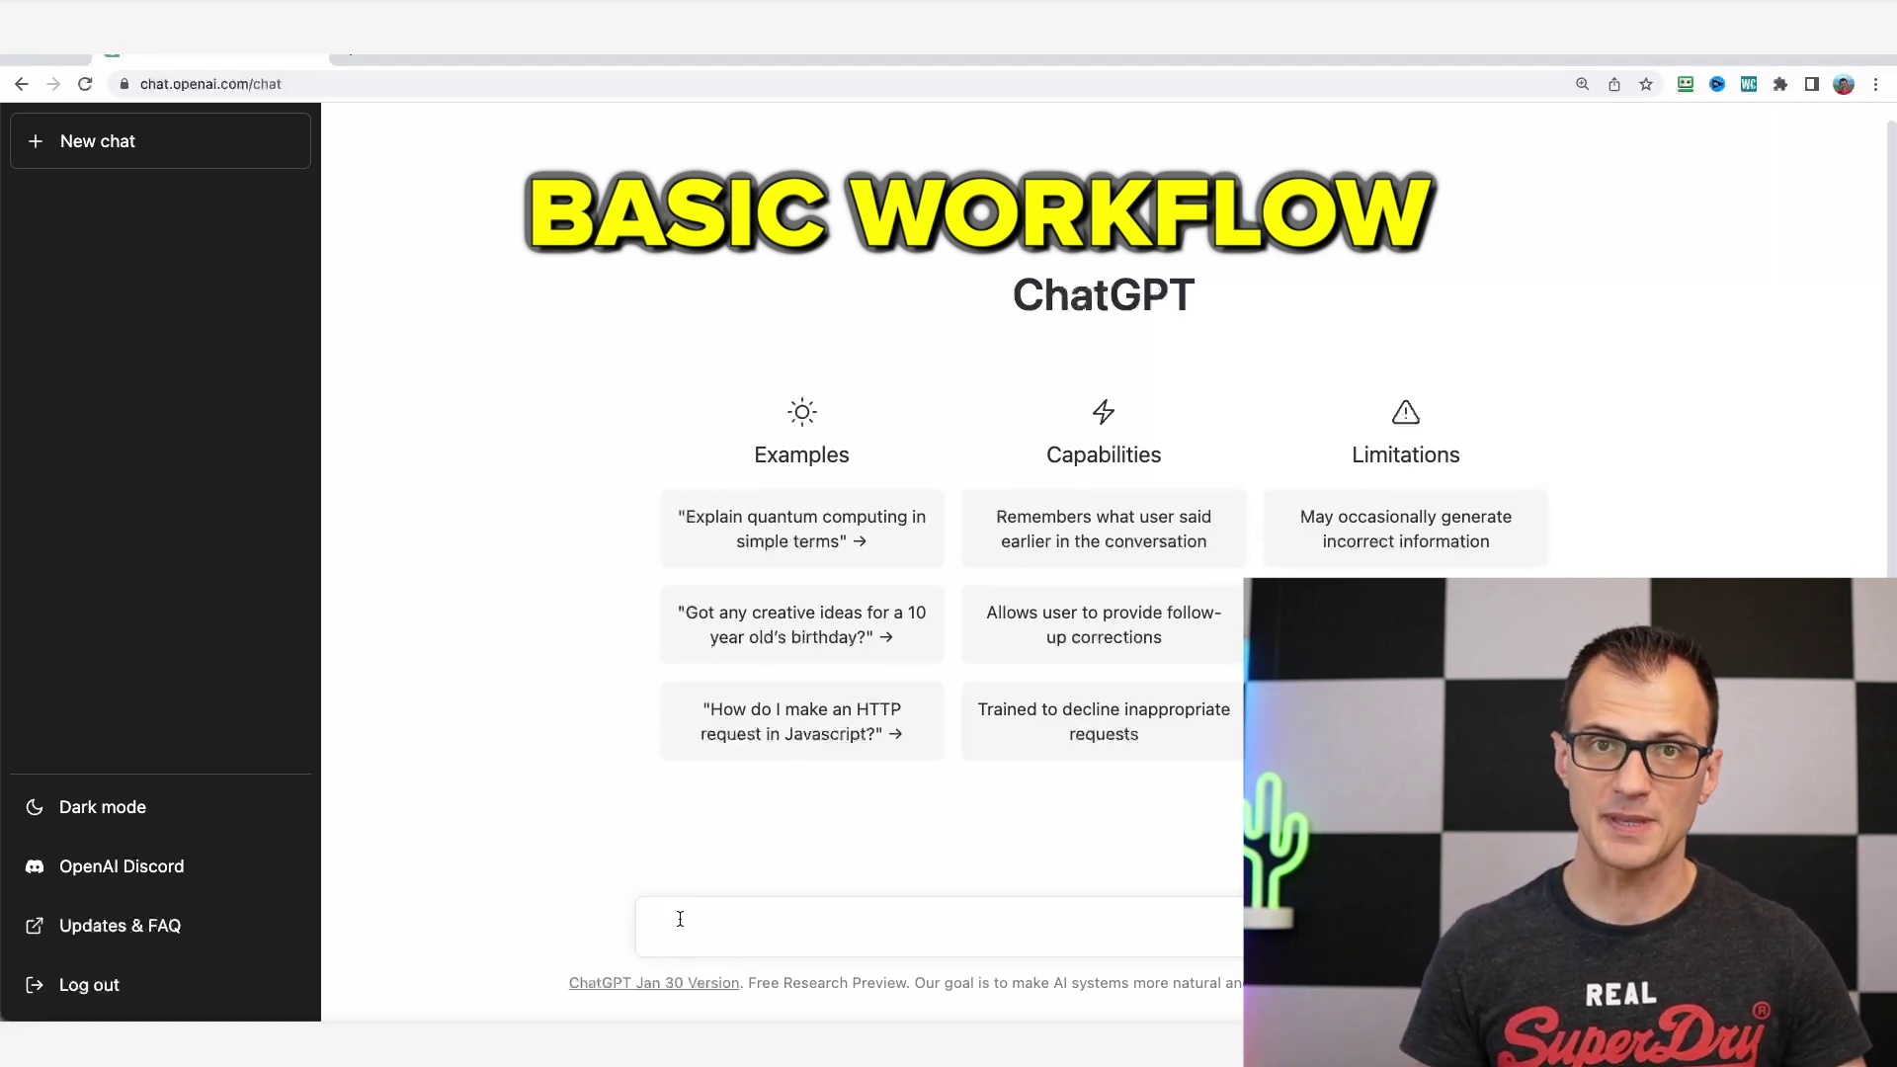
{"action": "type", "text": "tell me a joke about beer"}
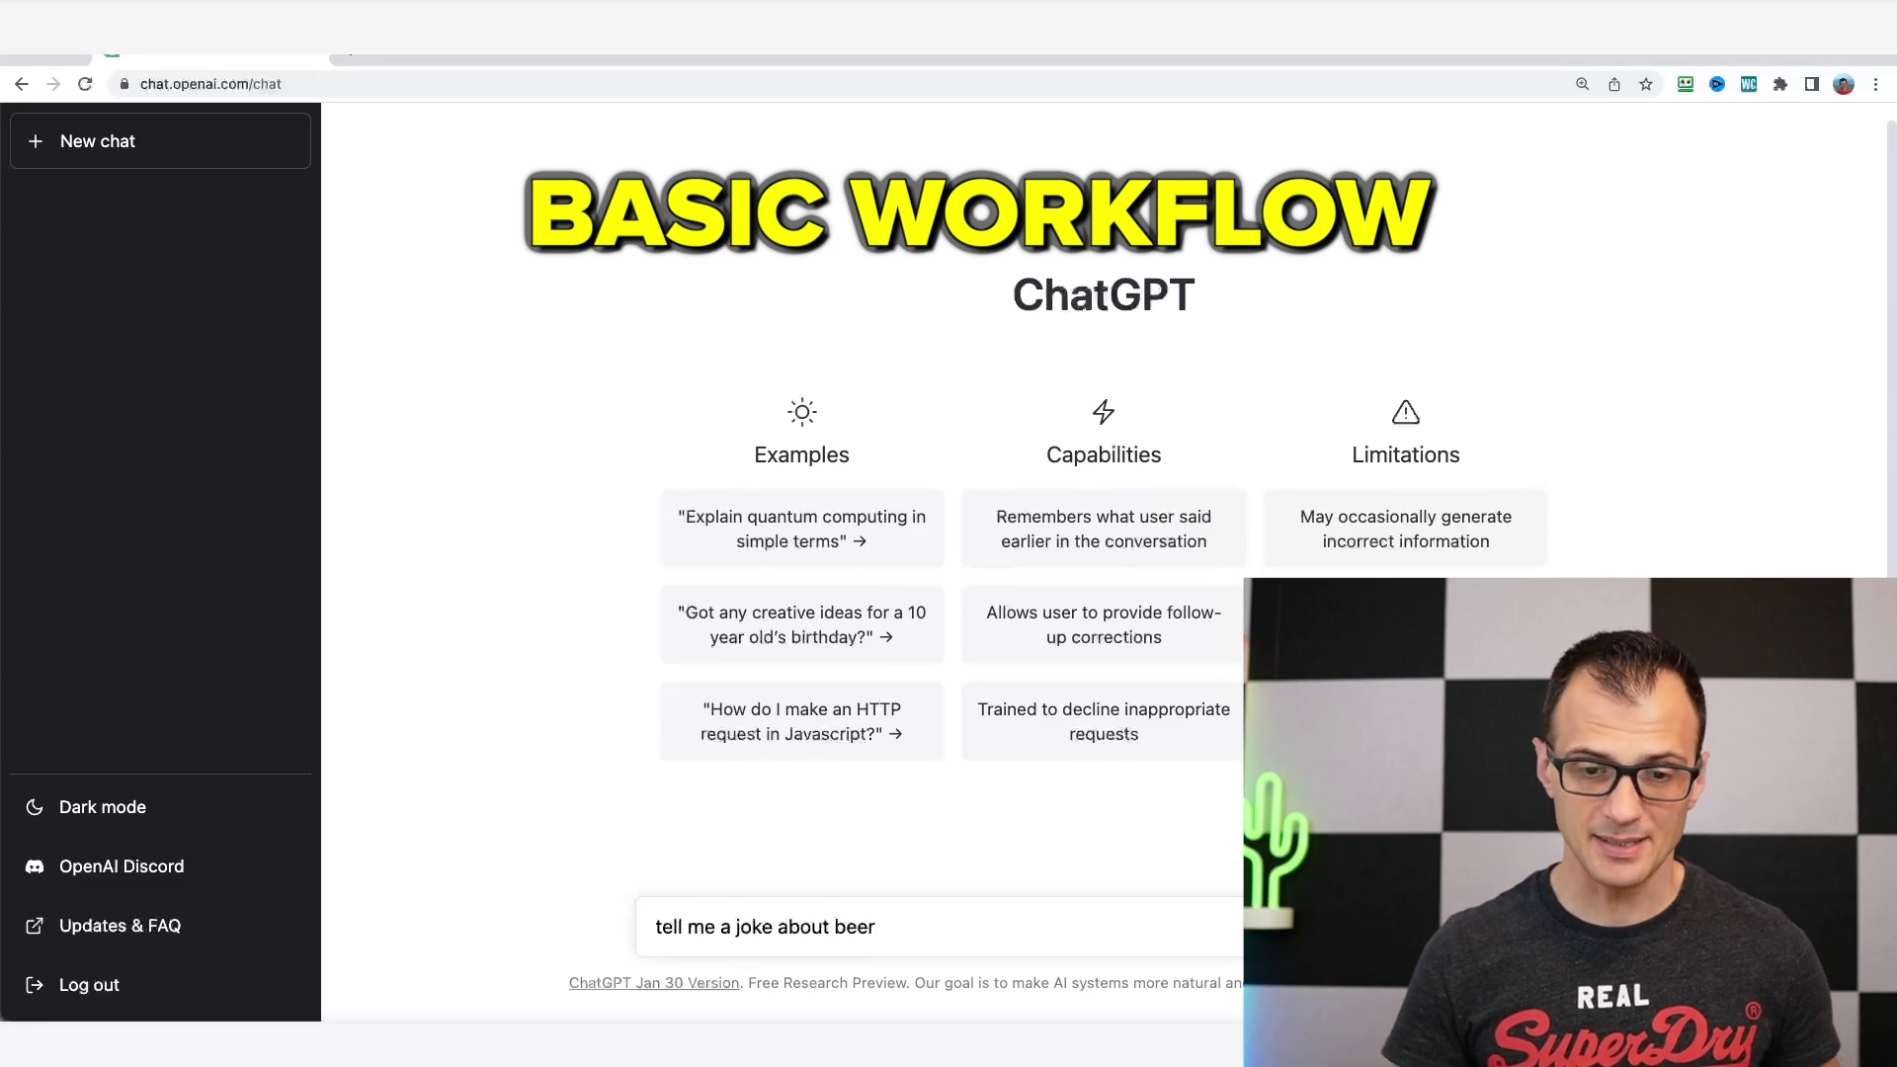
{"action": "key", "text": "Return"}
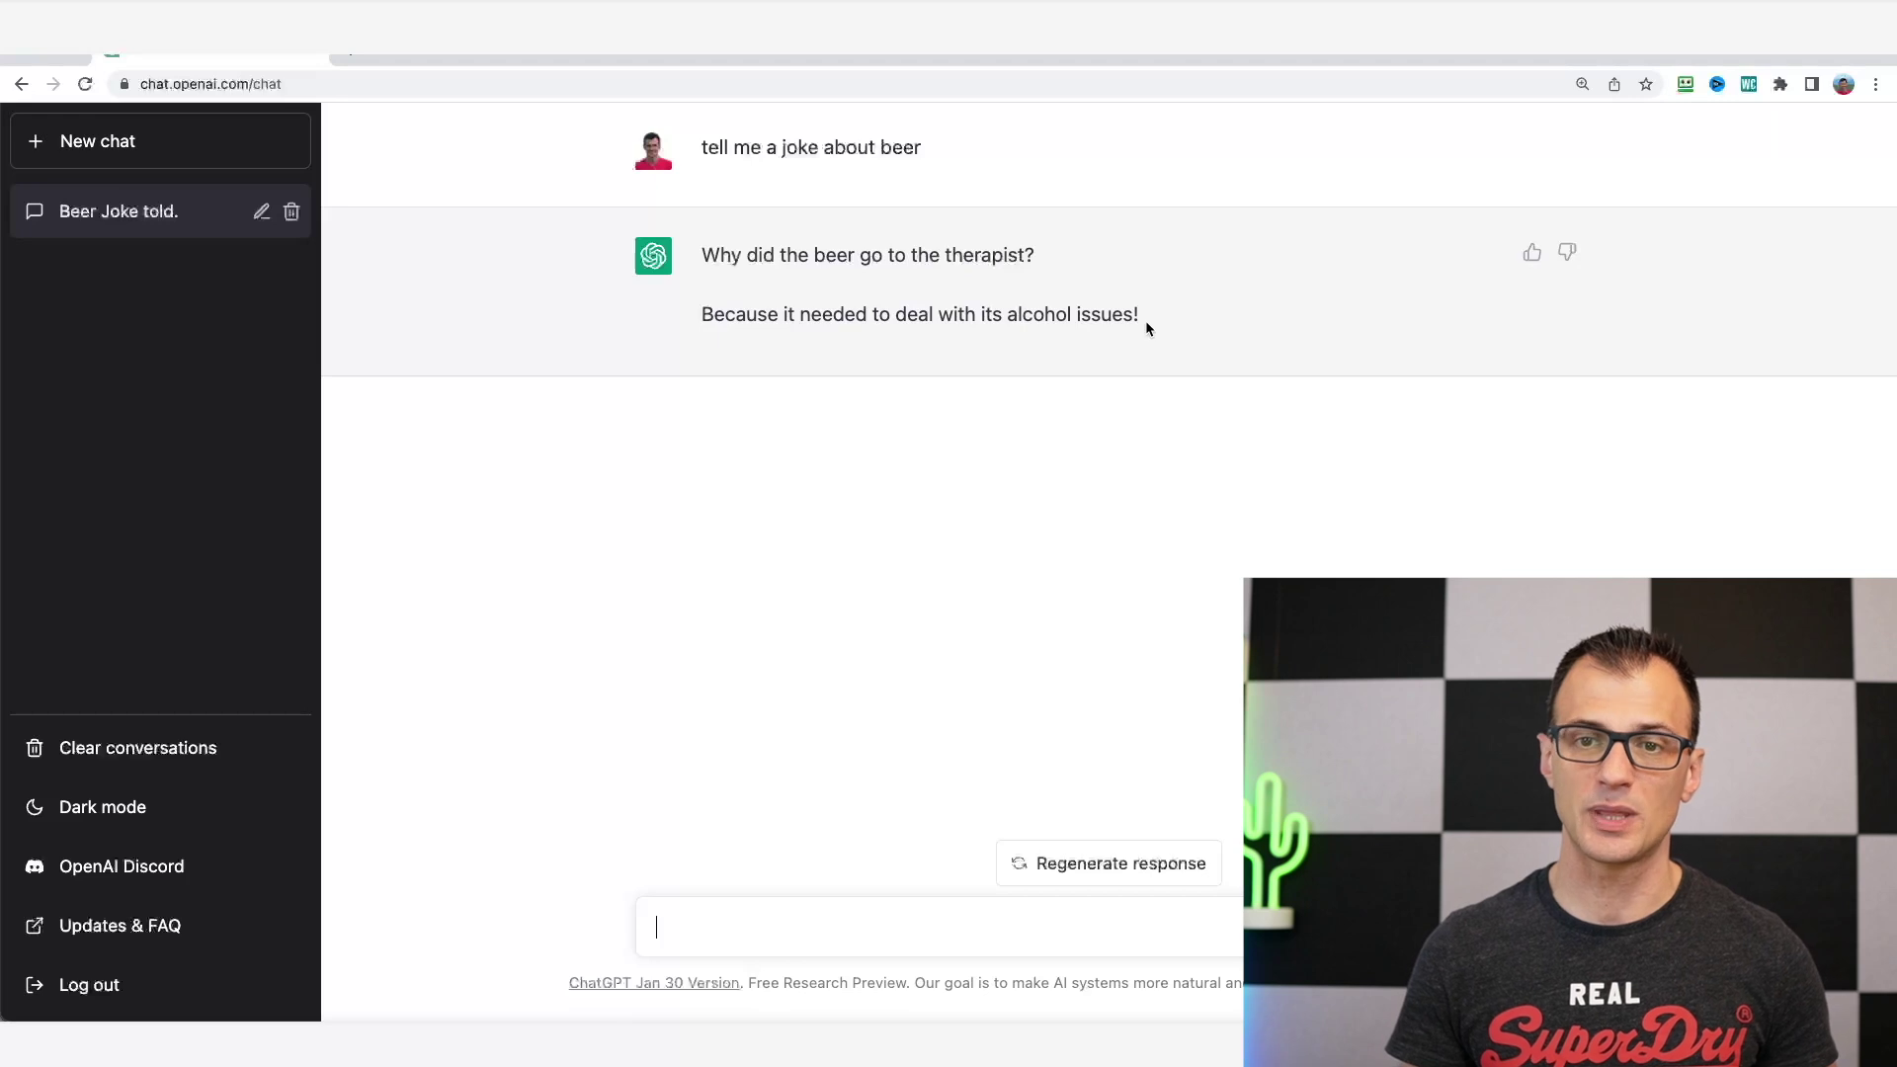
{"action": "left_click", "coordinate": [1110, 865]}
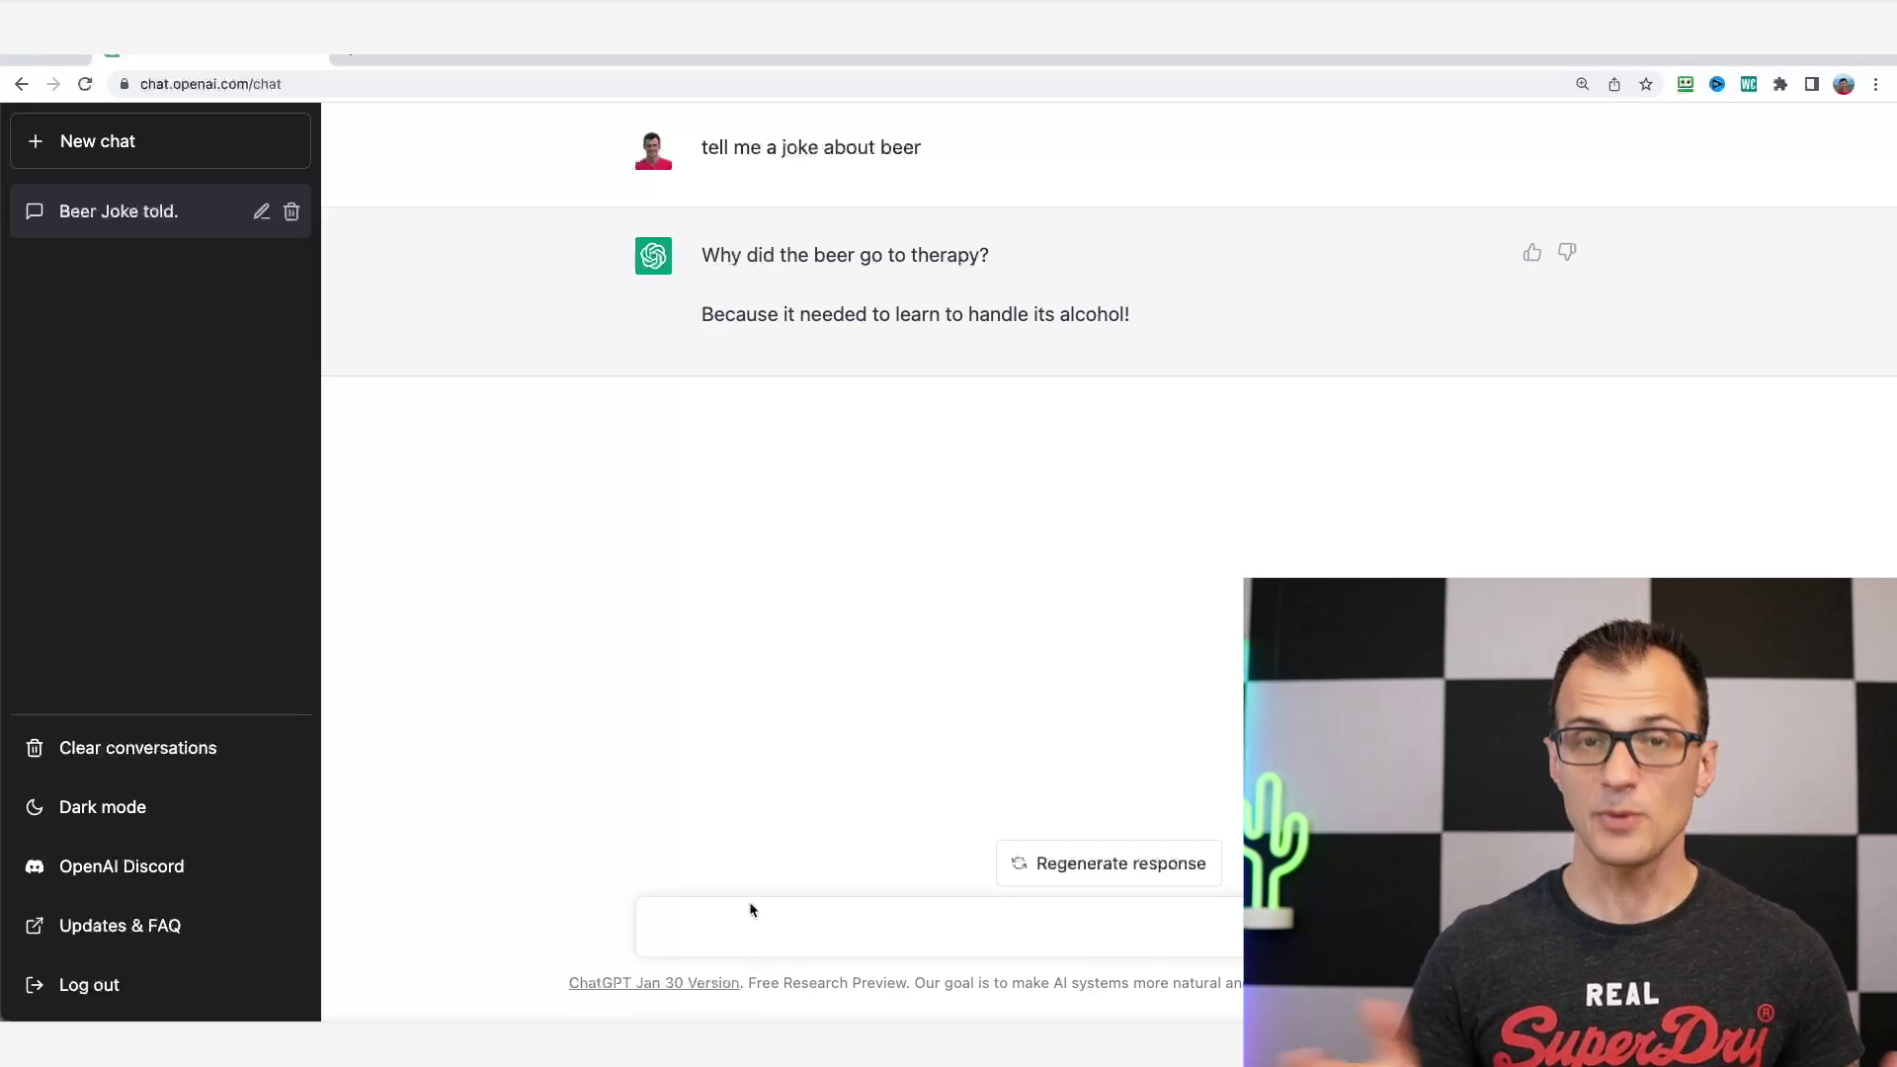
Send the follow-up prompt "make it longer" in the beer joke chat and review the conversation
{"action": "type", "text": "make it lo"}
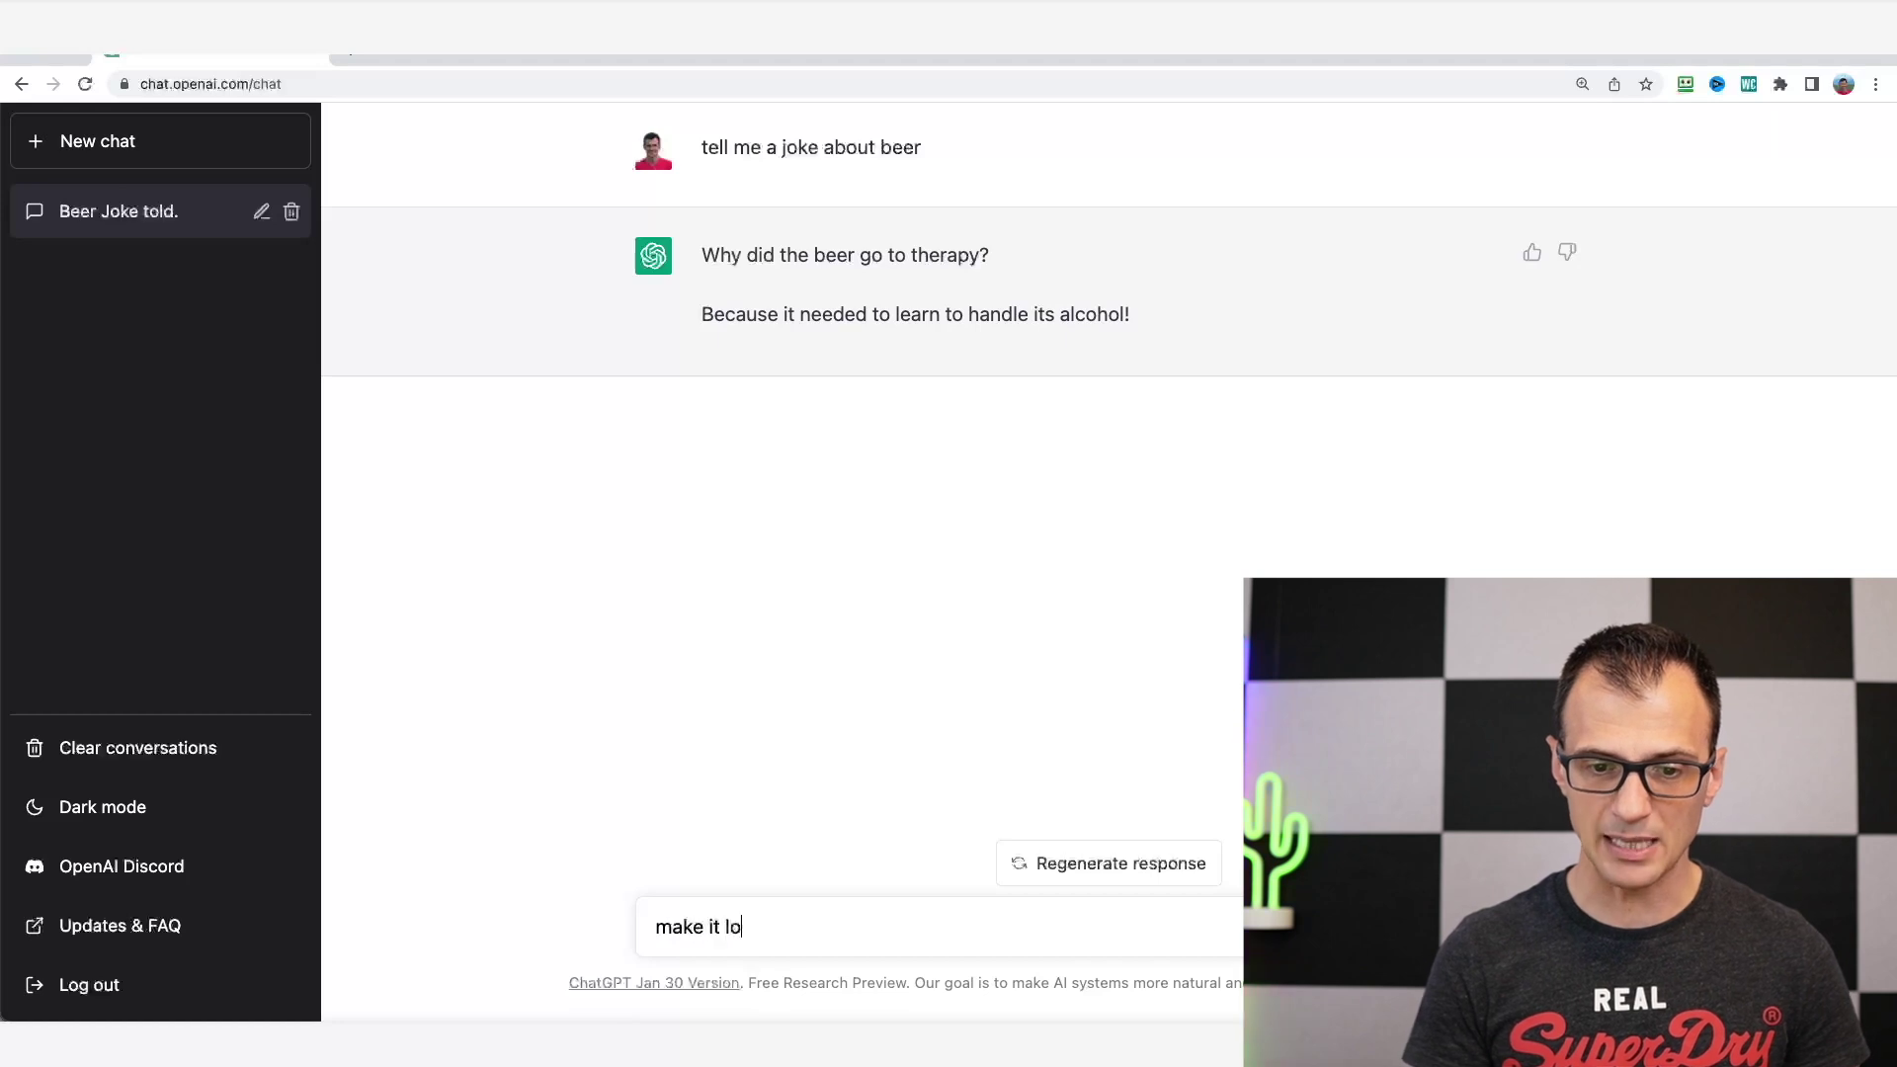
{"action": "type", "text": "nger"}
{"action": "key", "text": "Return"}
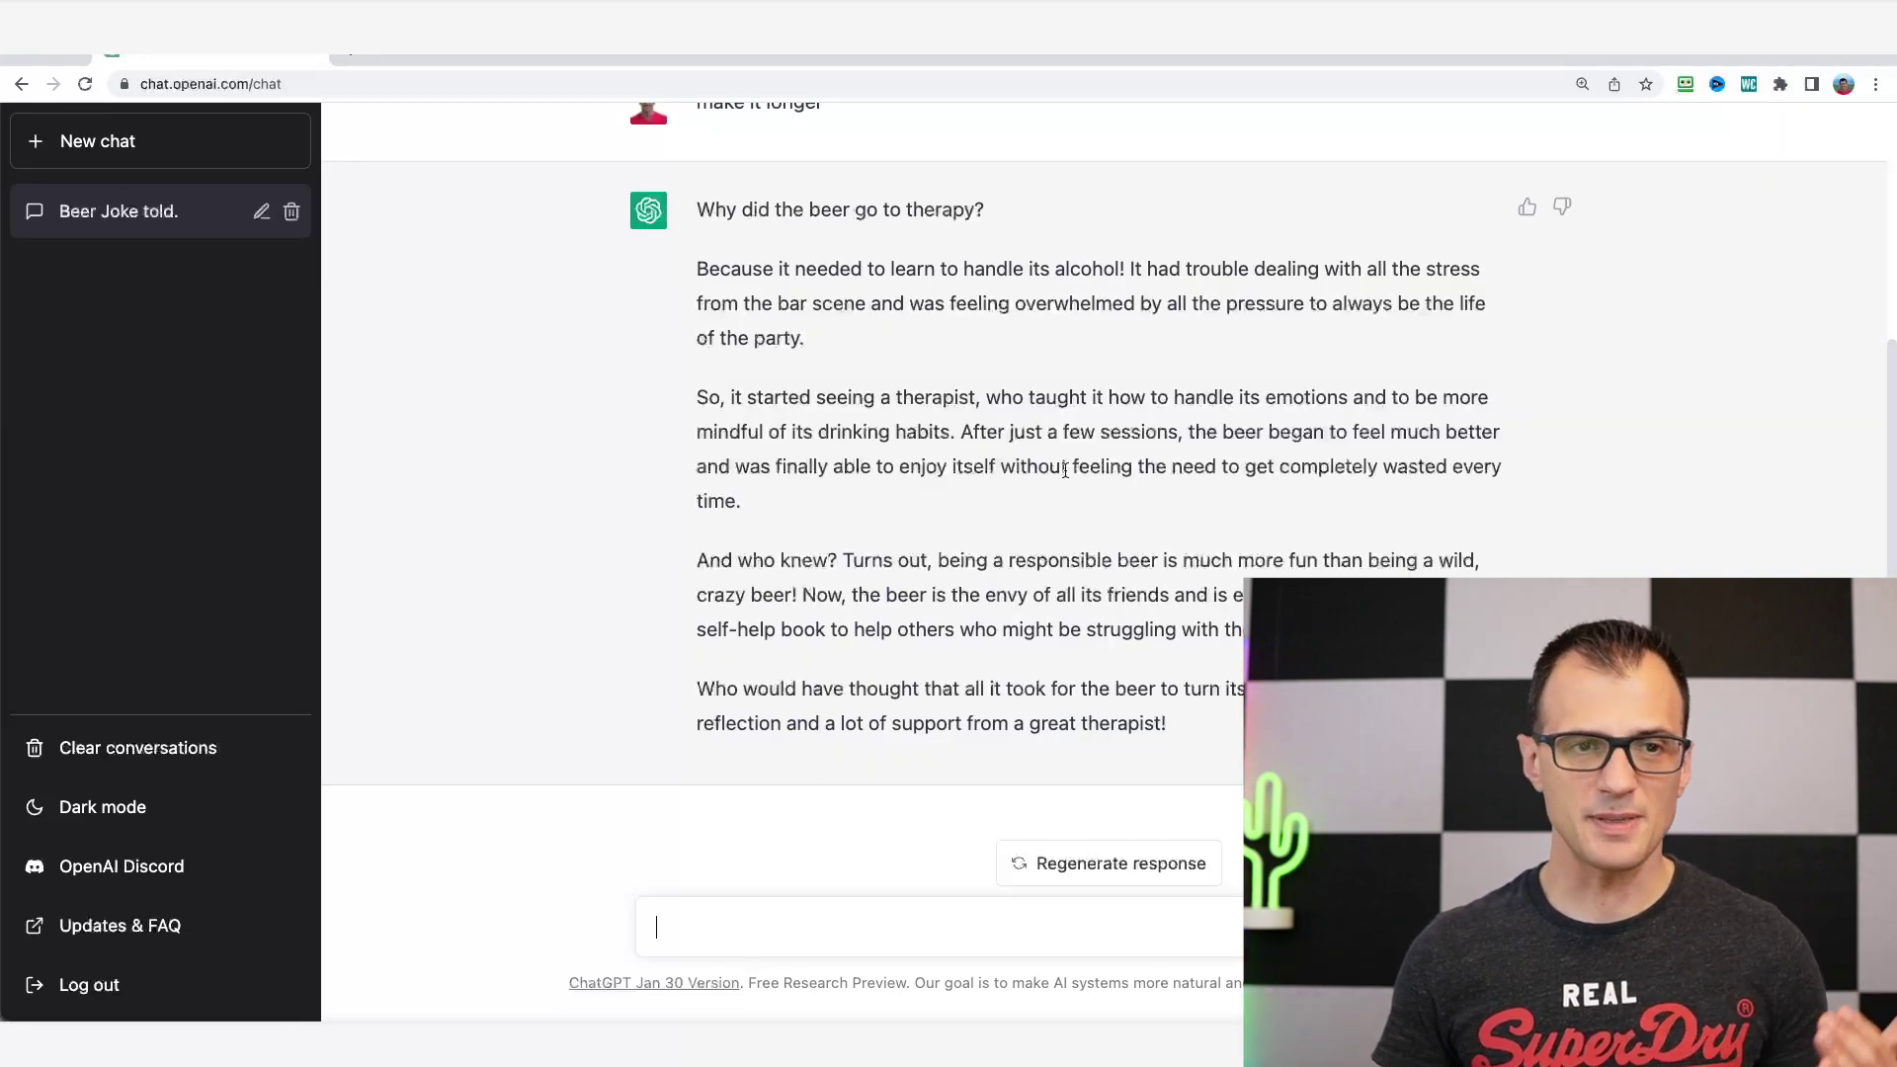
{"action": "scroll", "coordinate": [1109, 563], "scroll_direction": "up", "scroll_amount": 3}
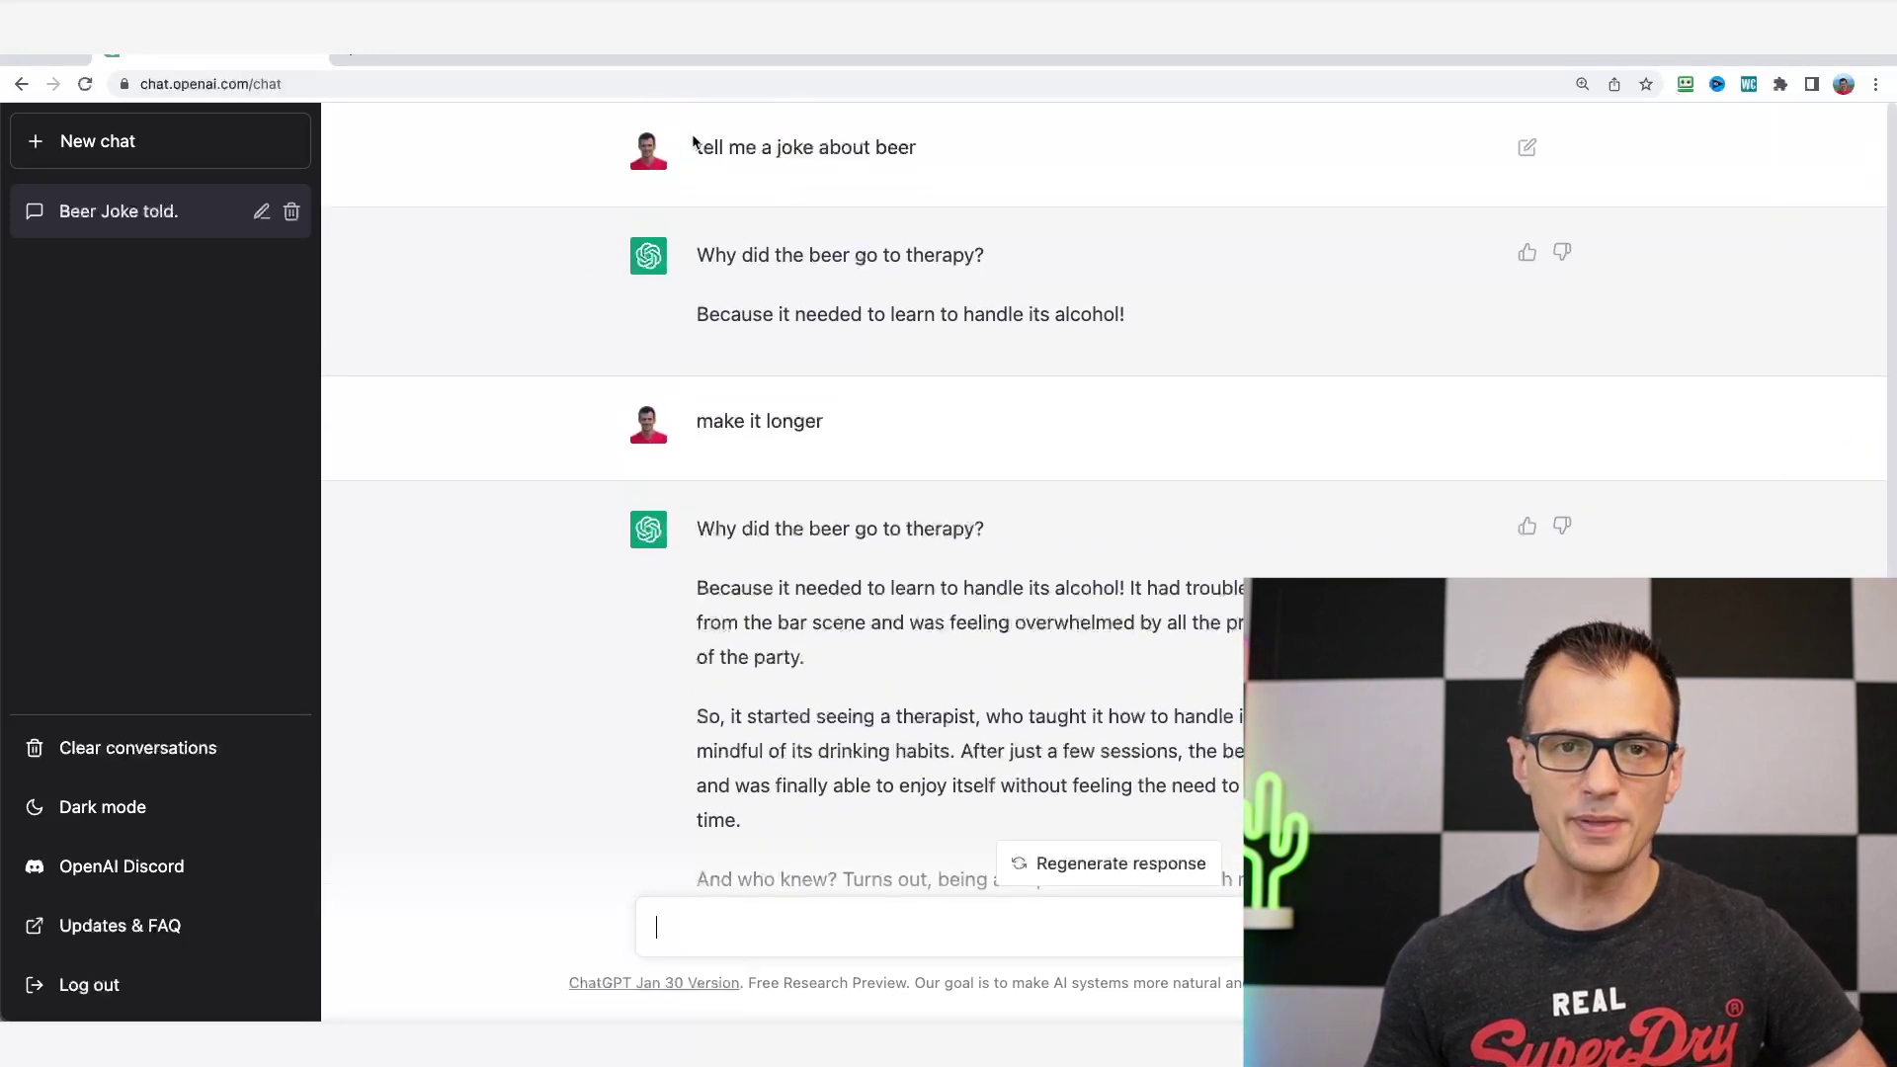
{"action": "scroll", "coordinate": [812, 358], "scroll_direction": "down", "scroll_amount": 3}
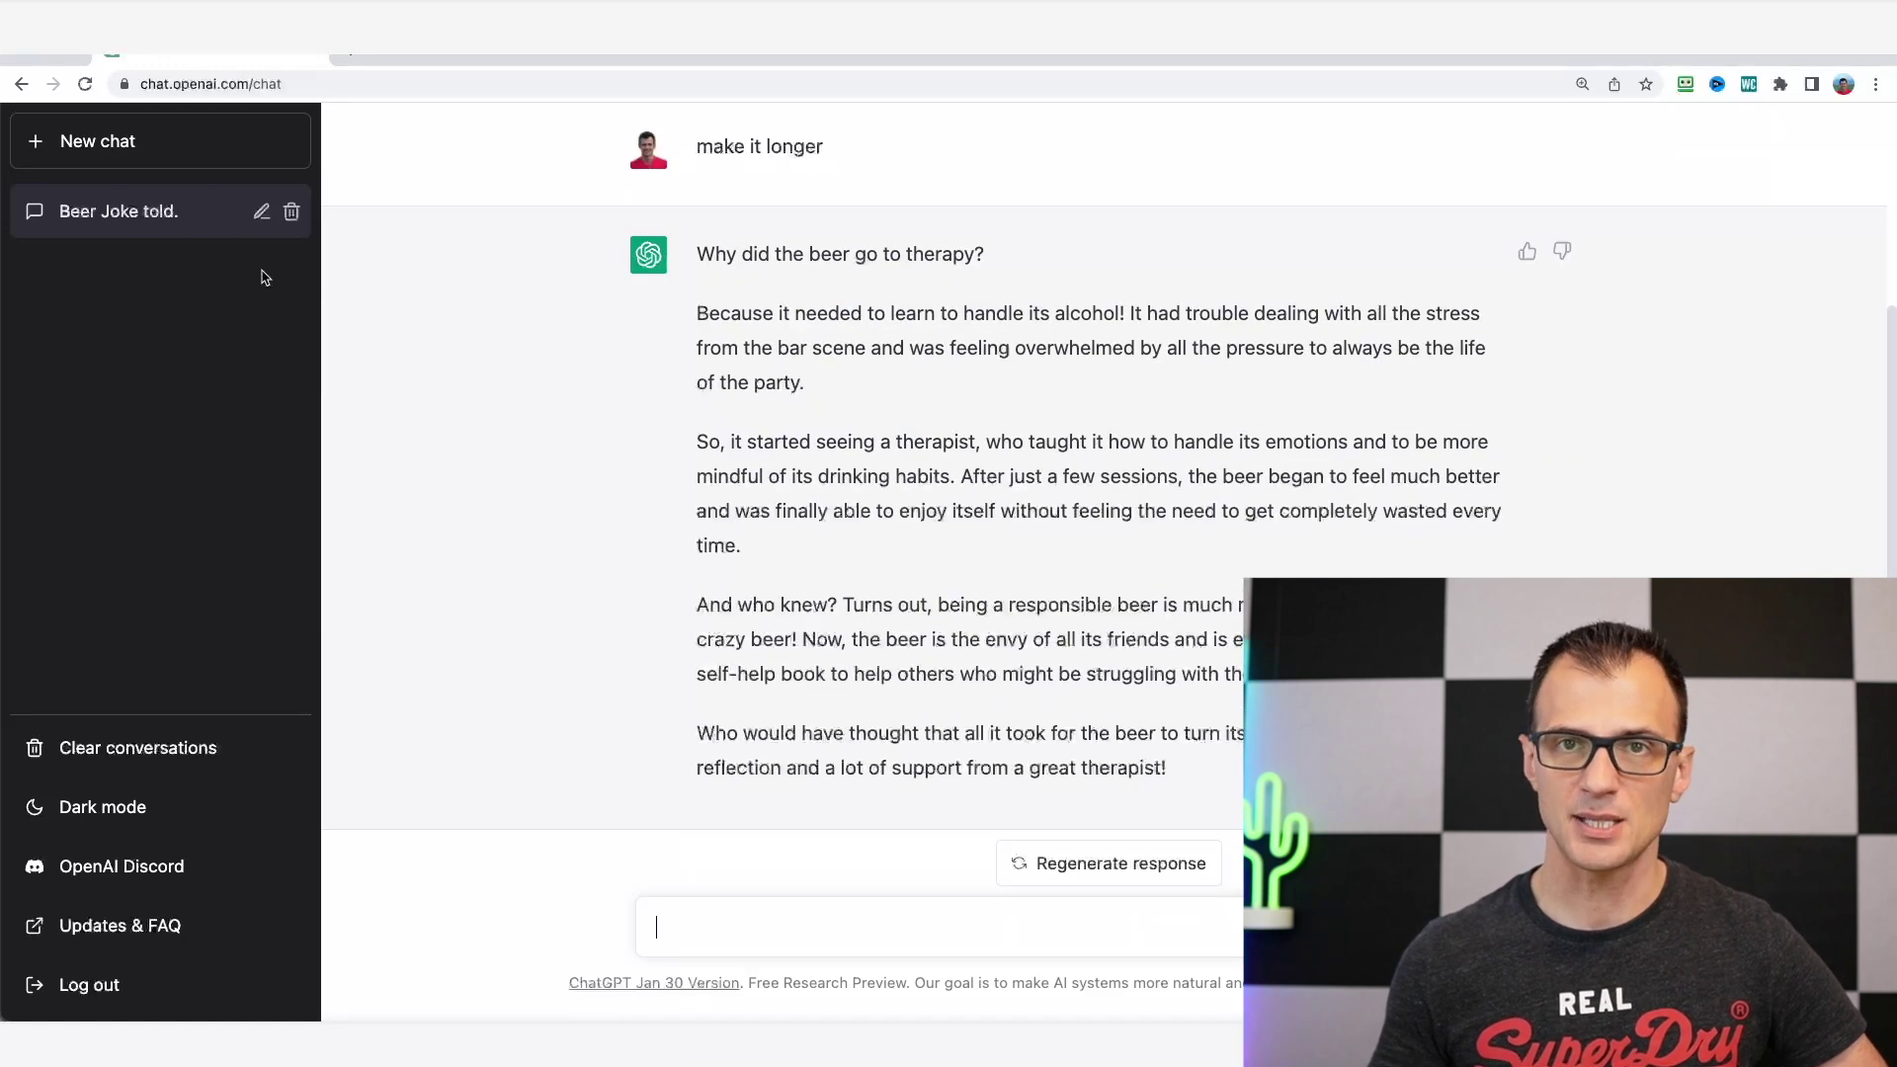
Start a new chat and send the prompt "explain me the law of gravity"
{"action": "left_click", "coordinate": [134, 141]}
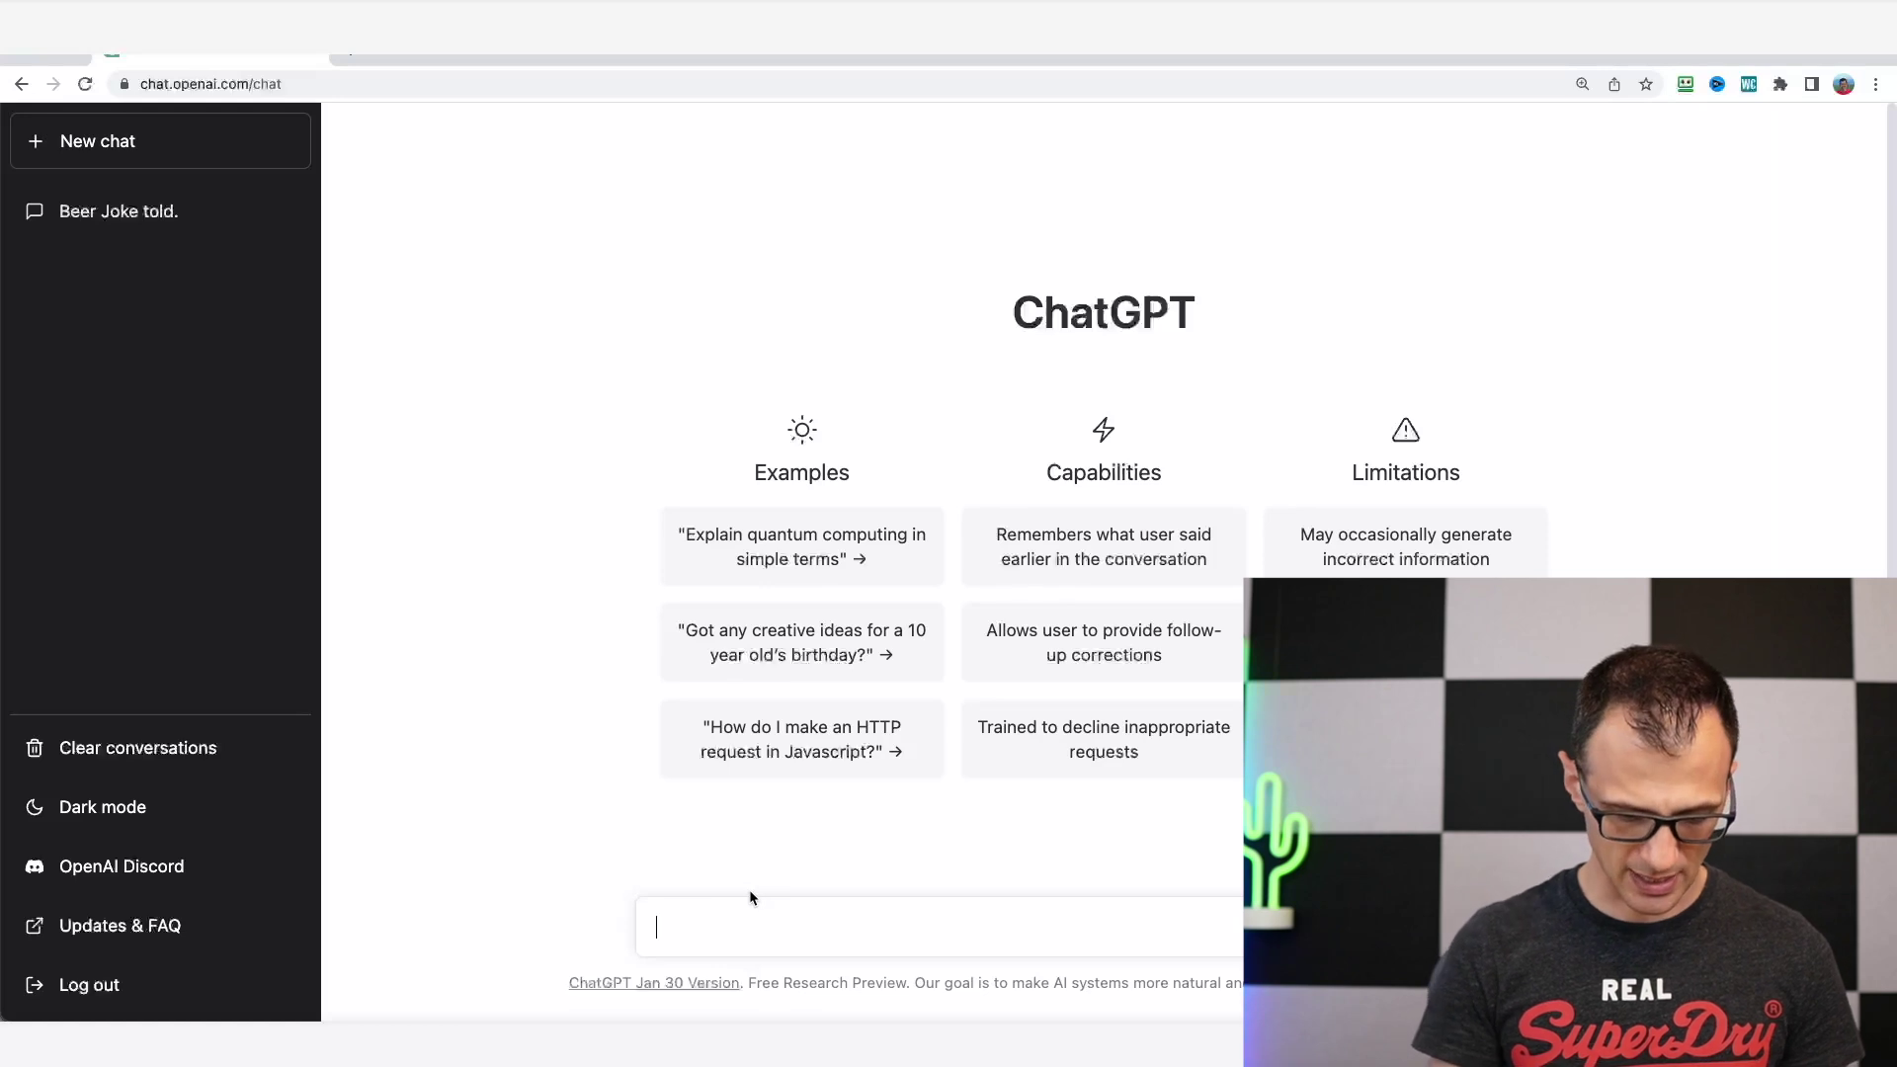
{"action": "type", "text": "explain me the law of gravity"}
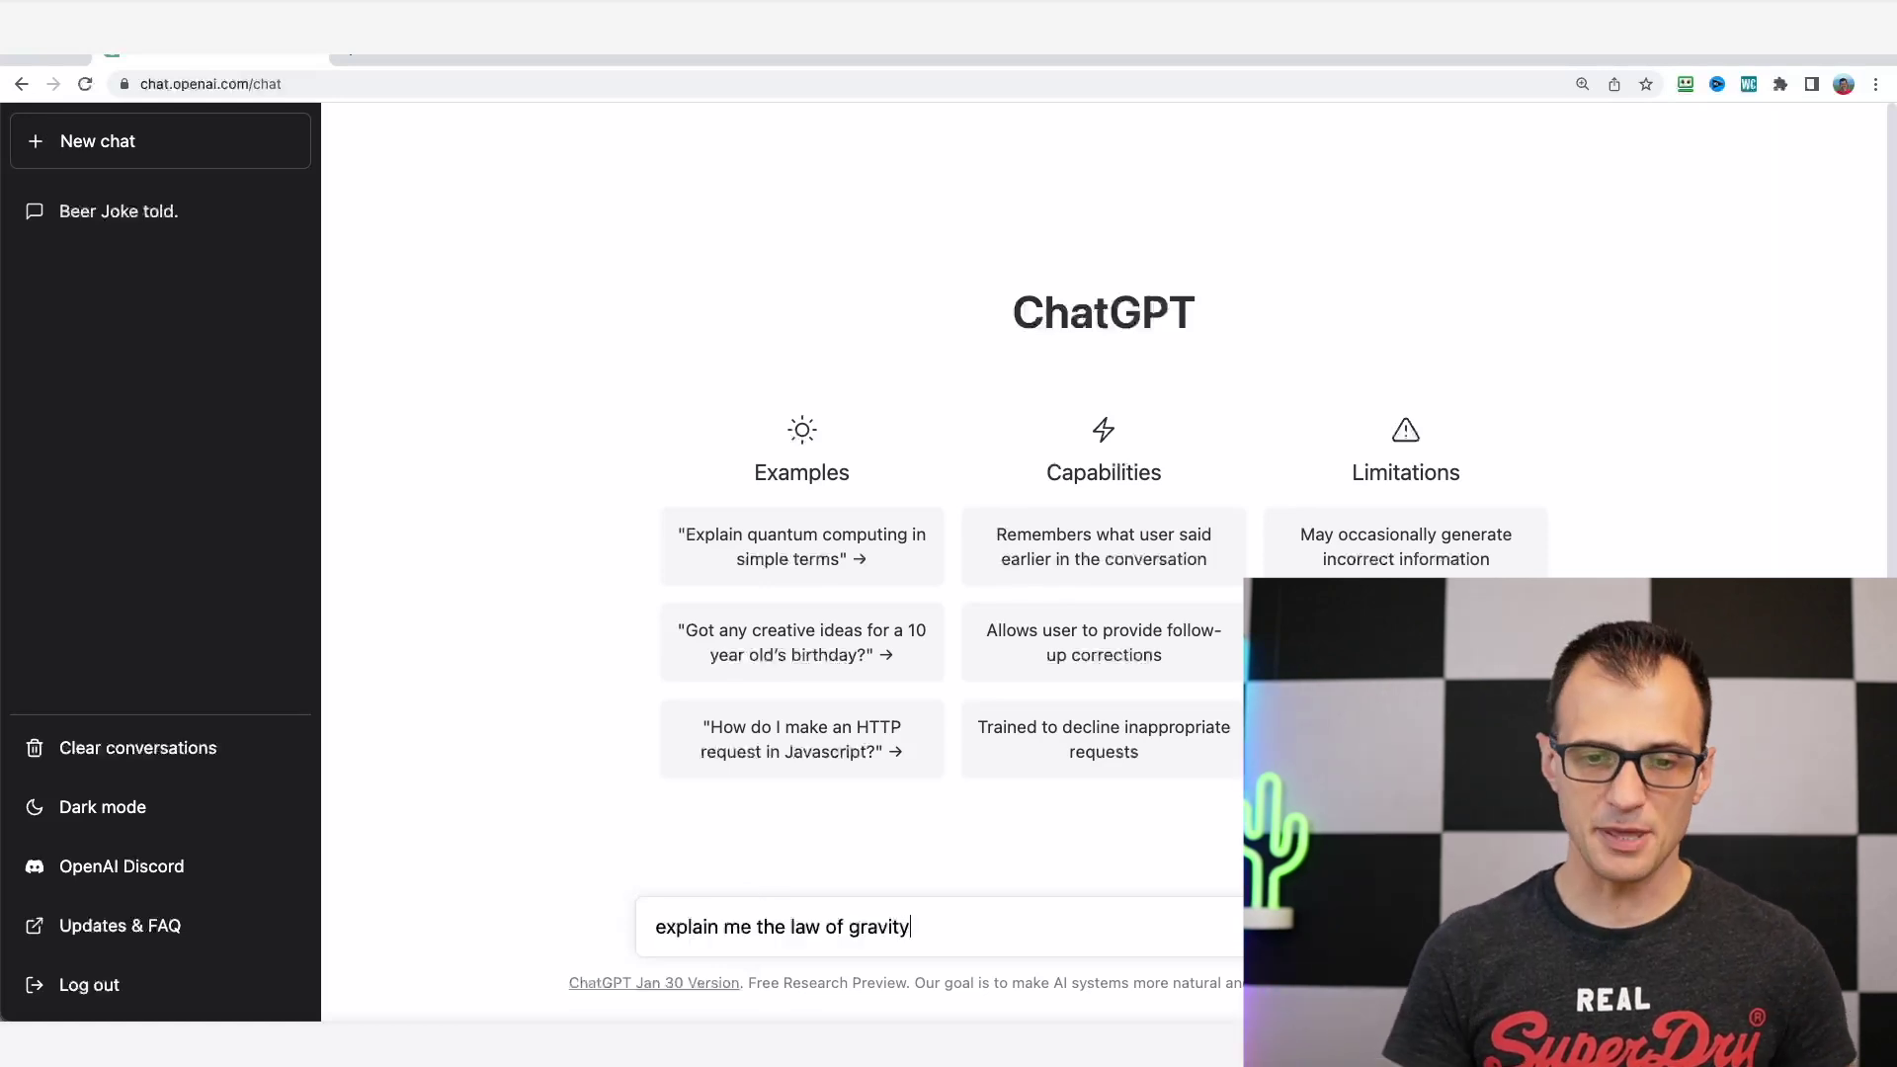
{"action": "key", "text": "Return"}
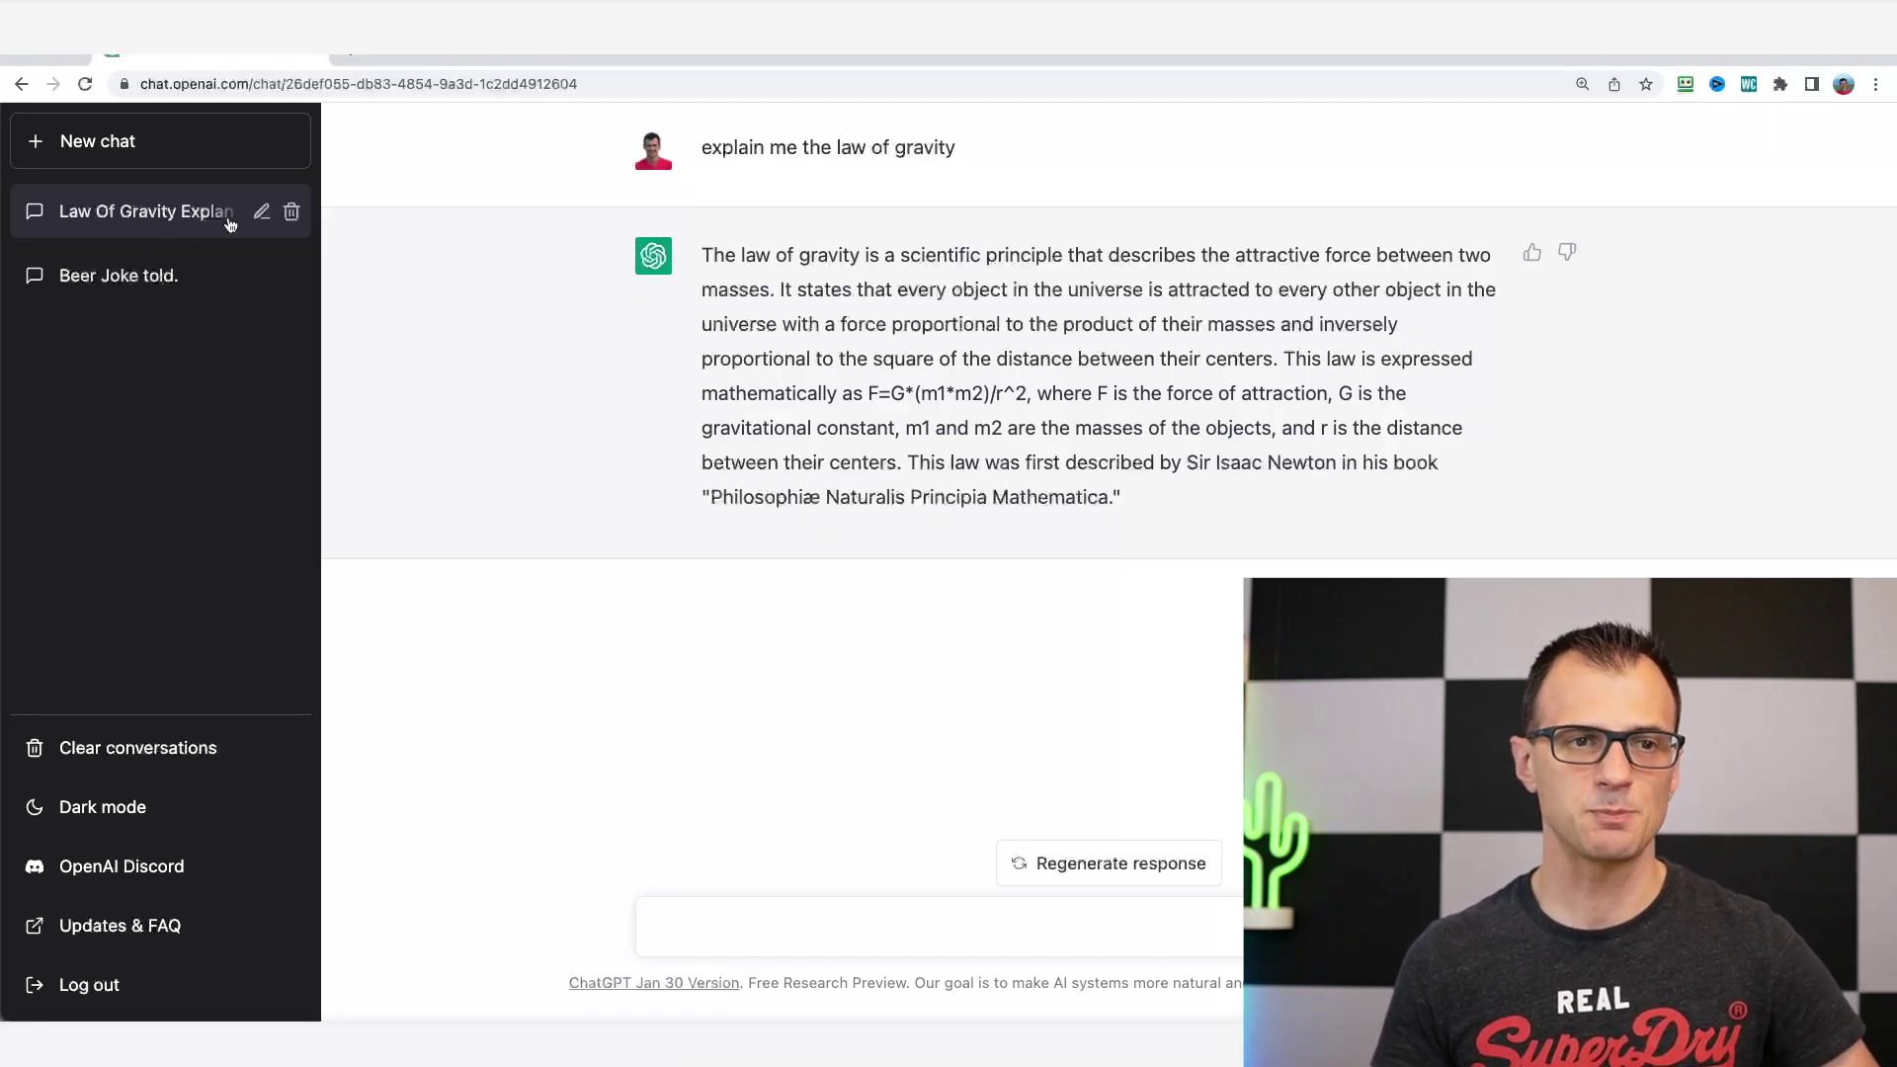
Switch back and forth between the saved beer joke and law of gravity conversations
{"action": "left_click", "coordinate": [127, 287]}
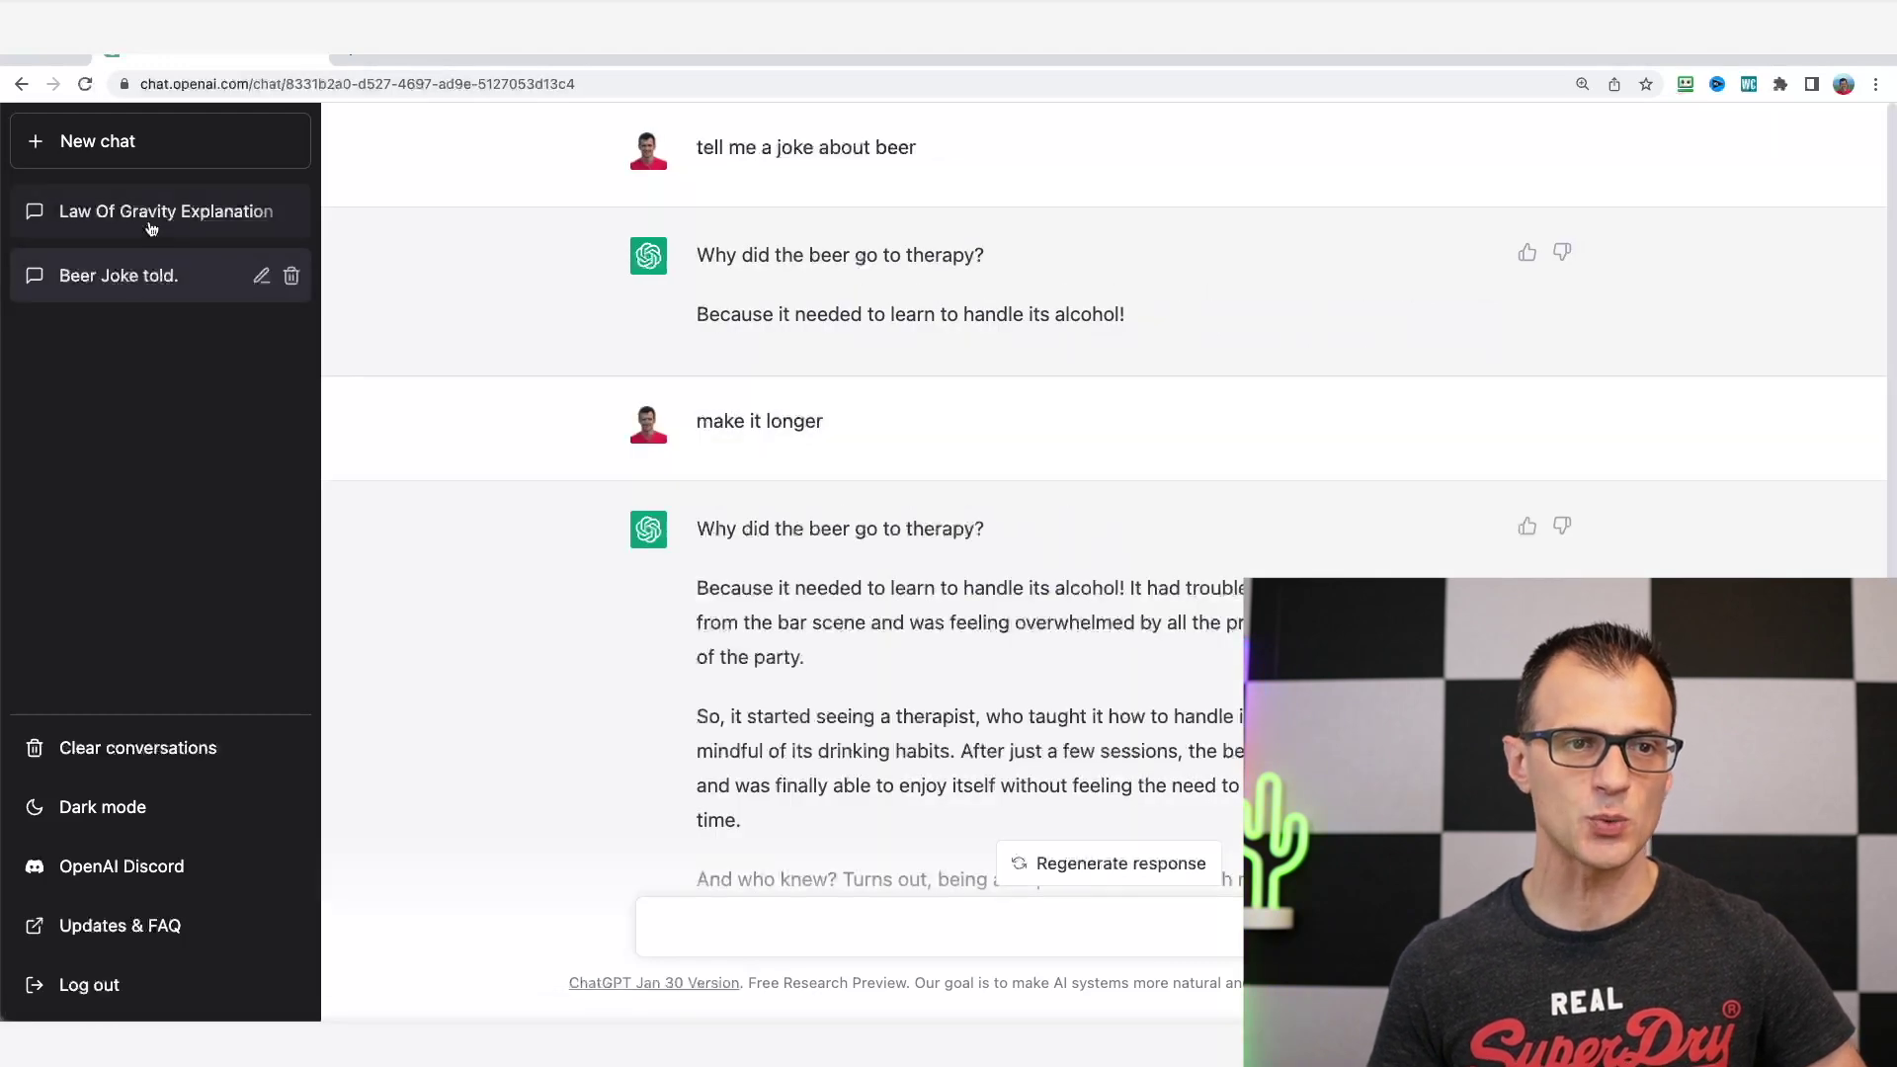
{"action": "left_click", "coordinate": [148, 225]}
{"action": "left_click", "coordinate": [118, 276]}
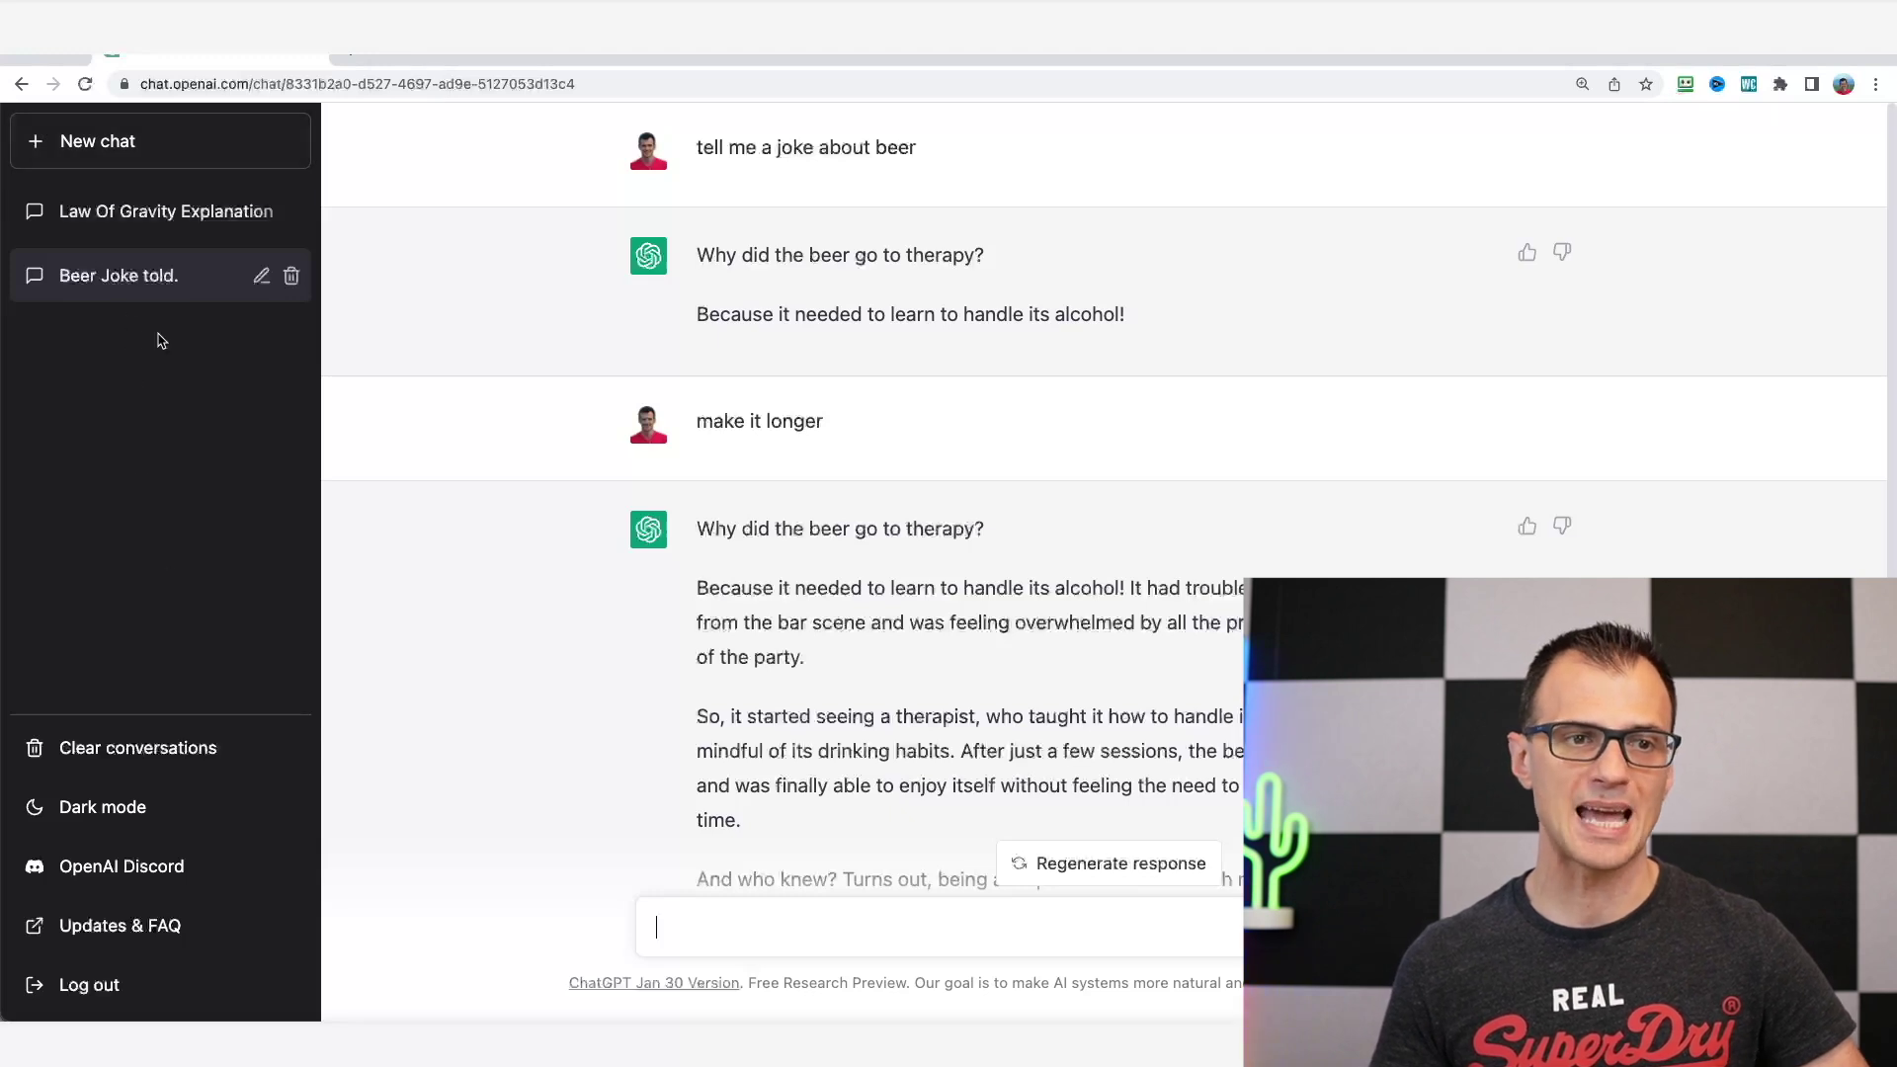
{"action": "left_click", "coordinate": [135, 213]}
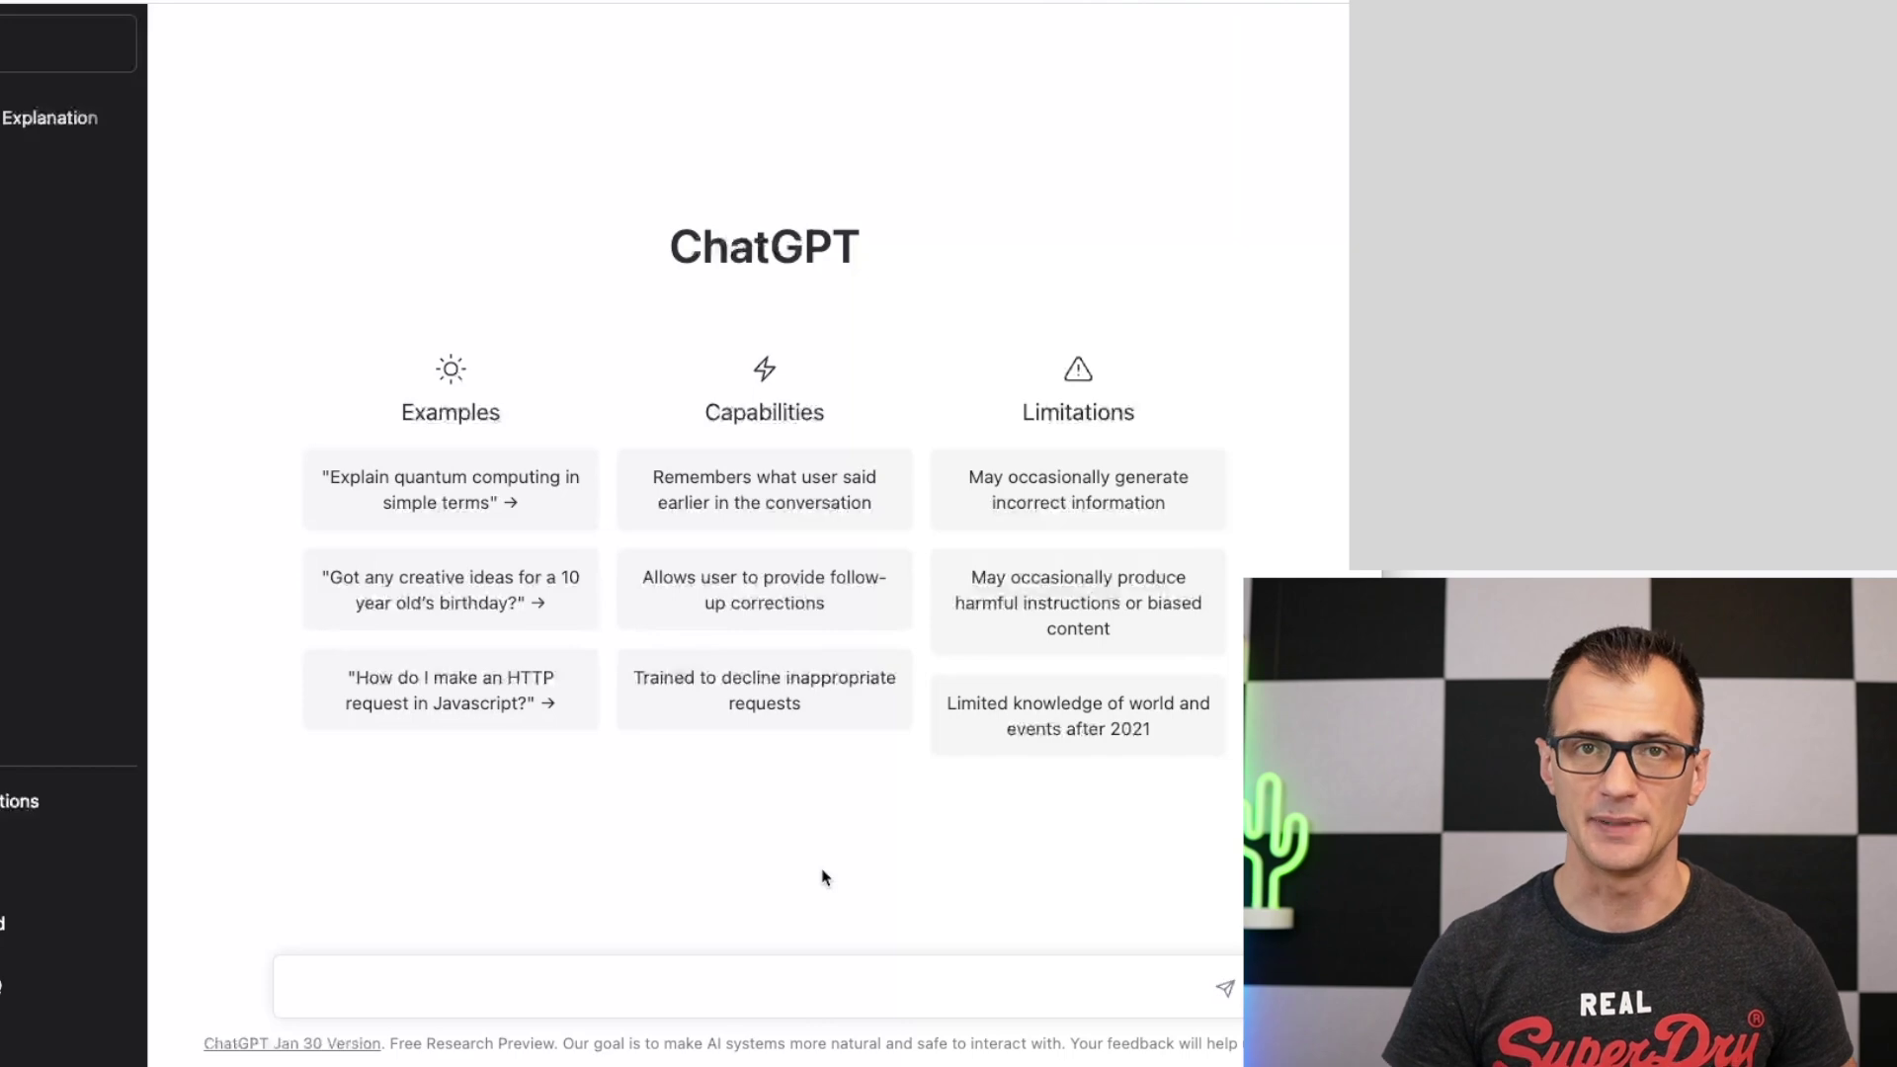
Send the prompt "write me a 1000-word blog post about "how to improve your sleep"" in a new chat and review the response
{"action": "type", "text": "write me a 1000-word blog post about \"how to improve your sleep\""}
{"action": "key", "text": "ctrl+a"}
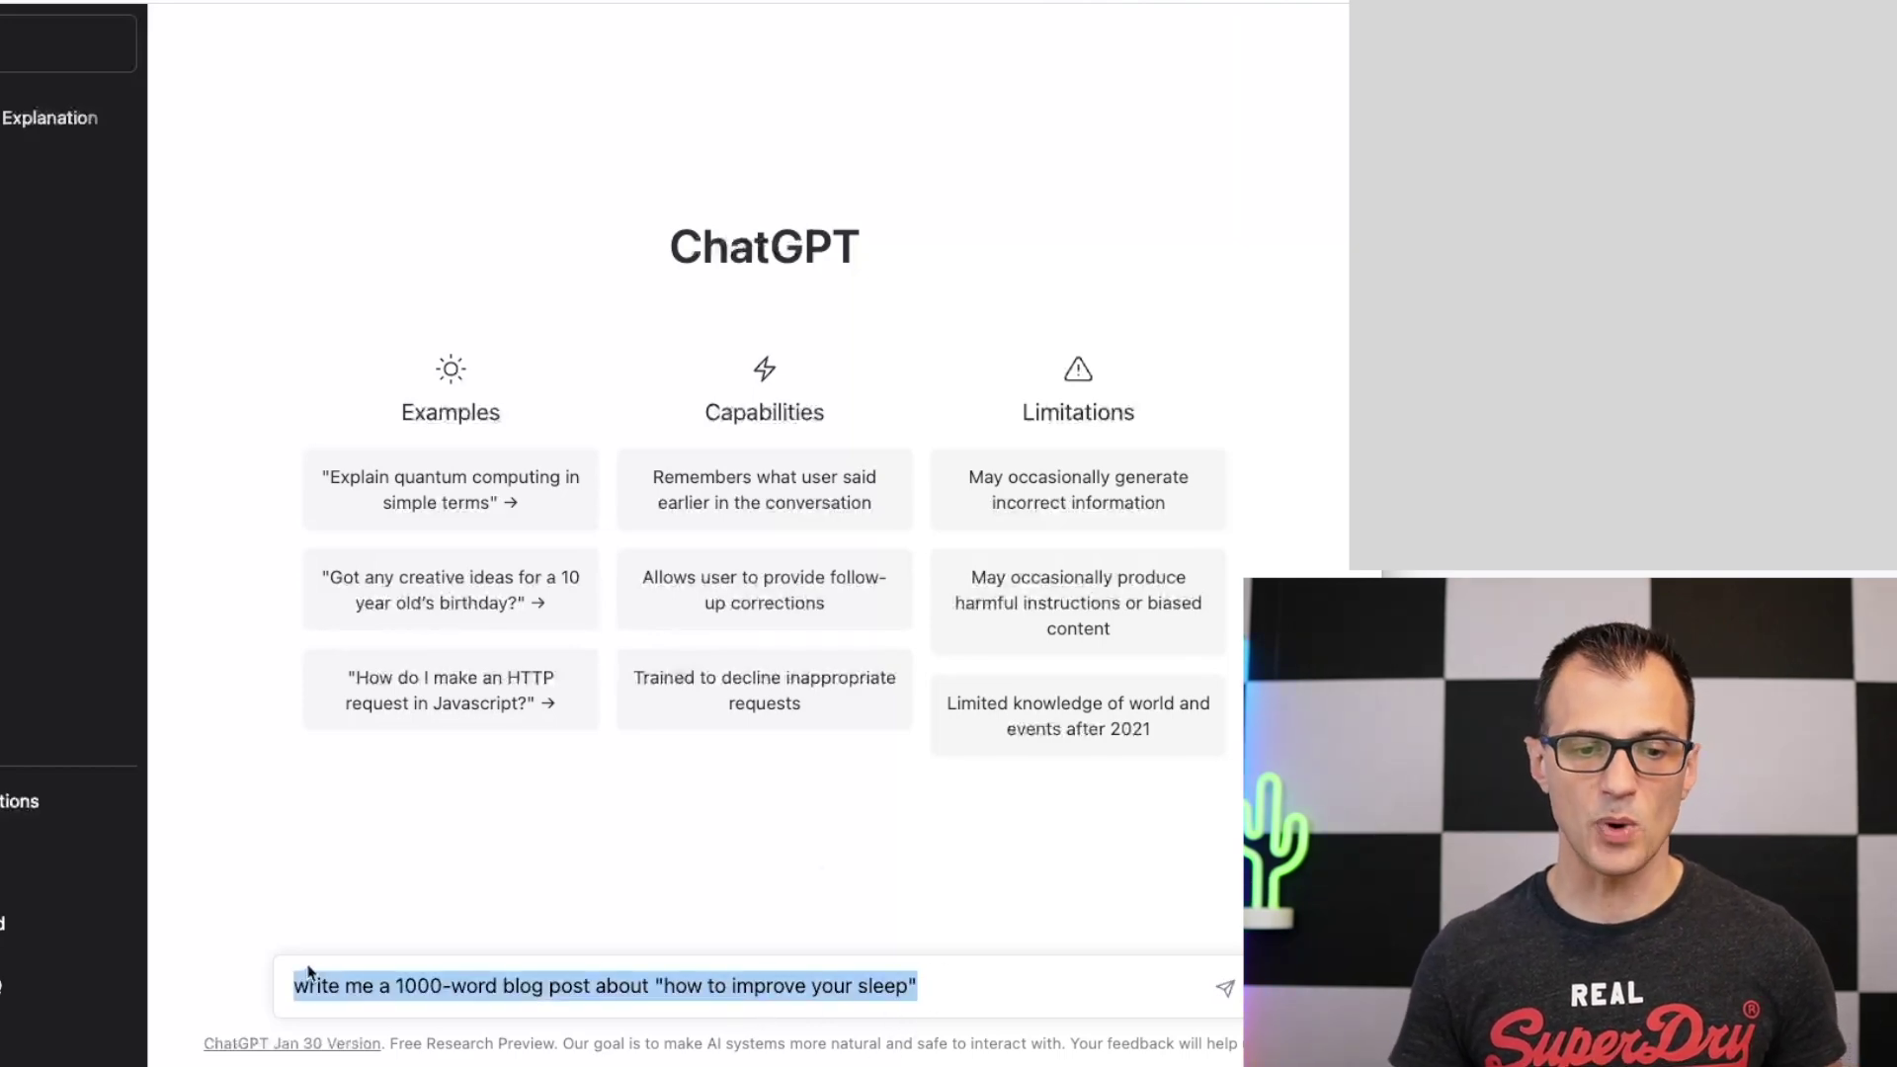
{"action": "left_click", "coordinate": [1009, 975]}
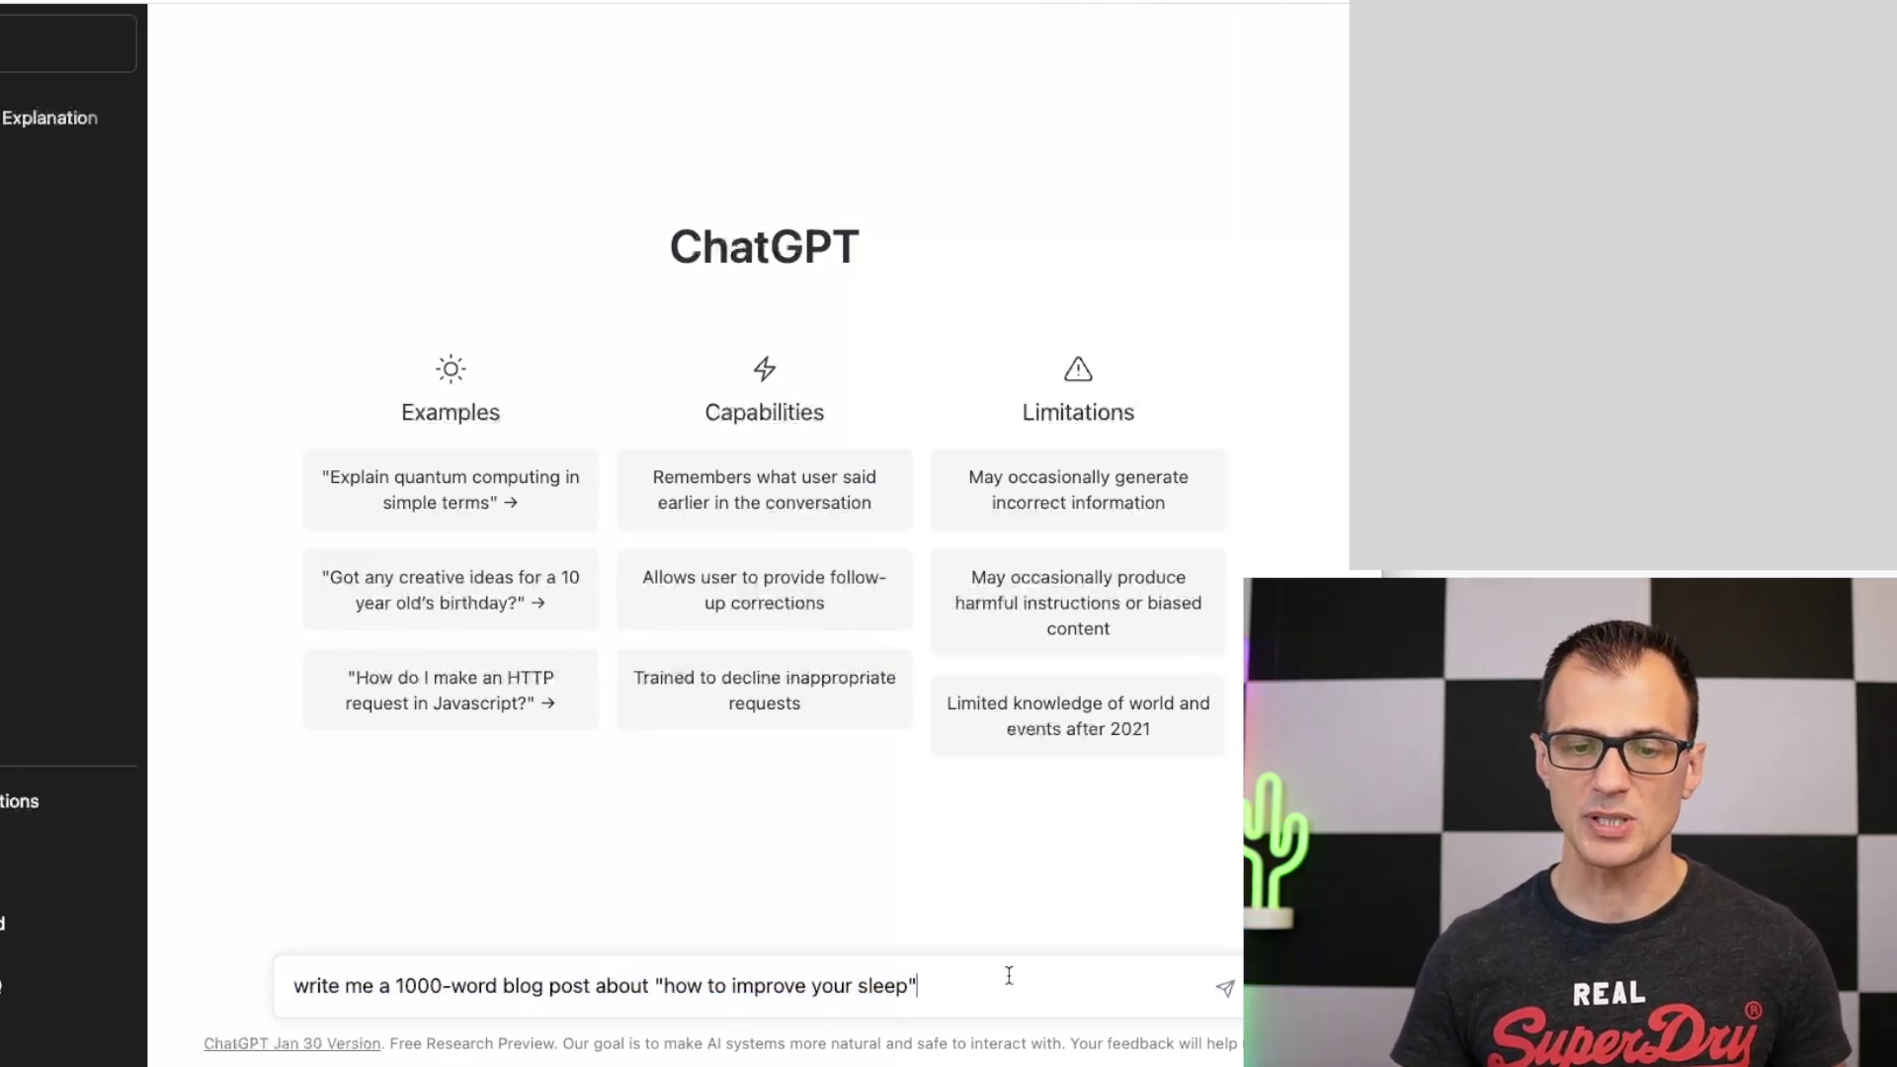
{"action": "key", "text": "Return"}
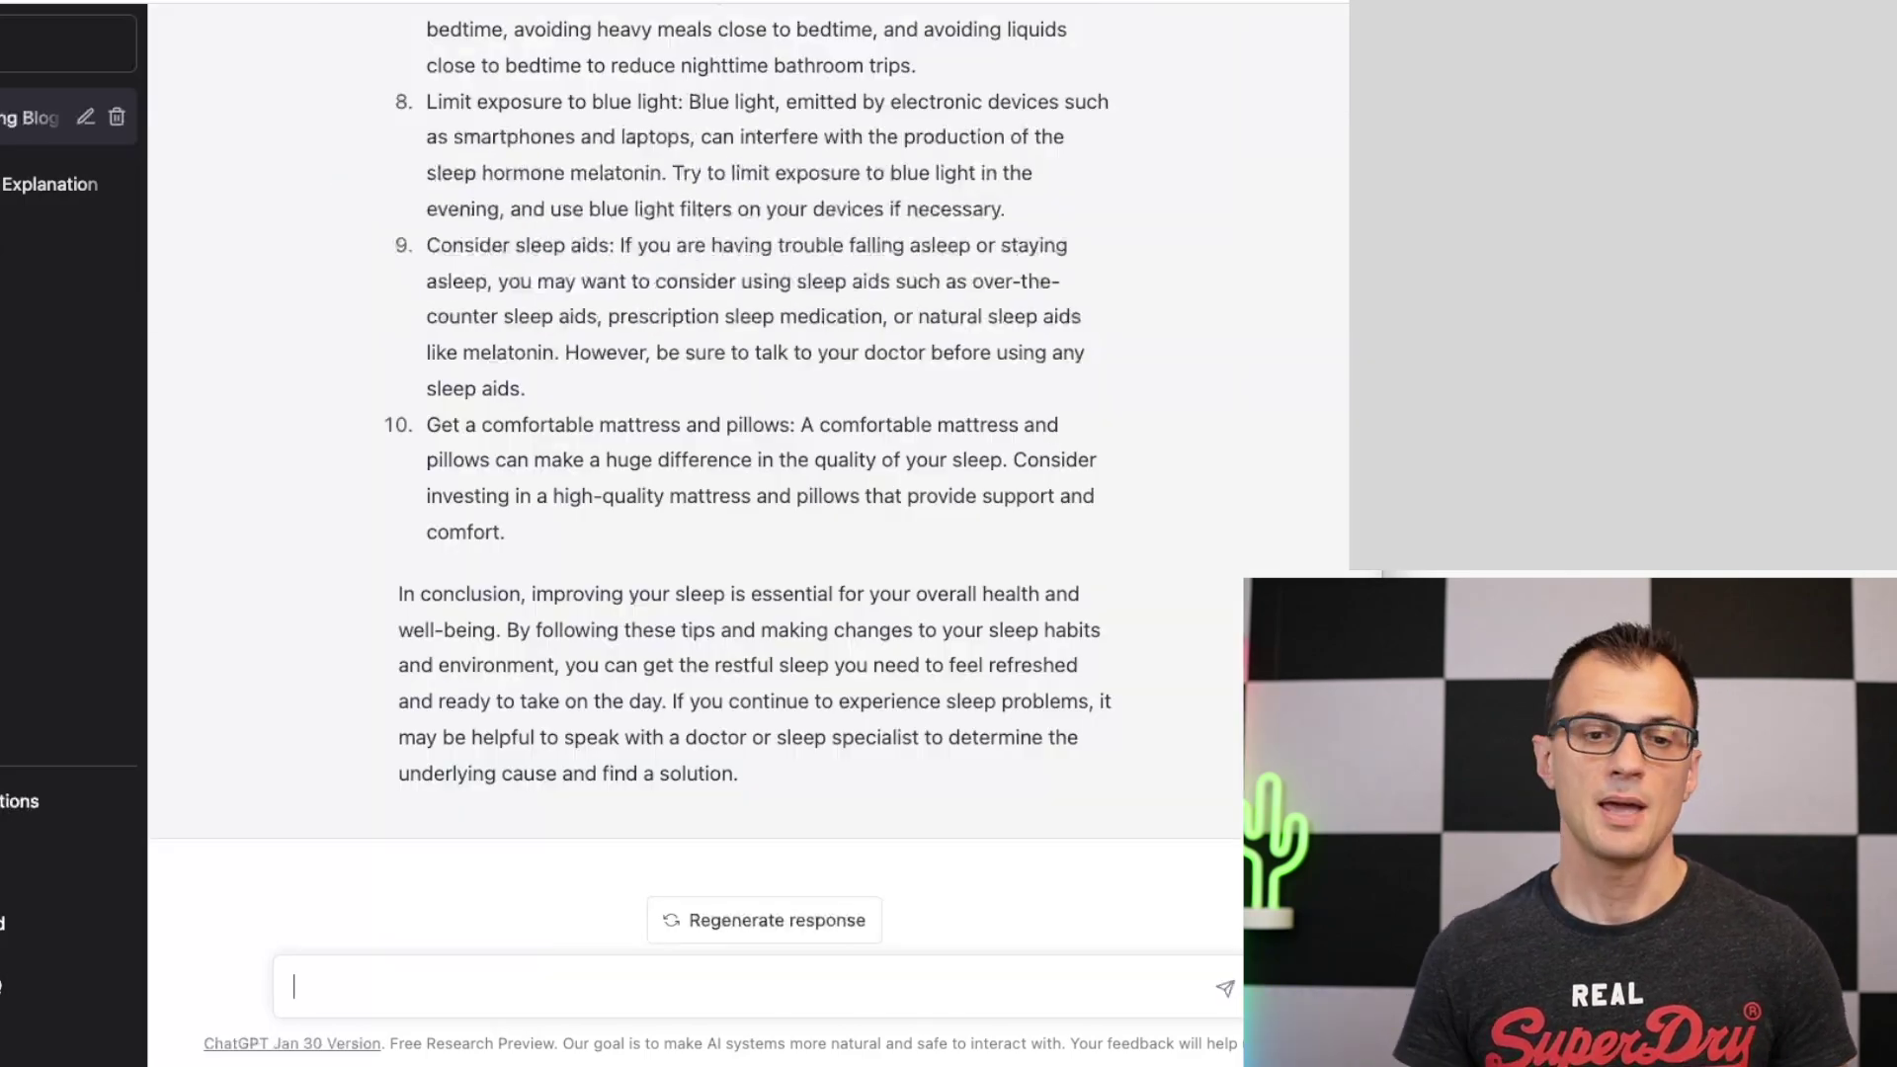
{"action": "scroll", "coordinate": [756, 474], "scroll_direction": "up", "scroll_amount": 15}
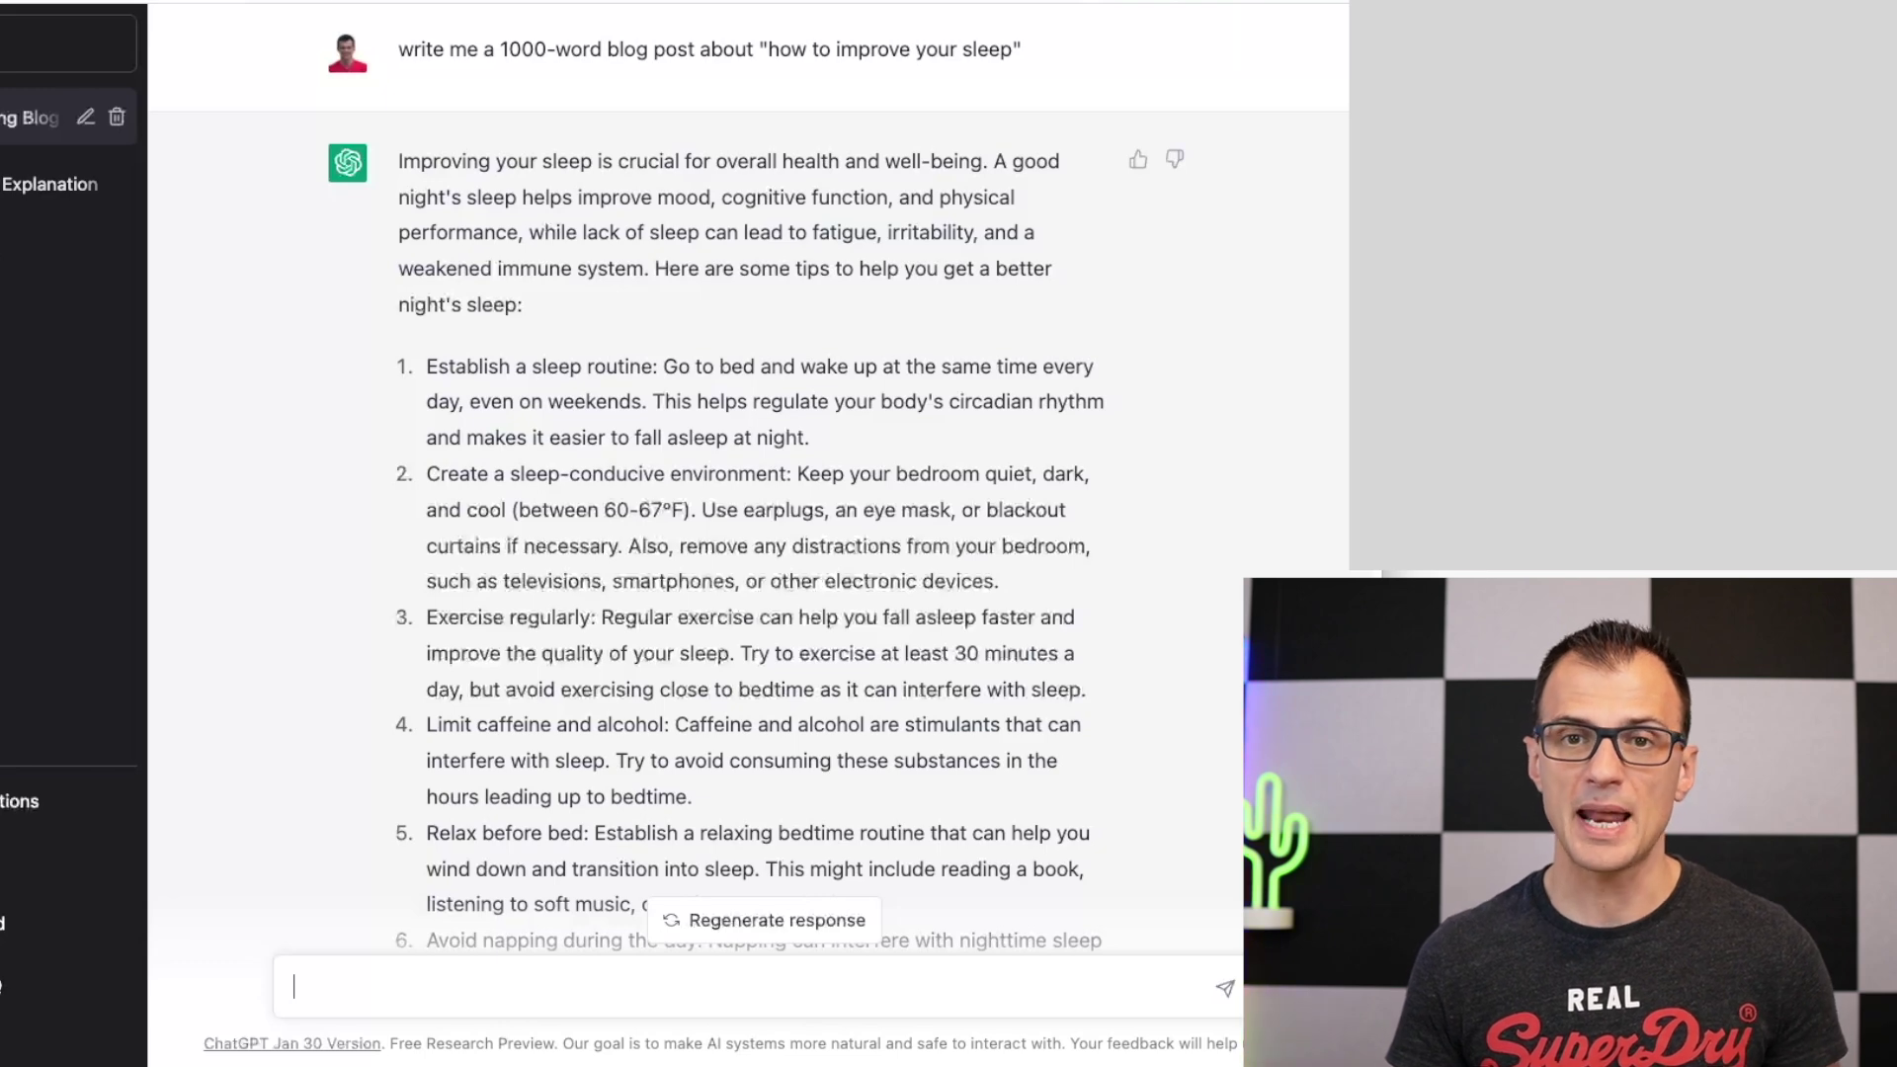
{"action": "scroll", "coordinate": [749, 484], "scroll_direction": "down", "scroll_amount": 15}
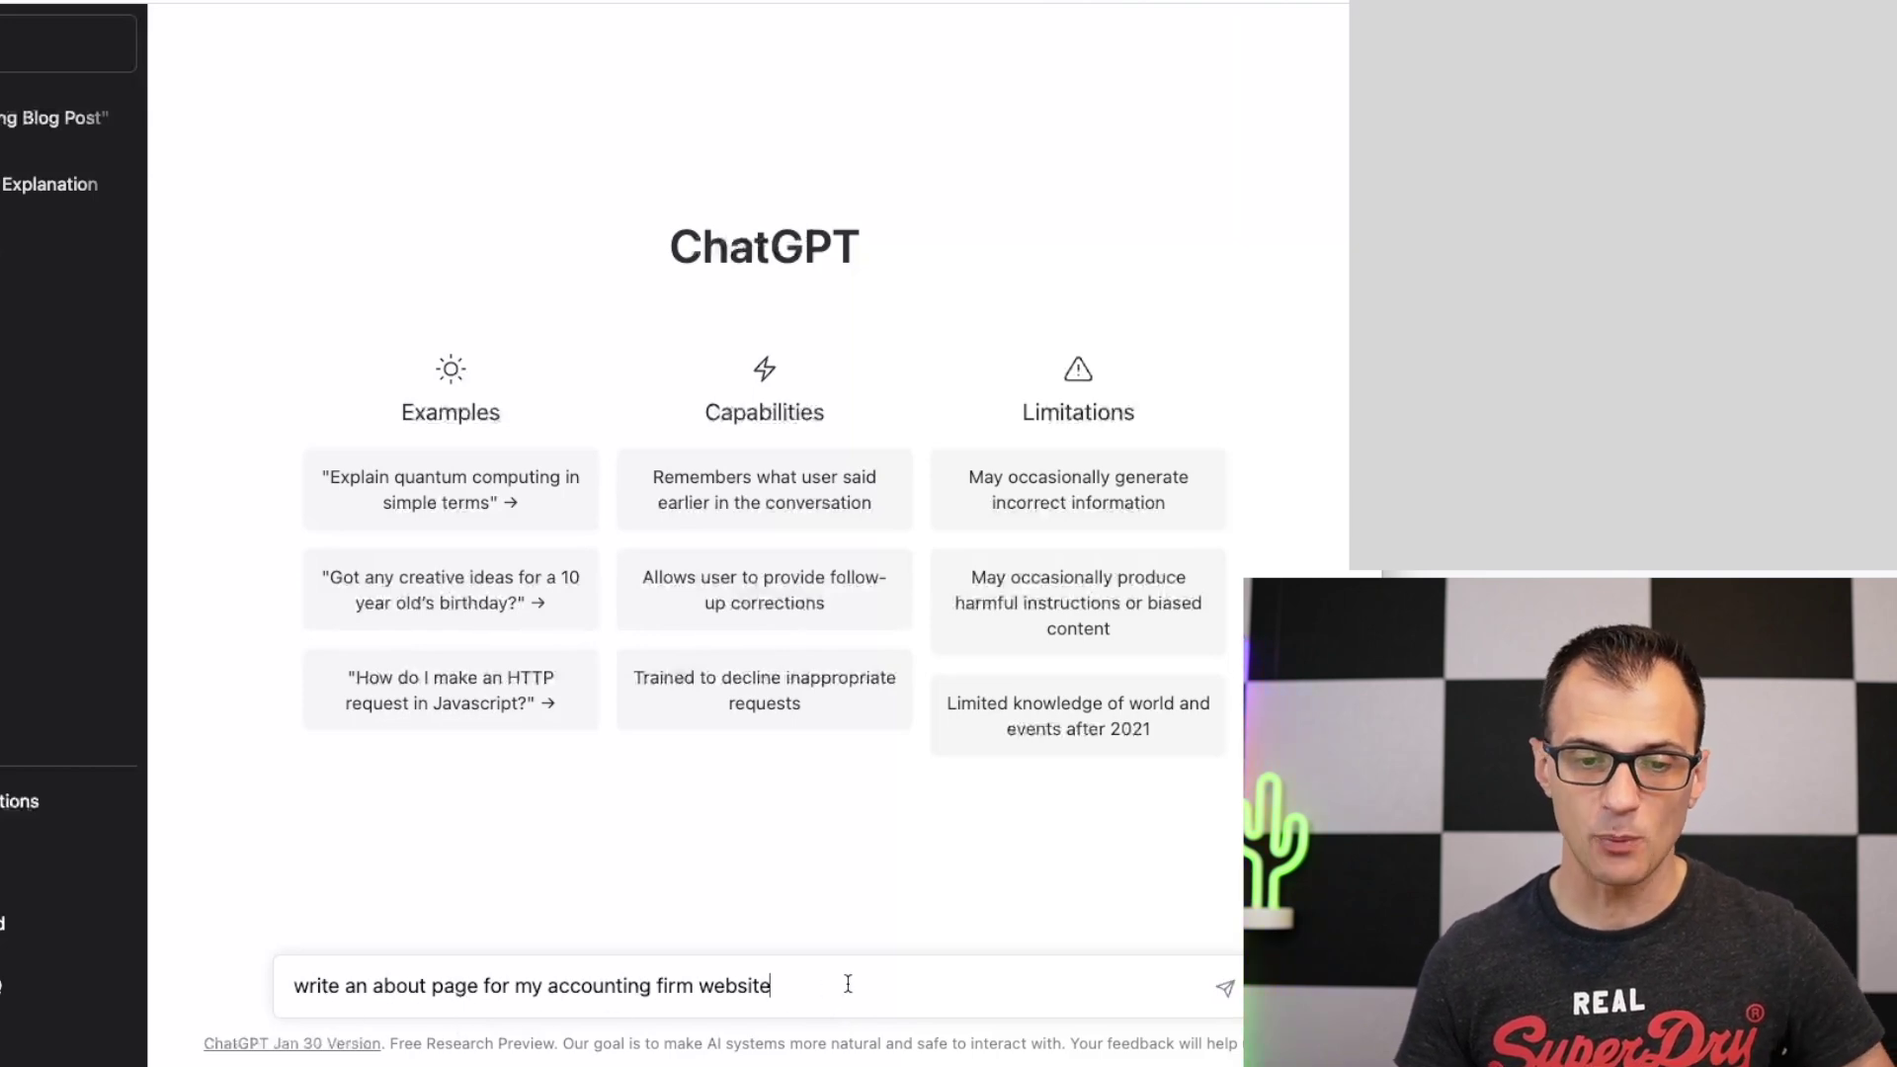
Submit the prompt "write an about page for my accounting firm website" and review the earlier sleep blog post conversation
{"action": "key", "text": "Return"}
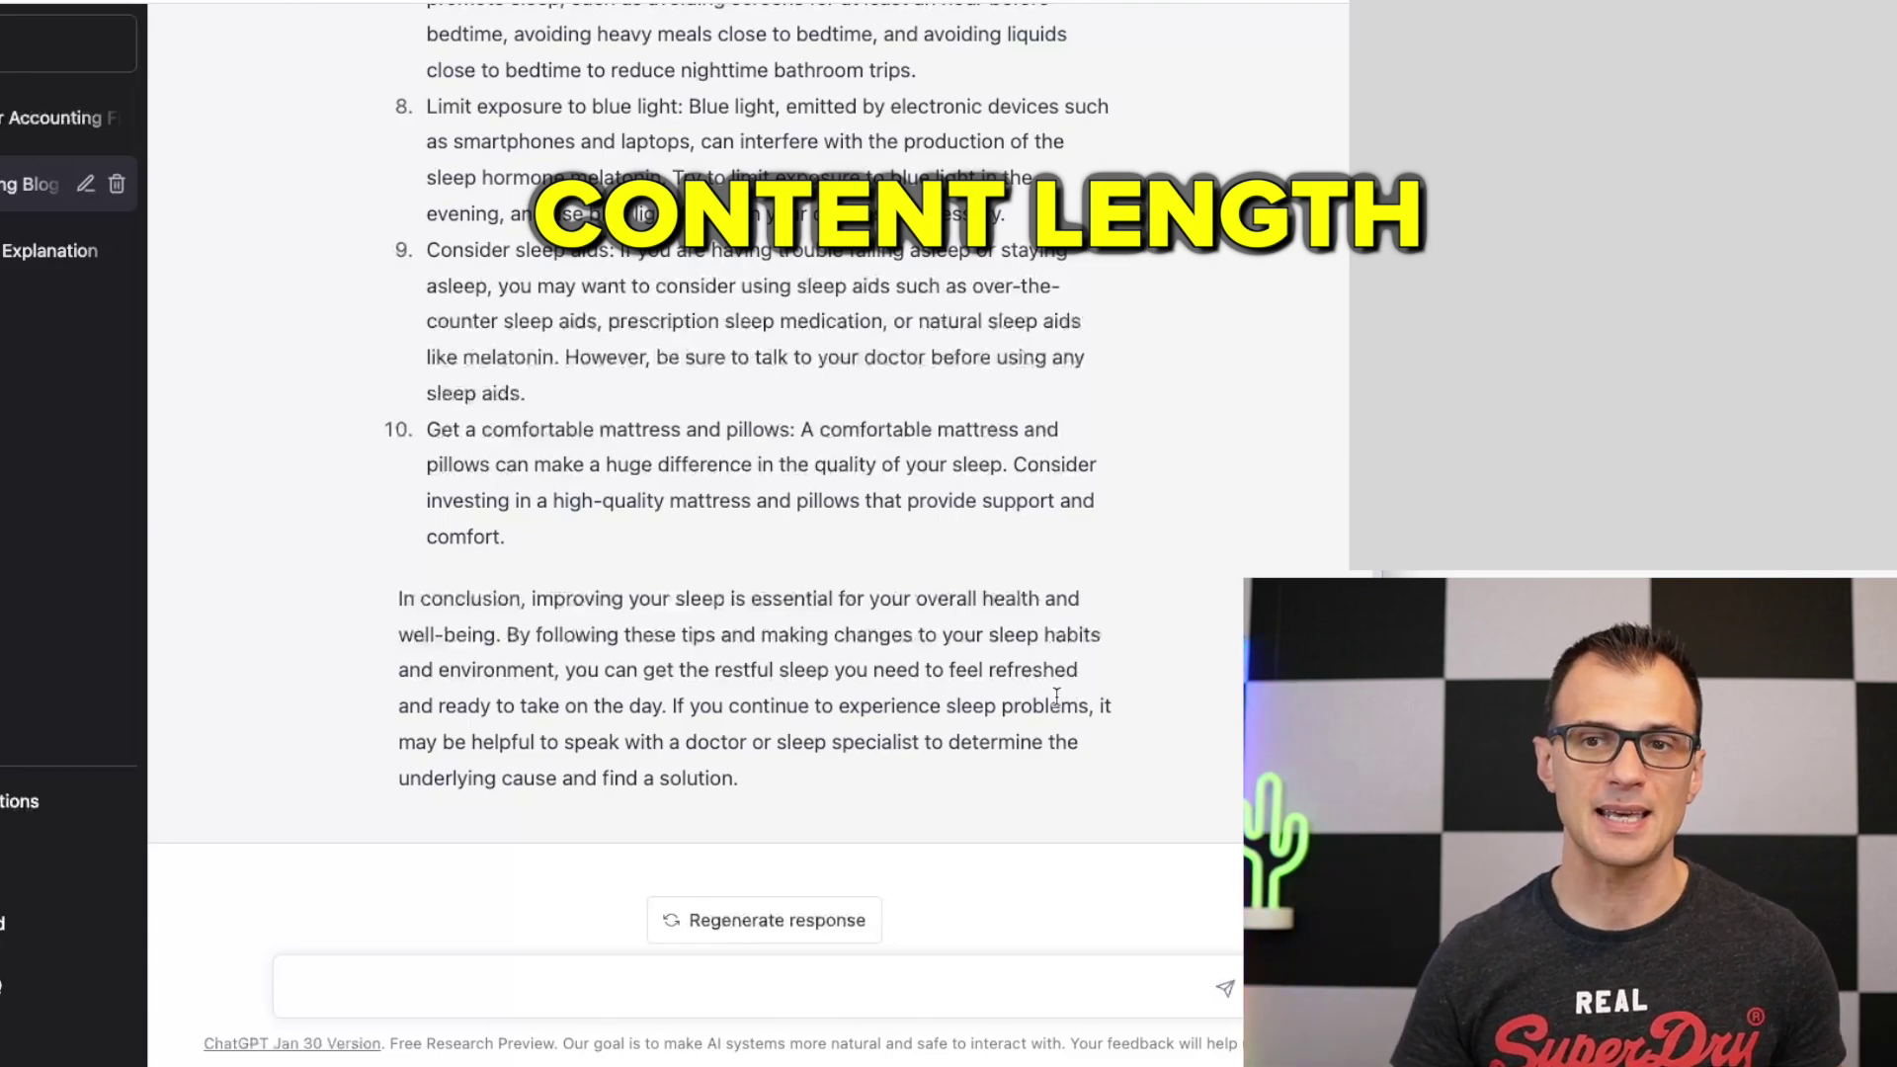
{"action": "scroll", "coordinate": [1057, 695], "scroll_direction": "up", "scroll_amount": 15}
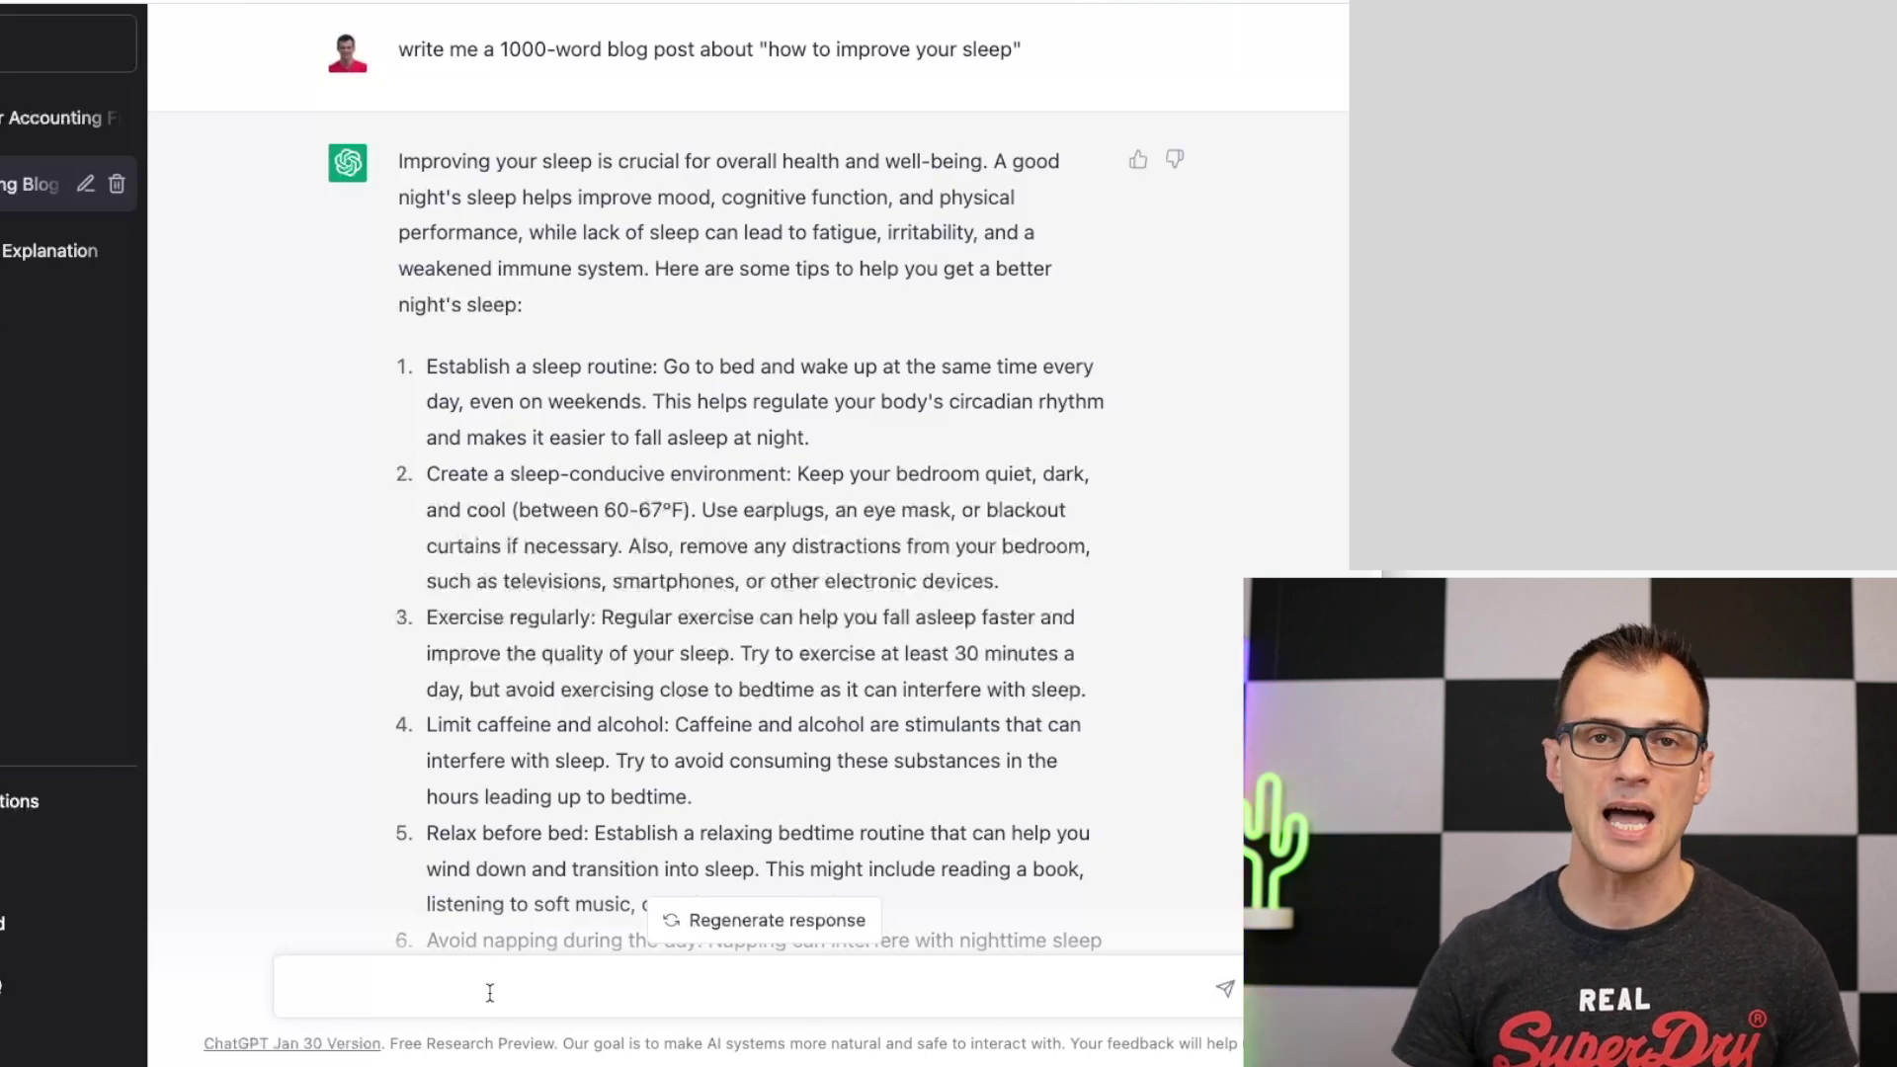
{"action": "scroll", "coordinate": [746, 537], "scroll_direction": "down", "scroll_amount": 9}
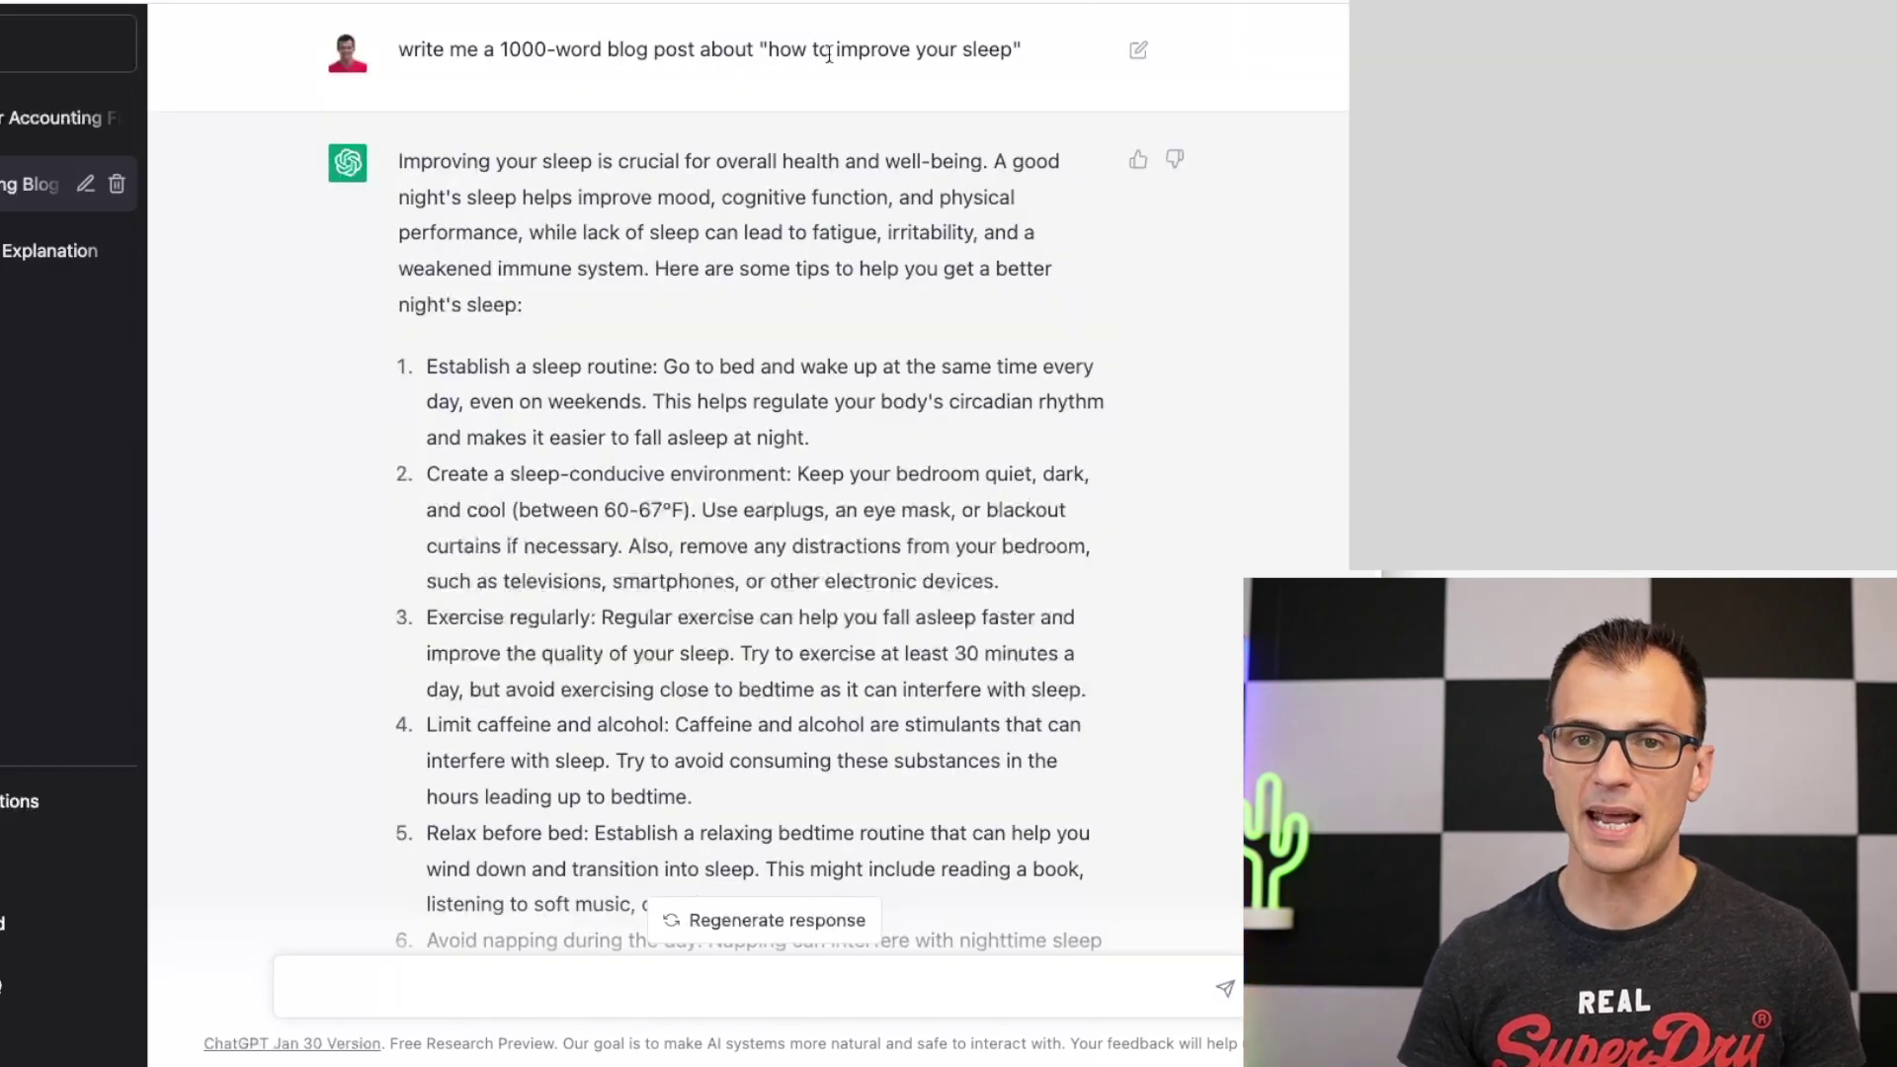
Send the follow-up "shorten to 250 words" in the sleep blog post conversation and review the shortened version
{"action": "scroll", "coordinate": [660, 148], "scroll_direction": "down", "scroll_amount": 10}
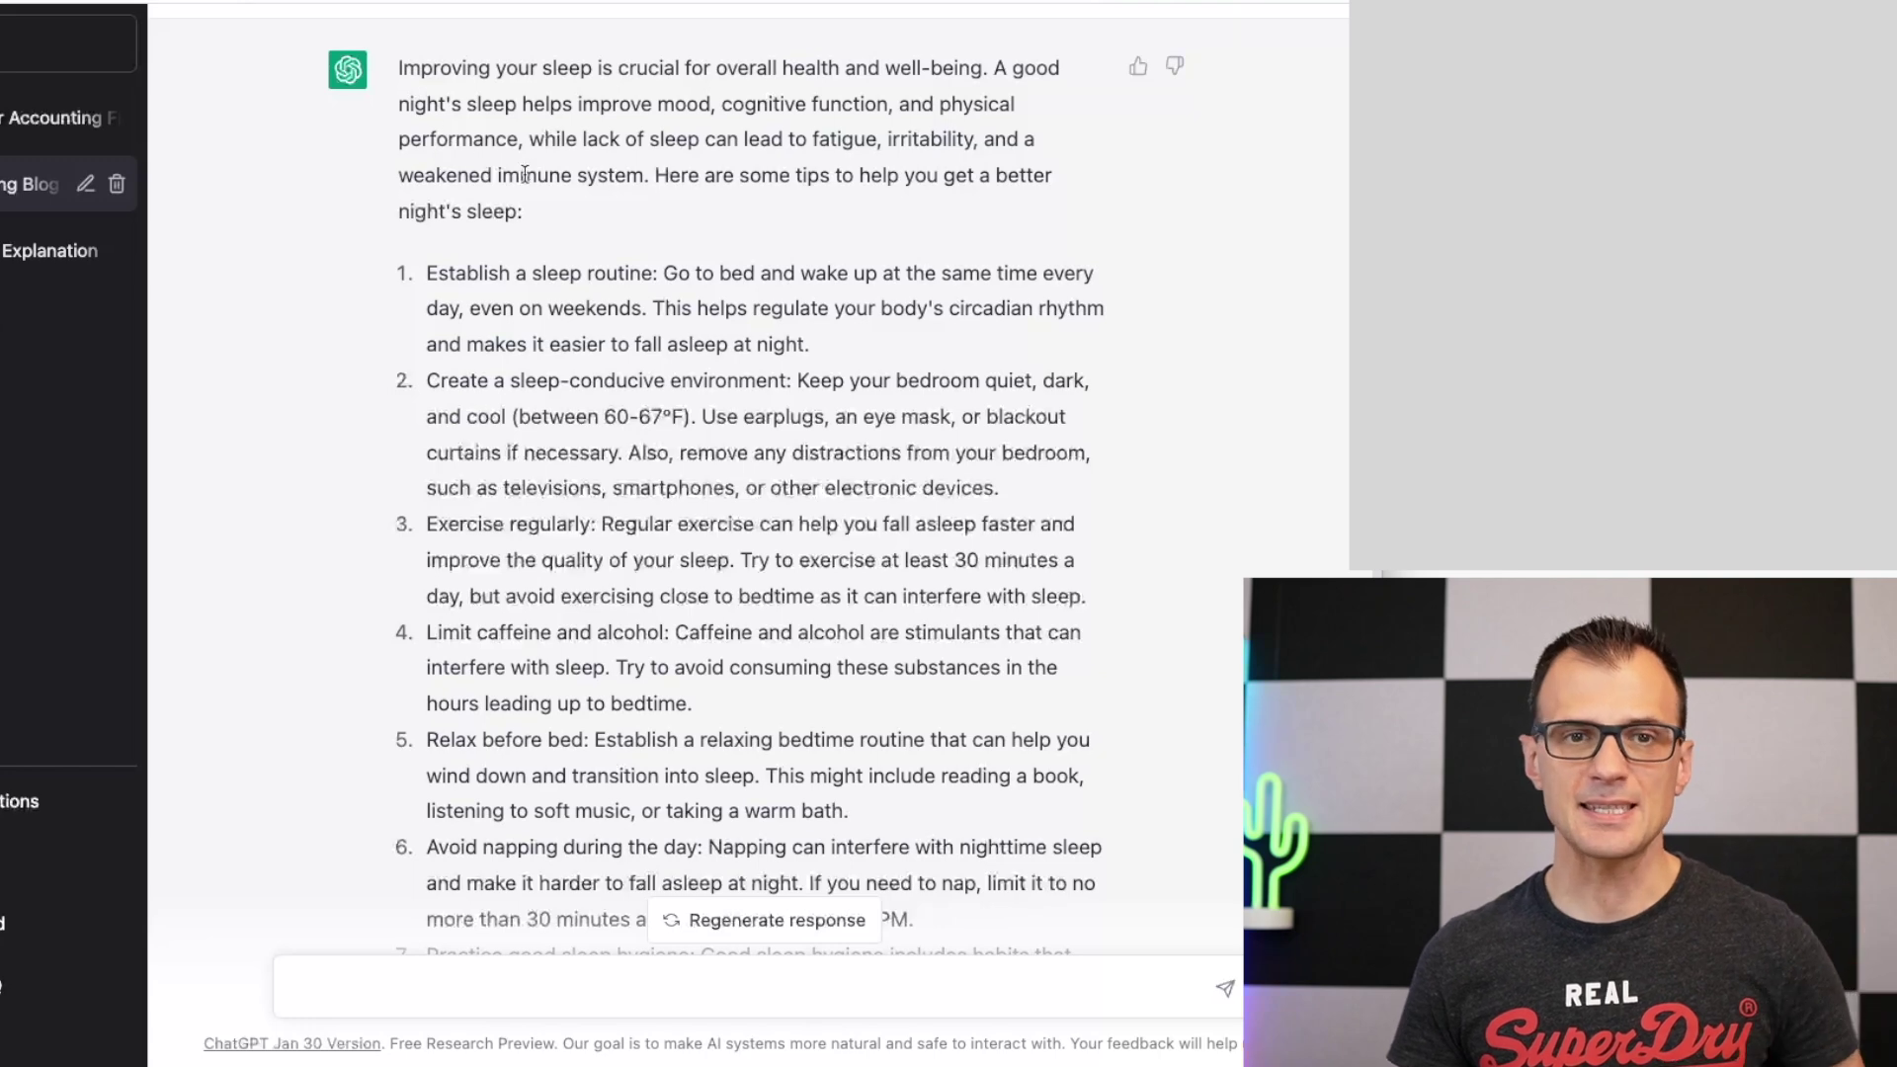
{"action": "scroll", "coordinate": [660, 494], "scroll_direction": "down", "scroll_amount": 10}
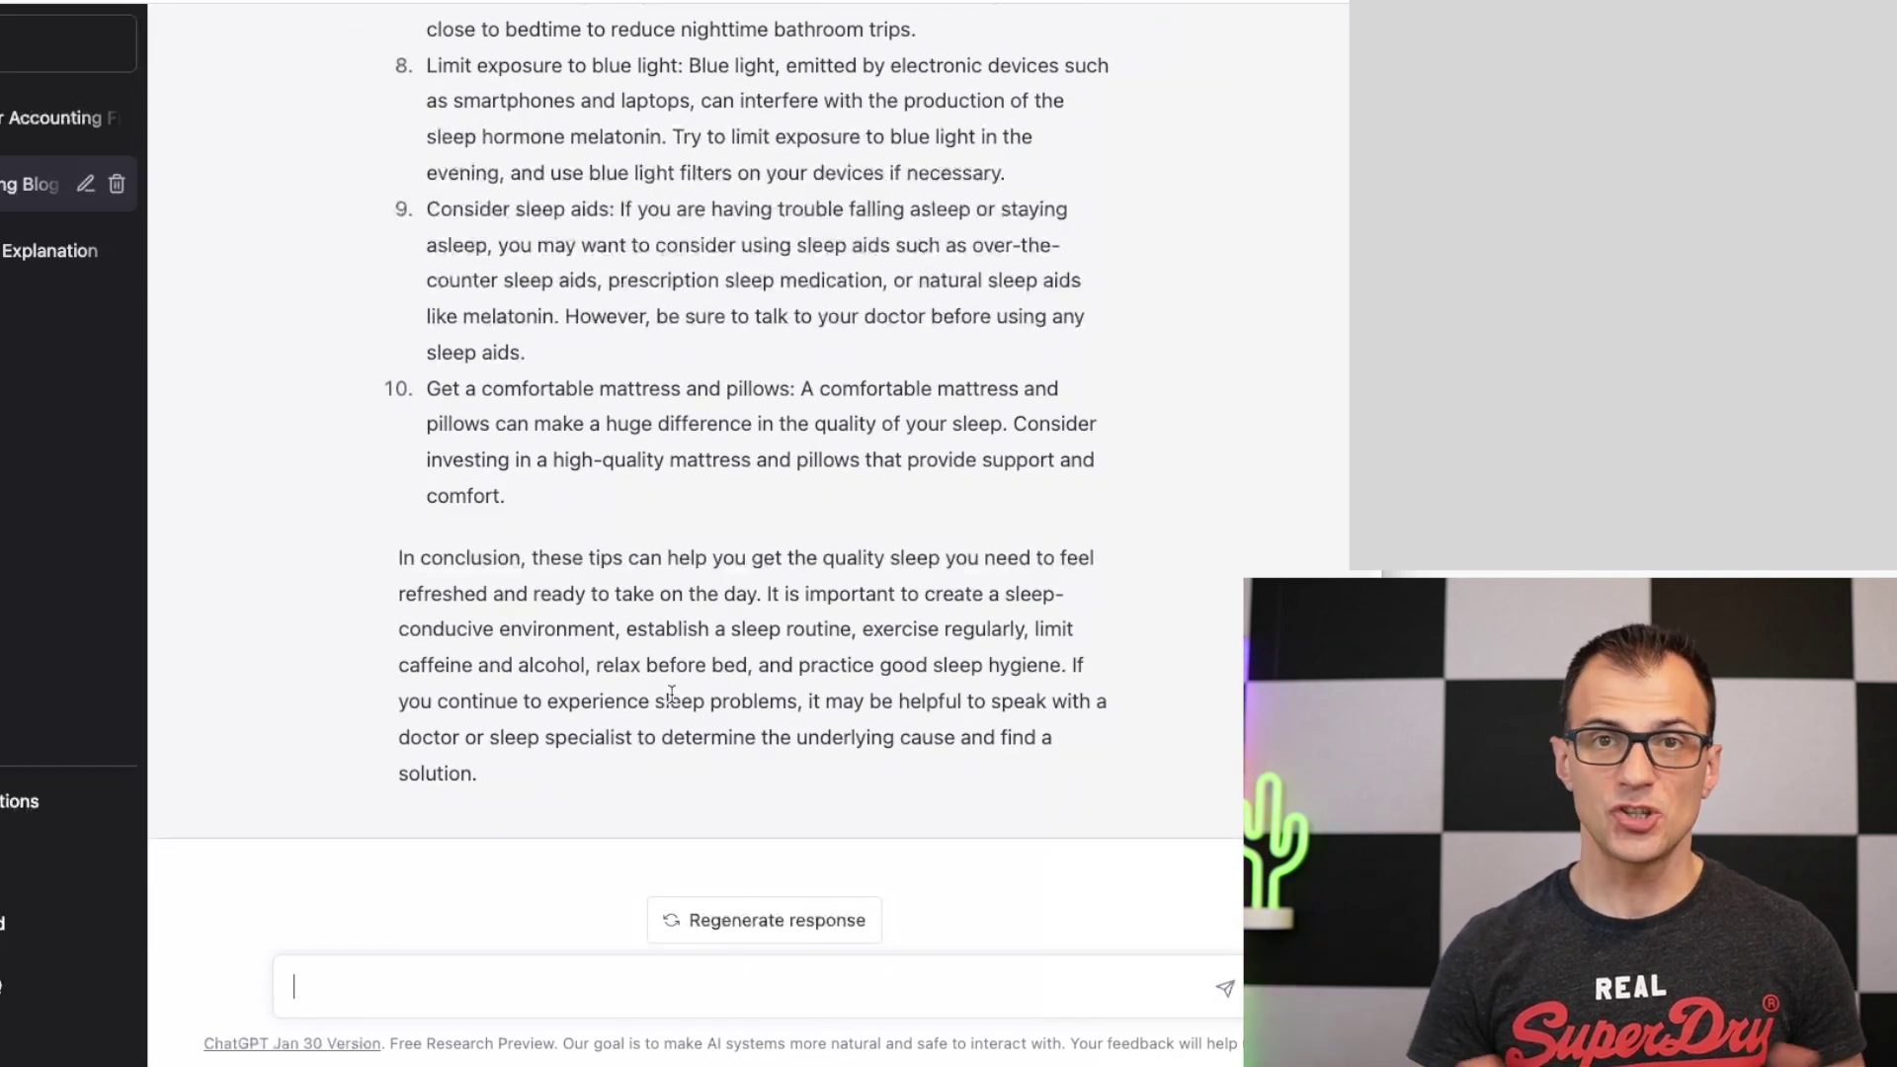
{"action": "type", "text": "shor"}
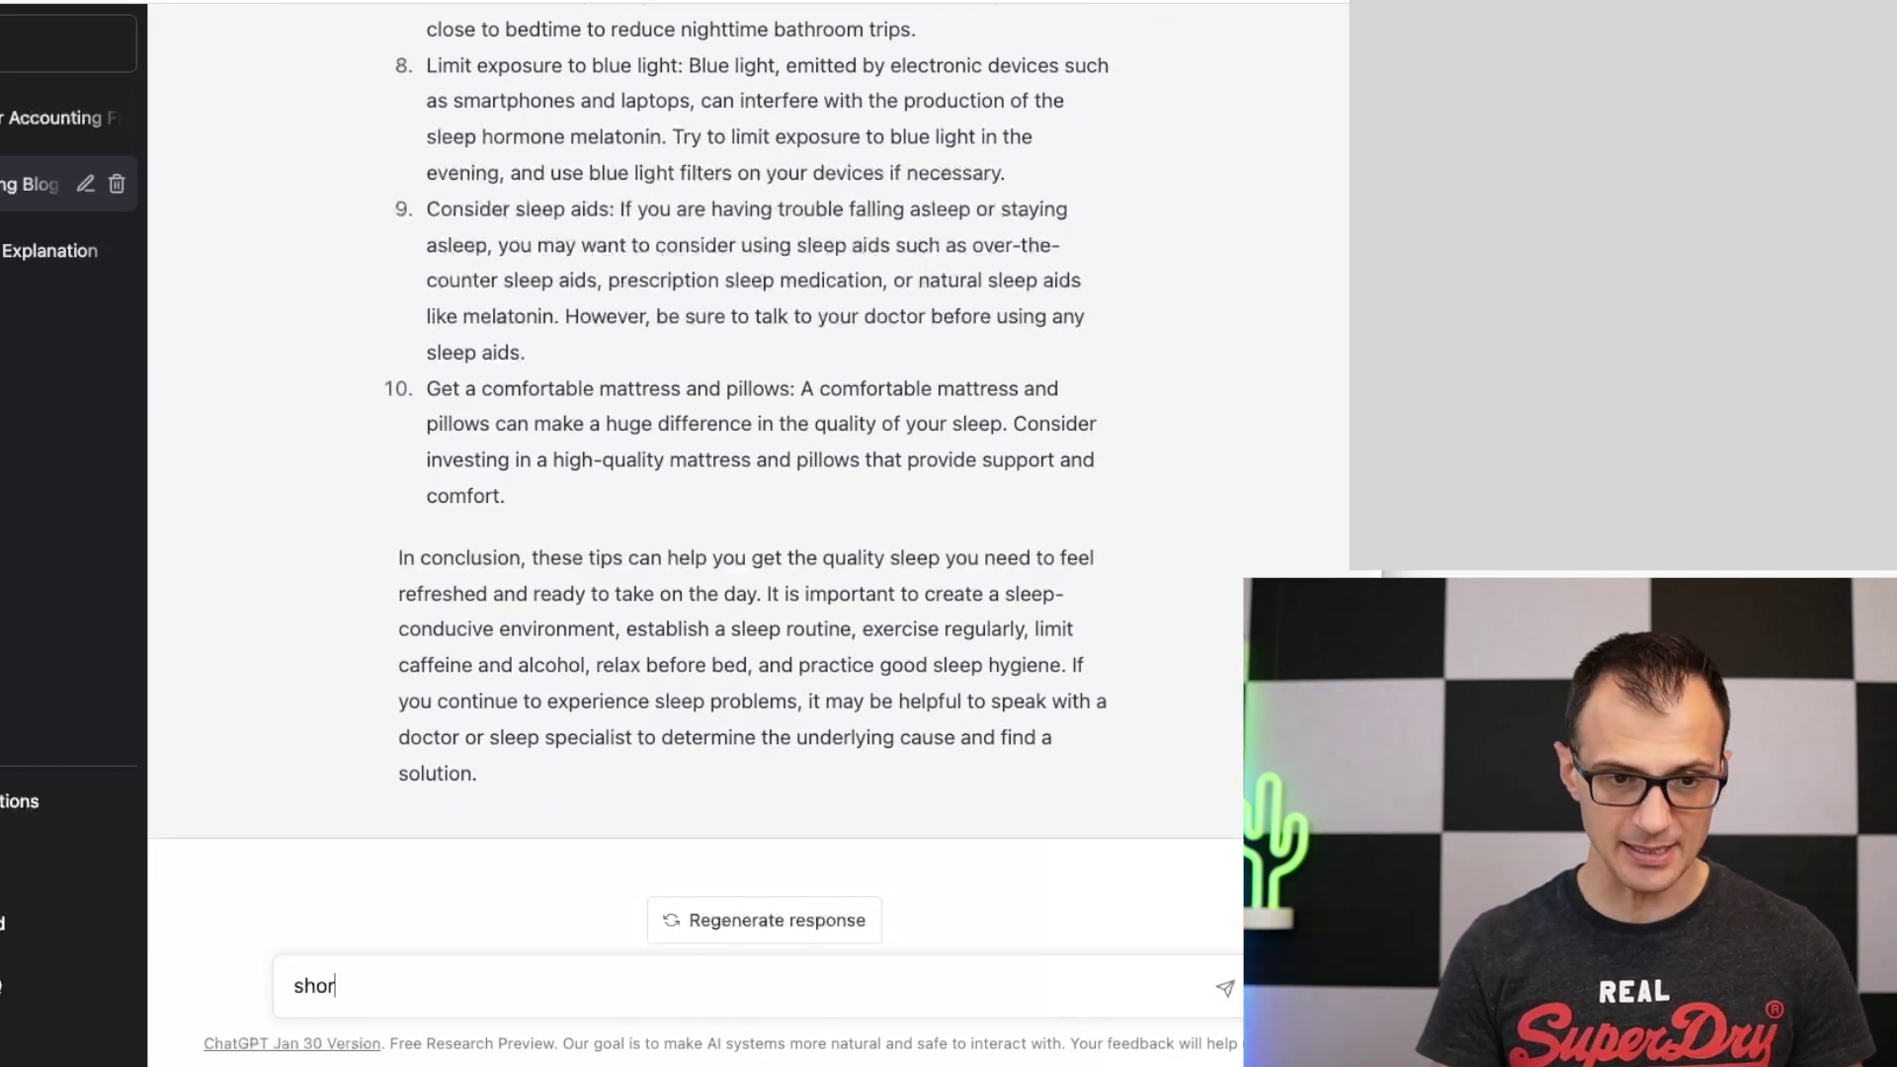
{"action": "type", "text": "ten to 250 words"}
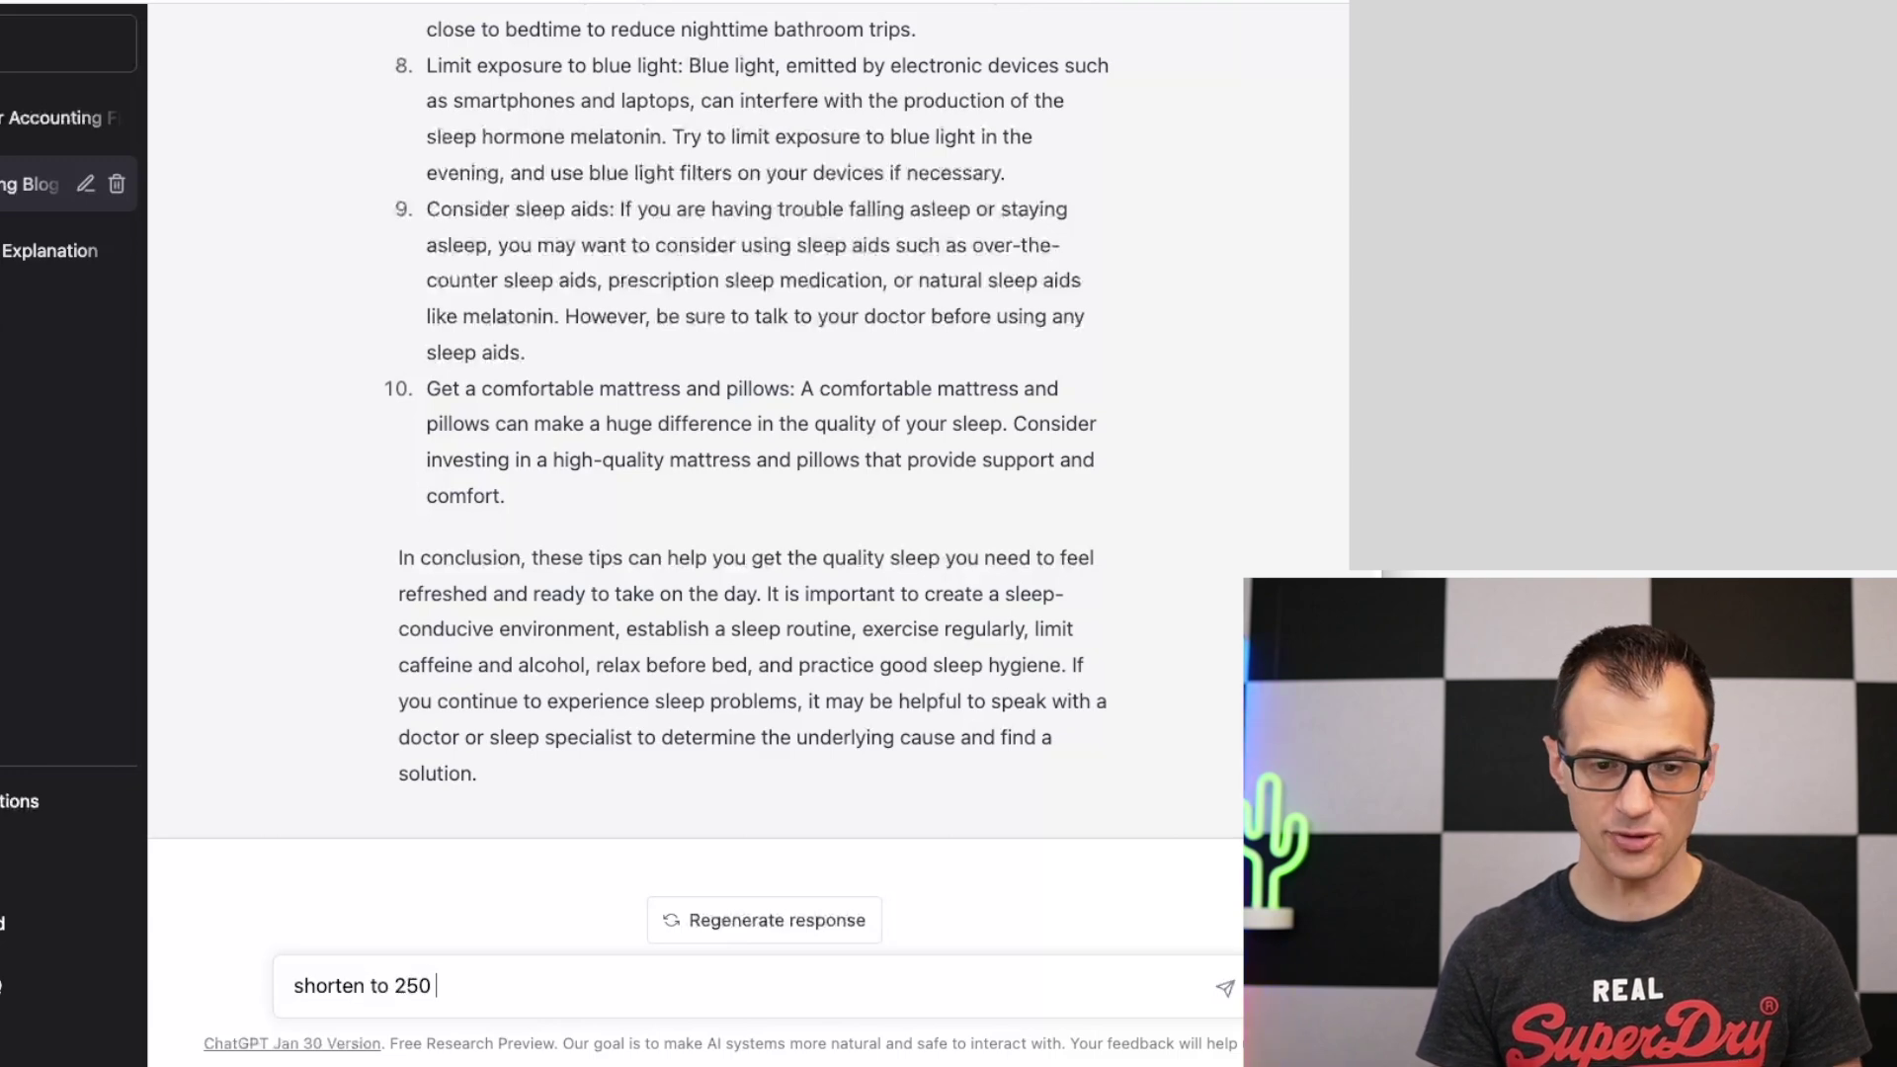
{"action": "key", "text": "Return"}
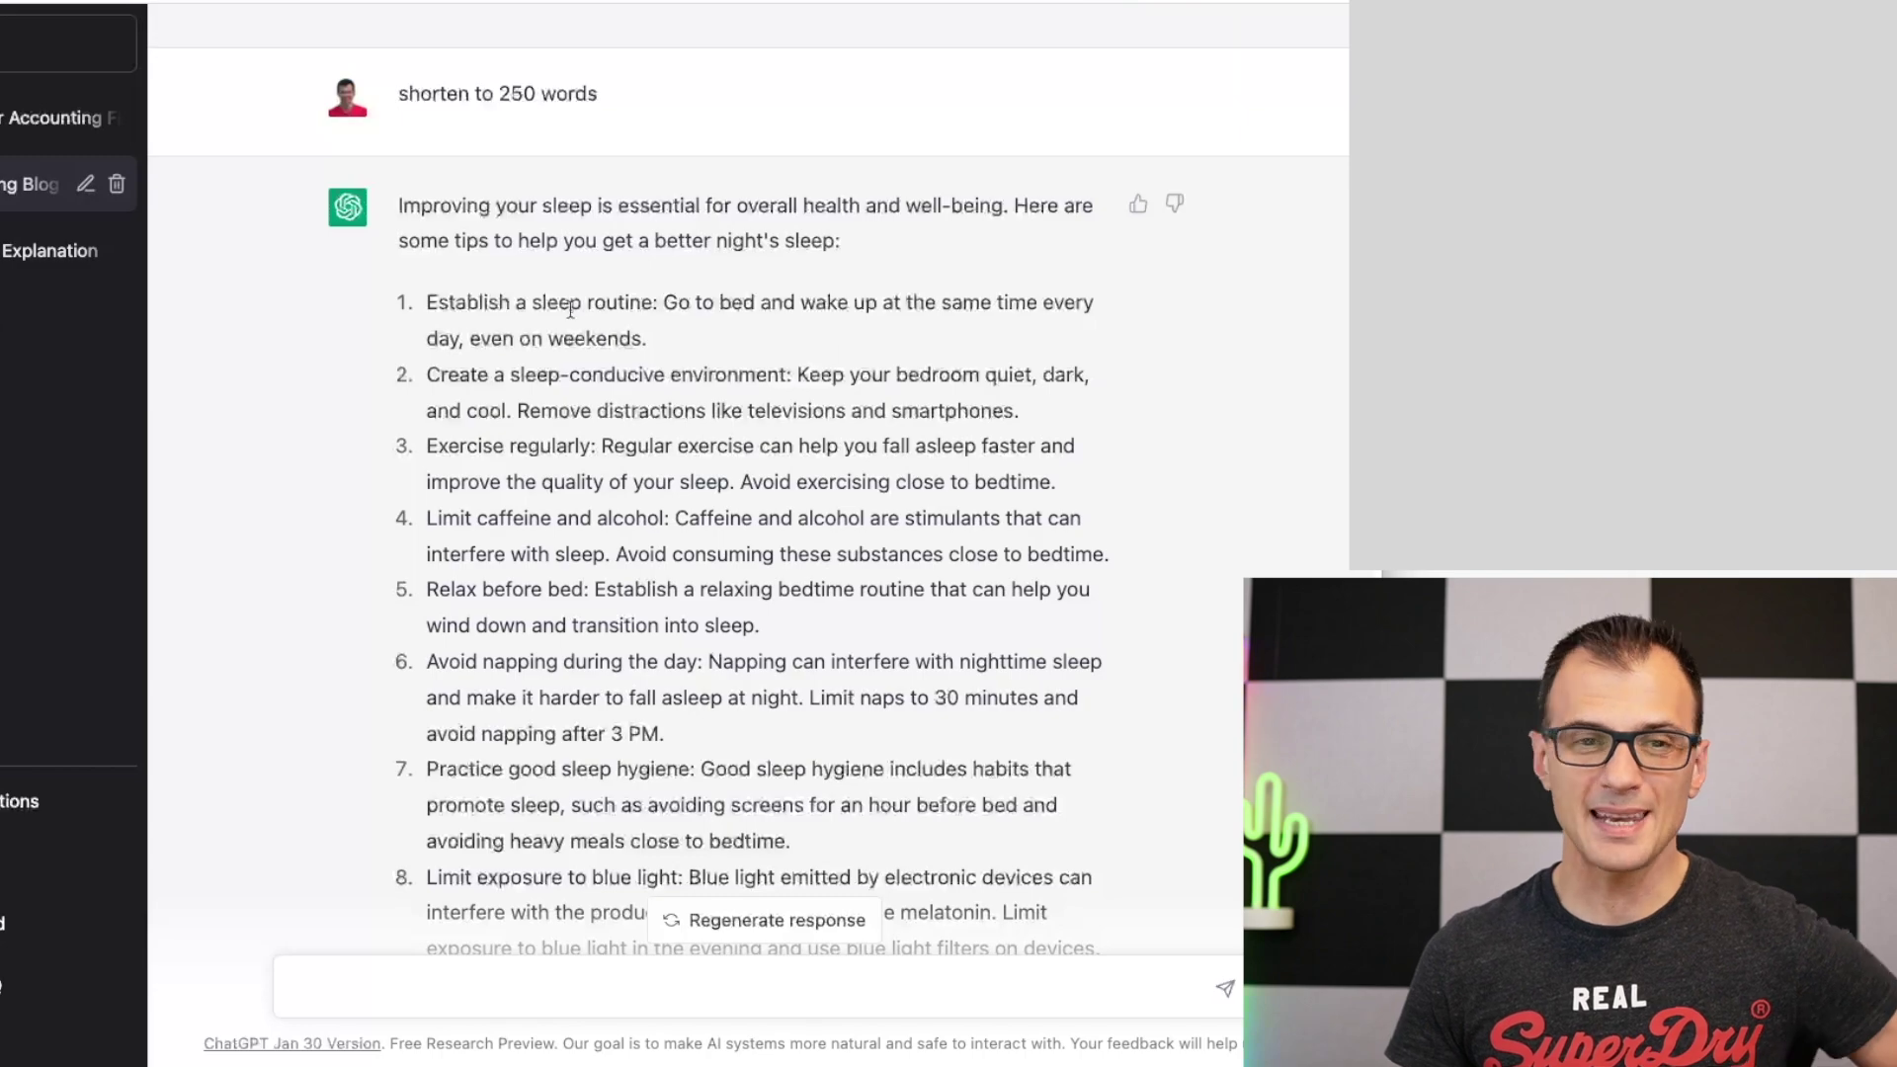
{"action": "scroll", "coordinate": [607, 288], "scroll_direction": "down", "scroll_amount": 5}
{"action": "scroll", "coordinate": [940, 578], "scroll_direction": "up", "scroll_amount": 10}
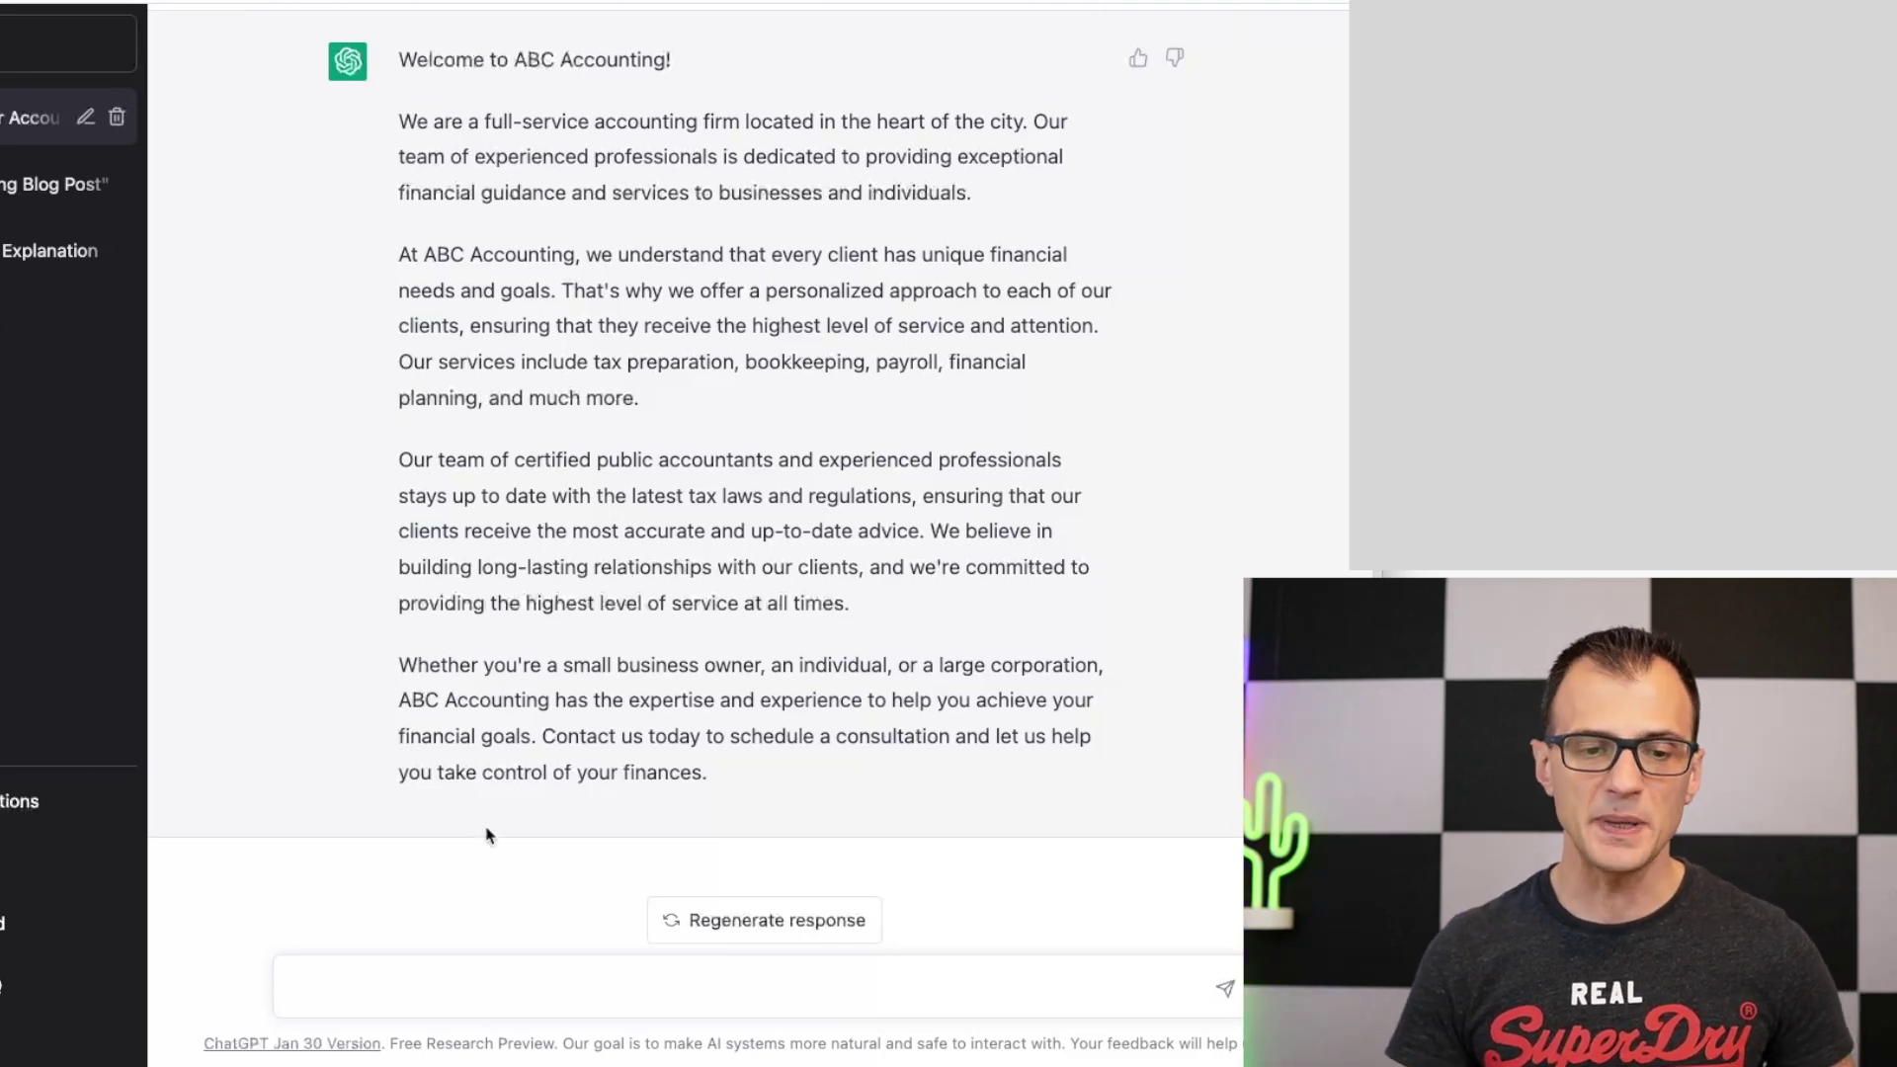
In the accounting firm about page chat, request rewrites with "rephrase in a style of a teenager" and "rephrase in a style of a crazy person"
{"action": "type", "text": "rephrase in a style of a teenager"}
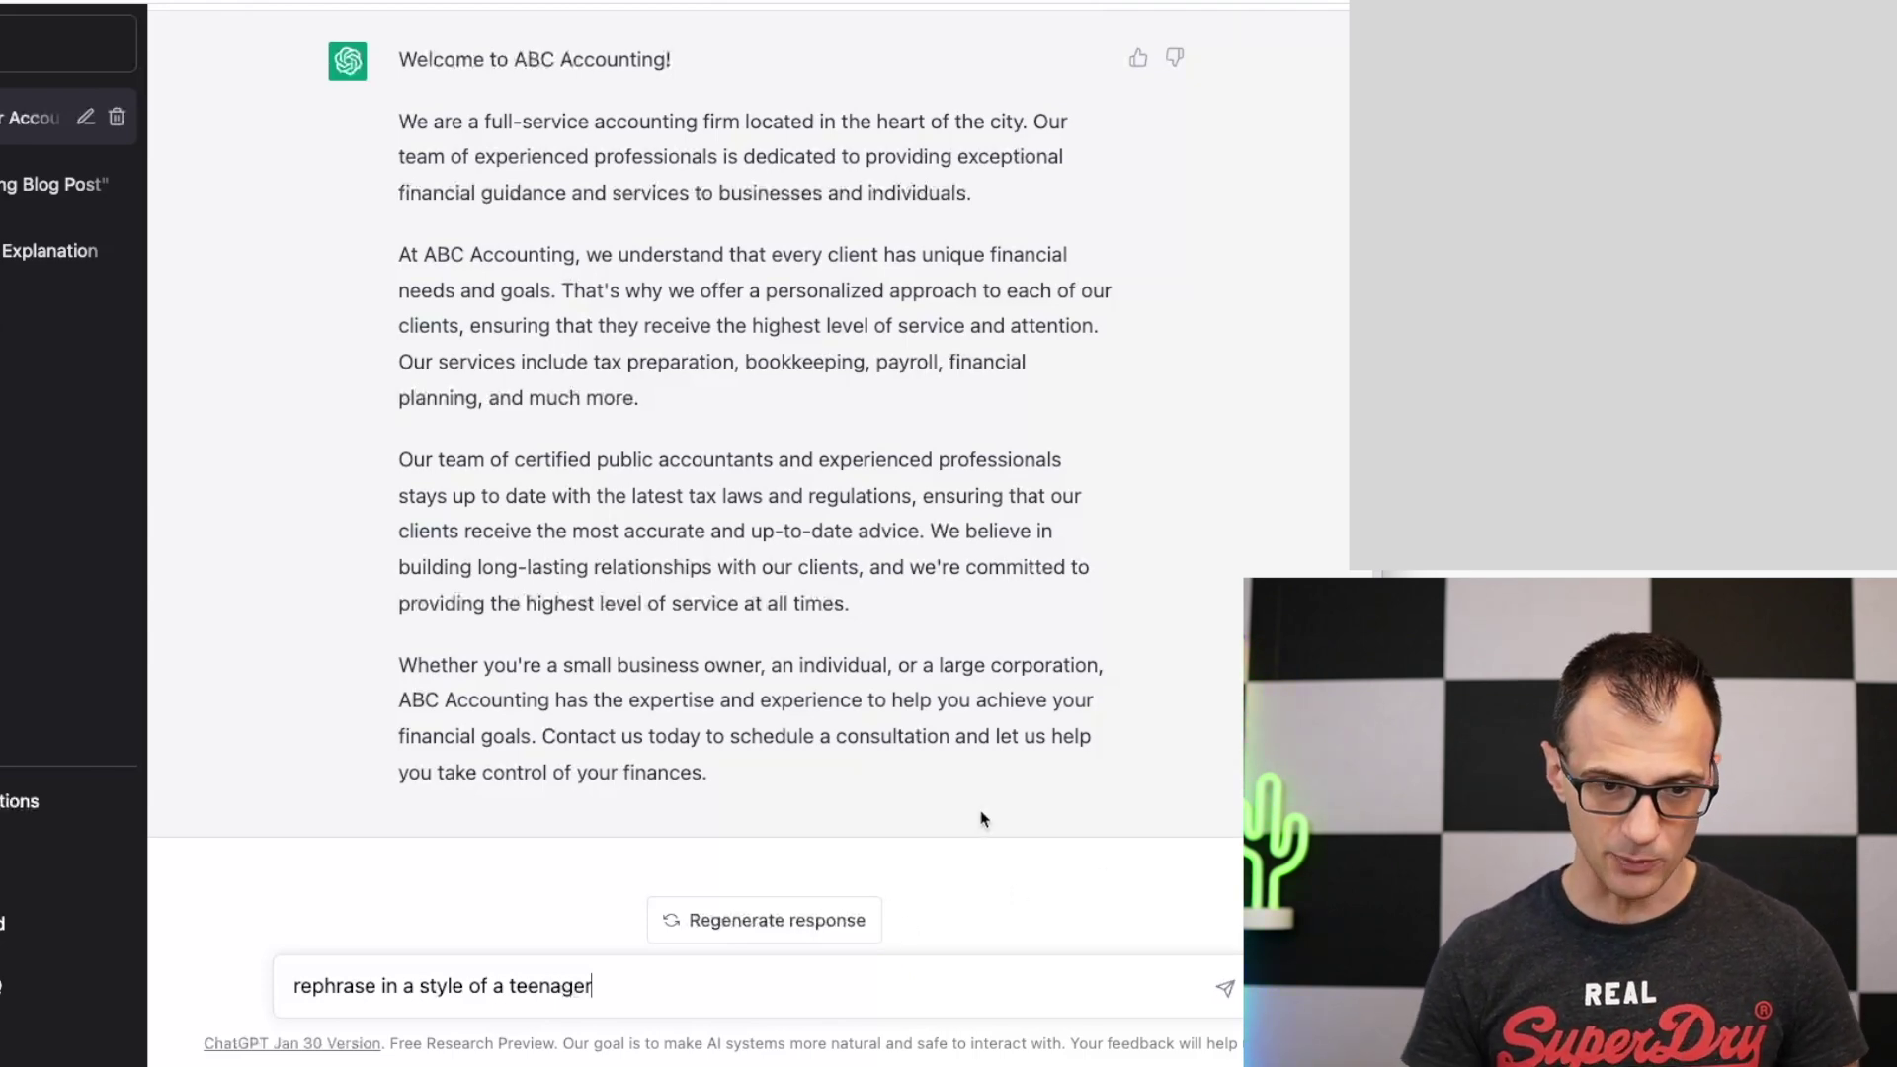
{"action": "key", "text": "Return"}
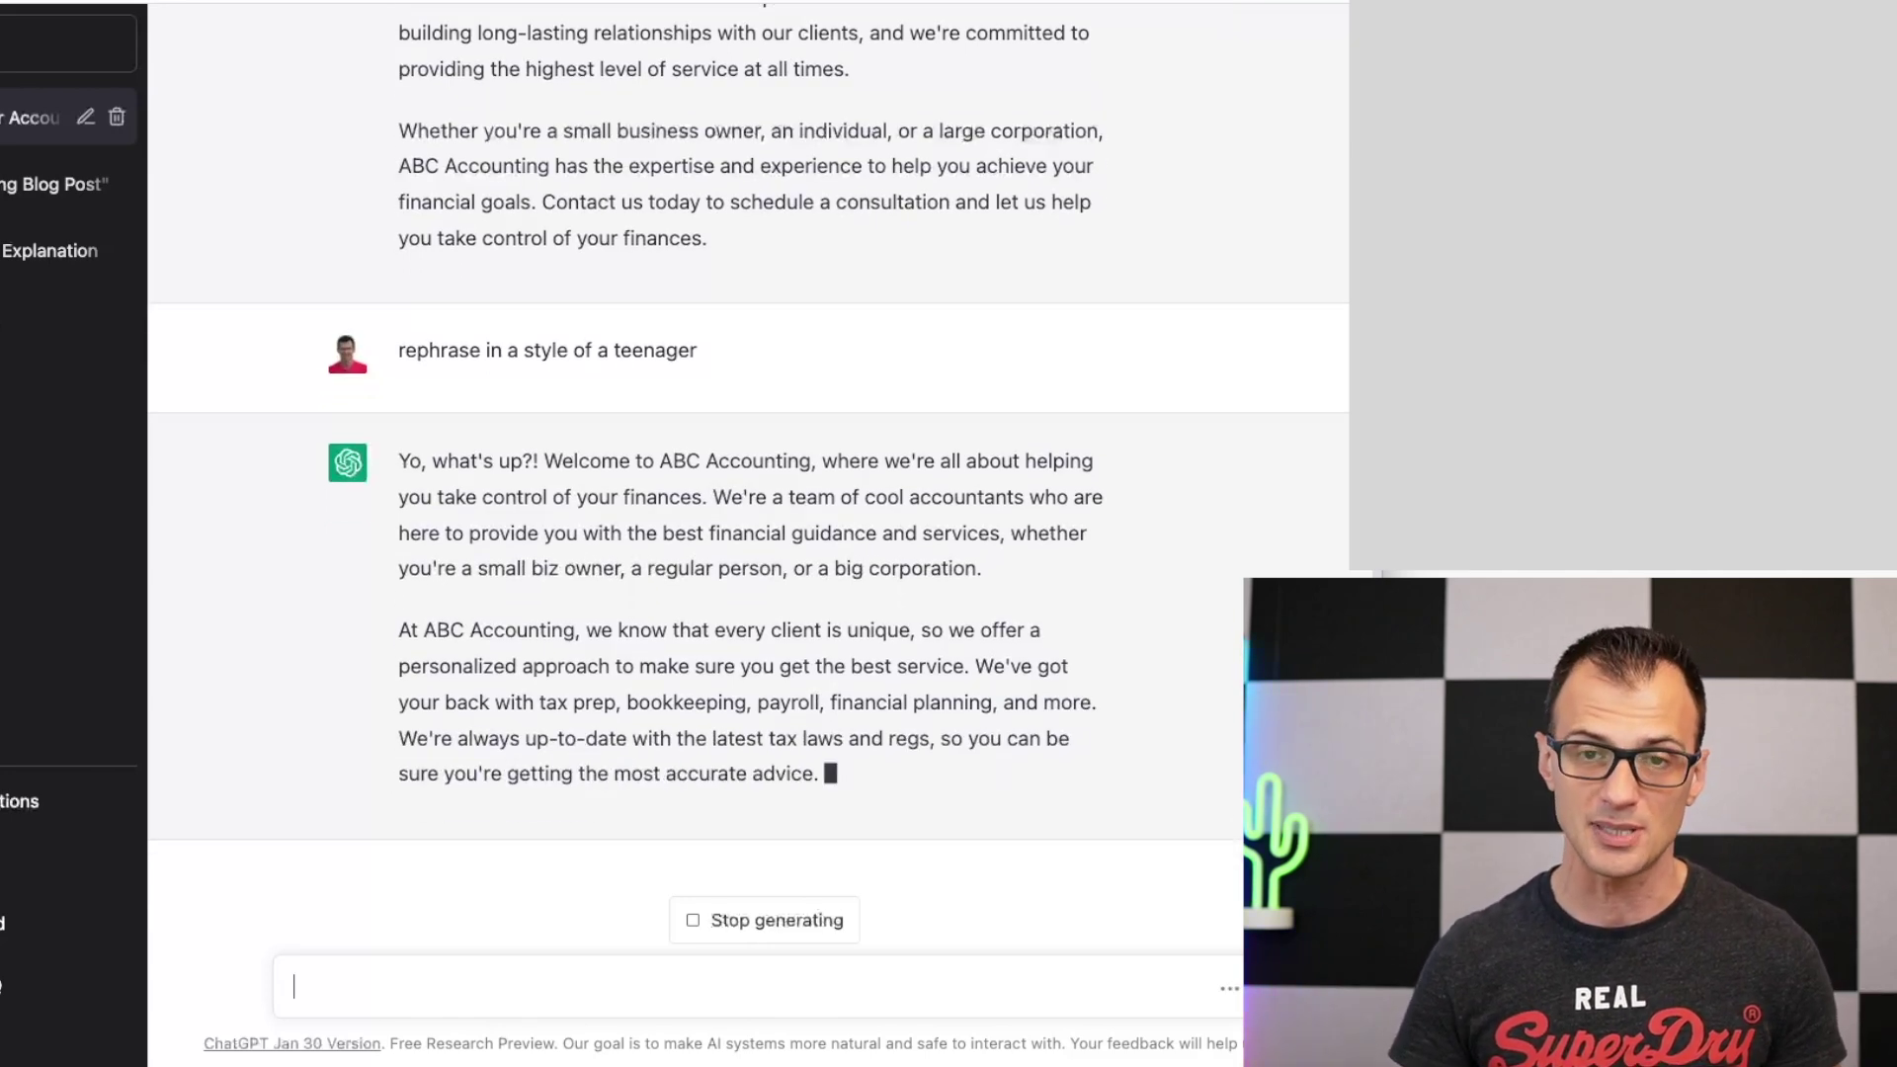
{"action": "type", "text": "rephrase in a style of a crazy person"}
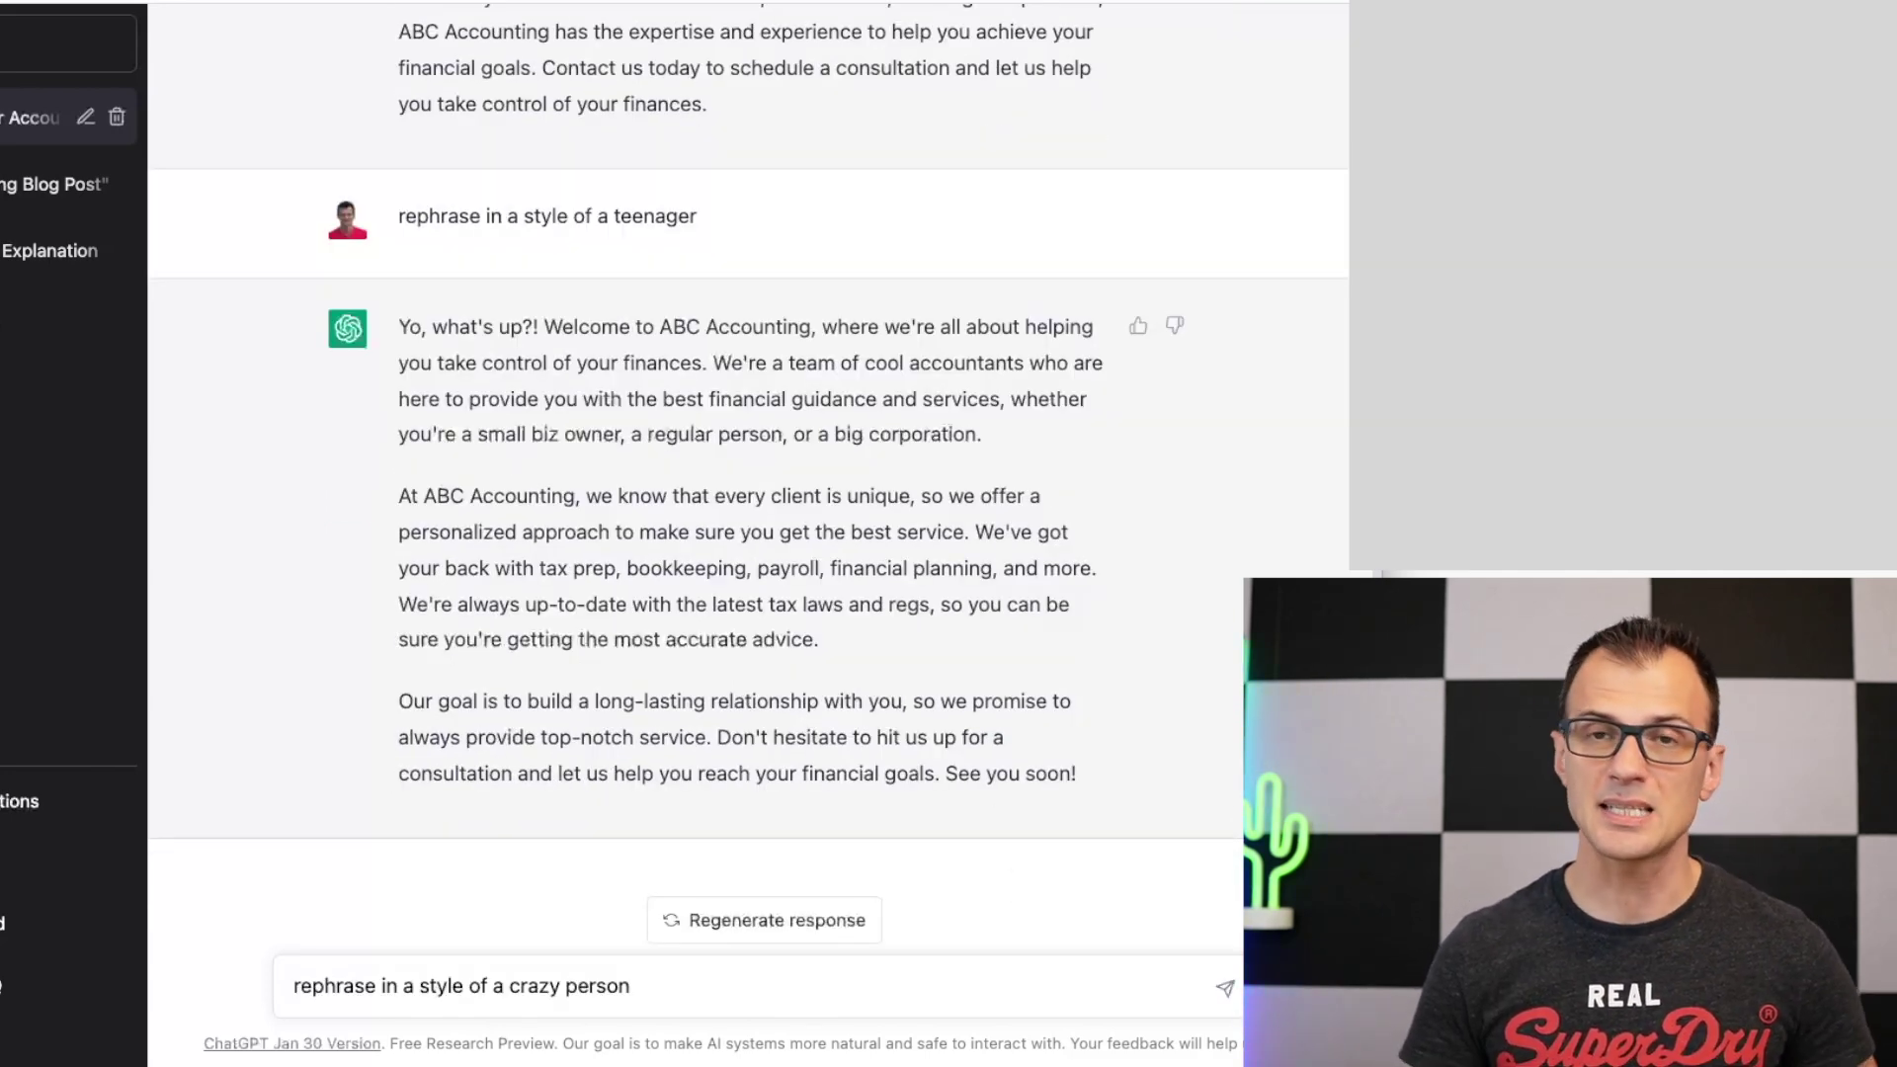
{"action": "key", "text": "Return"}
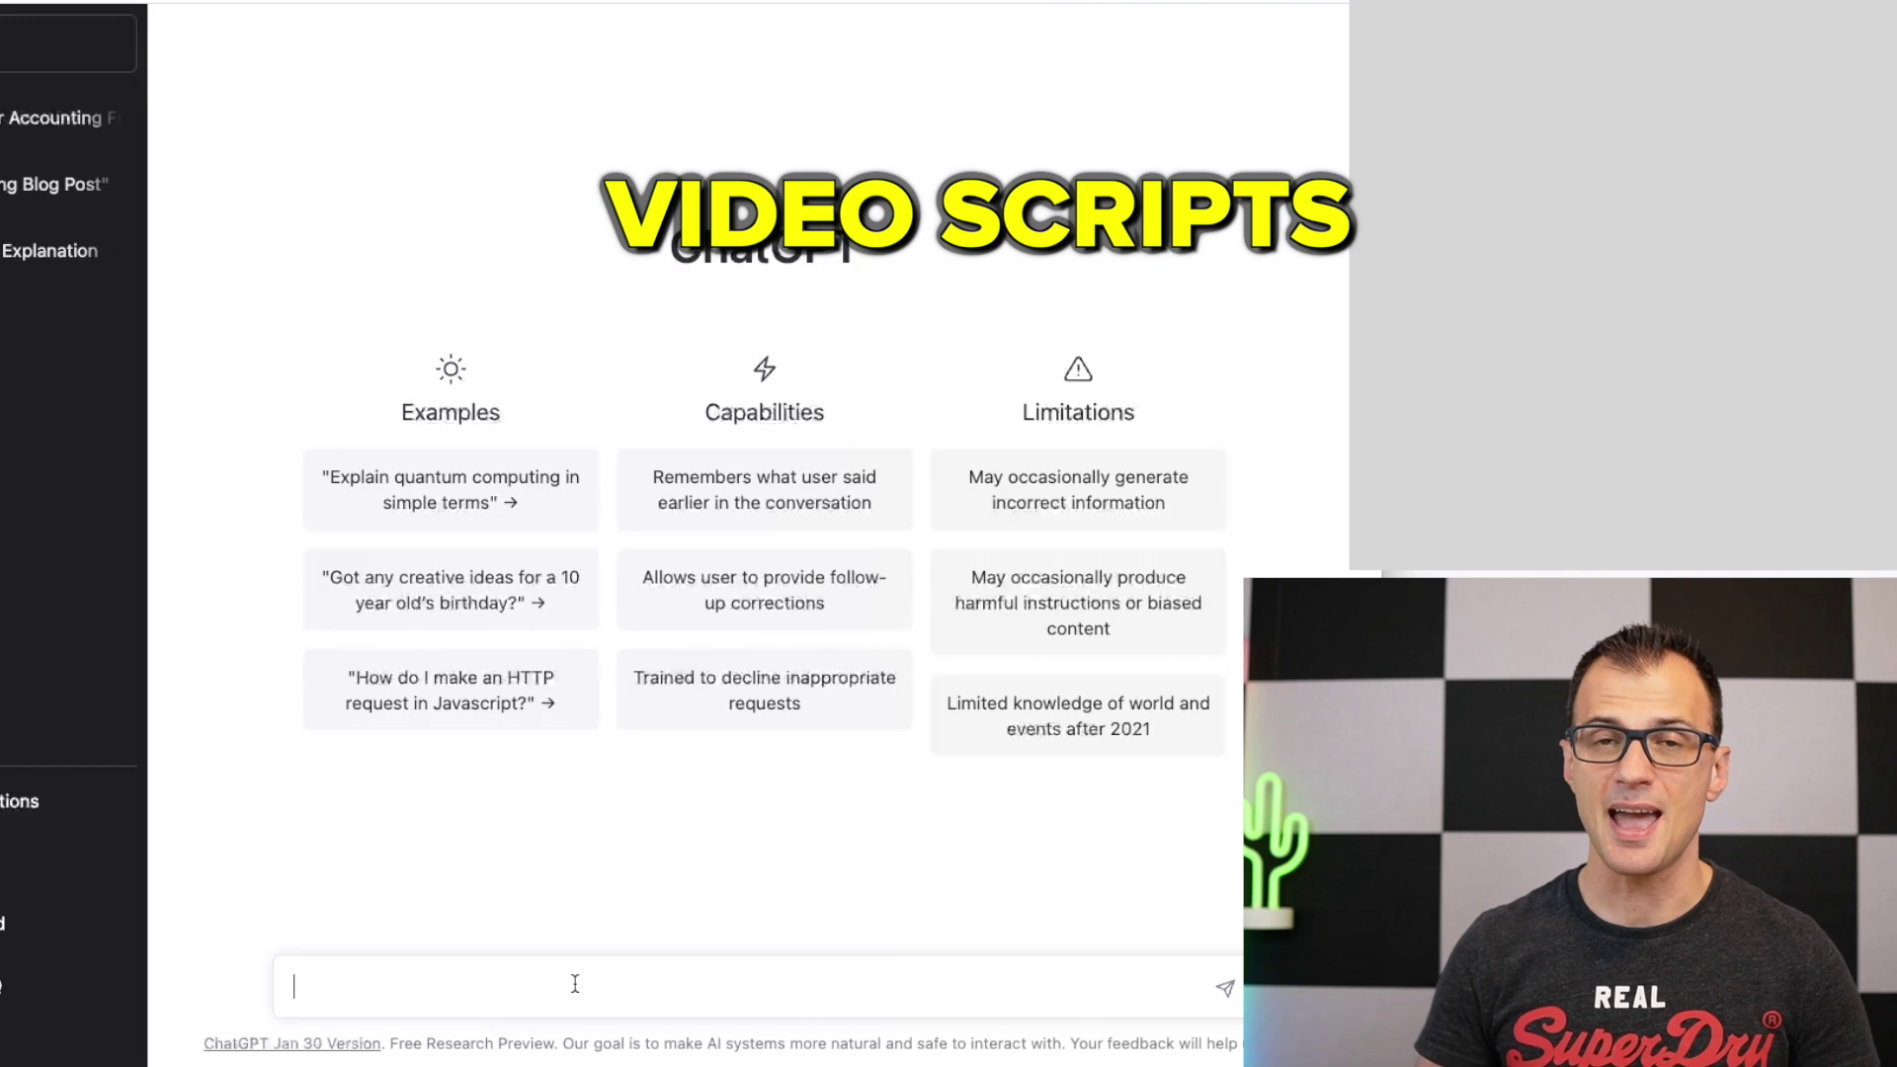
Send the prompt "write me a youtube video script for a 5-minute video about "benefits of planking""
{"action": "type", "text": "write me a youtube video script for a 5-minute video about \"benefits of planking\""}
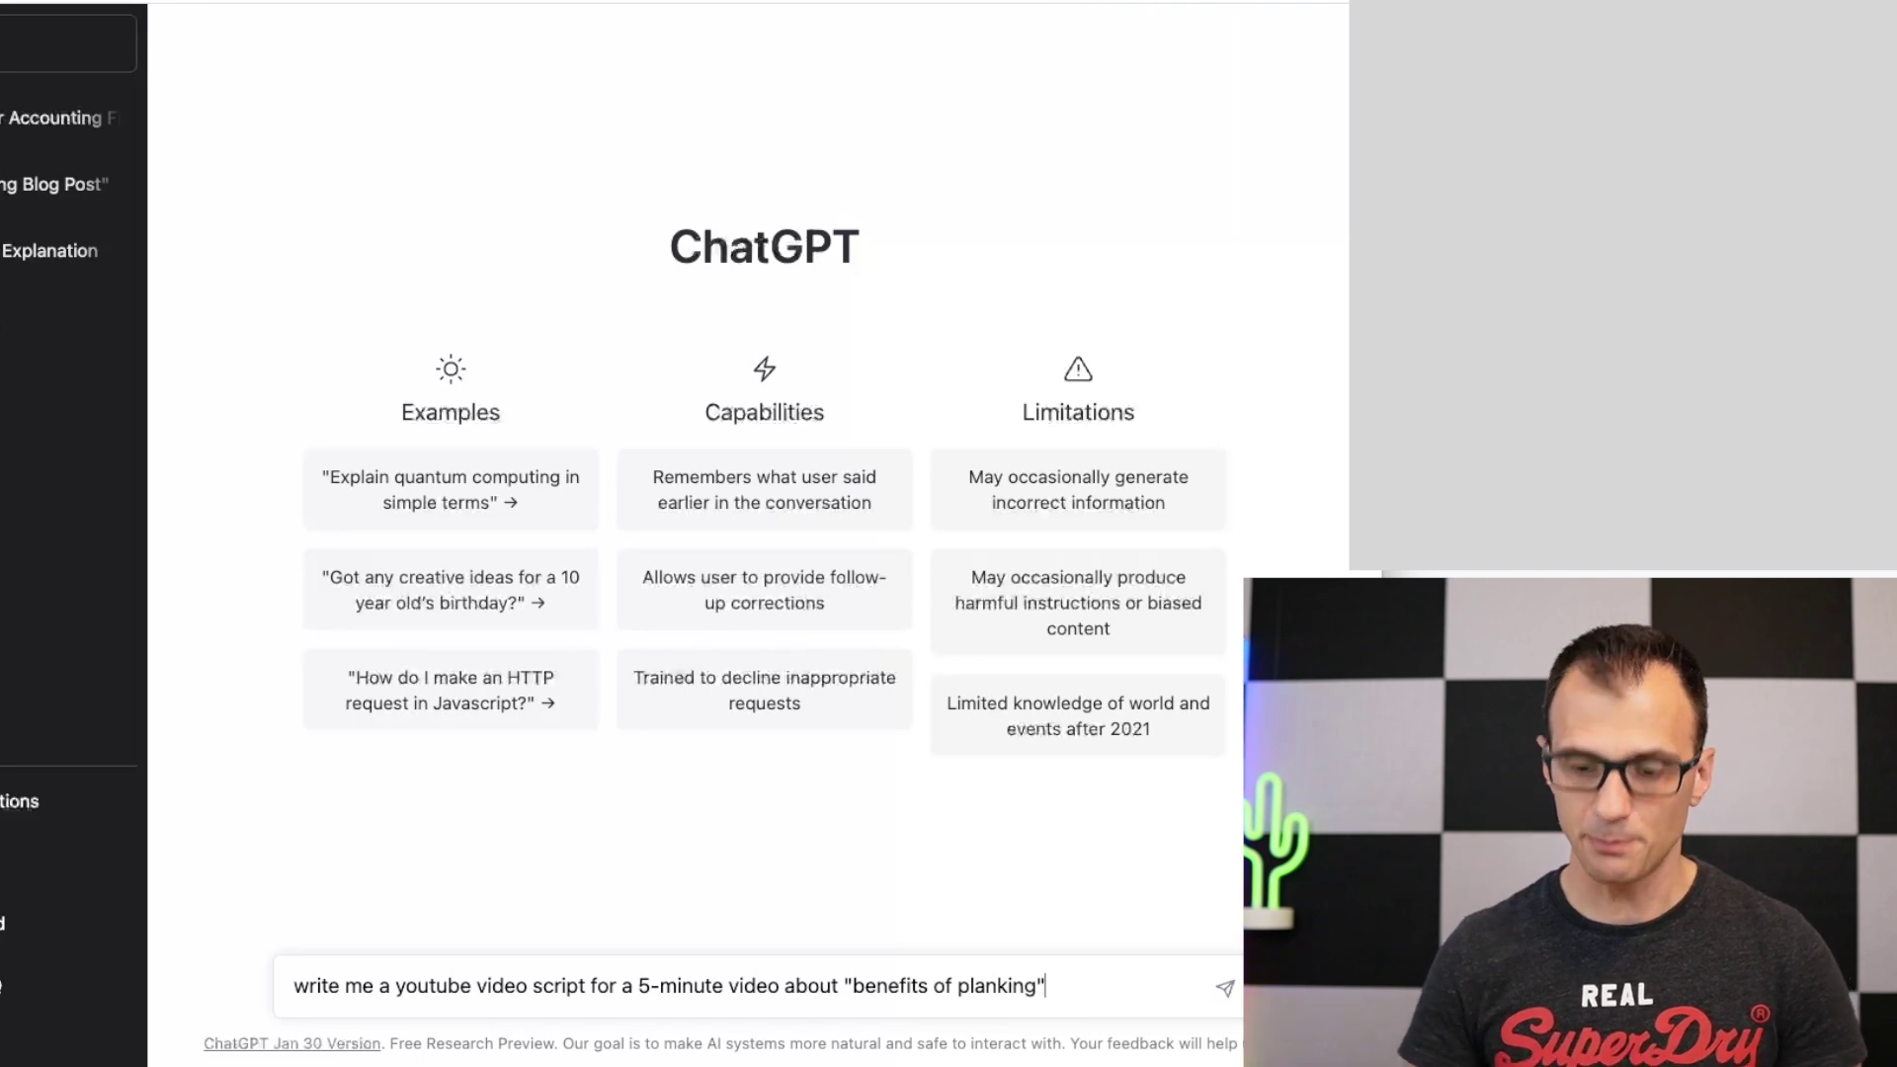
{"action": "key", "text": "Return"}
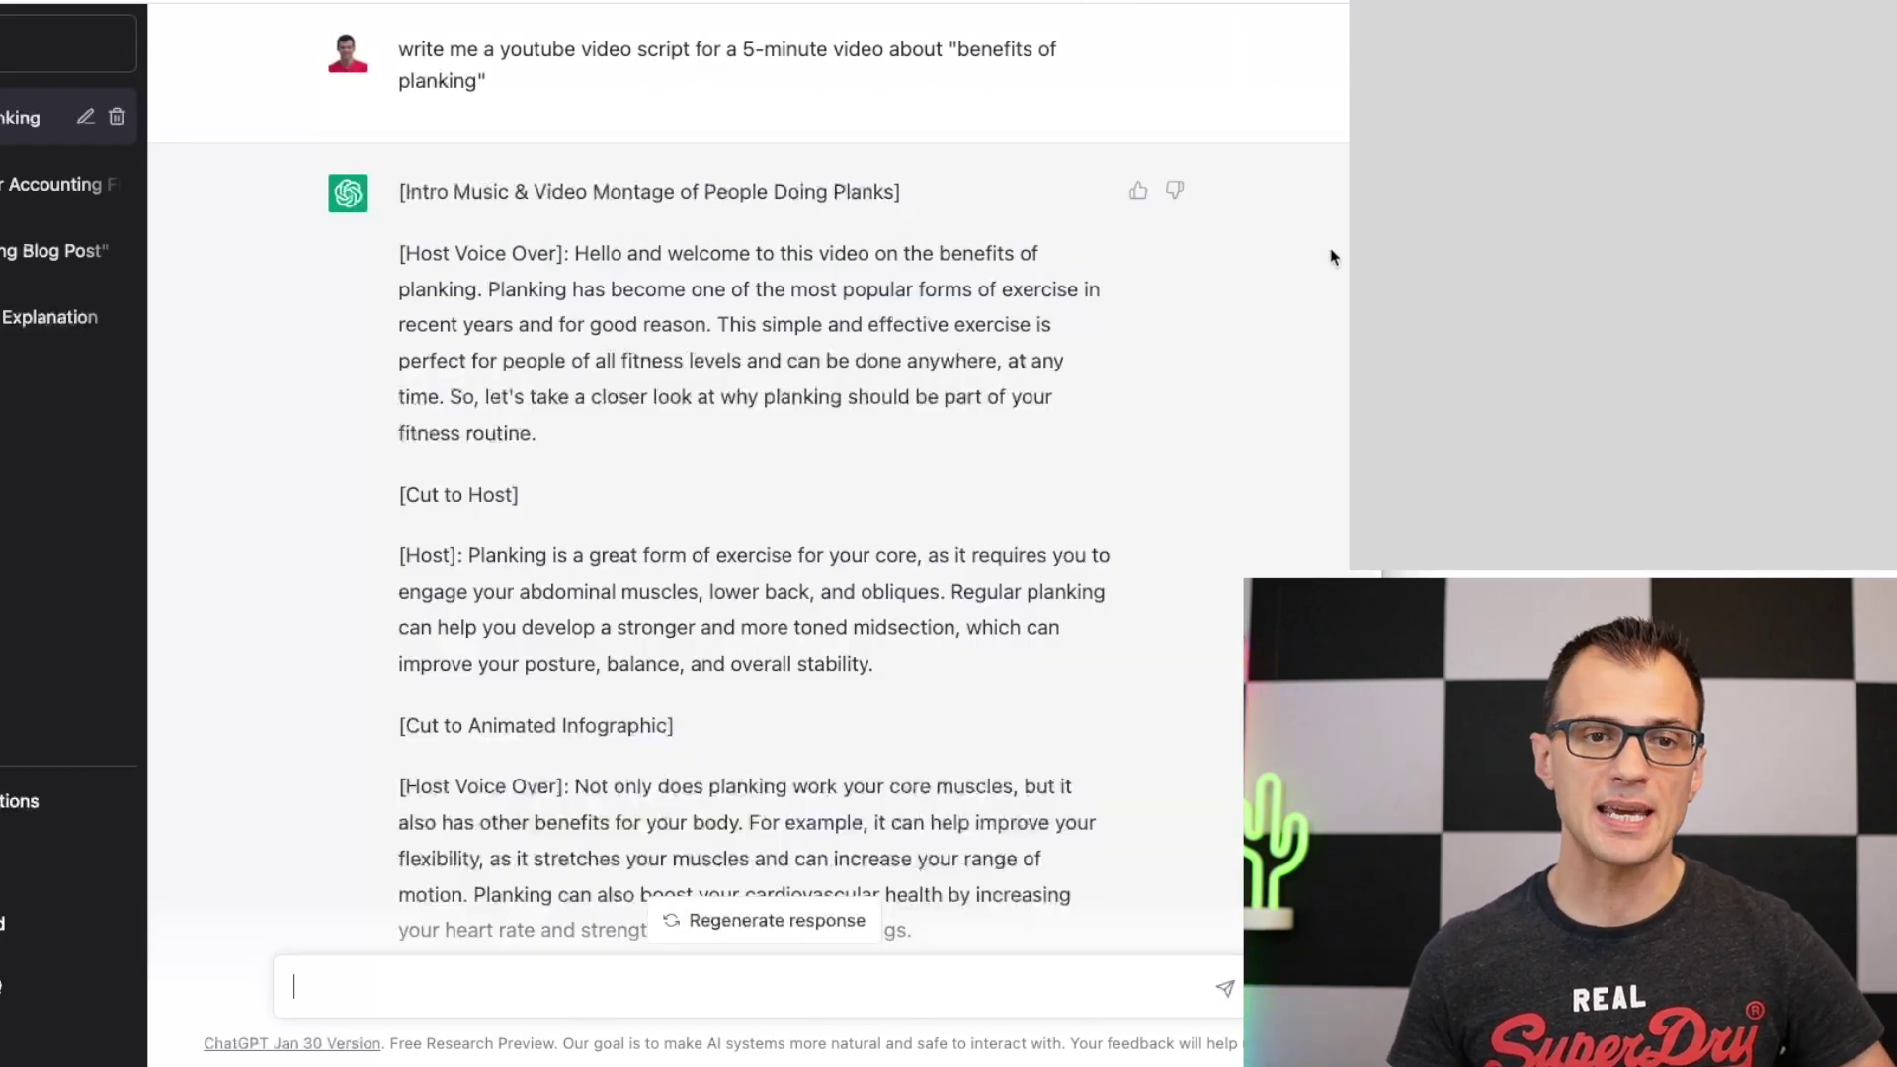
Read through the generated planking script, checking its host lines, voice-over passages and scene cues
{"action": "scroll", "coordinate": [1335, 281], "scroll_direction": "down", "scroll_amount": 1}
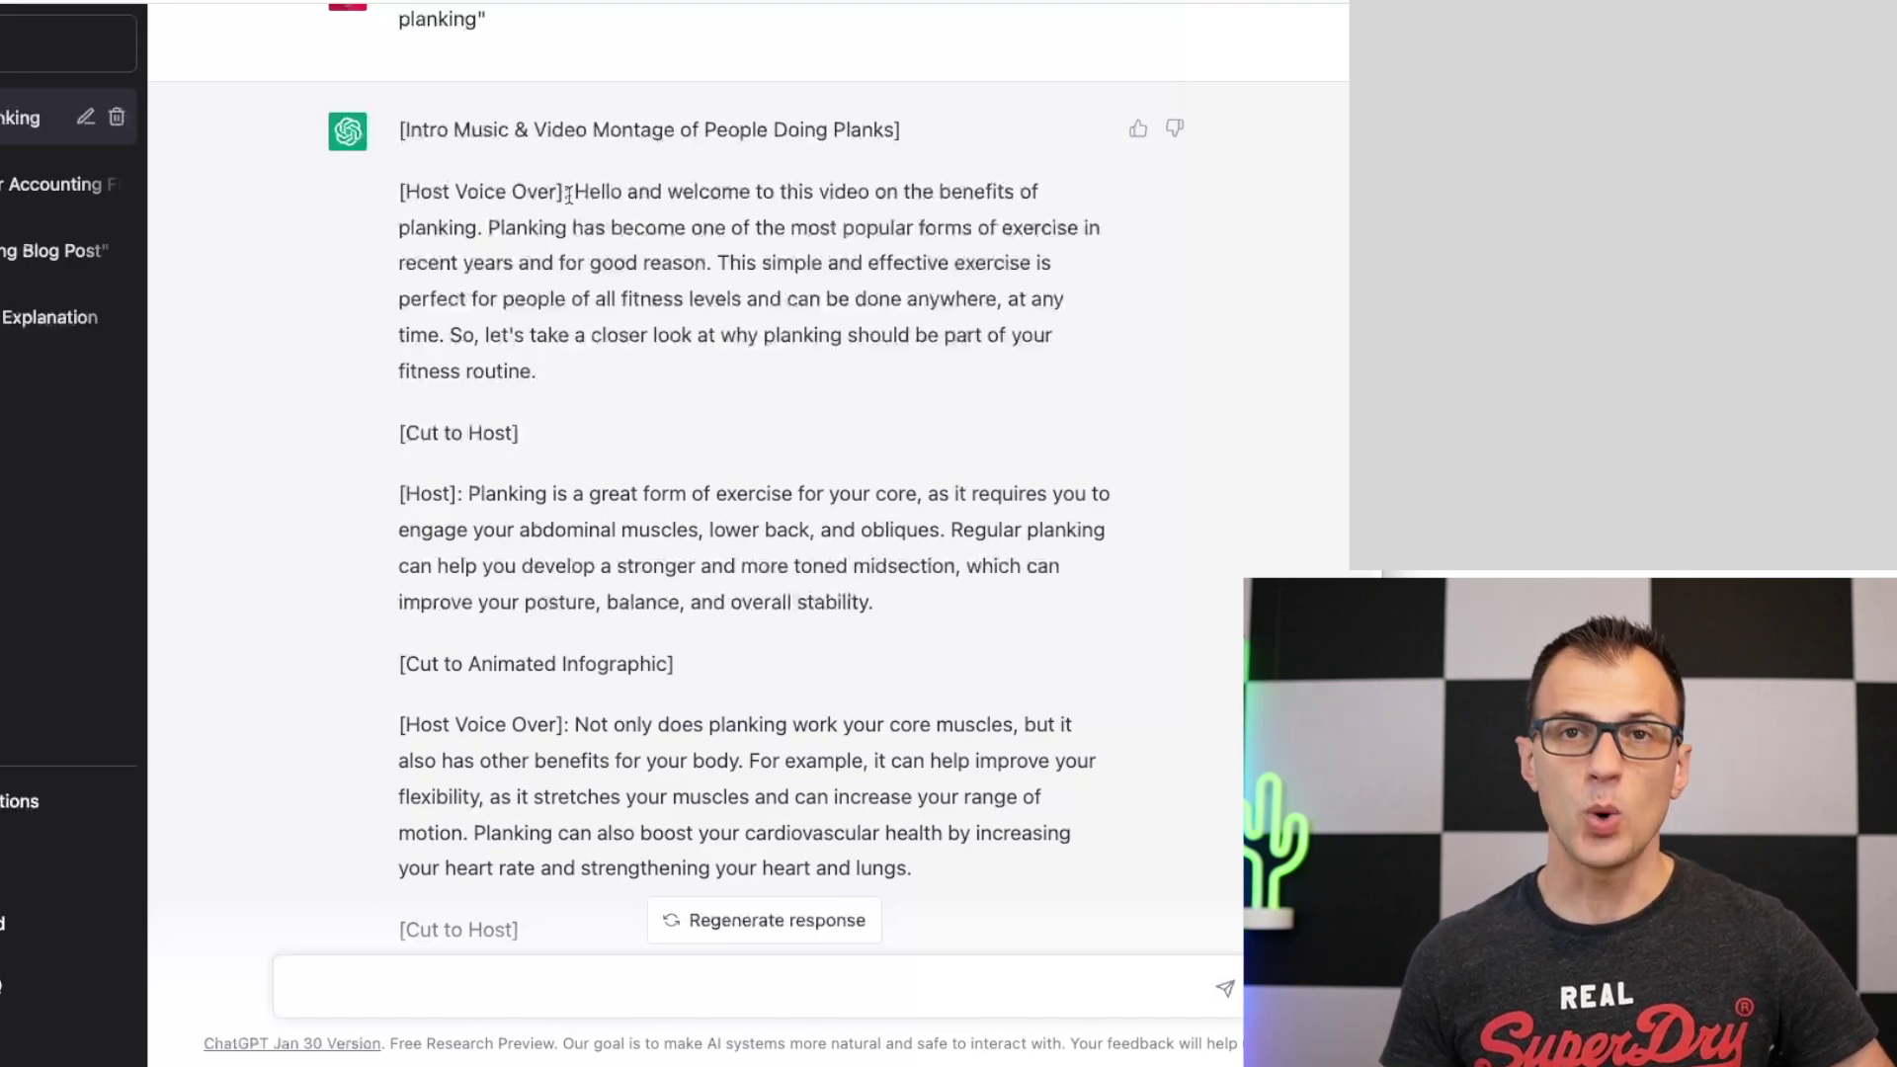
{"action": "left_click_drag", "start_coordinate": [573, 194], "coordinate": [393, 127]}
{"action": "left_click", "coordinate": [360, 440]}
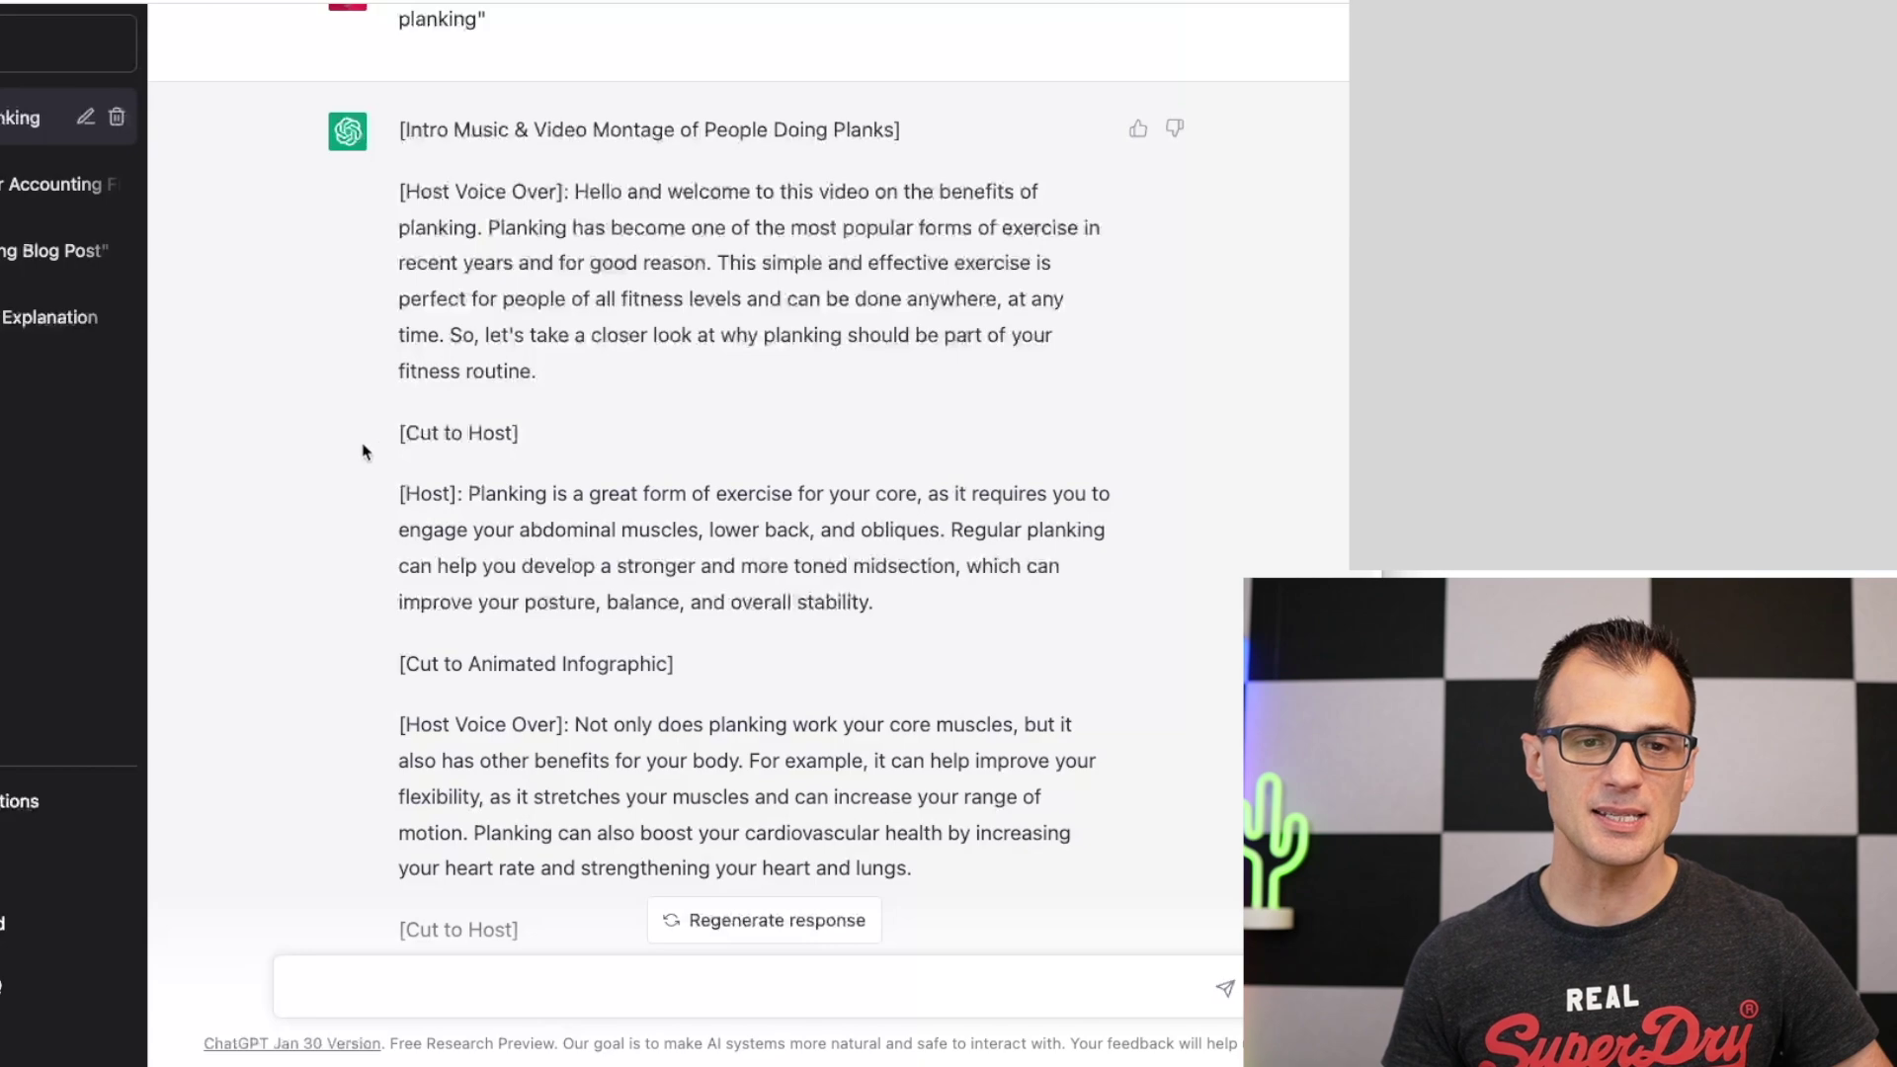
{"action": "scroll", "coordinate": [699, 457], "scroll_direction": "down", "scroll_amount": 5}
{"action": "left_click_drag", "start_coordinate": [705, 111], "coordinate": [397, 10]}
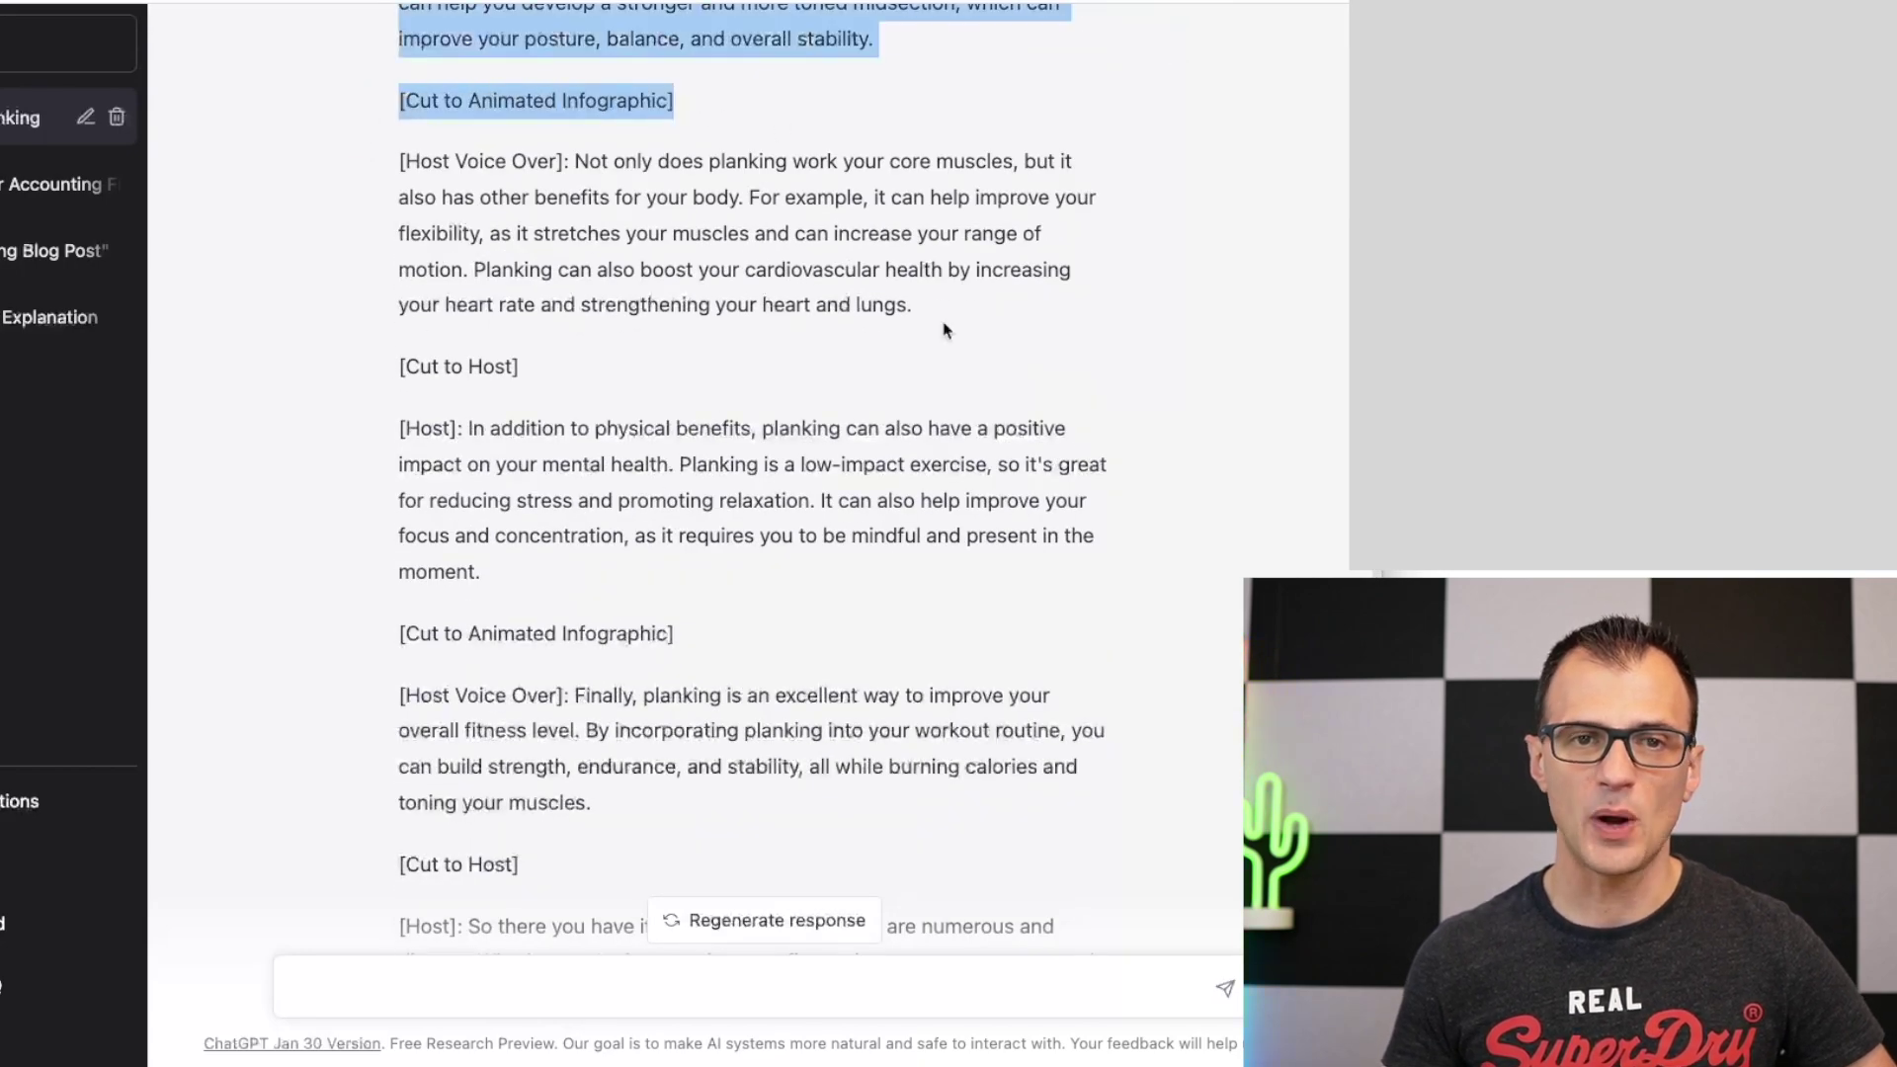
{"action": "scroll", "coordinate": [1052, 484], "scroll_direction": "down", "scroll_amount": 5}
{"action": "scroll", "coordinate": [1110, 761], "scroll_direction": "up", "scroll_amount": 12}
{"action": "left_click", "coordinate": [946, 679]}
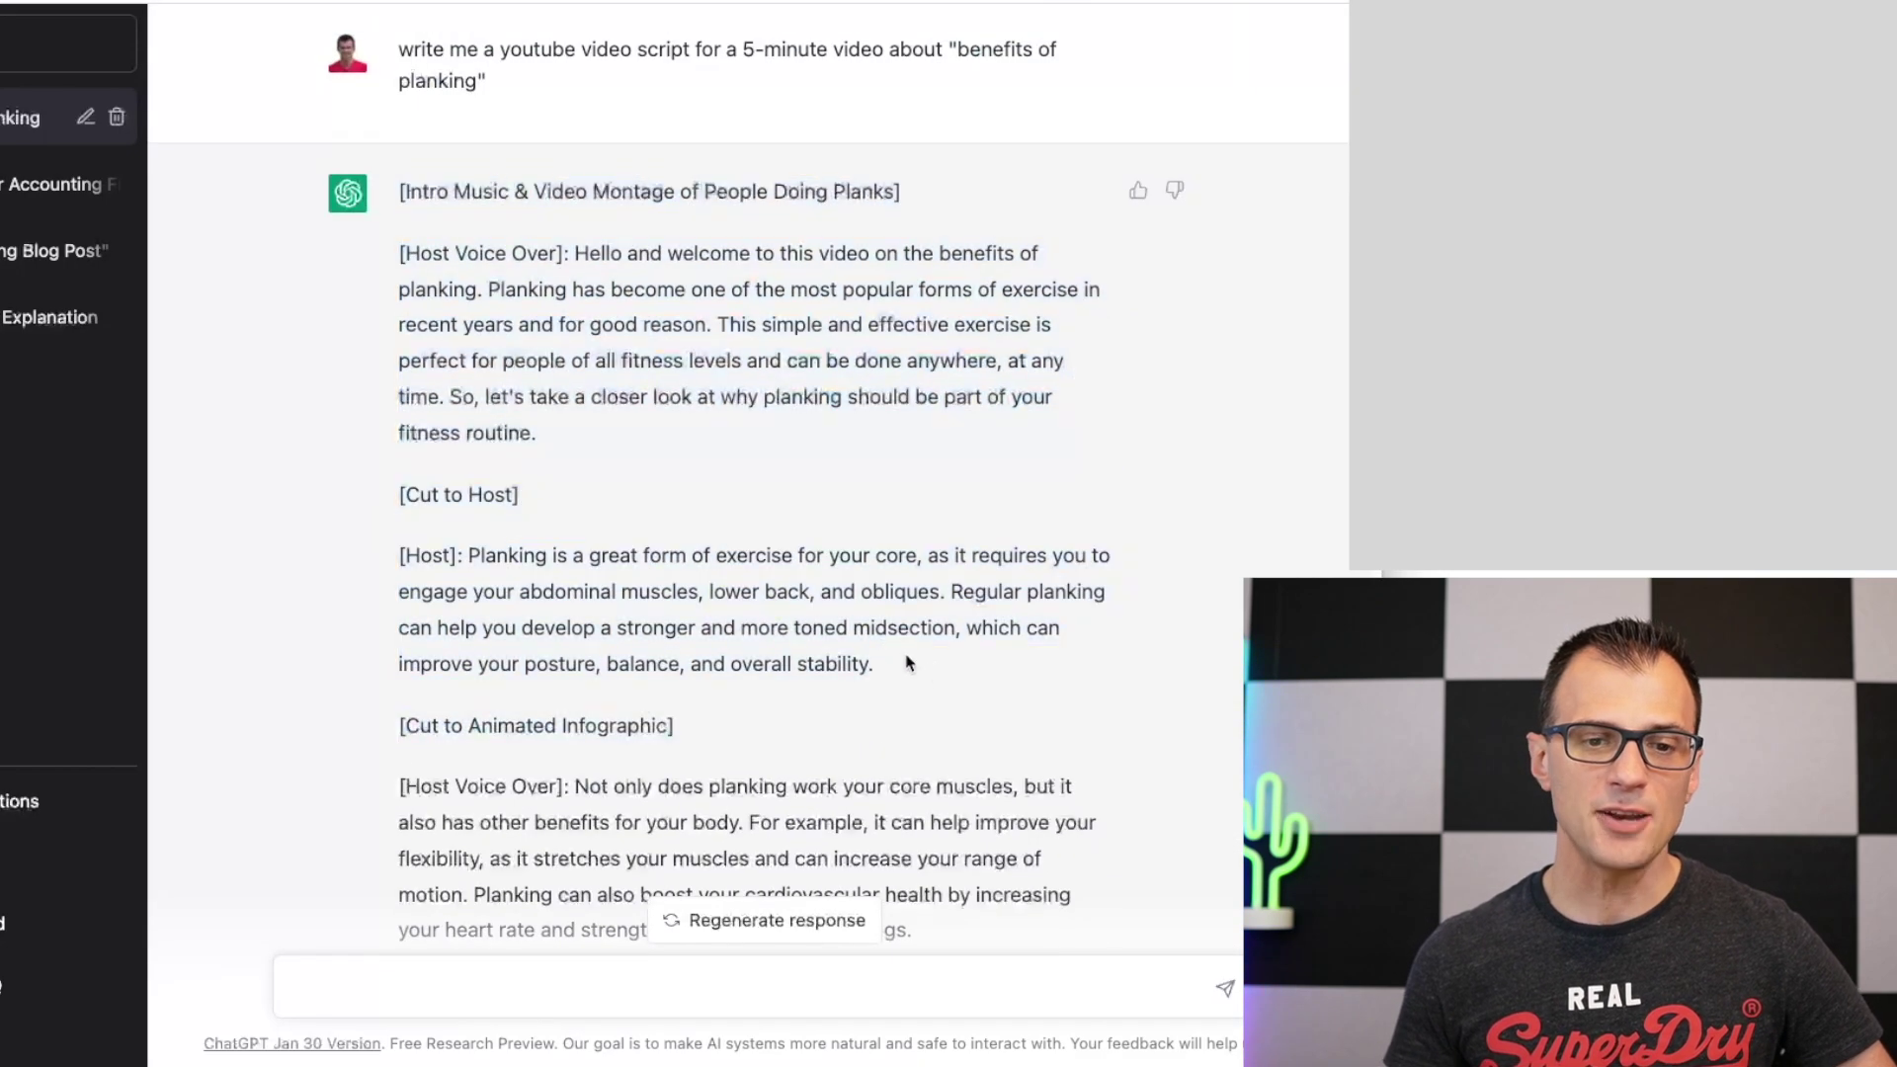
{"action": "scroll", "coordinate": [926, 696], "scroll_direction": "down", "scroll_amount": 7}
{"action": "scroll", "coordinate": [927, 696], "scroll_direction": "down", "scroll_amount": 4}
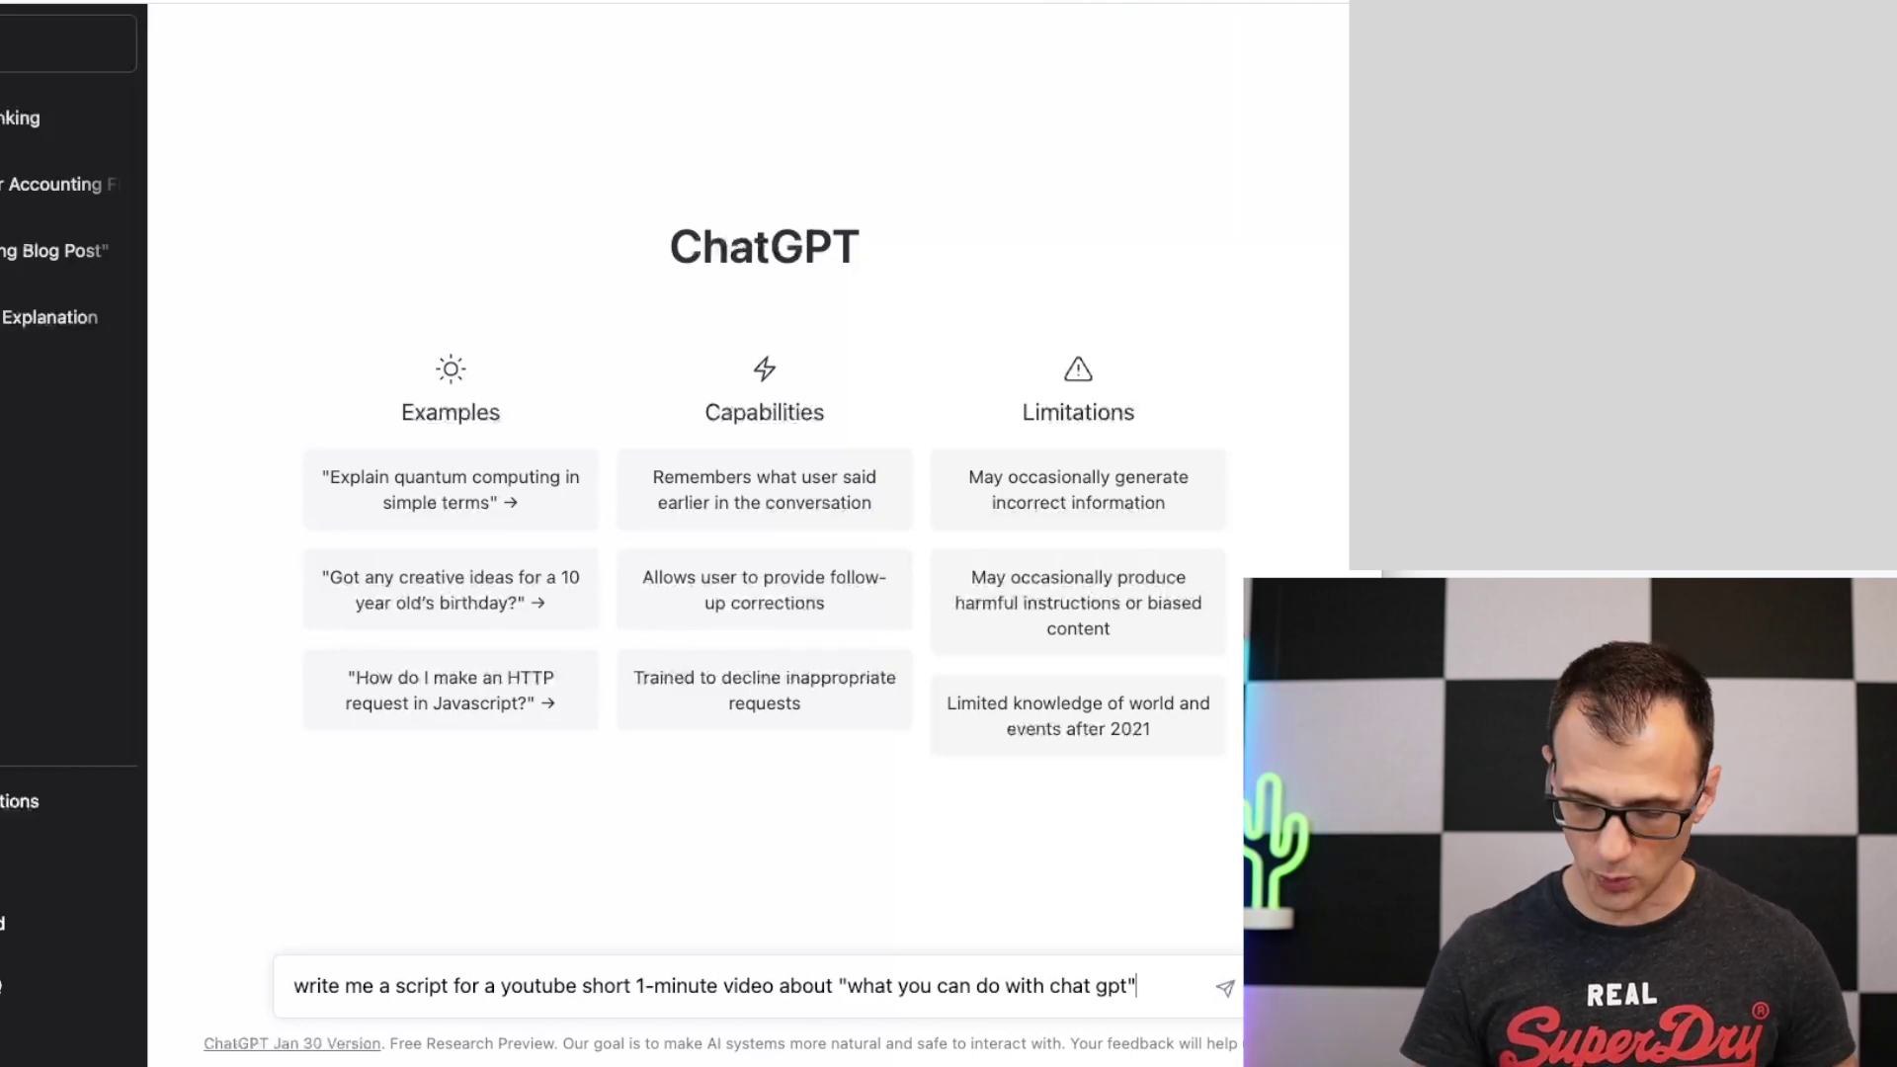
Submit "write me a script for a youtube short 1-minute video about "what you can do with chat gpt"" in a new chat and review the script
{"action": "key", "text": "Return"}
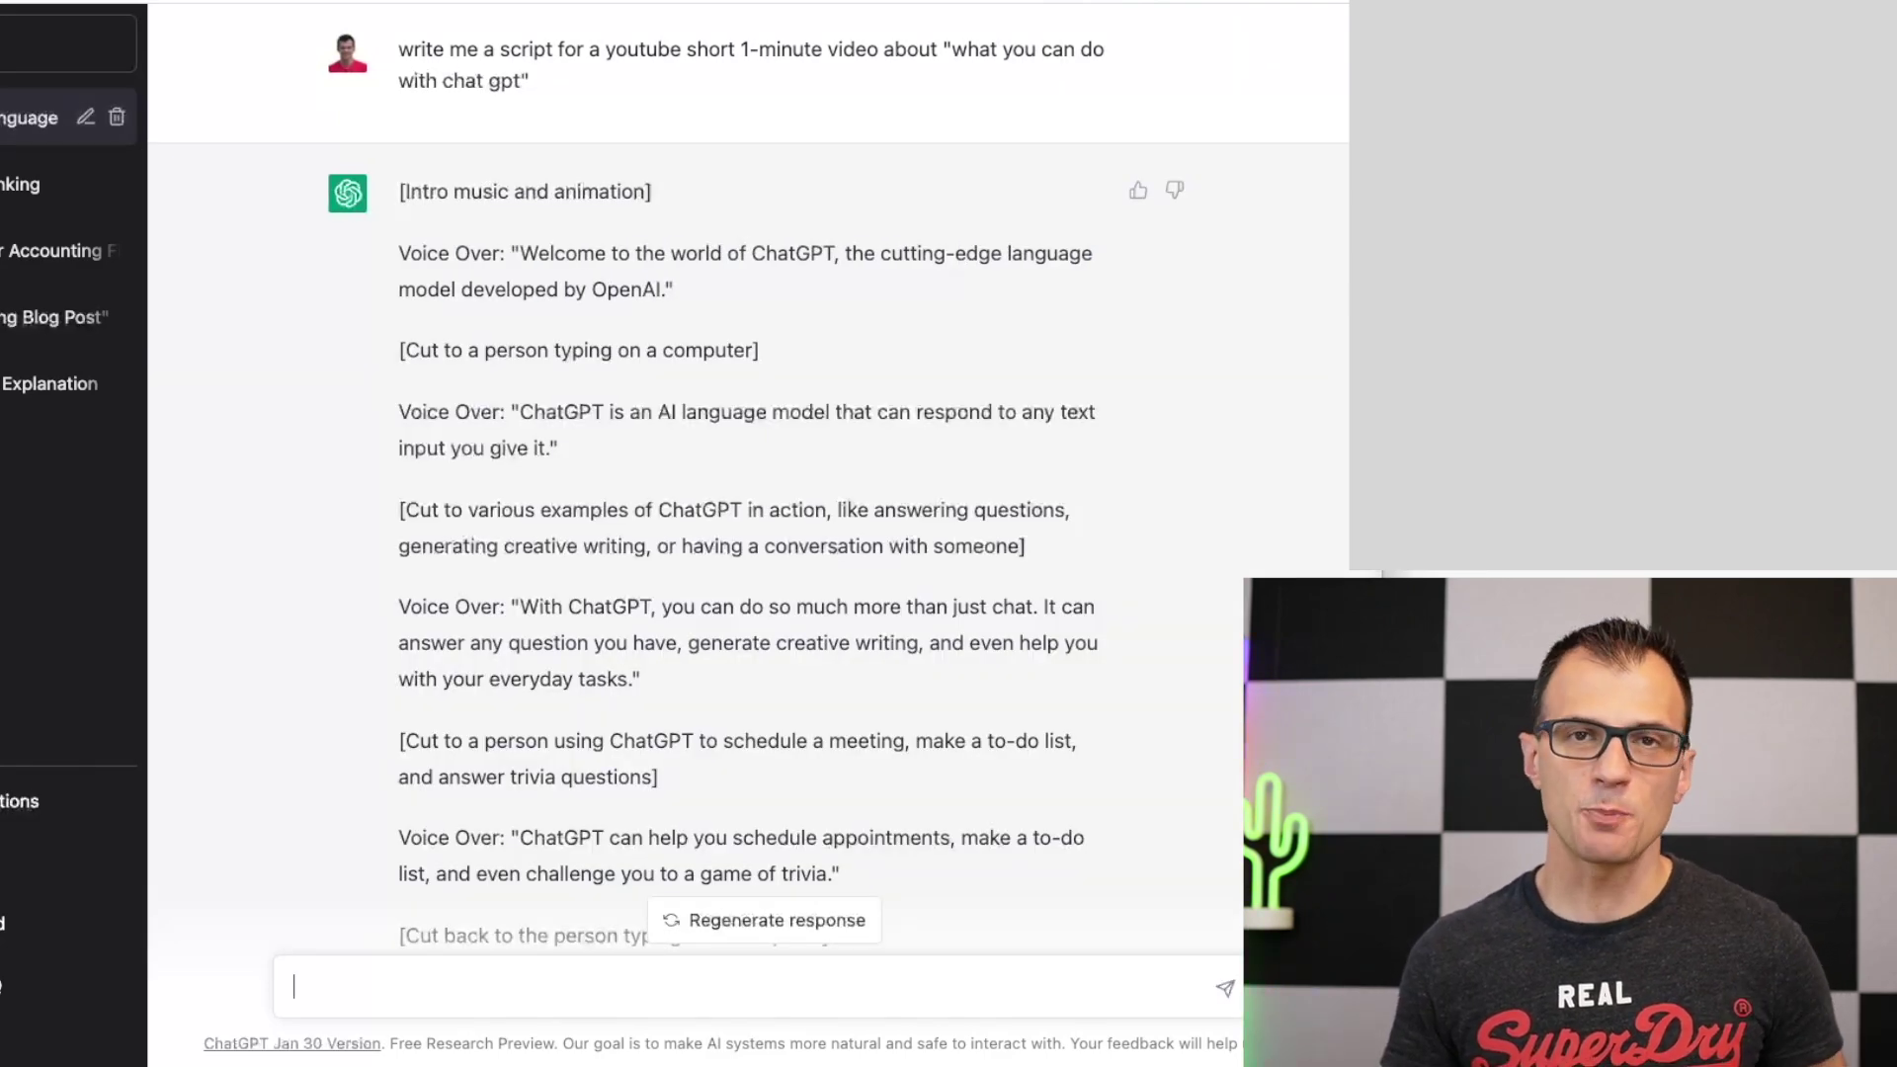
{"action": "scroll", "coordinate": [1245, 568], "scroll_direction": "down", "scroll_amount": 1}
{"action": "scroll", "coordinate": [1053, 359], "scroll_direction": "down", "scroll_amount": 3}
{"action": "scroll", "coordinate": [1053, 360], "scroll_direction": "up", "scroll_amount": 4}
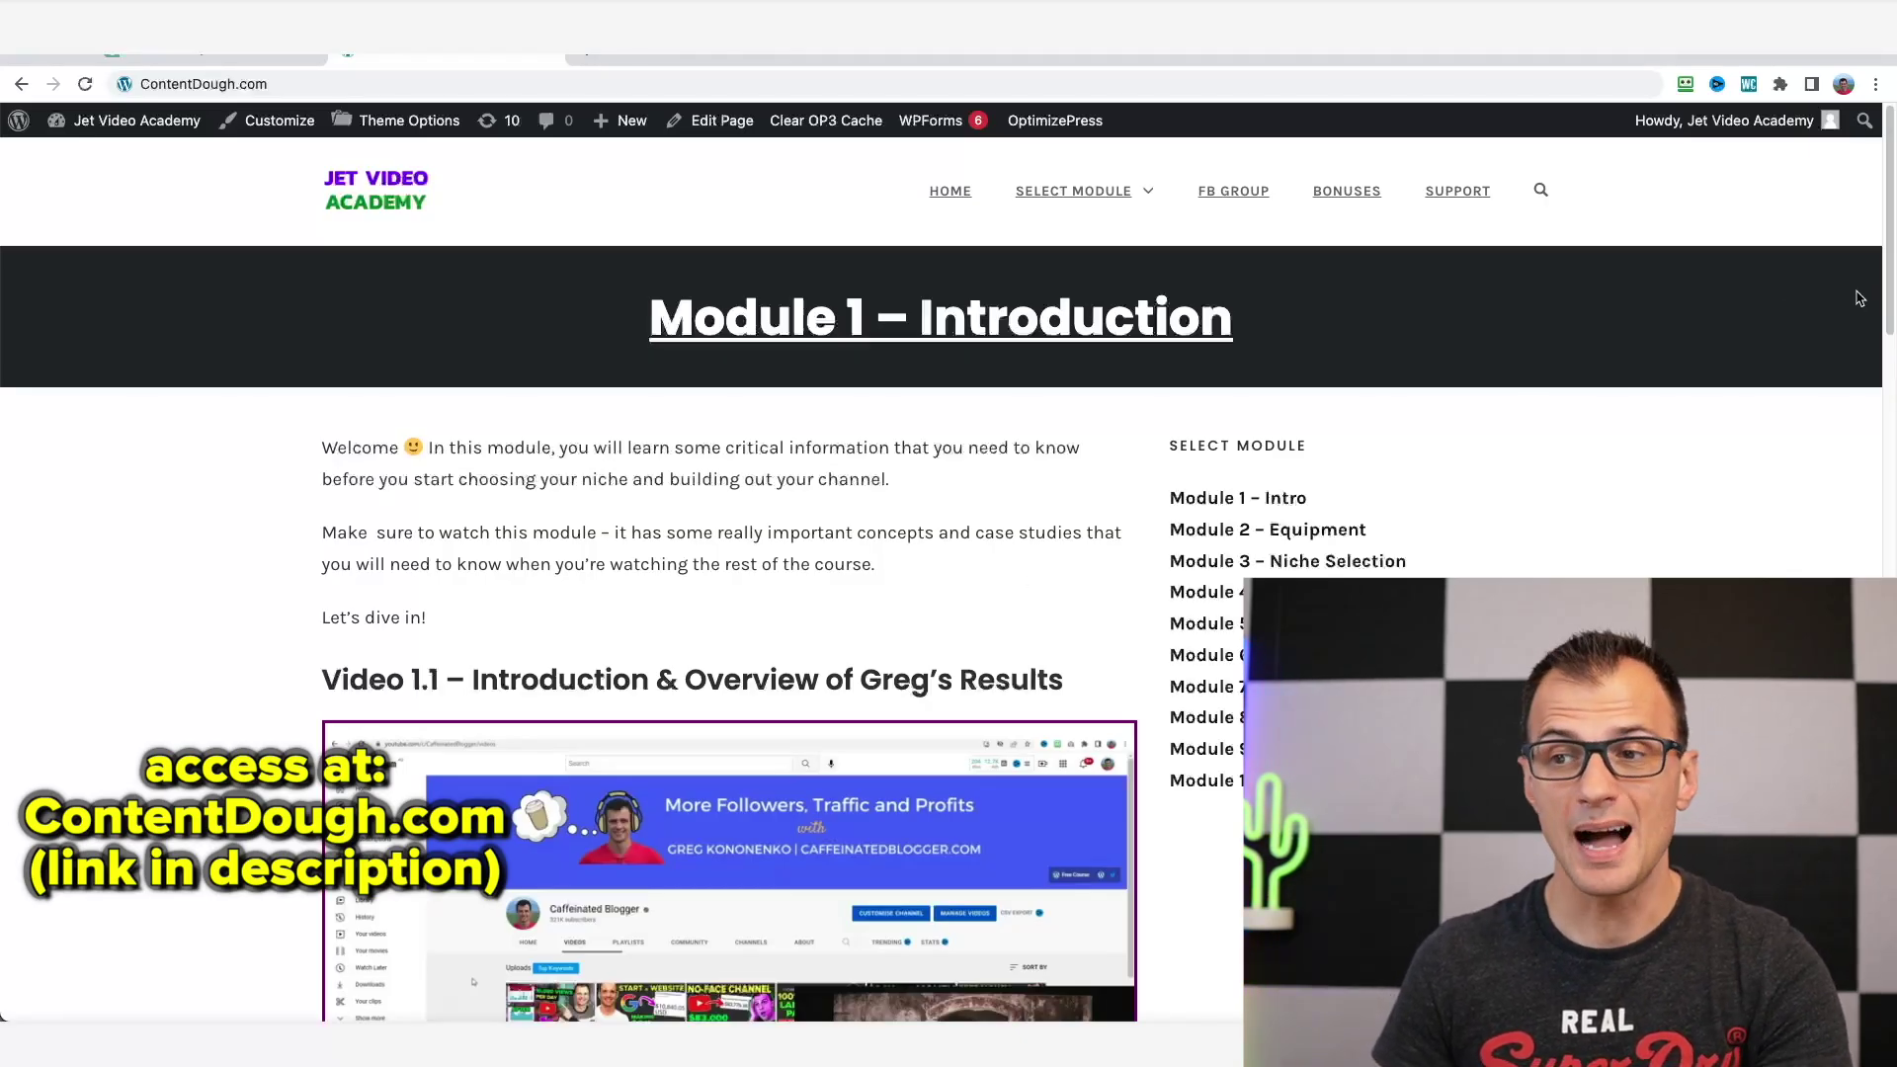
Switch to the Jet Video Academy course site and examine the Module 1 page, the module list and the Module 5 content creation page
{"action": "scroll", "coordinate": [1051, 472], "scroll_direction": "down", "scroll_amount": 2}
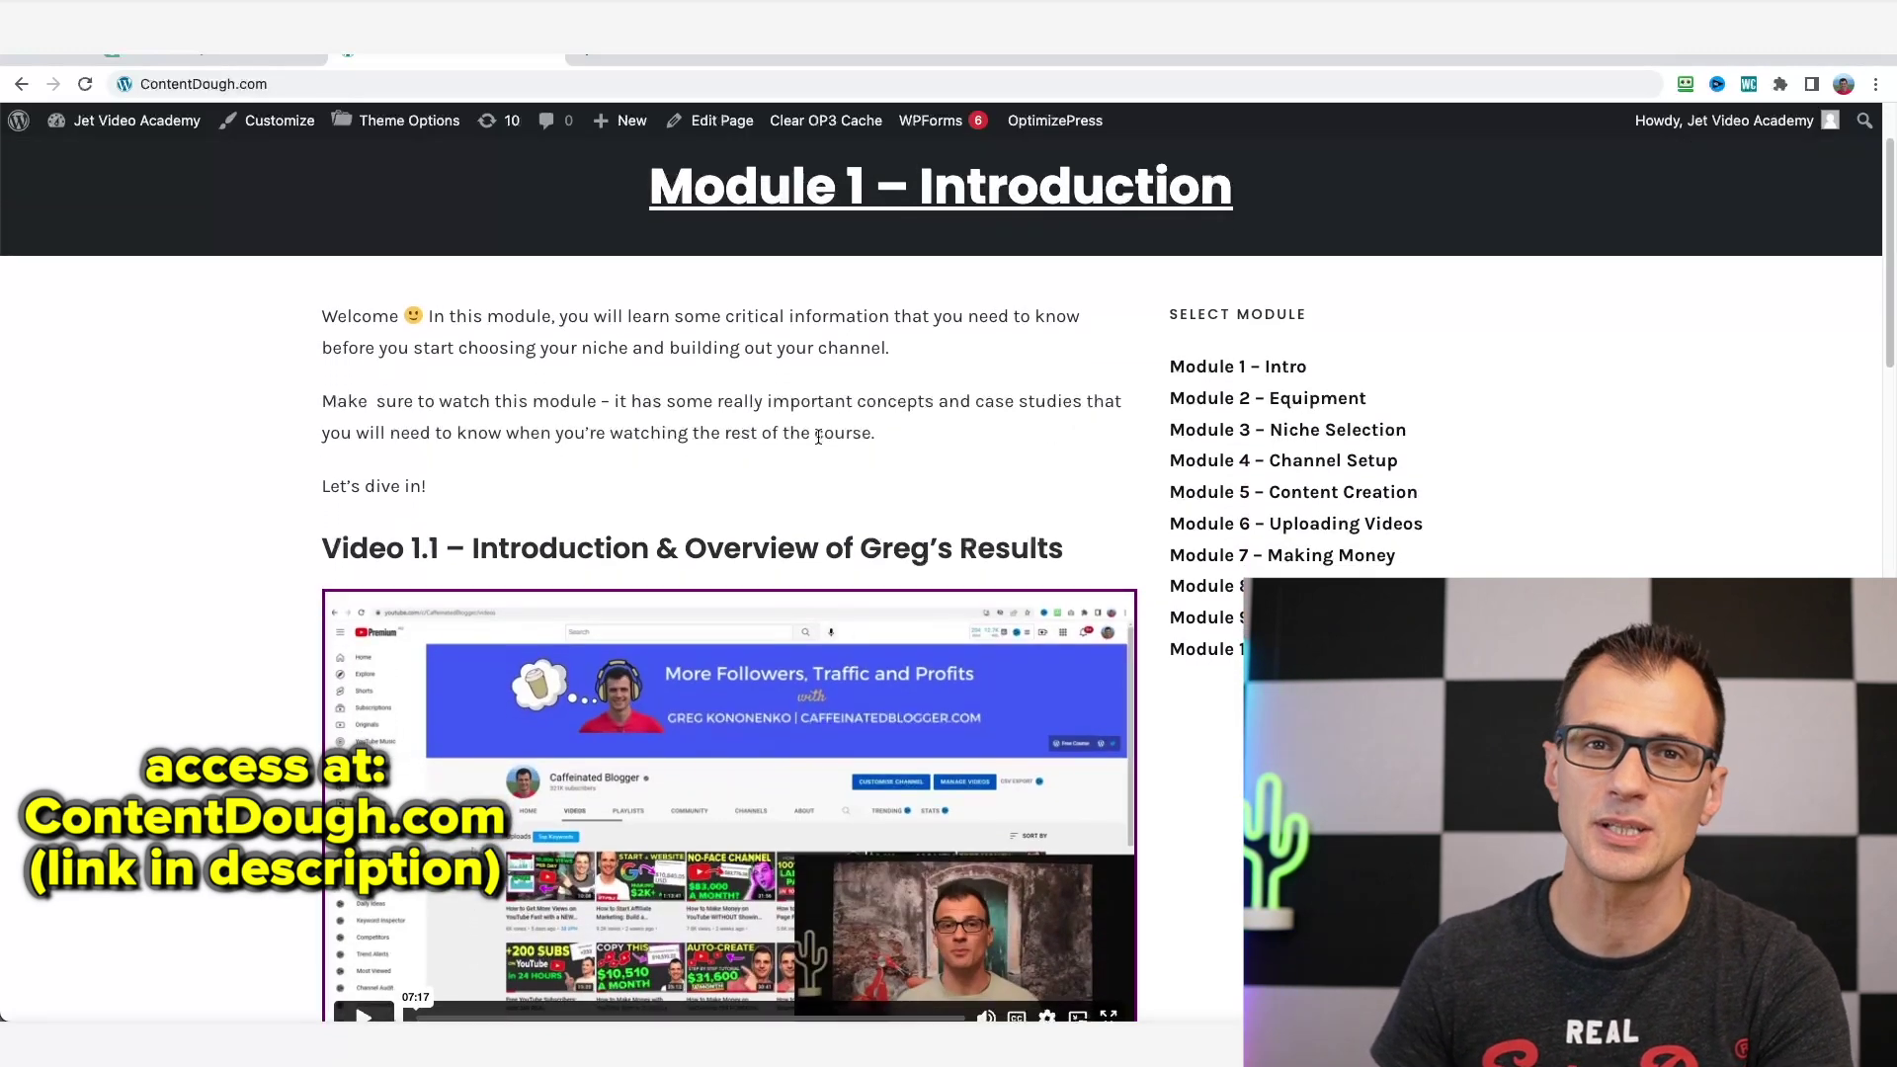
{"action": "scroll", "coordinate": [747, 454], "scroll_direction": "down", "scroll_amount": 1}
{"action": "scroll", "coordinate": [749, 460], "scroll_direction": "down", "scroll_amount": 2}
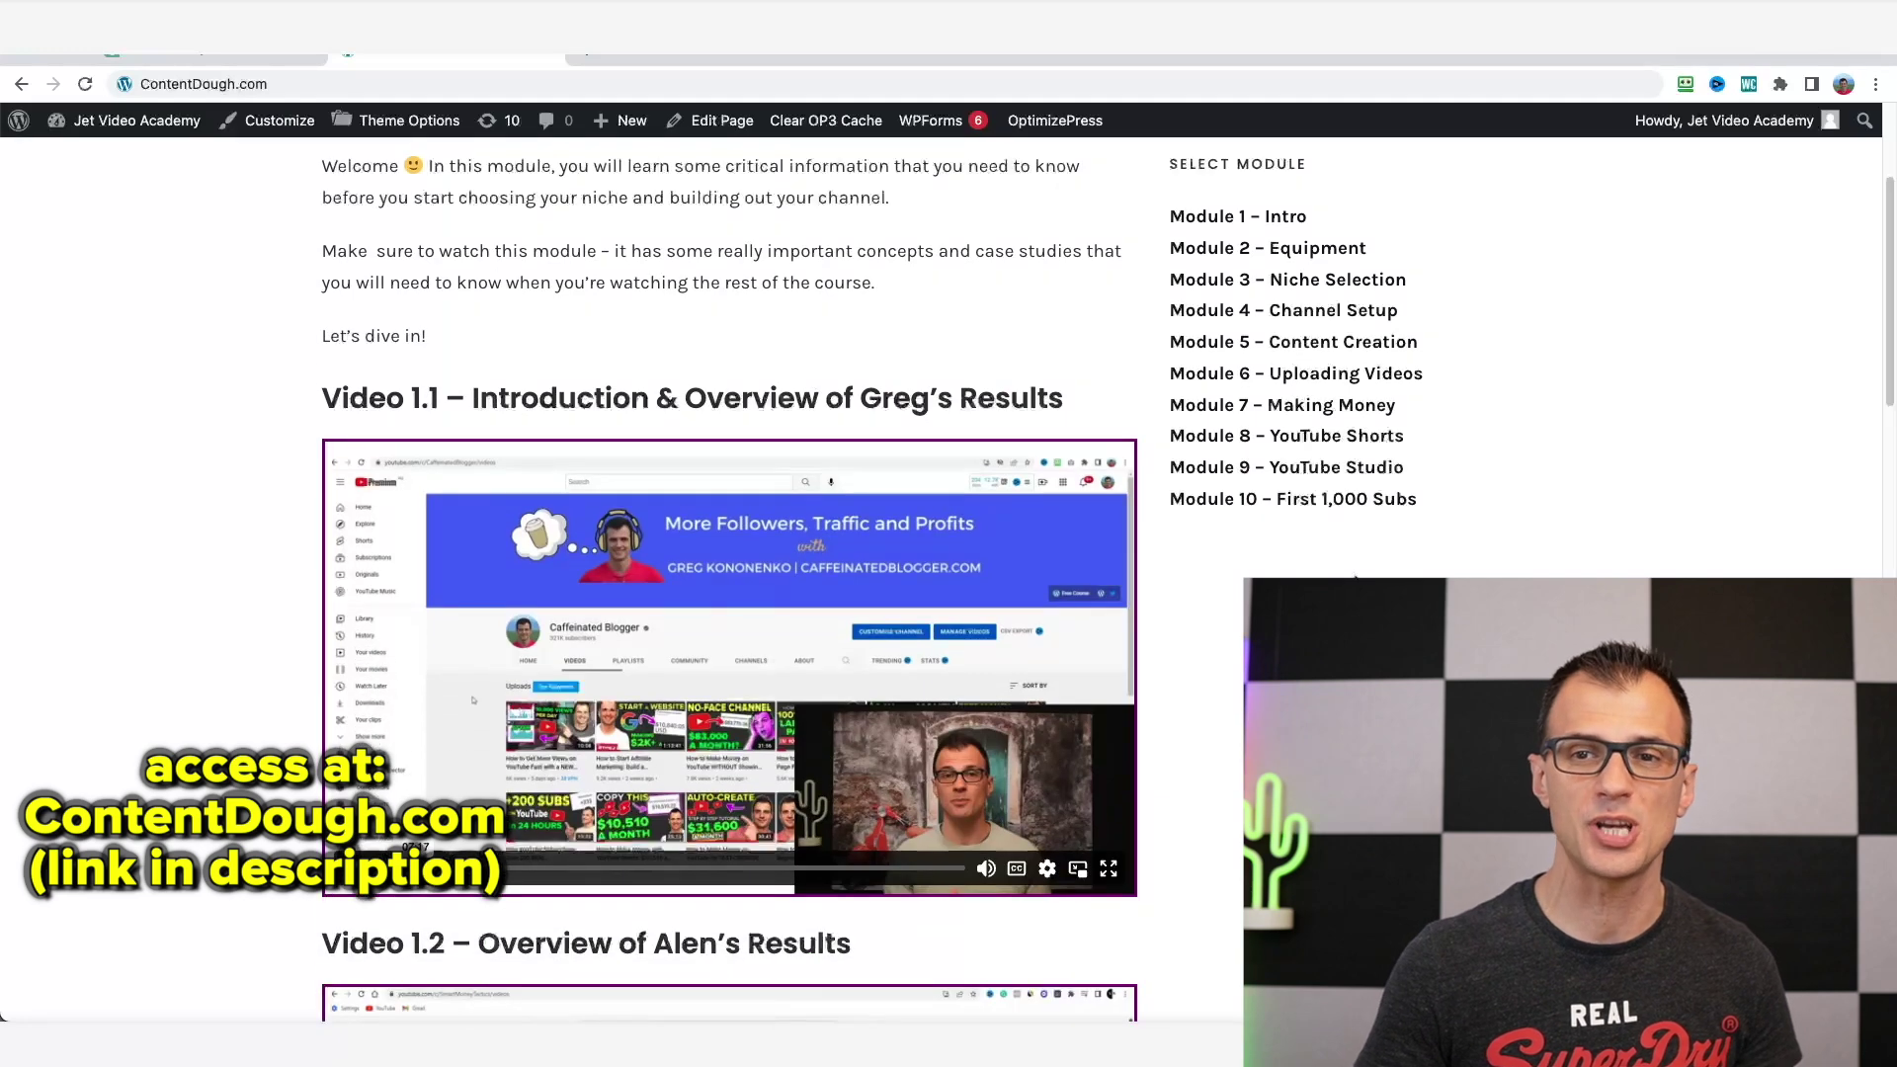
{"action": "scroll", "coordinate": [872, 583], "scroll_direction": "down", "scroll_amount": 1}
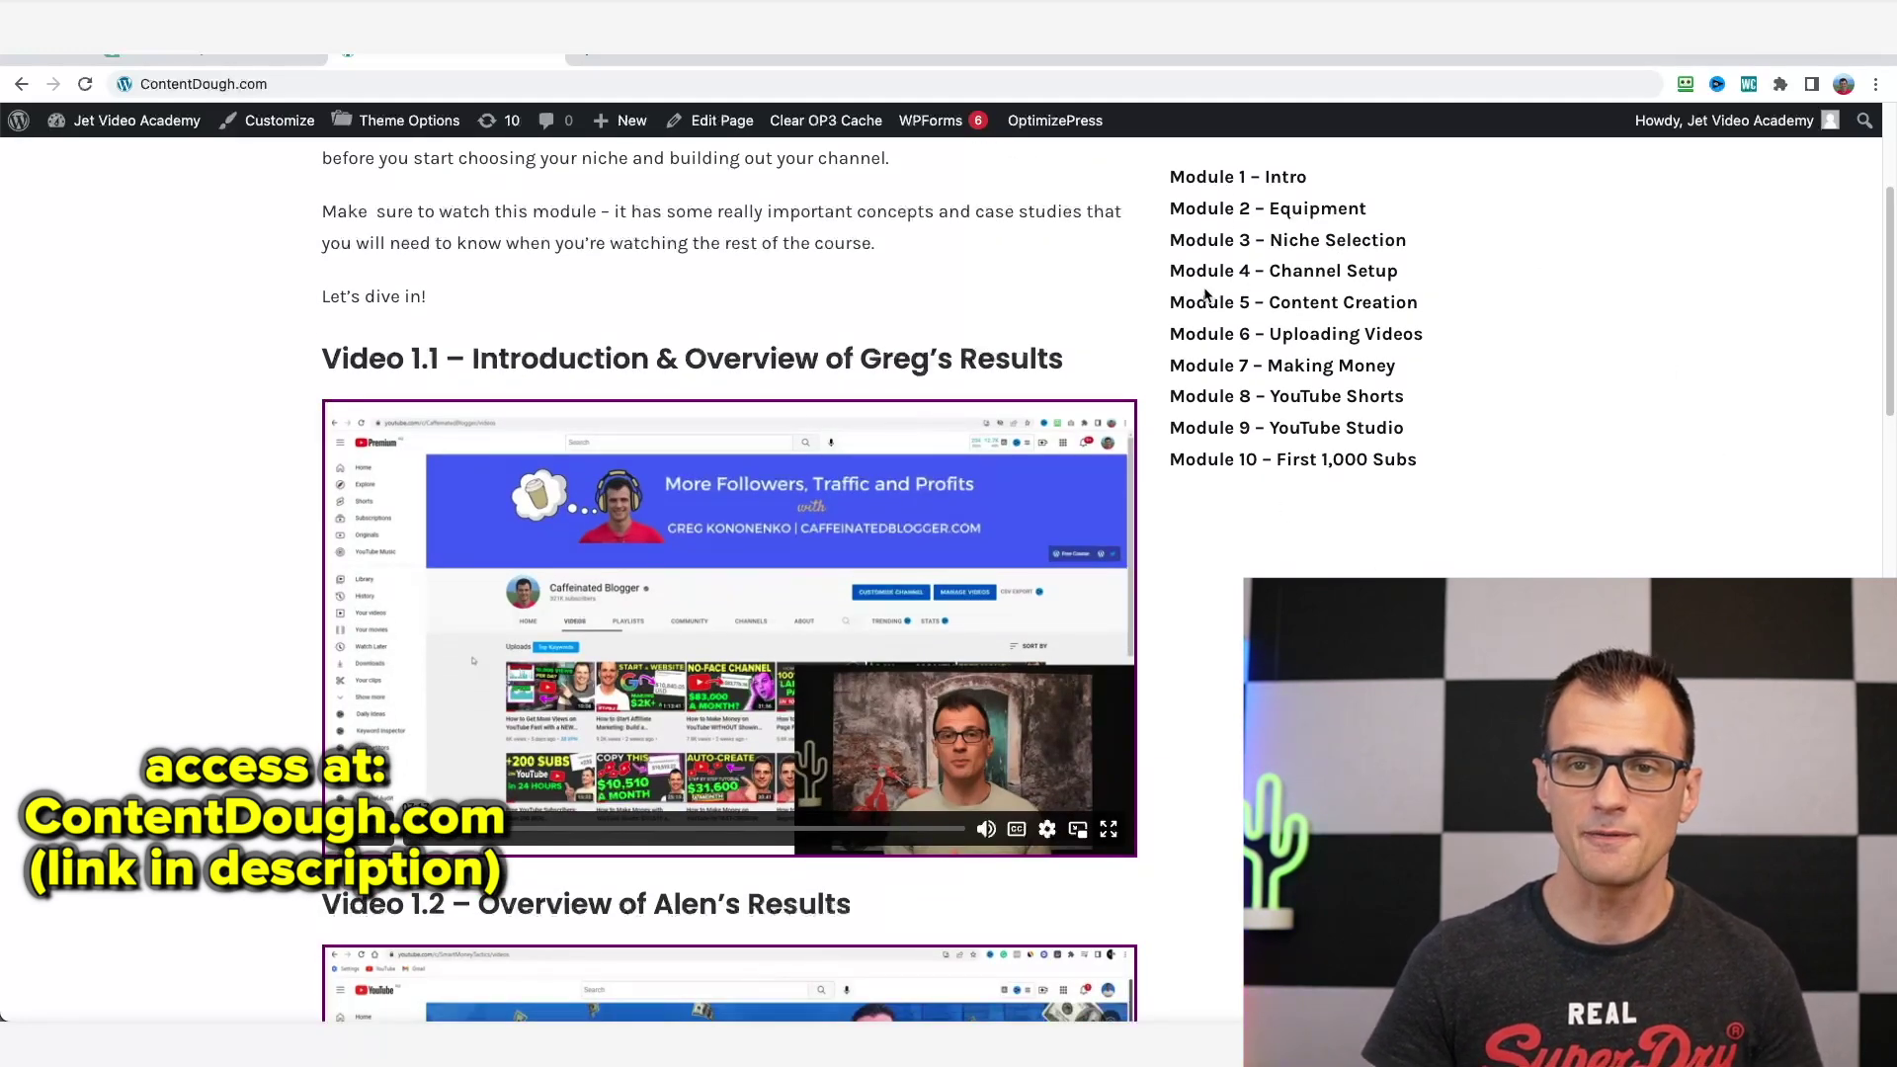
{"action": "left_click_drag", "start_coordinate": [1163, 179], "coordinate": [1302, 181]}
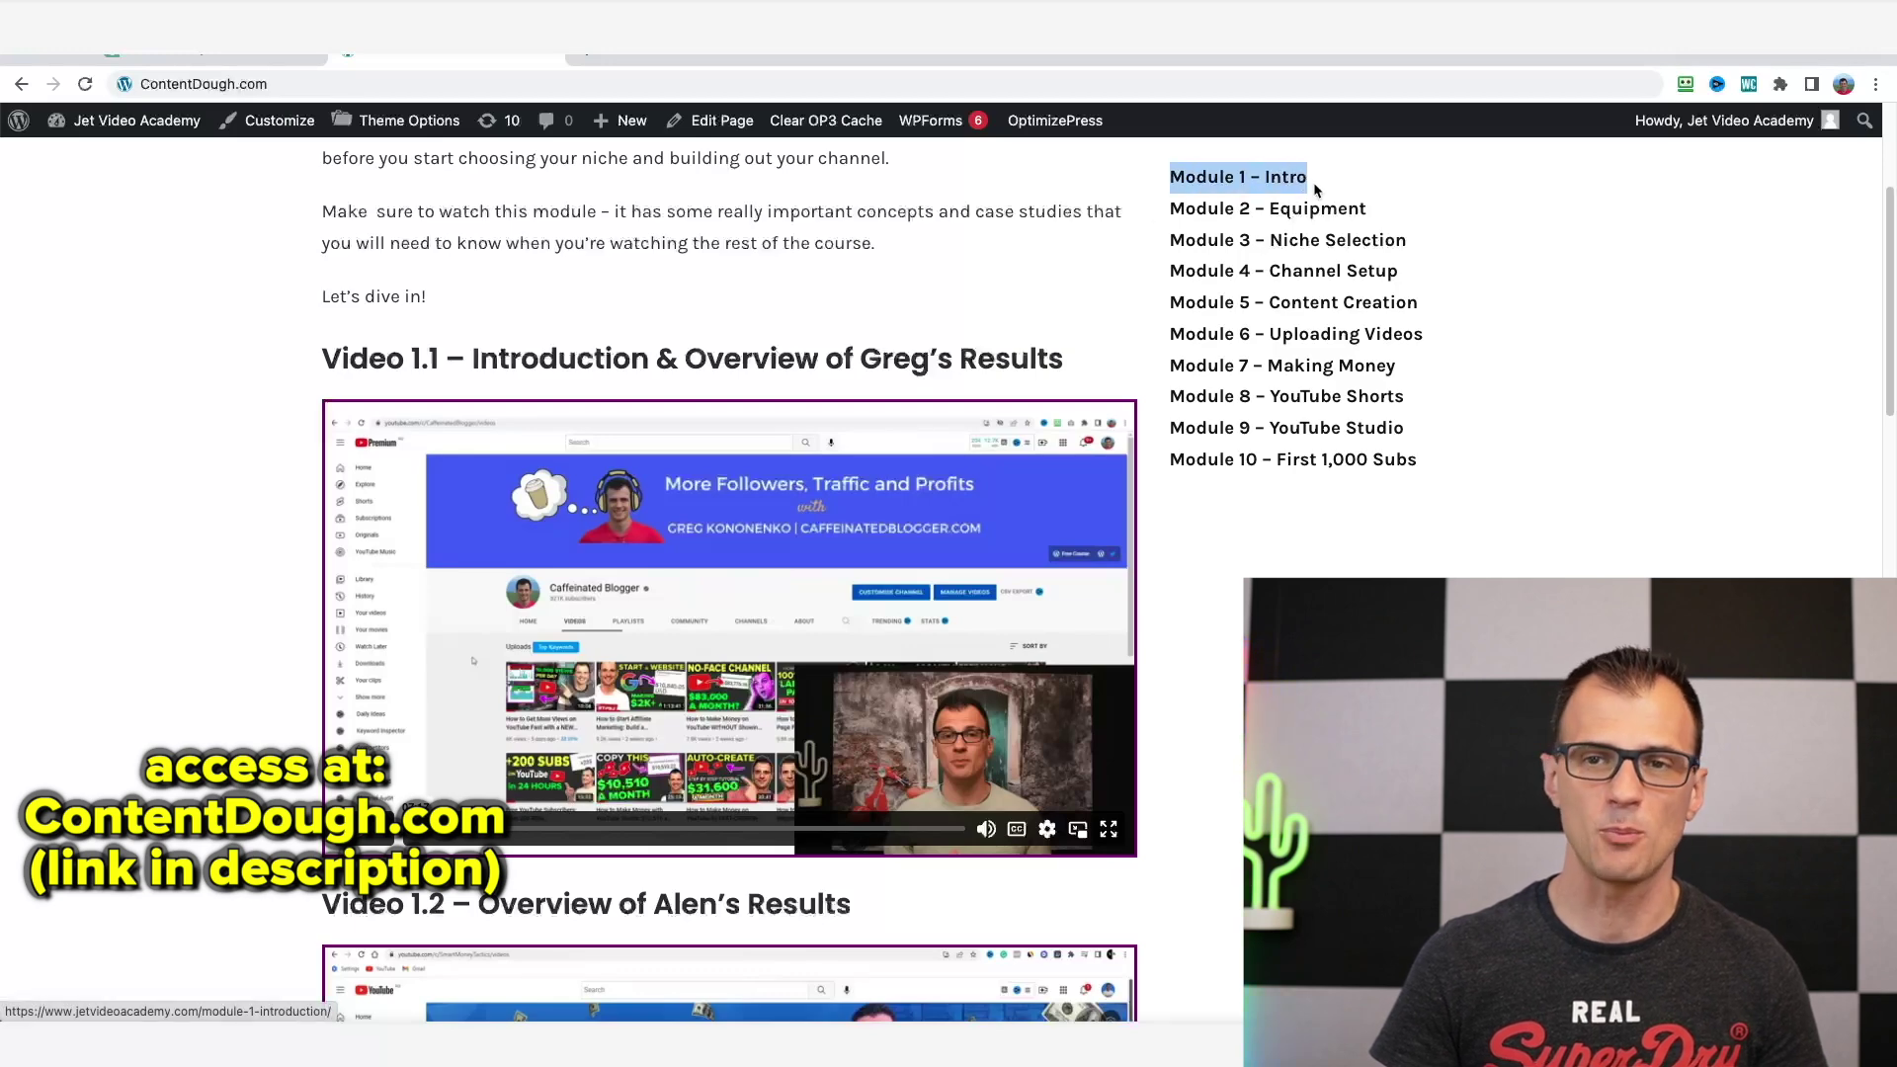
{"action": "left_click", "coordinate": [1470, 205]}
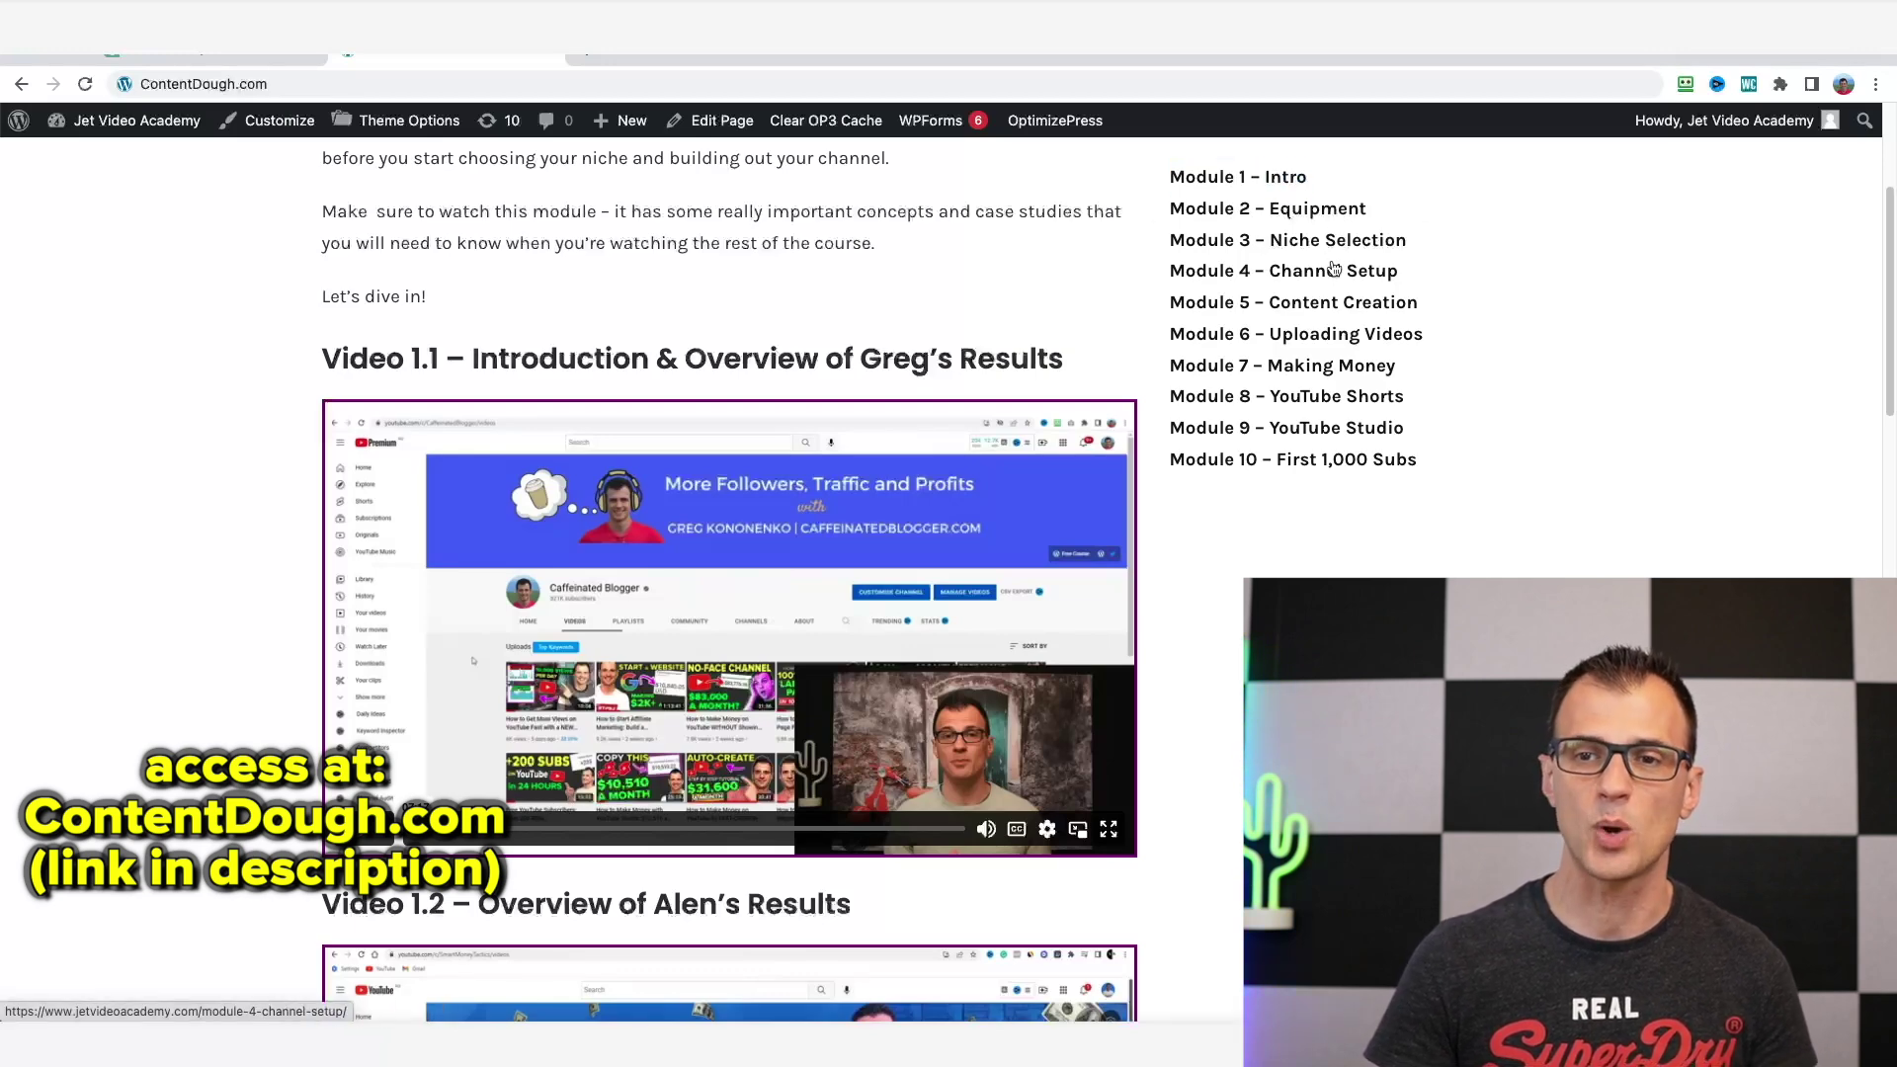
{"action": "scroll", "coordinate": [1569, 409], "scroll_direction": "down", "scroll_amount": 1}
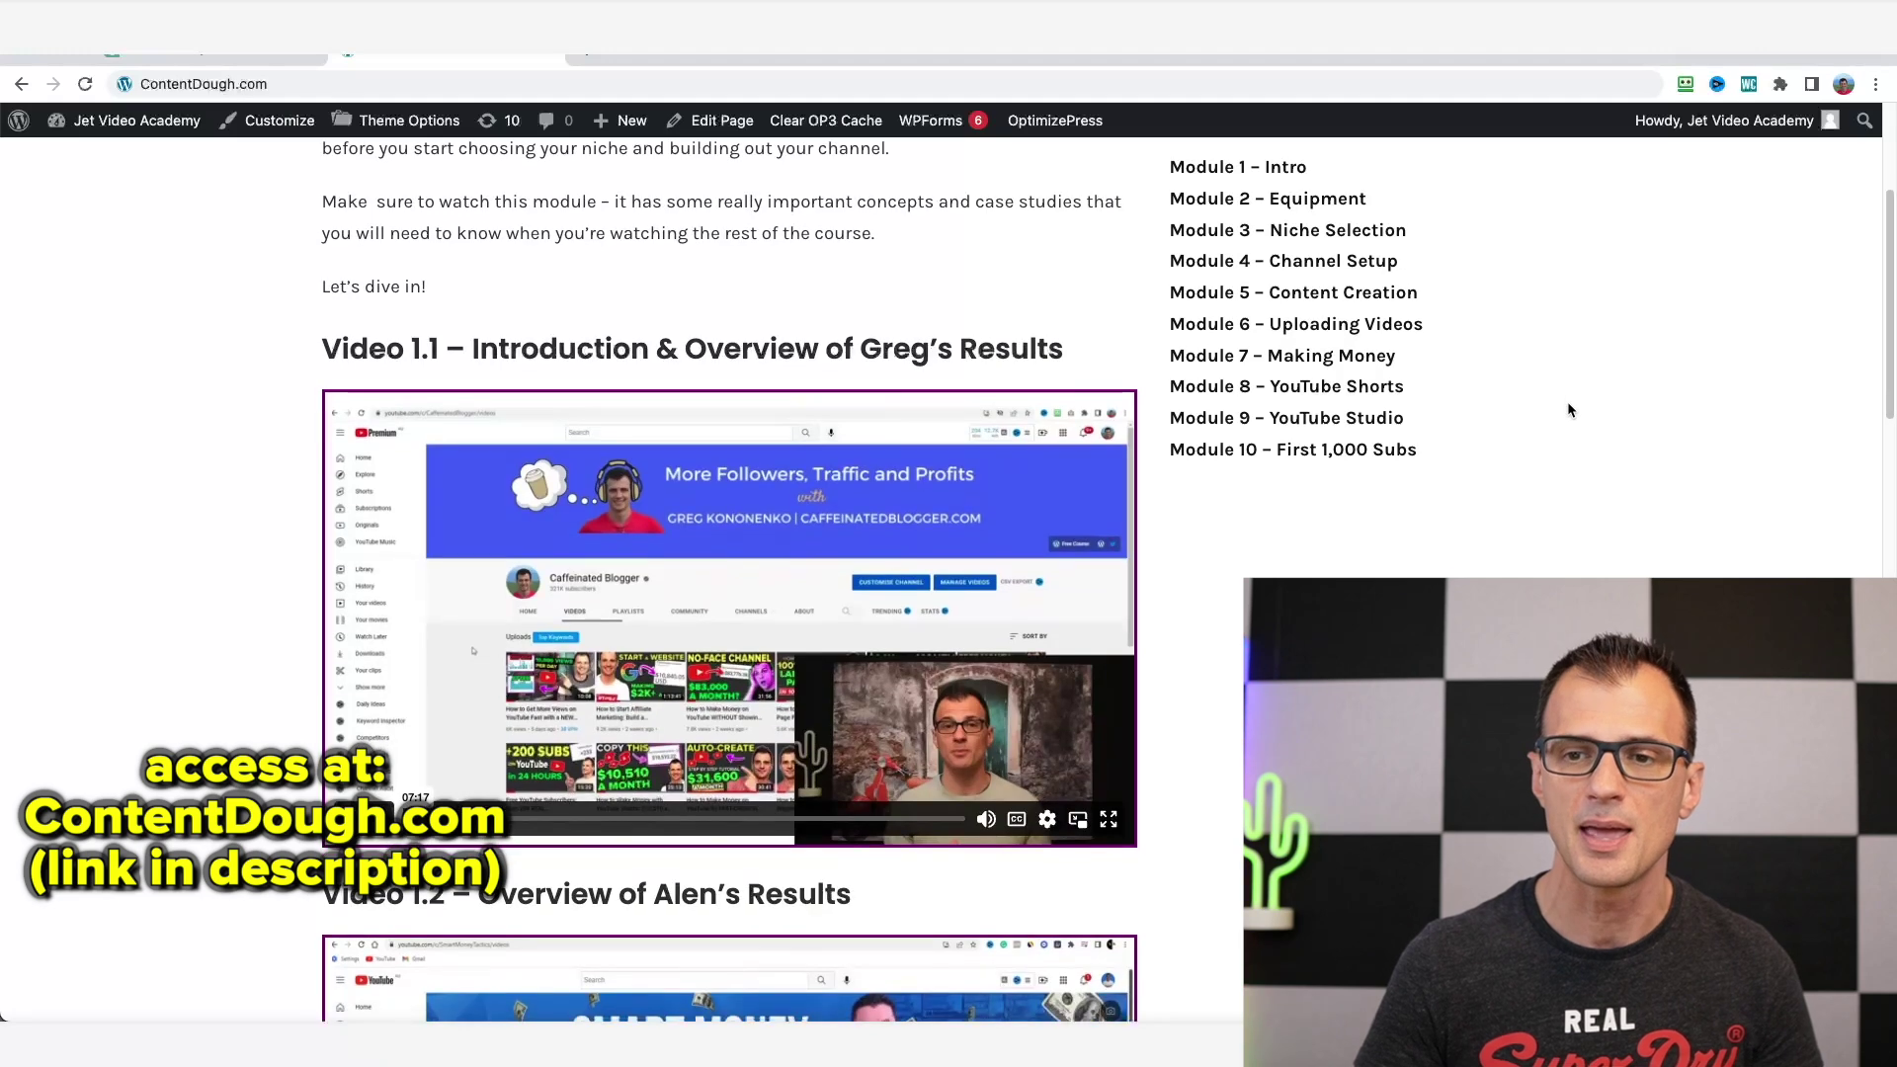
{"action": "scroll", "coordinate": [1565, 408], "scroll_direction": "down", "scroll_amount": 3}
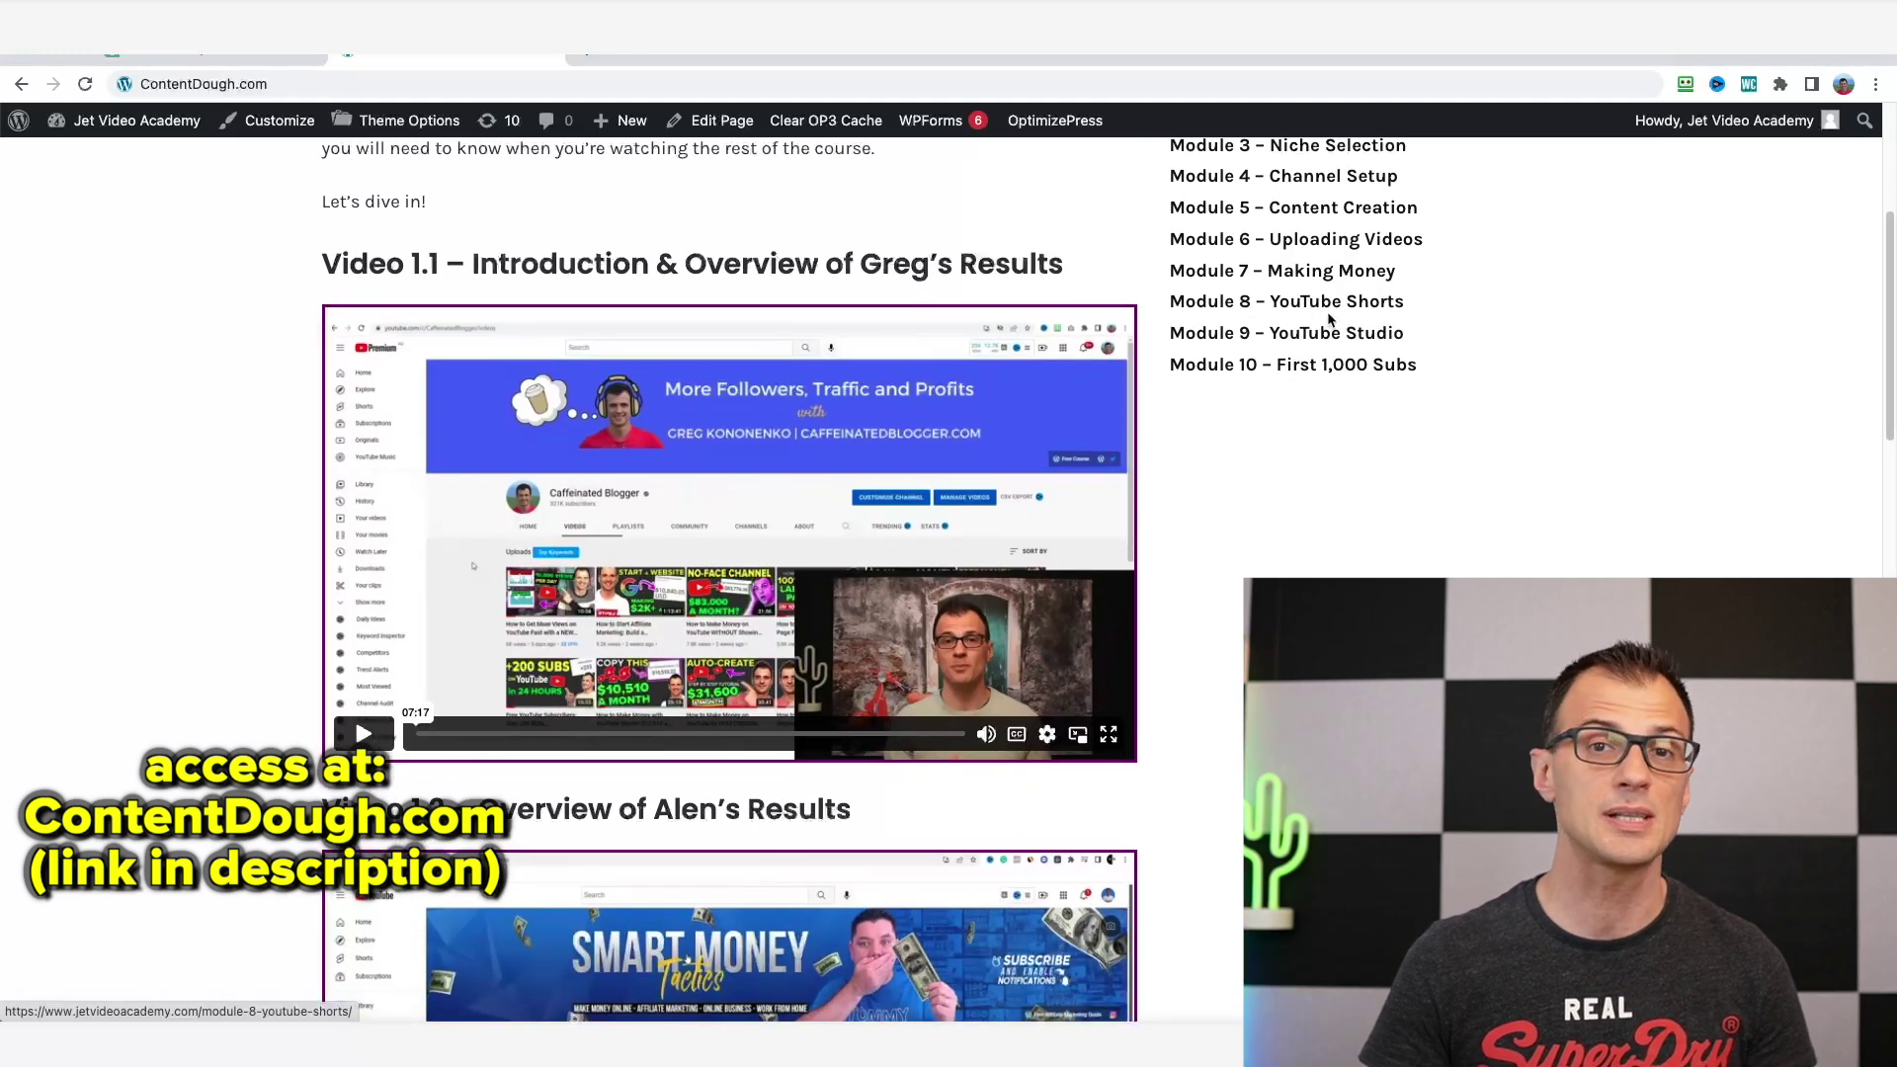
{"action": "left_click_drag", "start_coordinate": [1474, 374], "coordinate": [1168, 368]}
{"action": "left_click", "coordinate": [944, 218]}
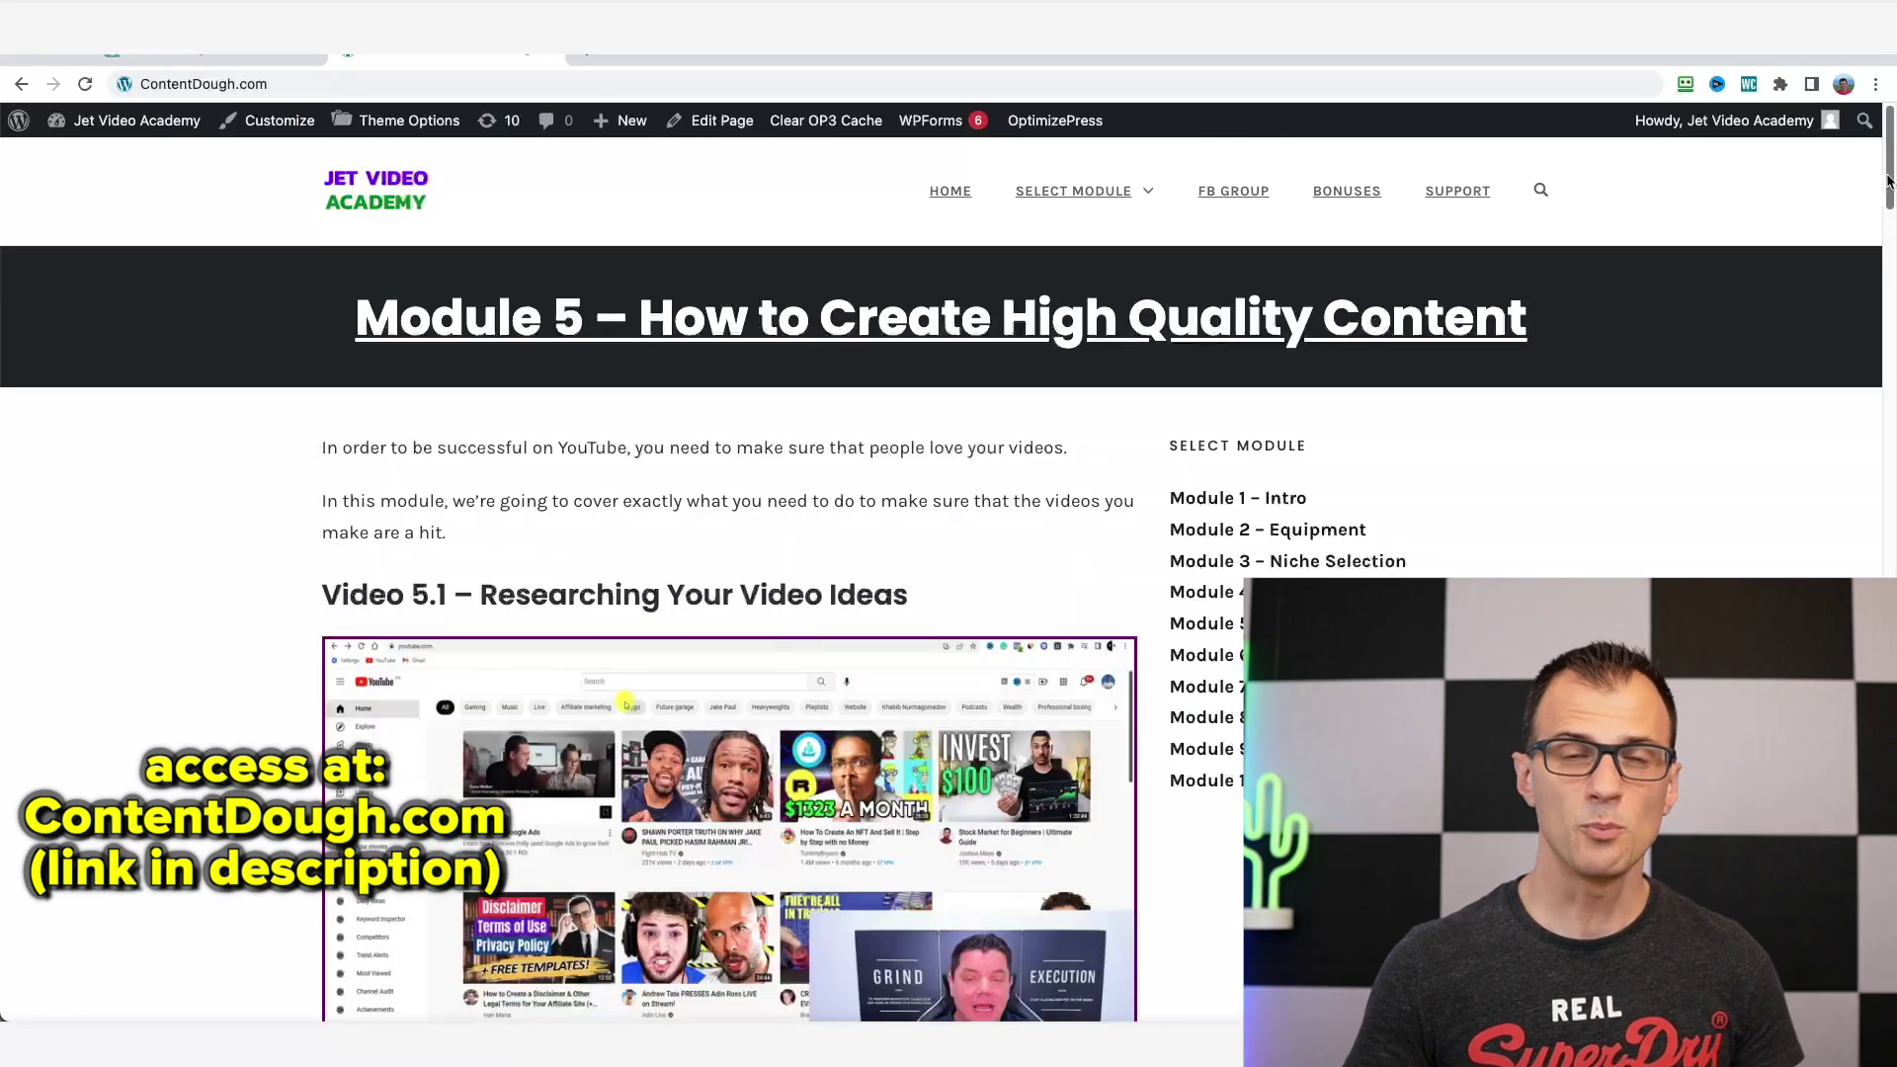
{"action": "scroll", "coordinate": [1878, 208], "scroll_direction": "down", "scroll_amount": 3}
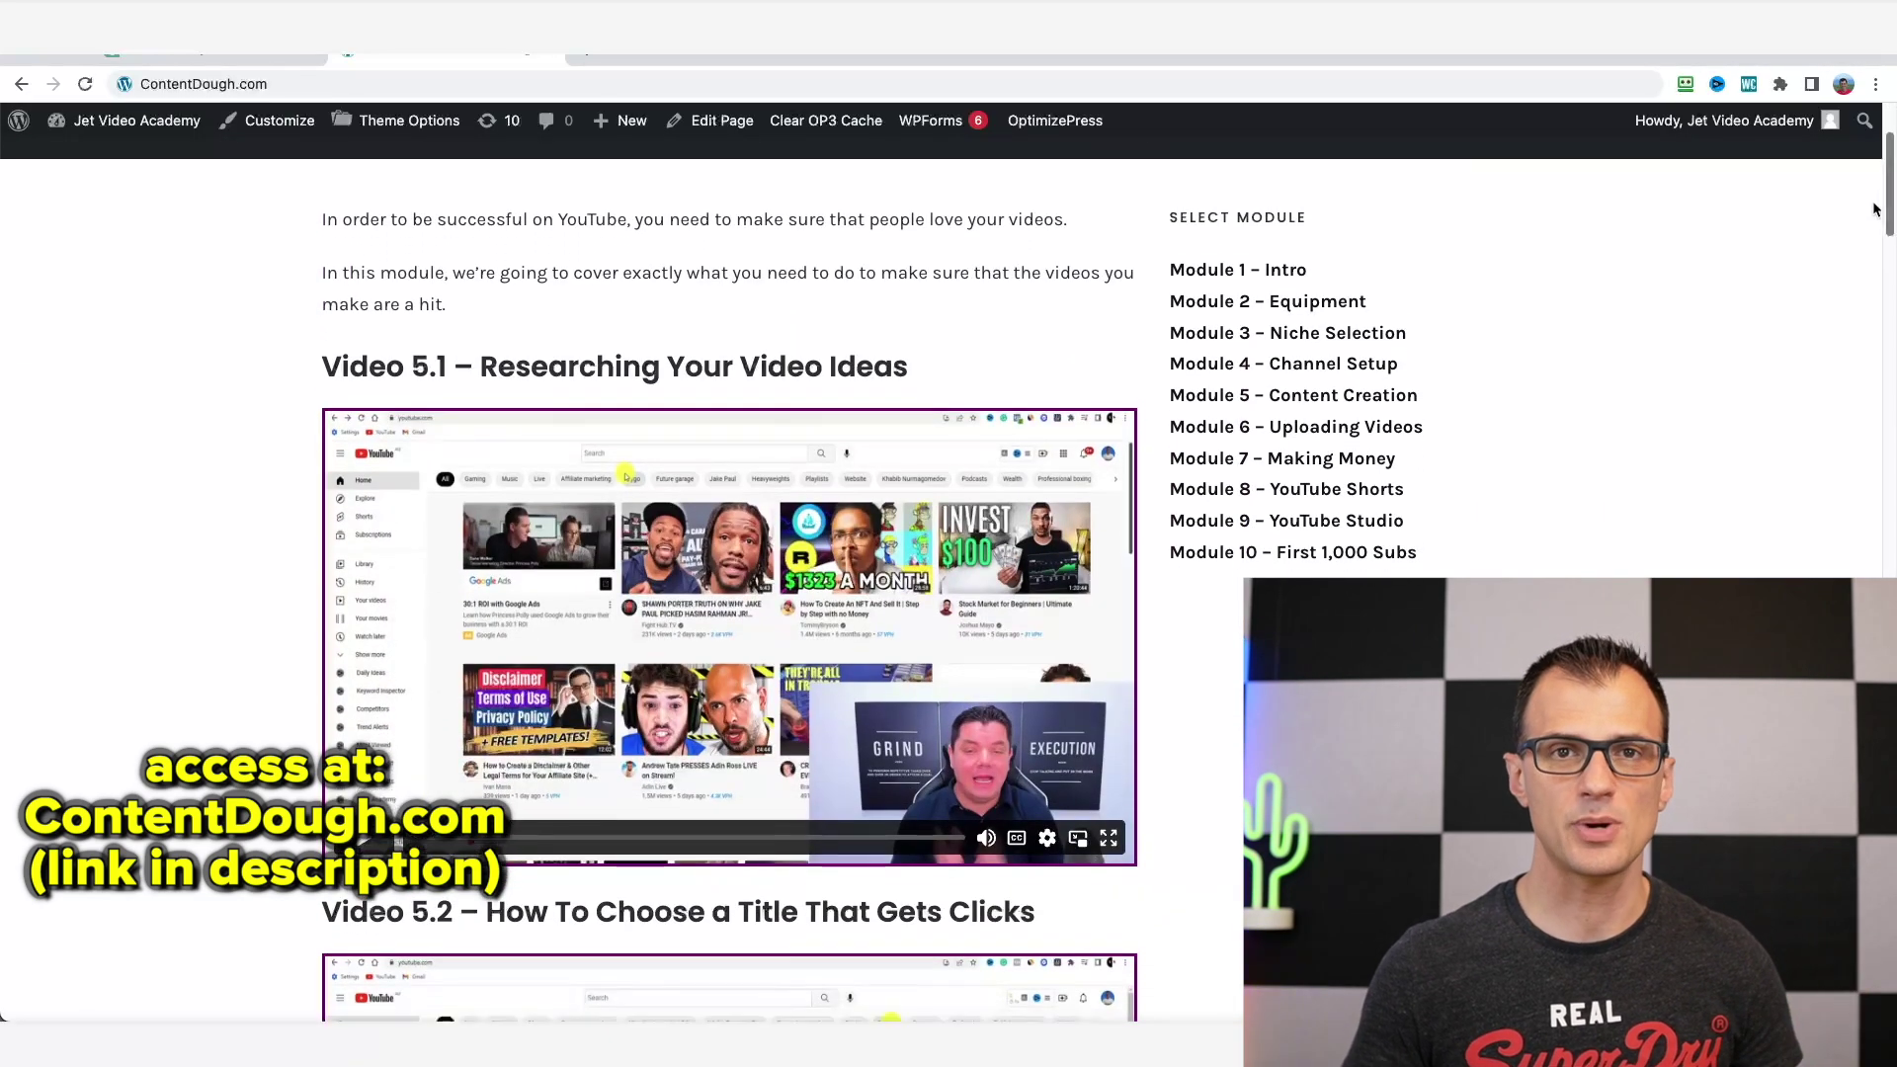
{"action": "left_click_drag", "start_coordinate": [1882, 210], "coordinate": [1794, 647]}
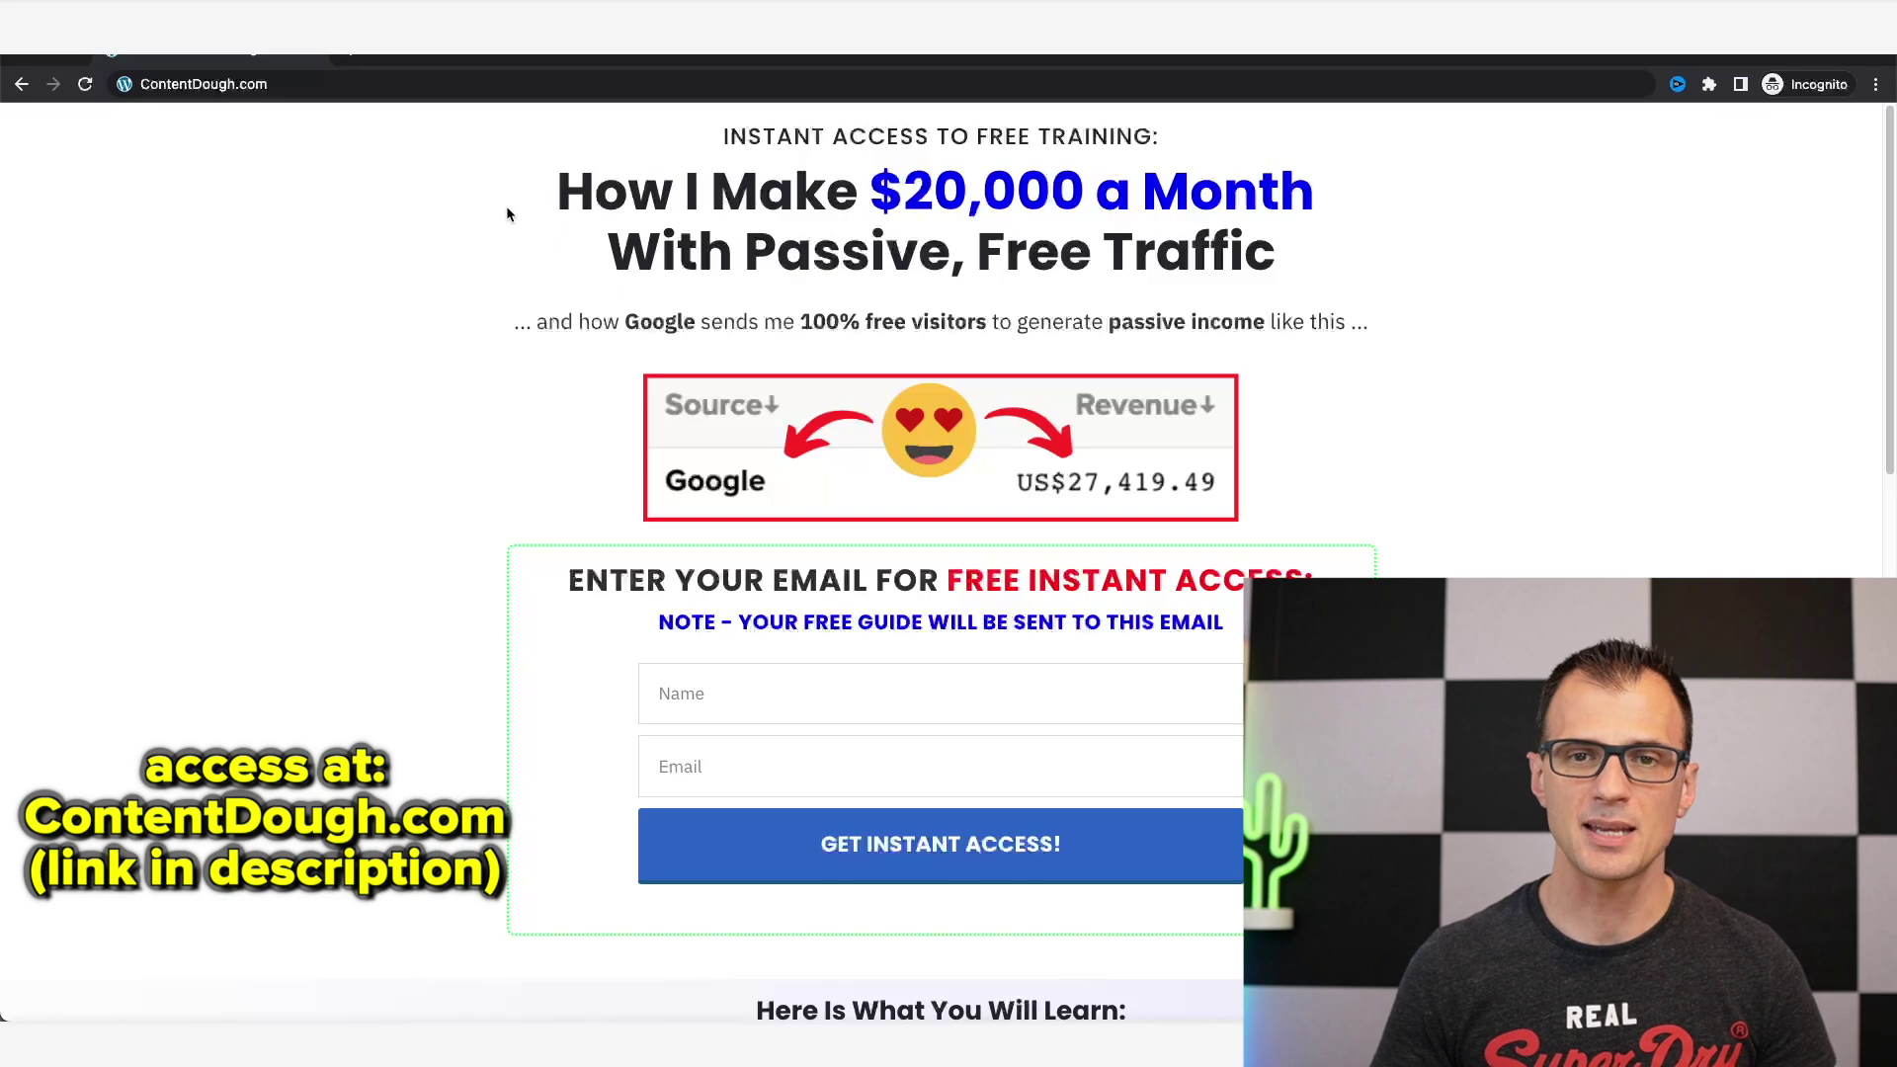
Examine the ContentDough.com free training page, including its headline, email sign-up form and list of what you will learn
{"action": "left_click_drag", "start_coordinate": [508, 203], "coordinate": [1380, 381]}
{"action": "scroll", "coordinate": [1443, 436], "scroll_direction": "down", "scroll_amount": 1}
{"action": "left_click", "coordinate": [927, 626]}
{"action": "scroll", "coordinate": [840, 454], "scroll_direction": "down", "scroll_amount": 5}
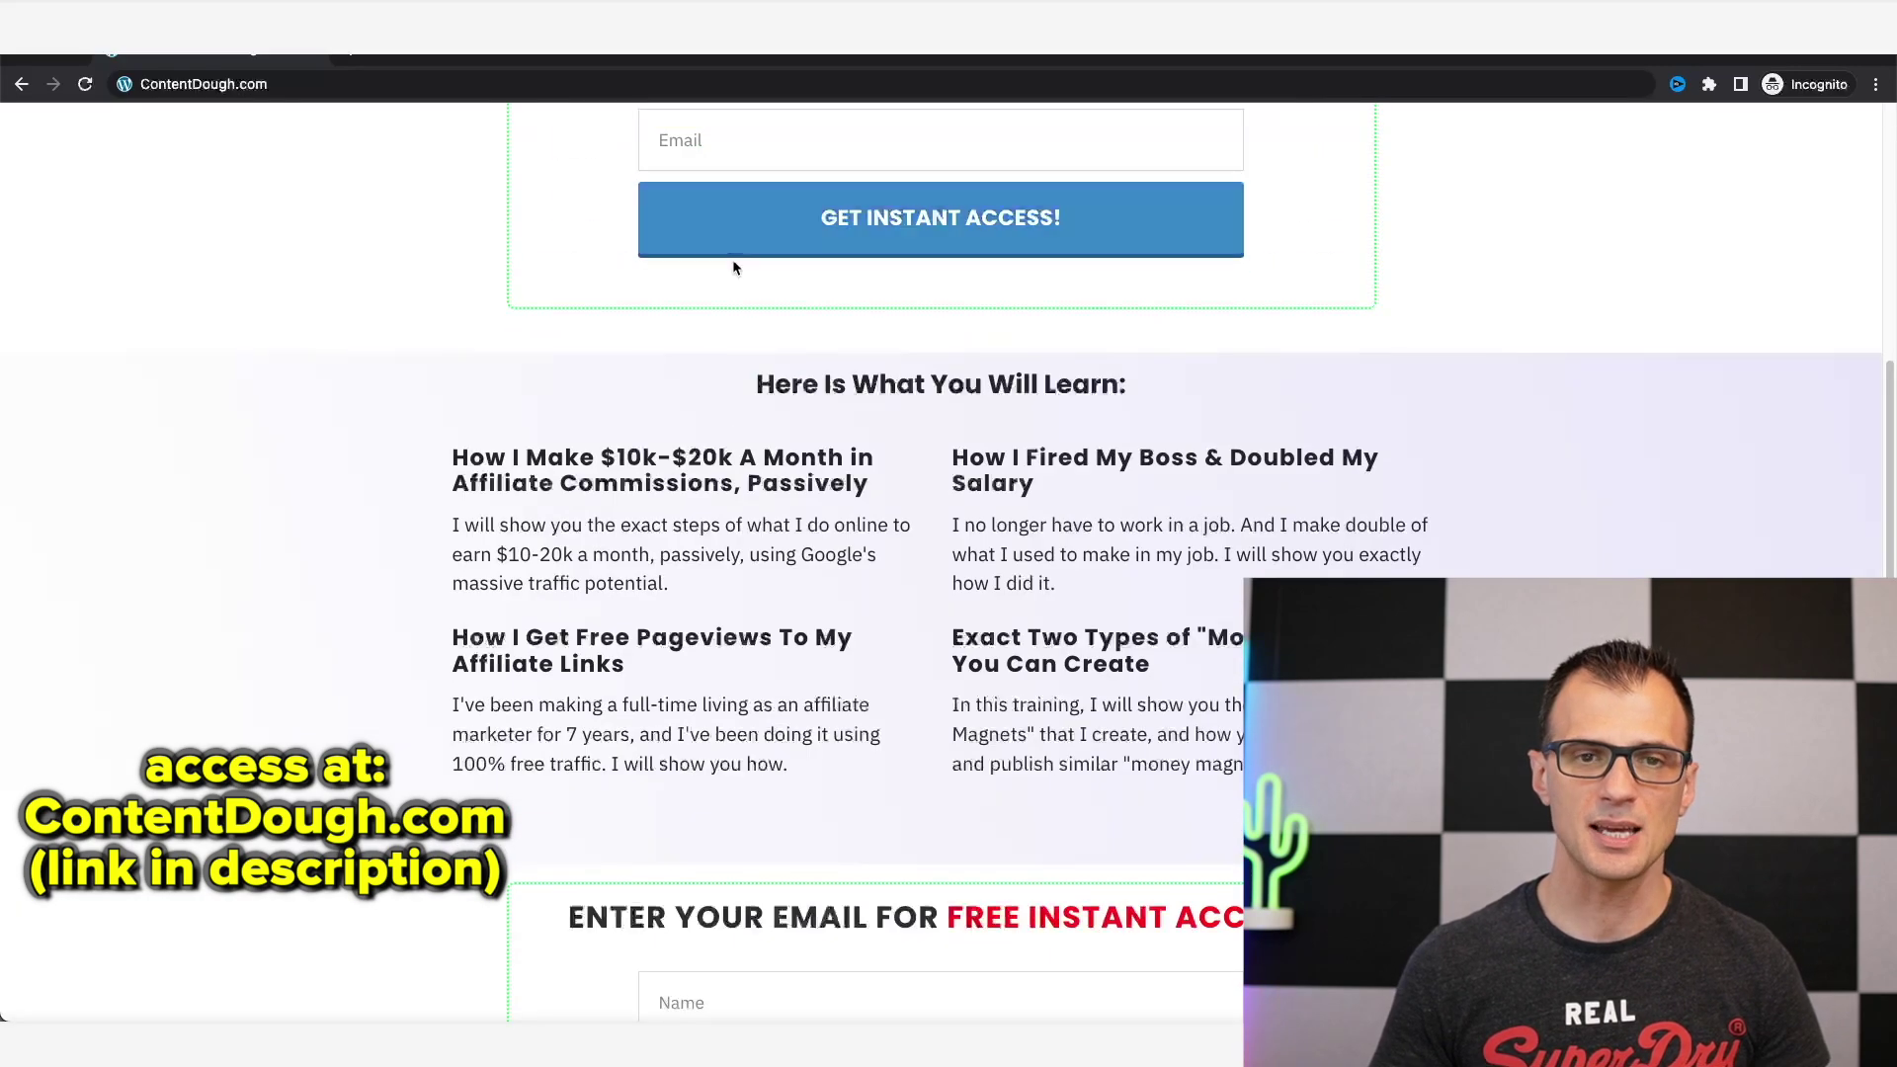
{"action": "left_click", "coordinate": [721, 193]}
{"action": "scroll", "coordinate": [890, 277], "scroll_direction": "up", "scroll_amount": 2}
{"action": "left_click", "coordinate": [1426, 368]}
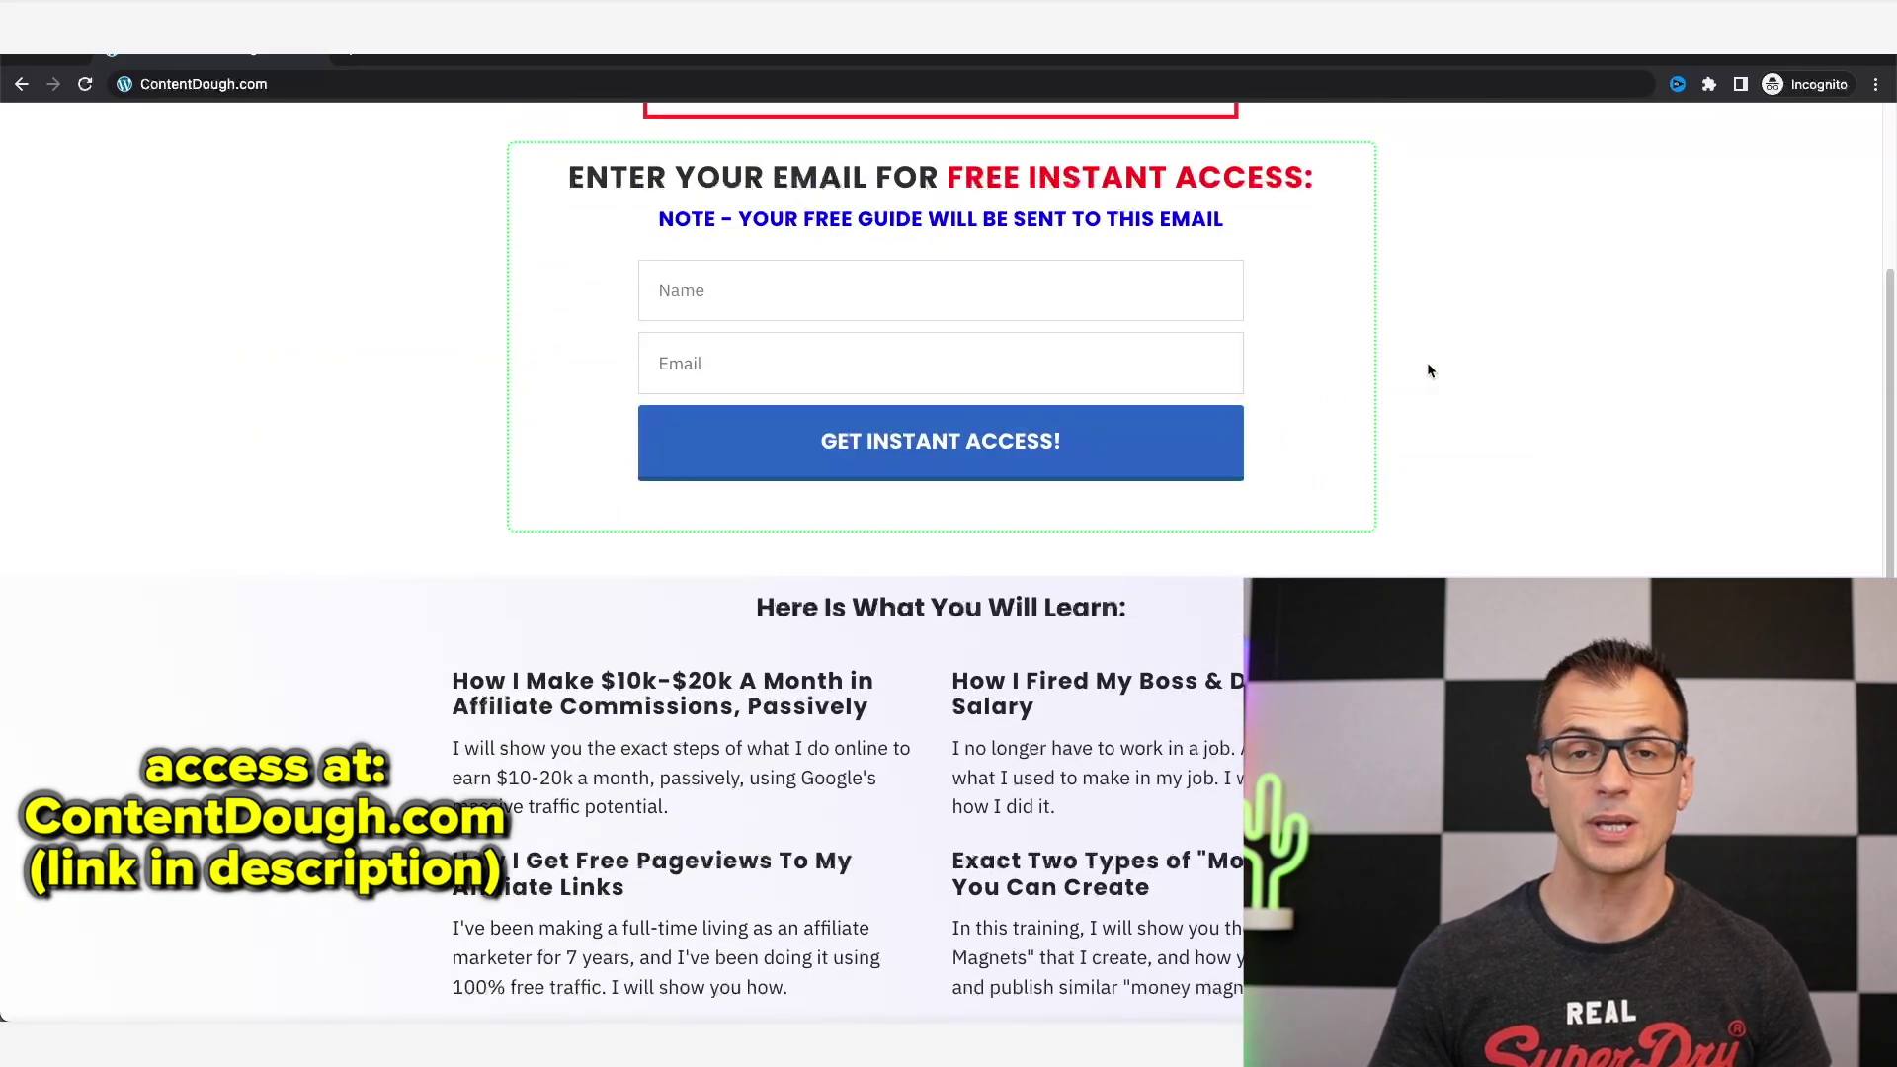
{"action": "scroll", "coordinate": [1393, 411], "scroll_direction": "up", "scroll_amount": 4}
{"action": "left_click_drag", "start_coordinate": [1163, 138], "coordinate": [719, 140]}
{"action": "left_click", "coordinate": [326, 548]}
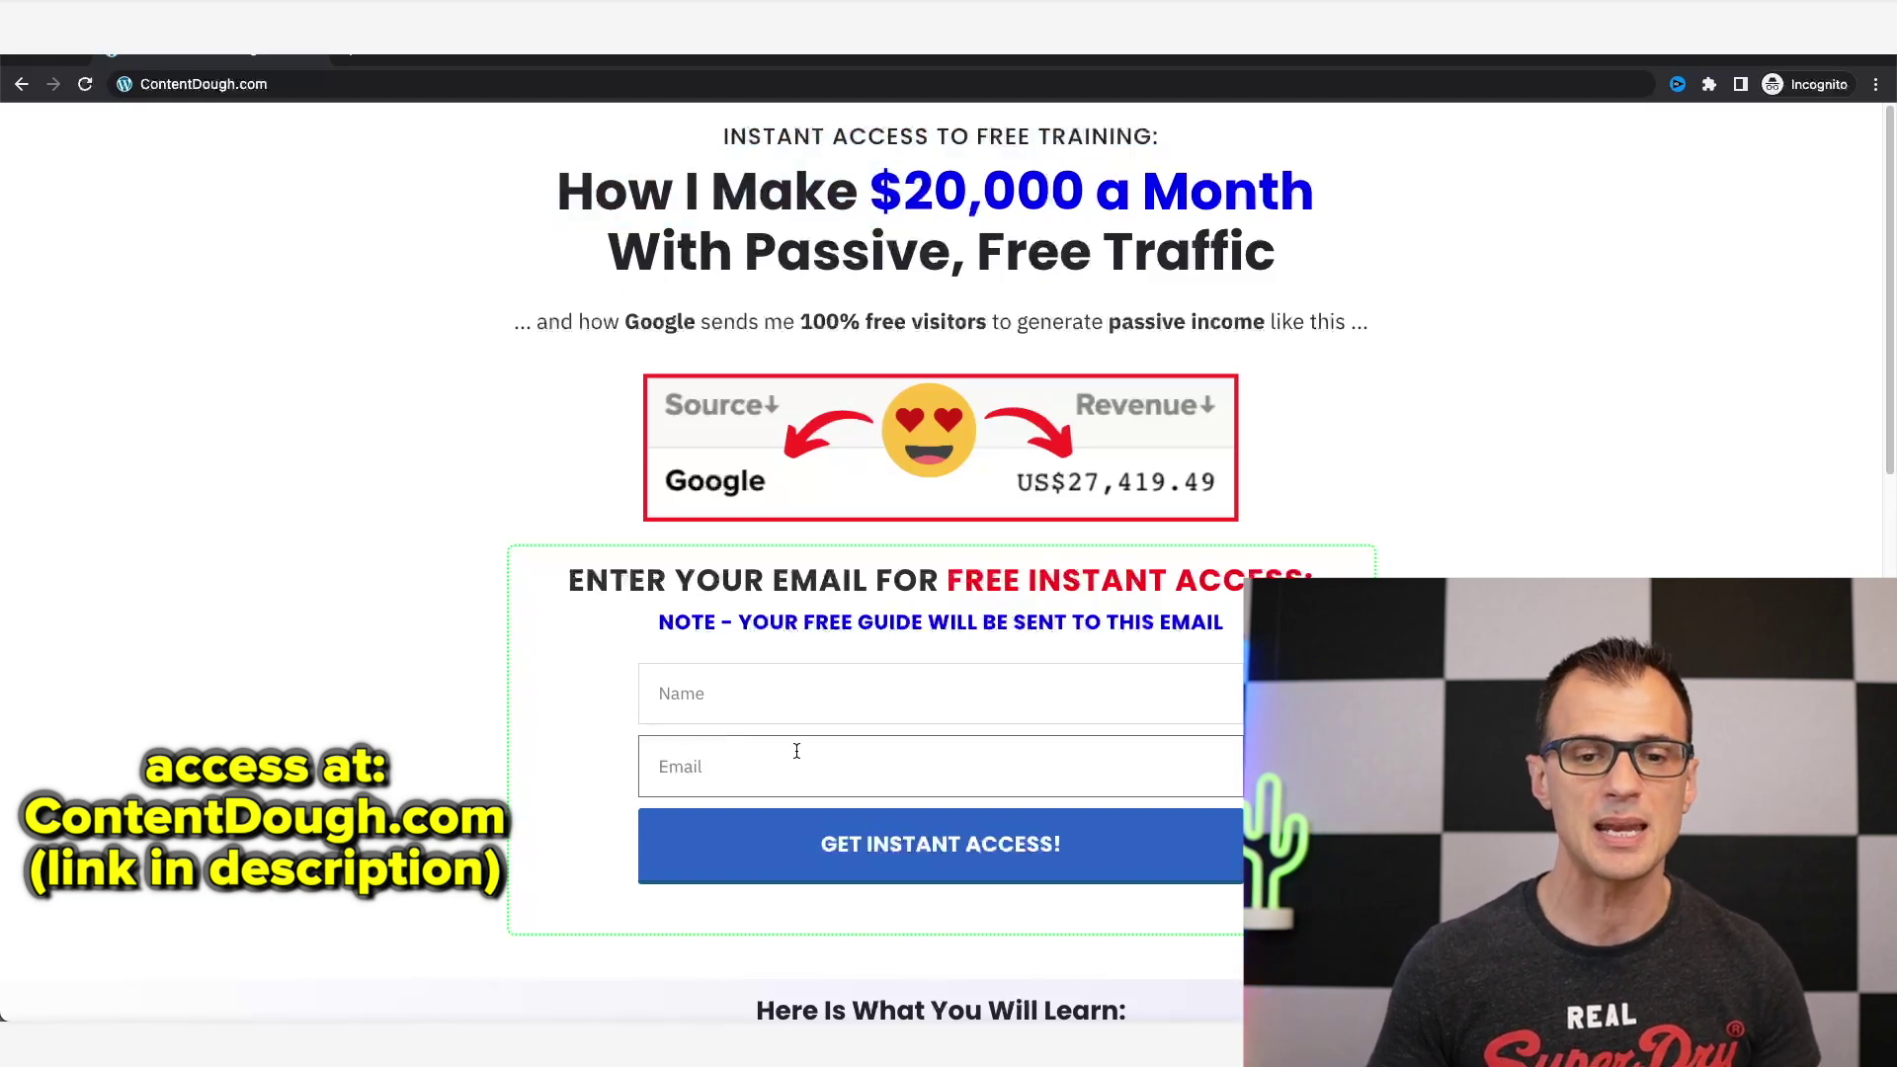
Look through the "congrats" search results in the Jet Video Academy Facebook group
{"action": "scroll", "coordinate": [563, 779], "scroll_direction": "down", "scroll_amount": 5}
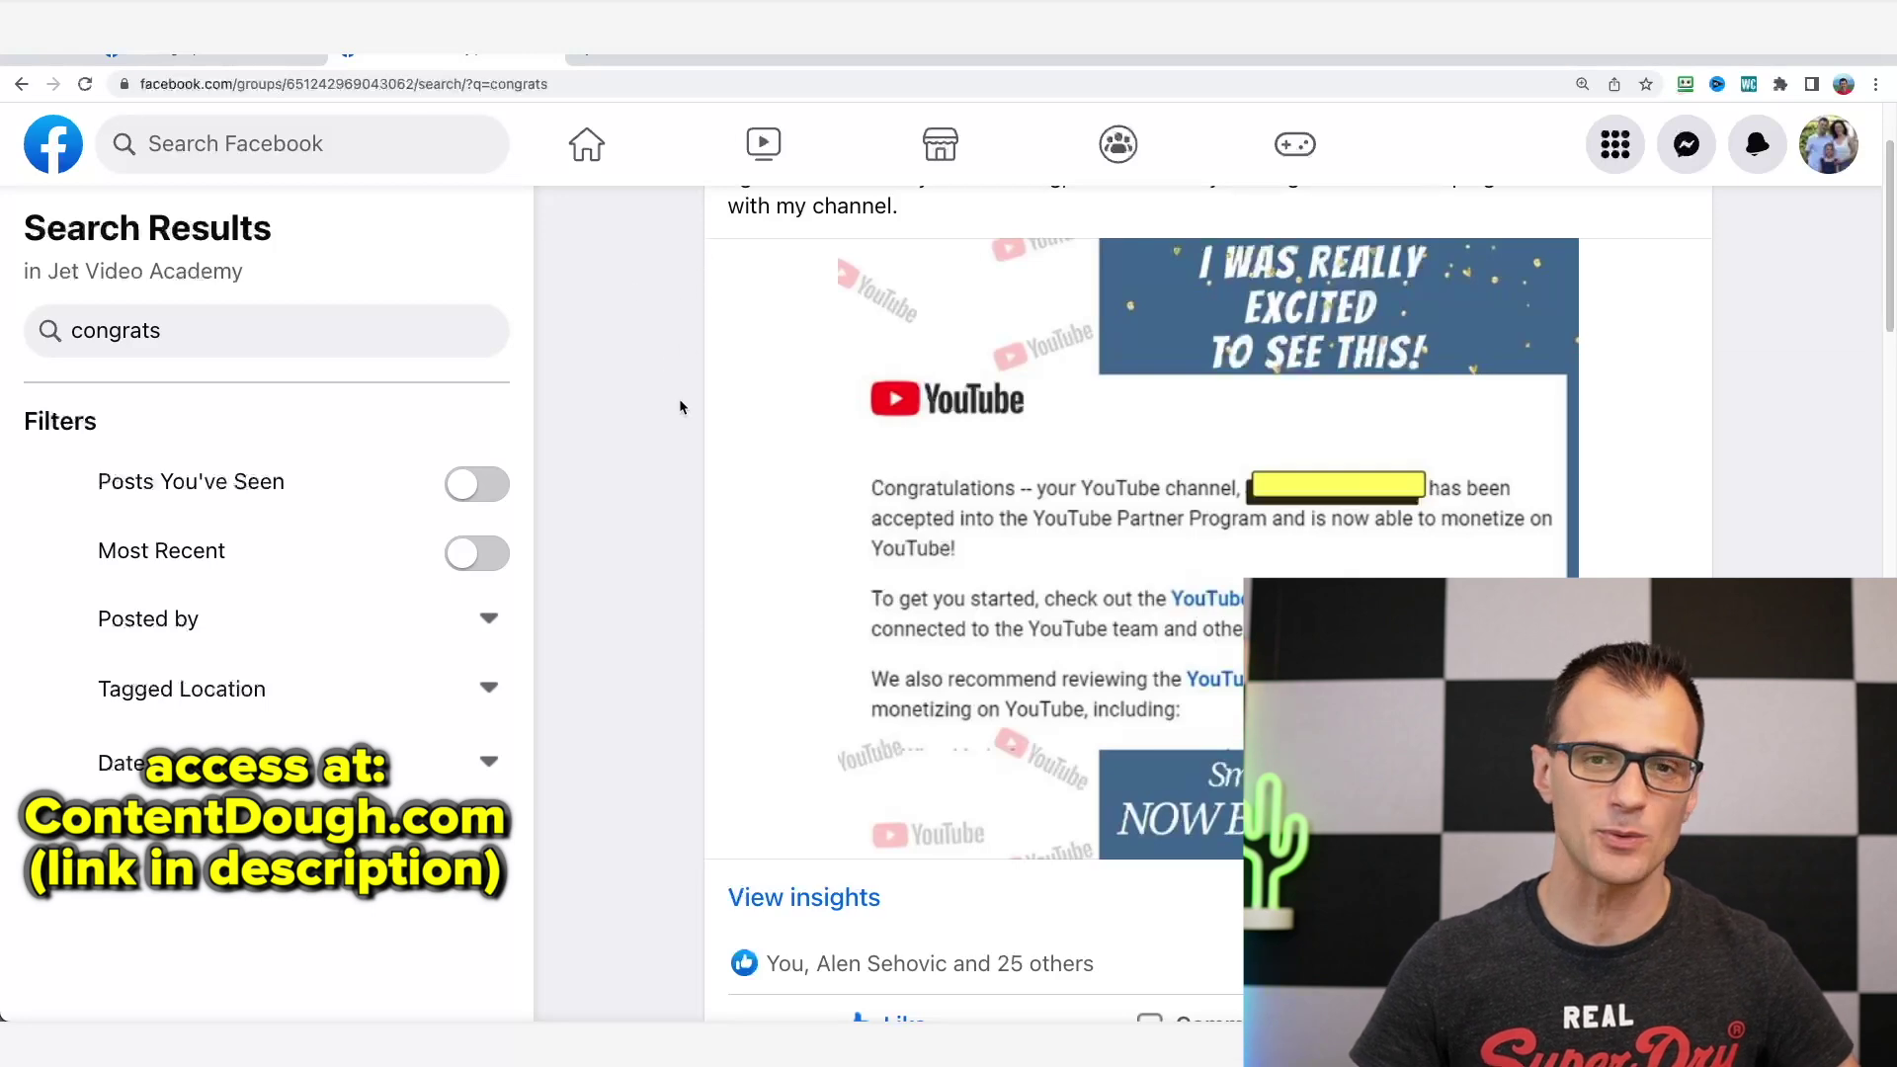
{"action": "scroll", "coordinate": [620, 810], "scroll_direction": "down", "scroll_amount": 1}
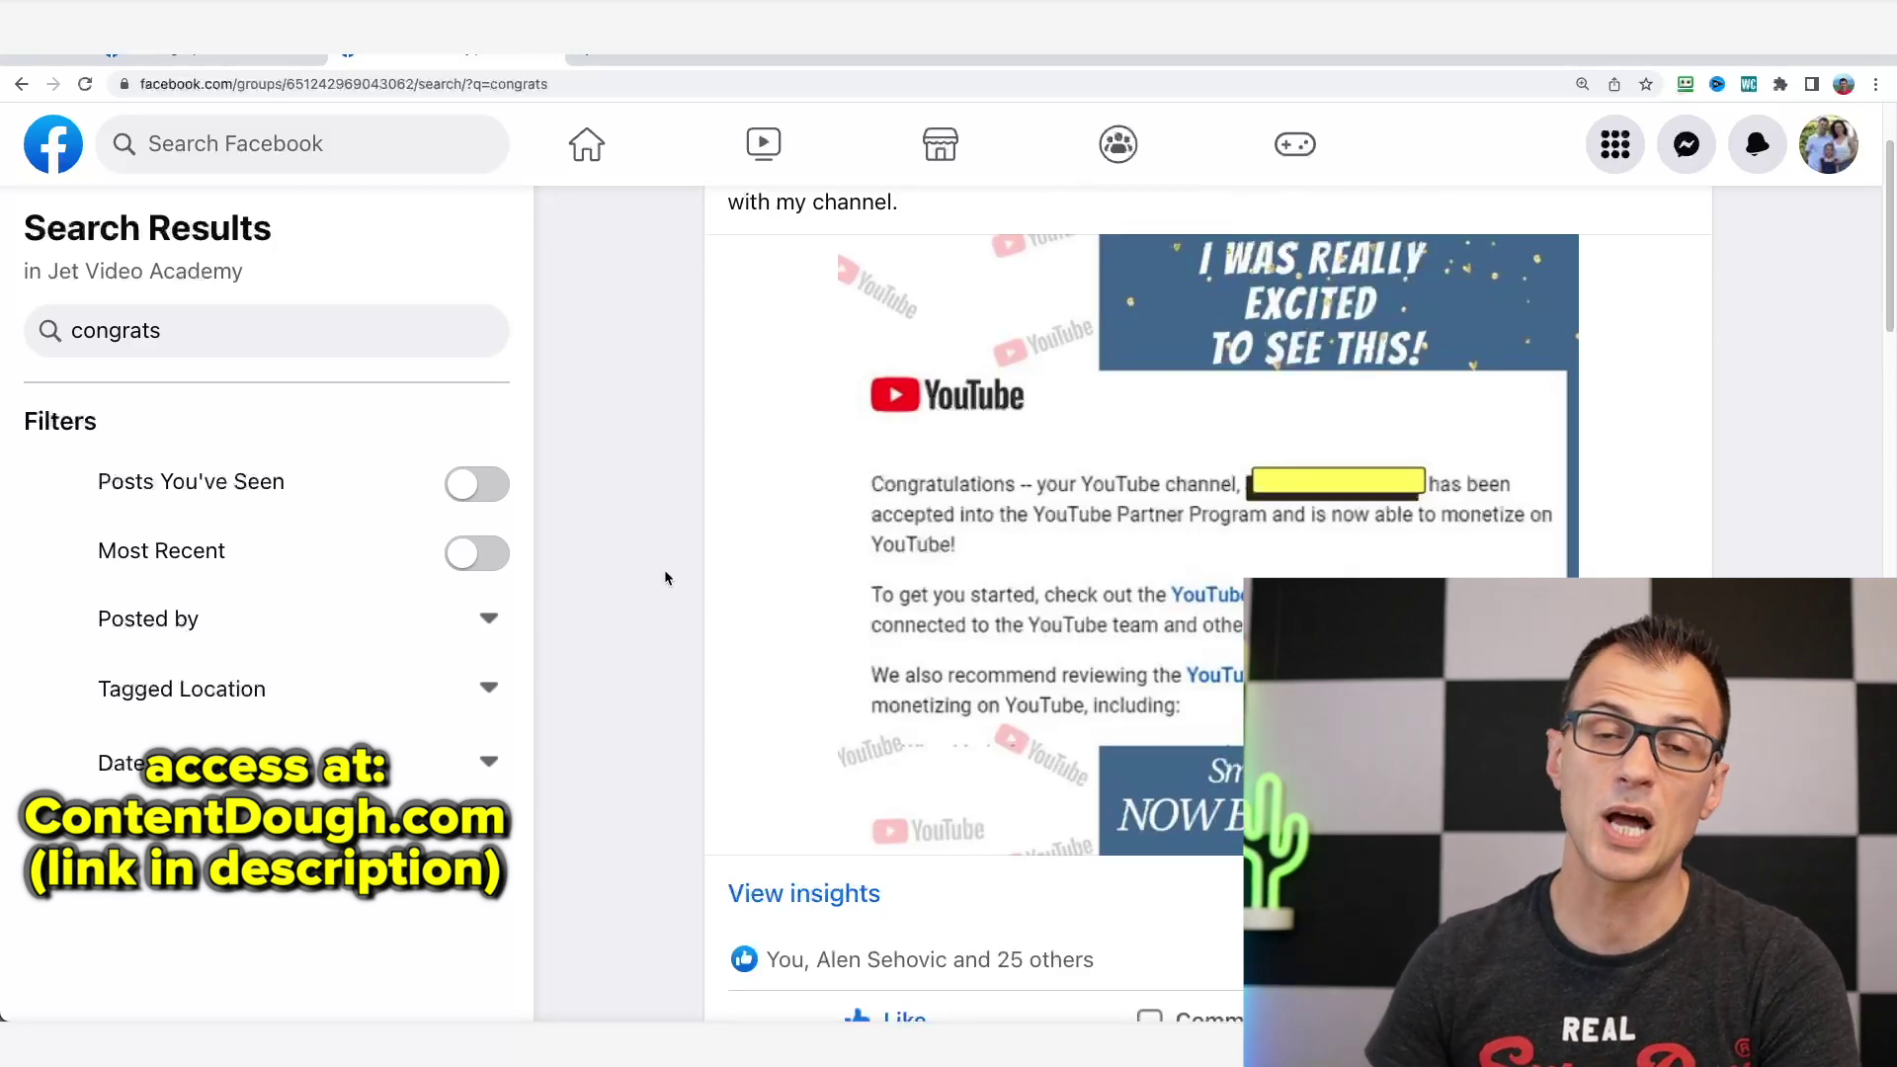
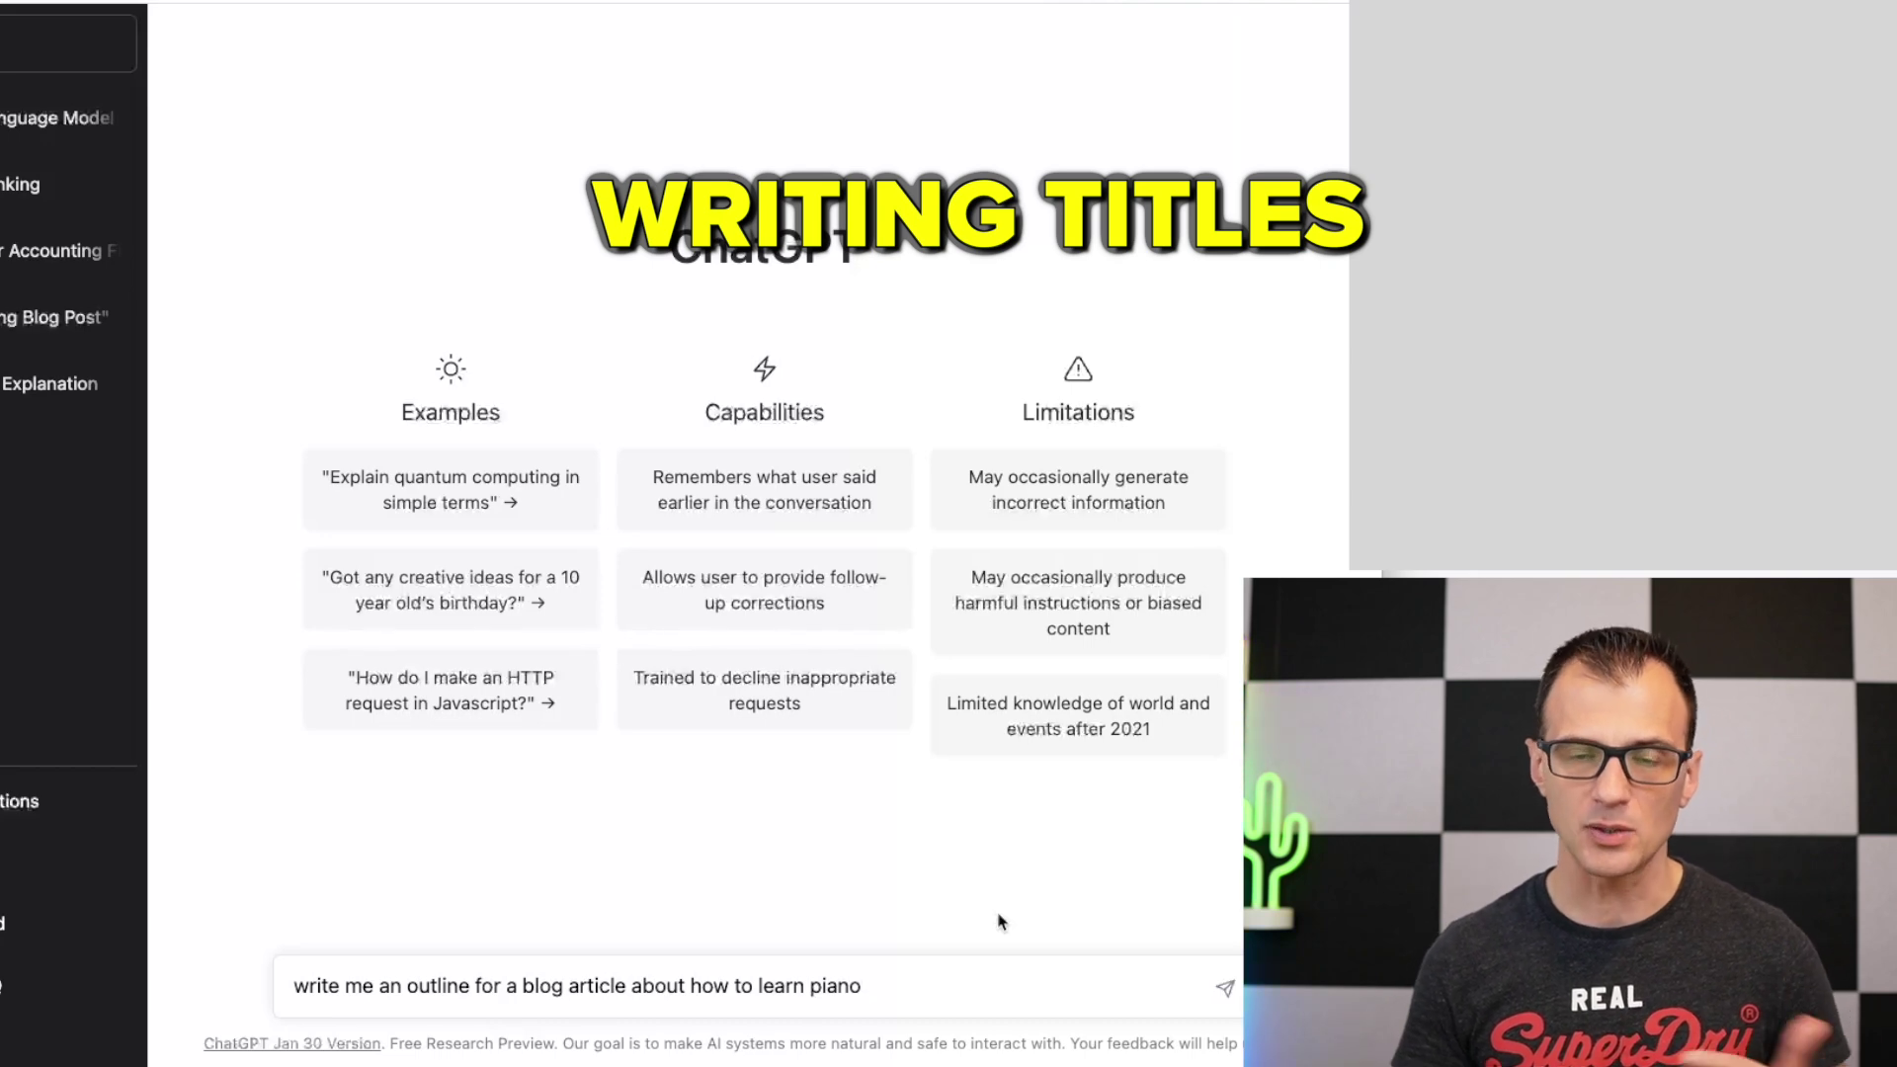
Submit "write me an outline for a blog article about how to learn piano" and review the full outline
{"action": "key", "text": "Return"}
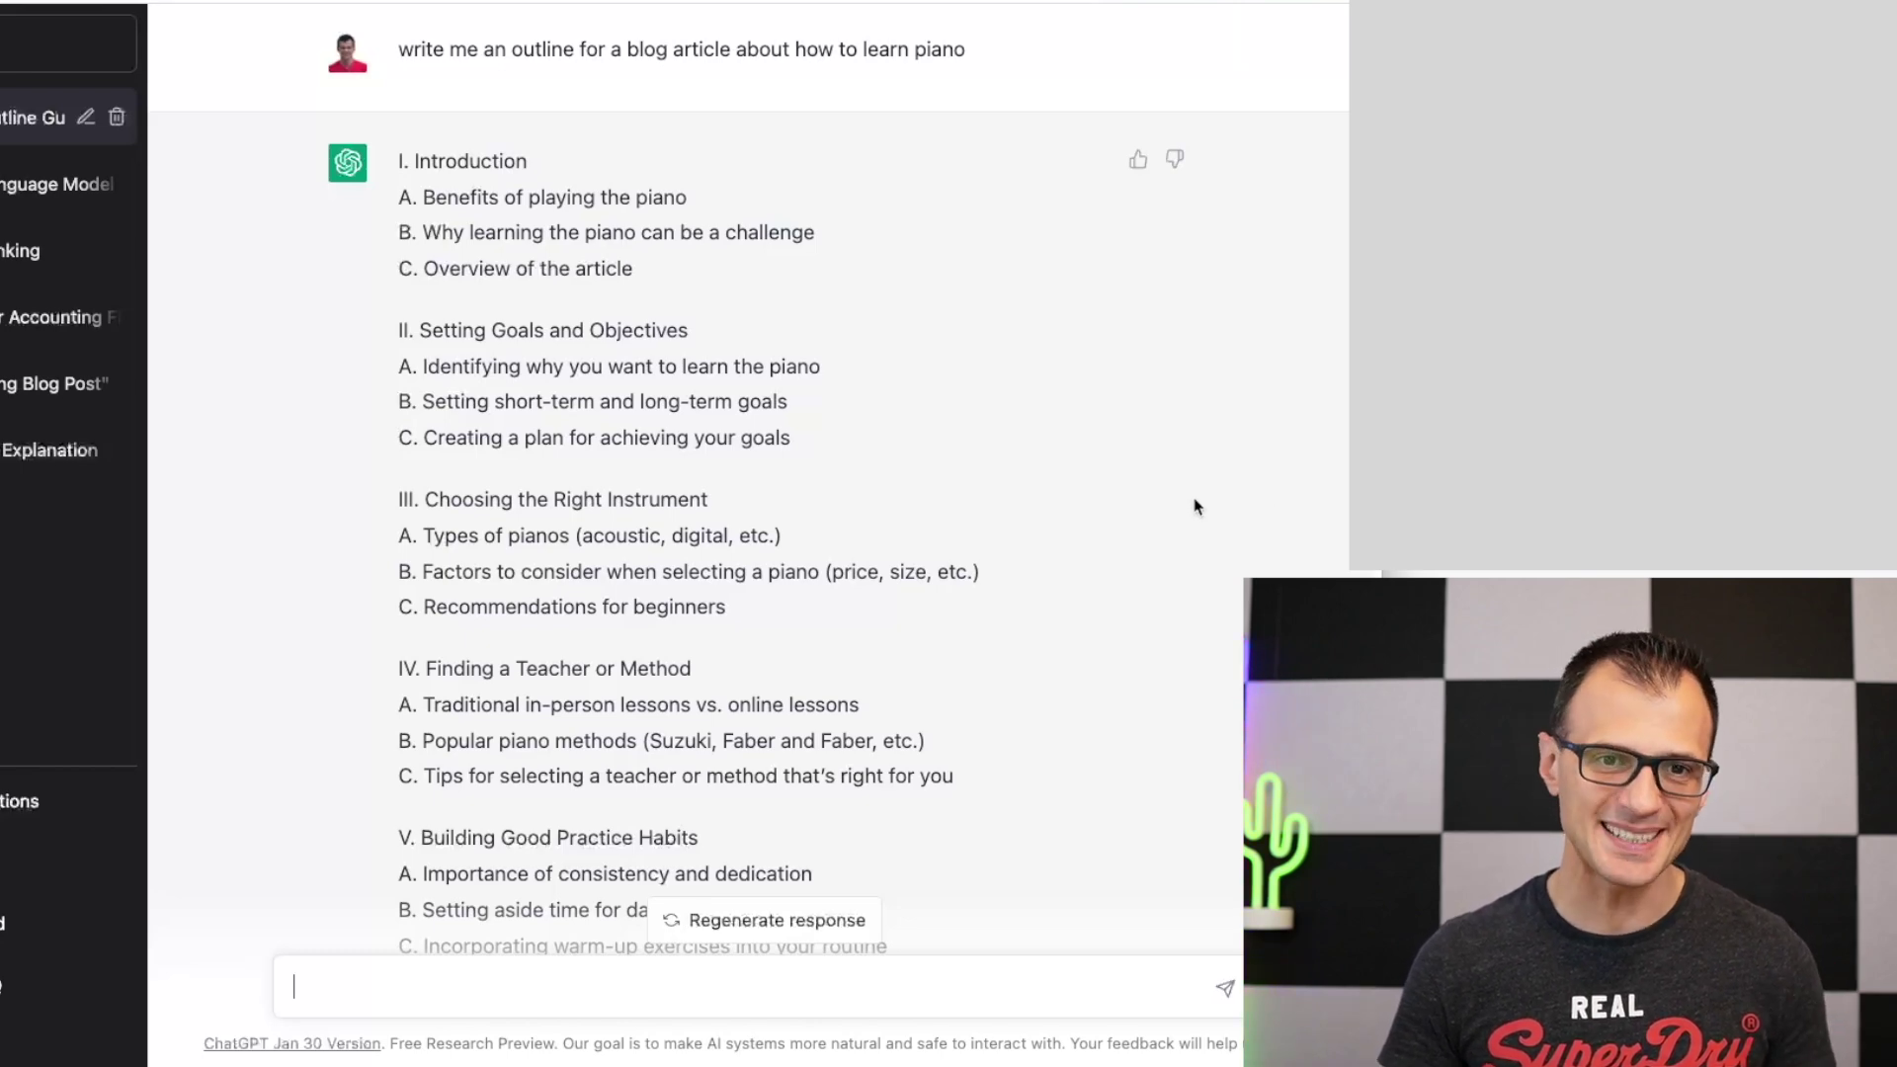
{"action": "scroll", "coordinate": [1180, 509], "scroll_direction": "down", "scroll_amount": 5}
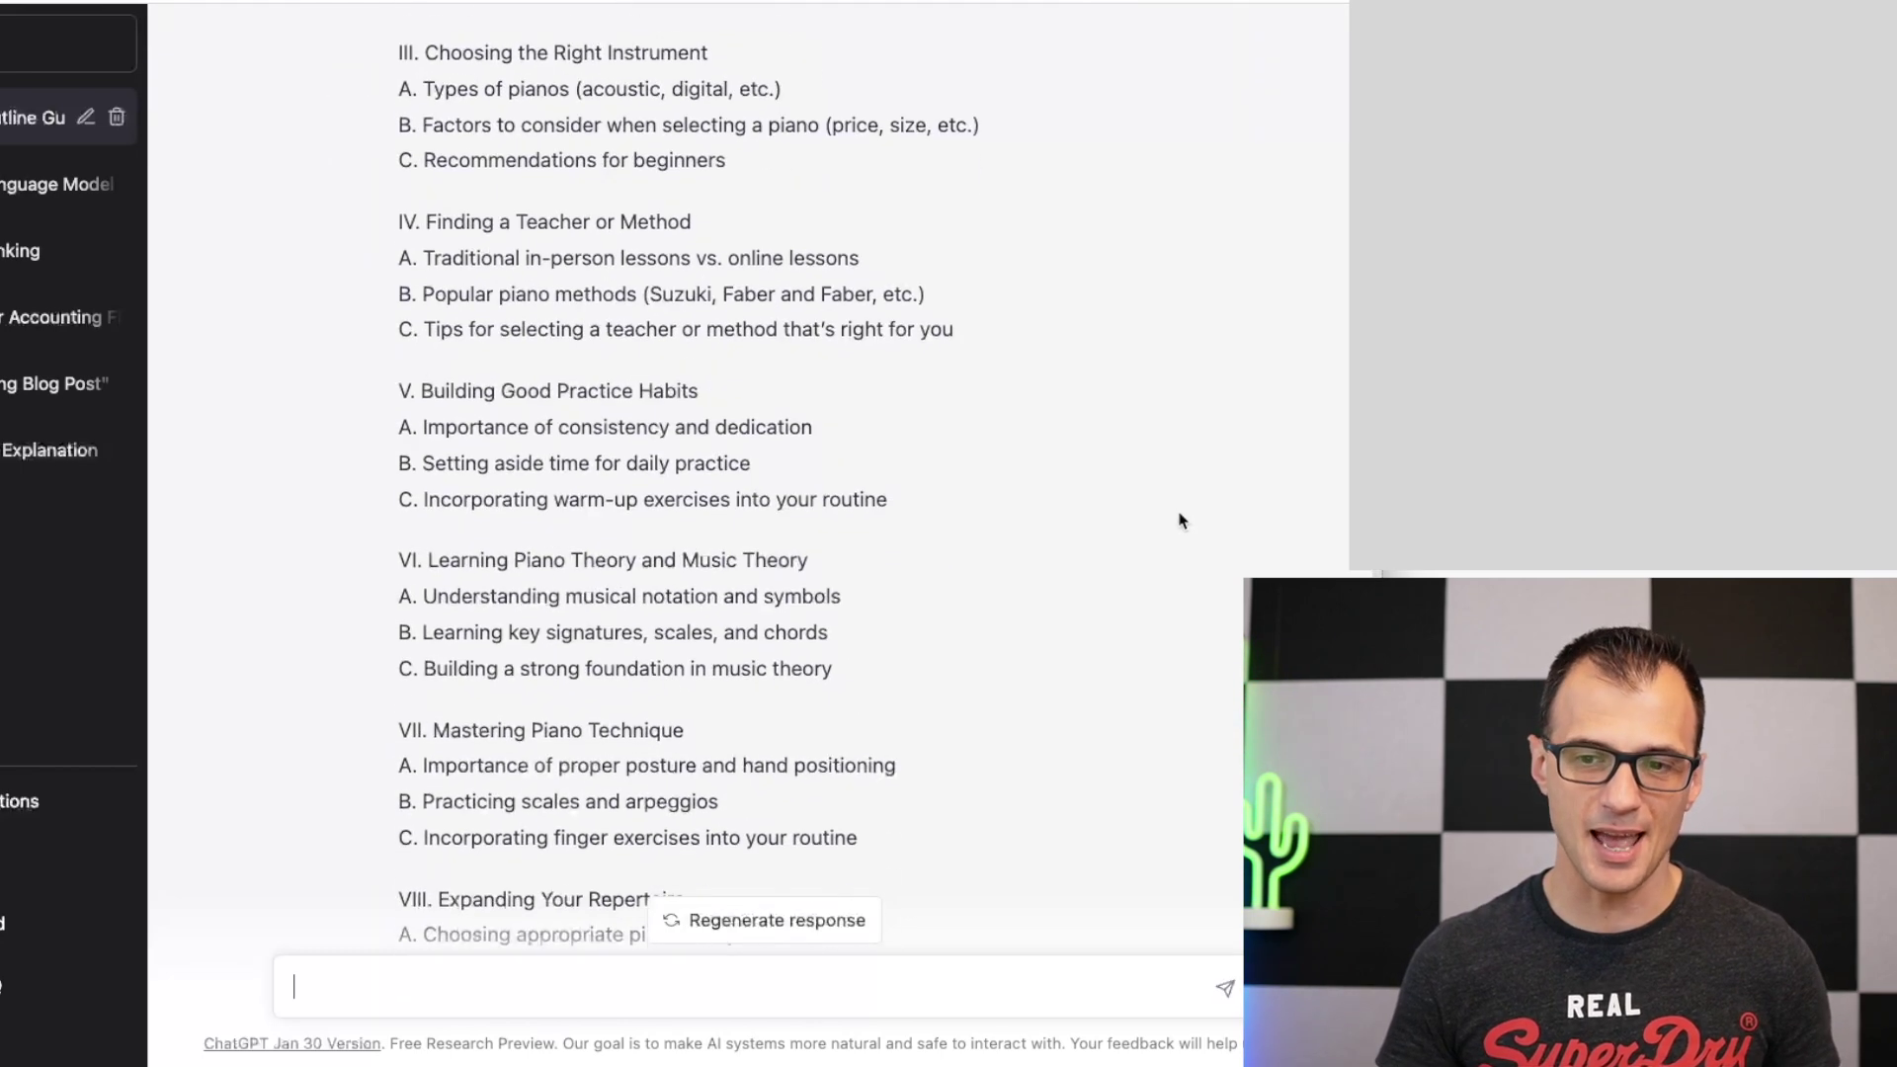
{"action": "scroll", "coordinate": [1179, 521], "scroll_direction": "down", "scroll_amount": 6}
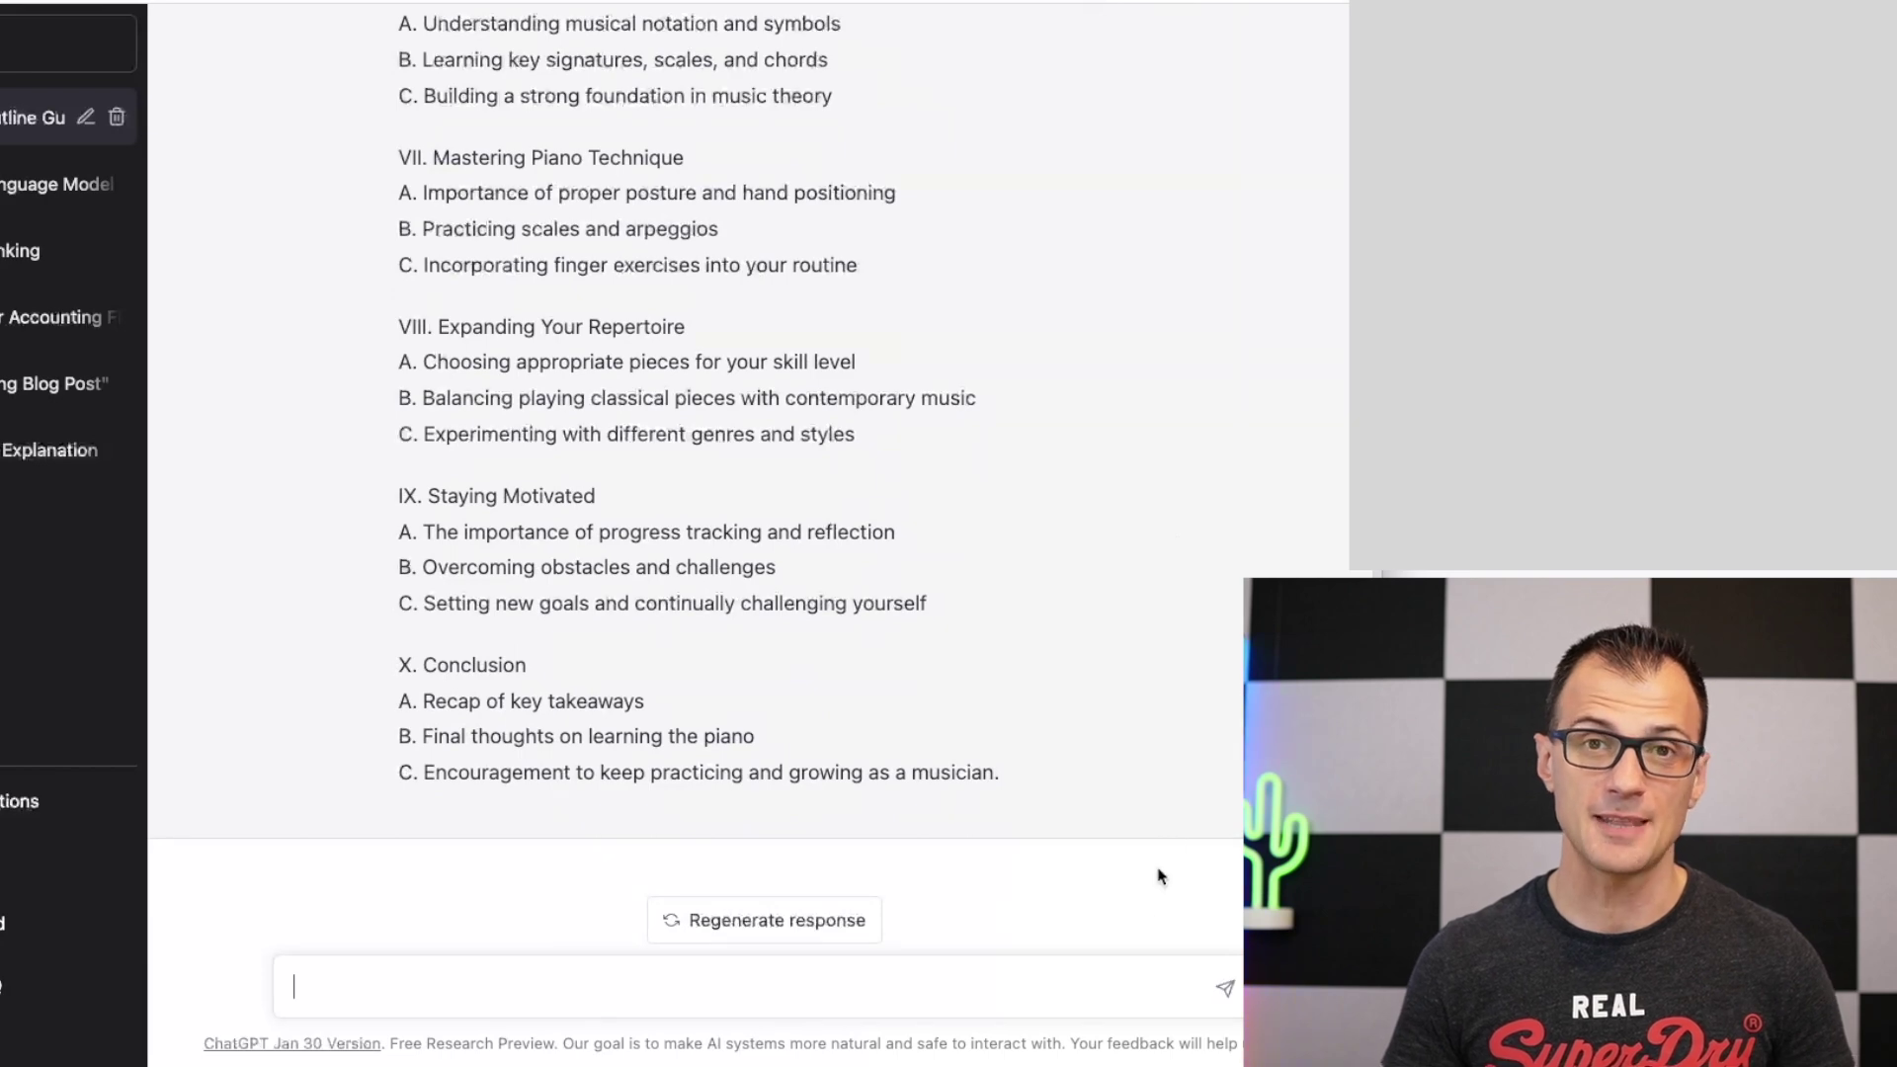
{"action": "scroll", "coordinate": [1136, 776], "scroll_direction": "up", "scroll_amount": 12}
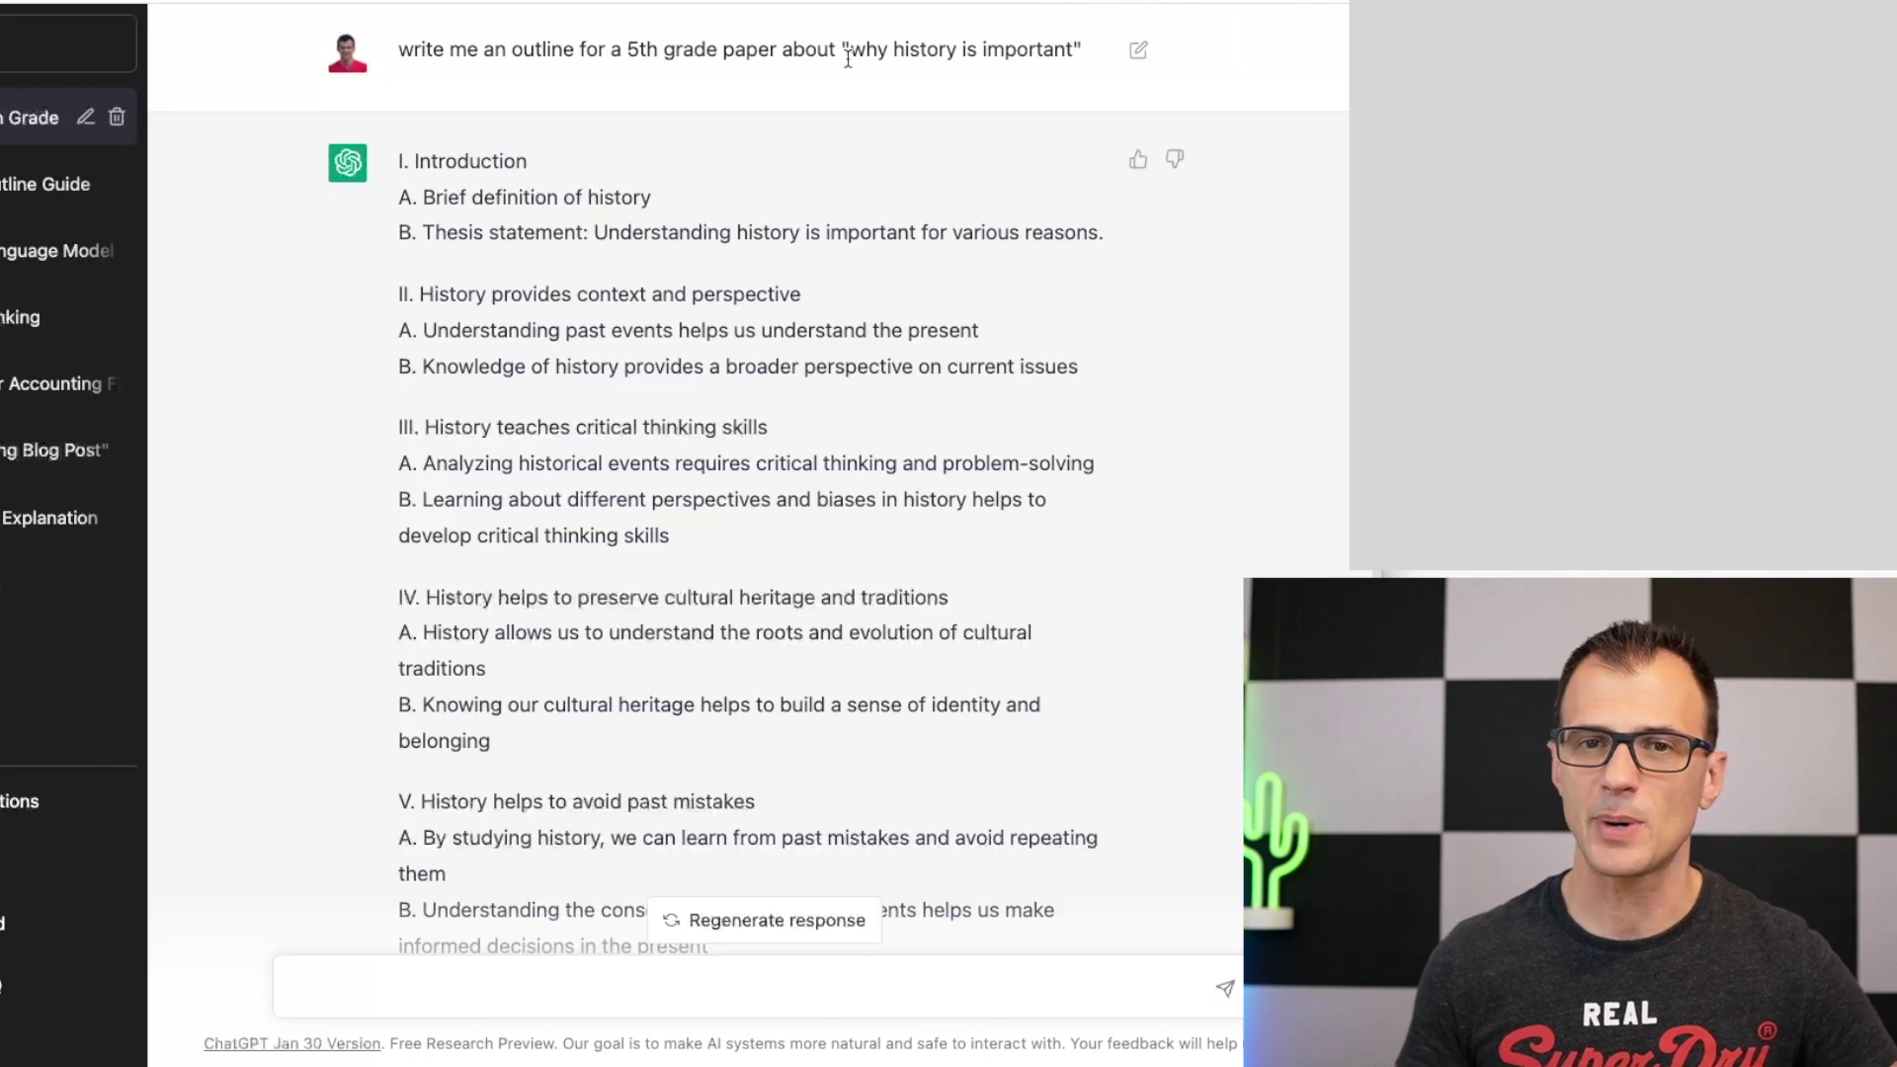
Examine the outline for a 5th grade paper about "why history is important" and highlight the topic in its prompt
{"action": "left_click_drag", "start_coordinate": [1084, 50], "coordinate": [830, 49]}
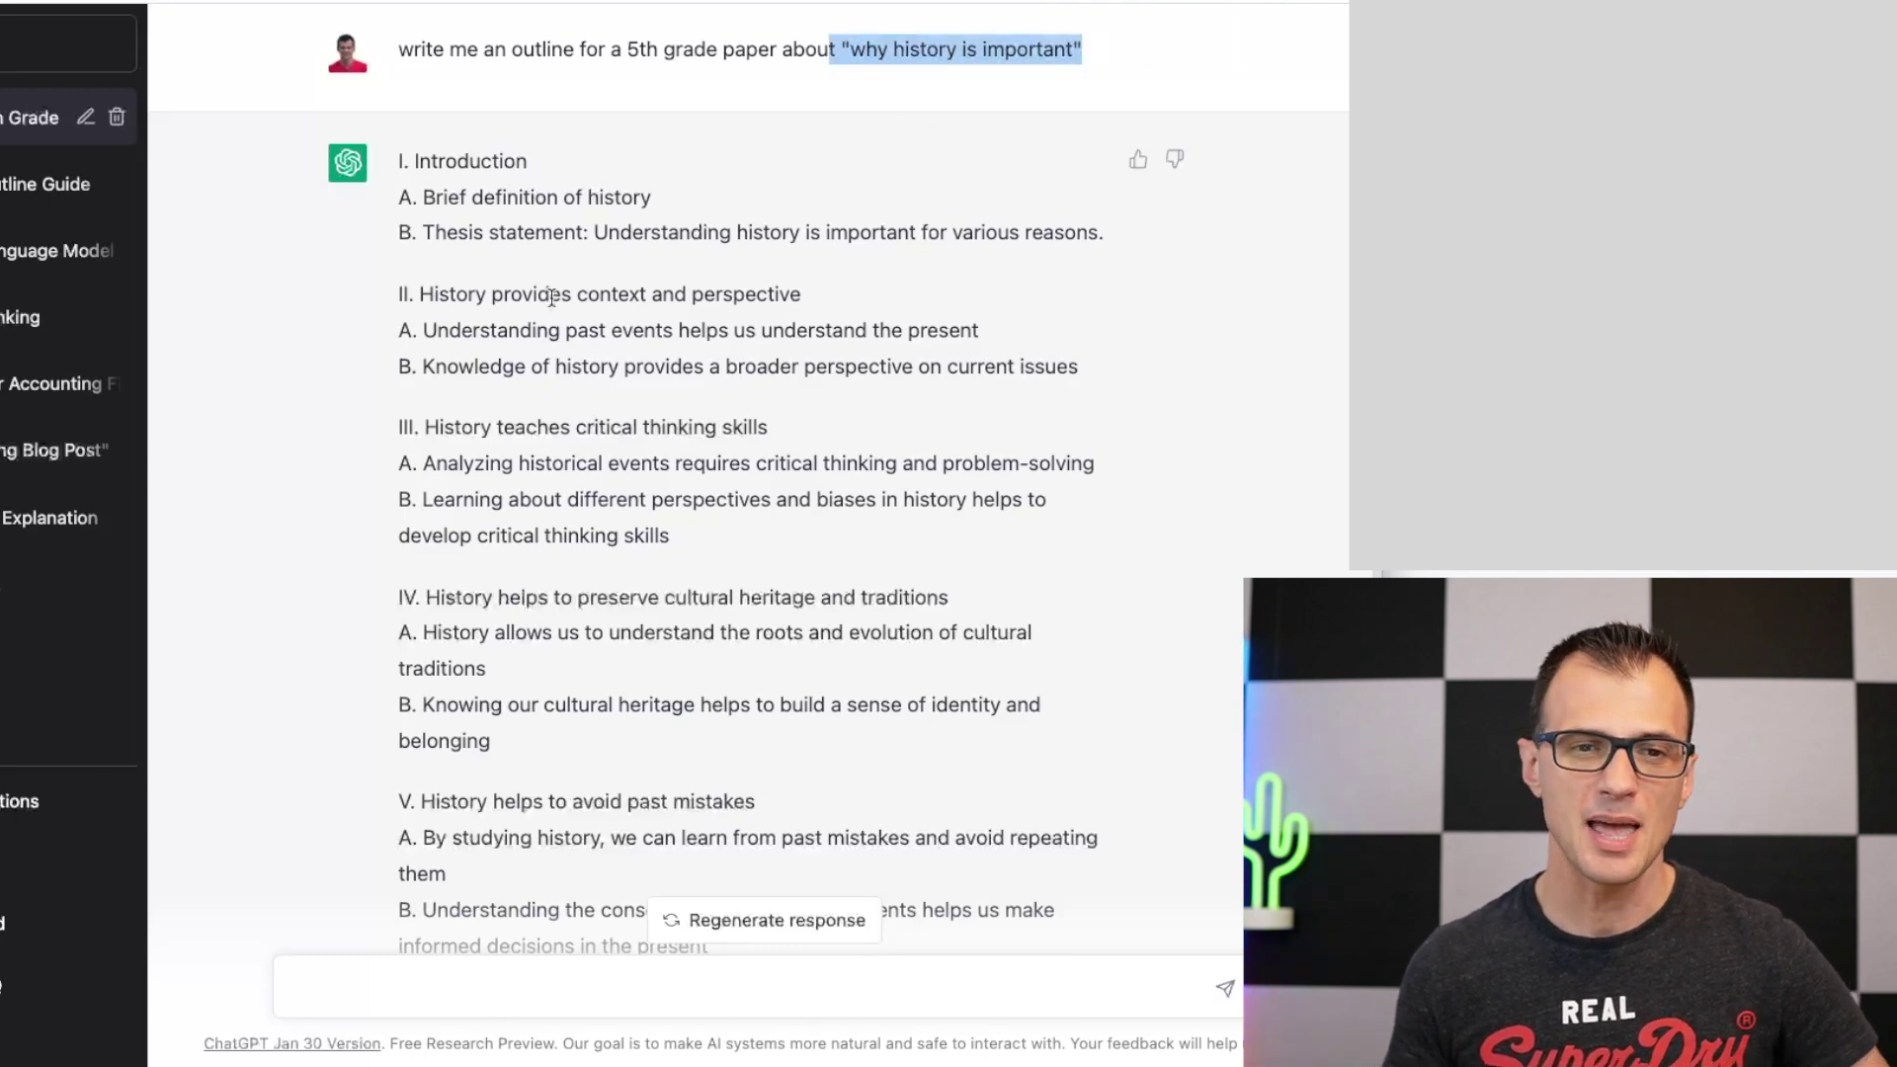
{"action": "scroll", "coordinate": [872, 496], "scroll_direction": "down", "scroll_amount": 3}
{"action": "scroll", "coordinate": [614, 728], "scroll_direction": "up", "scroll_amount": 3}
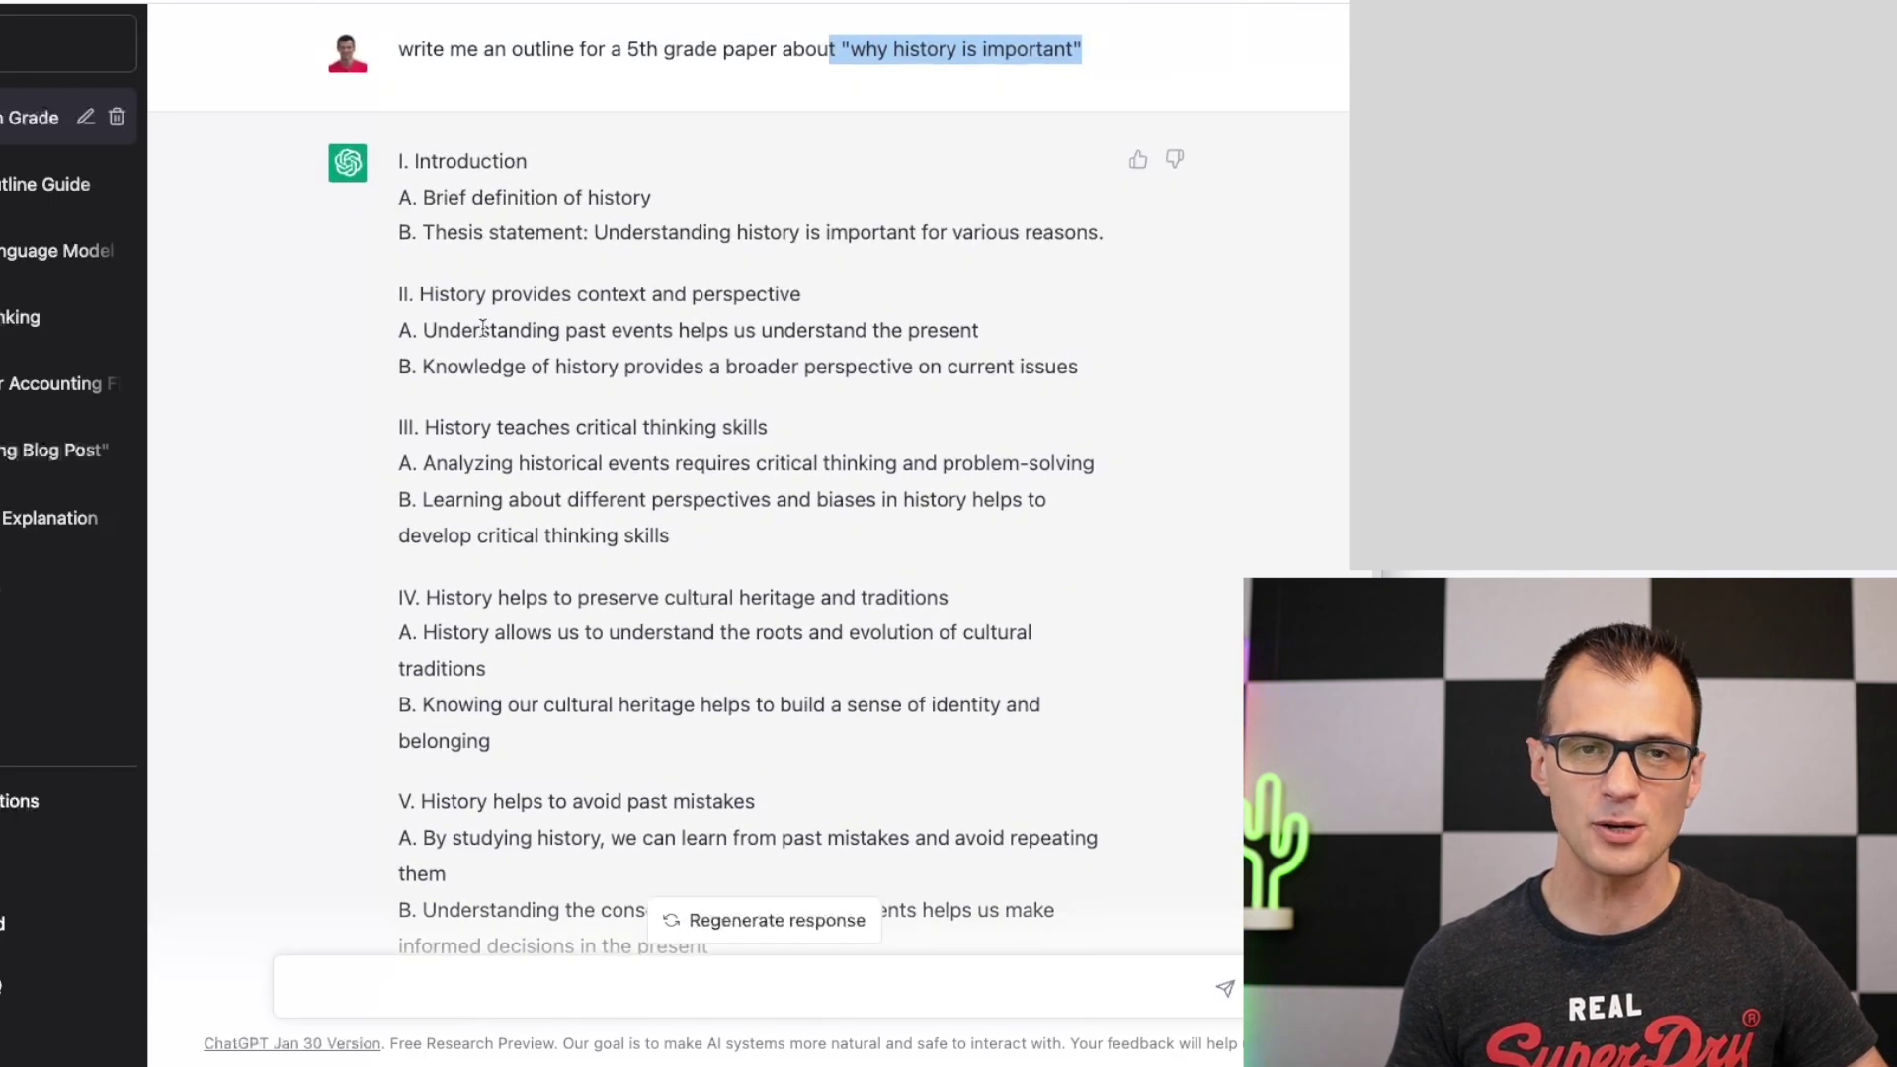
{"action": "scroll", "coordinate": [482, 328], "scroll_direction": "down", "scroll_amount": 3}
Start a new chat and submit "generate 5 captions for a funny photo of my child eating watermelon"
{"action": "left_click", "coordinate": [70, 43]}
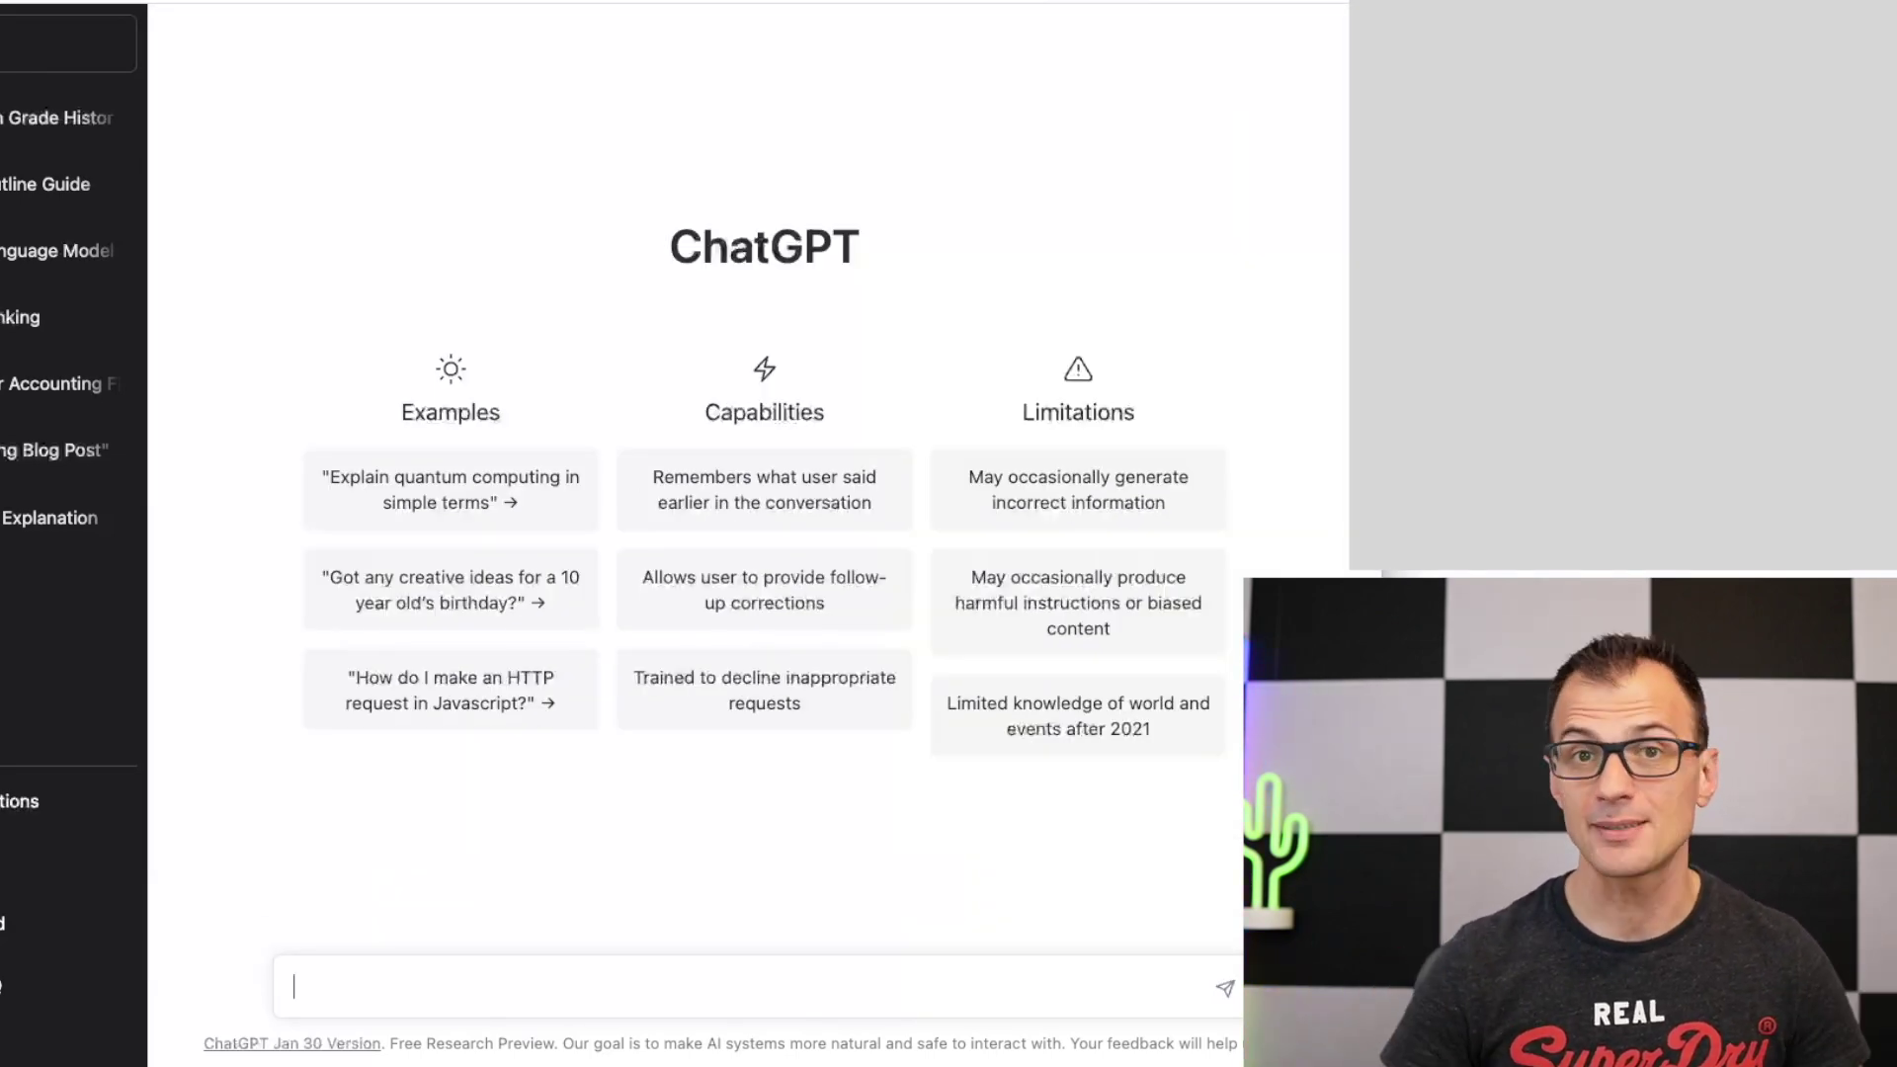
{"action": "type", "text": "generate 5 captions for a funny photo of my child"}
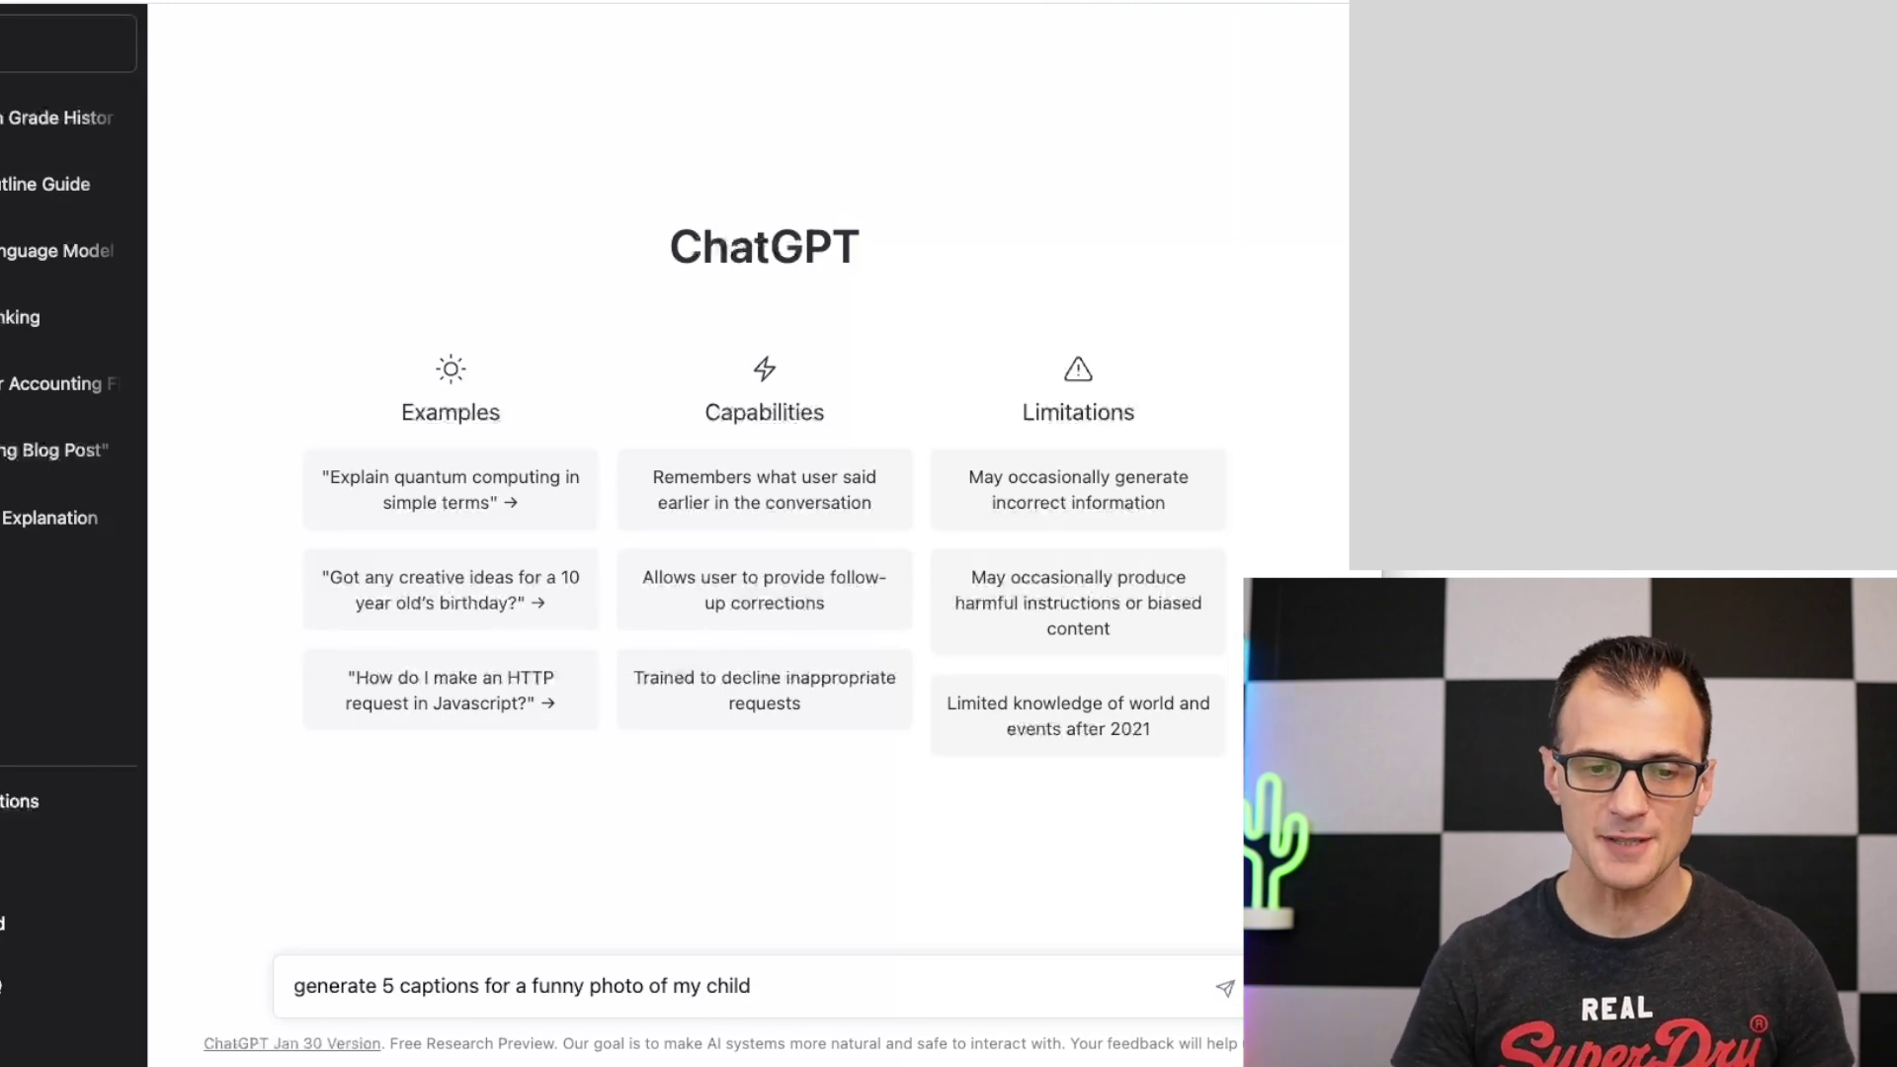
{"action": "type", "text": "eating"}
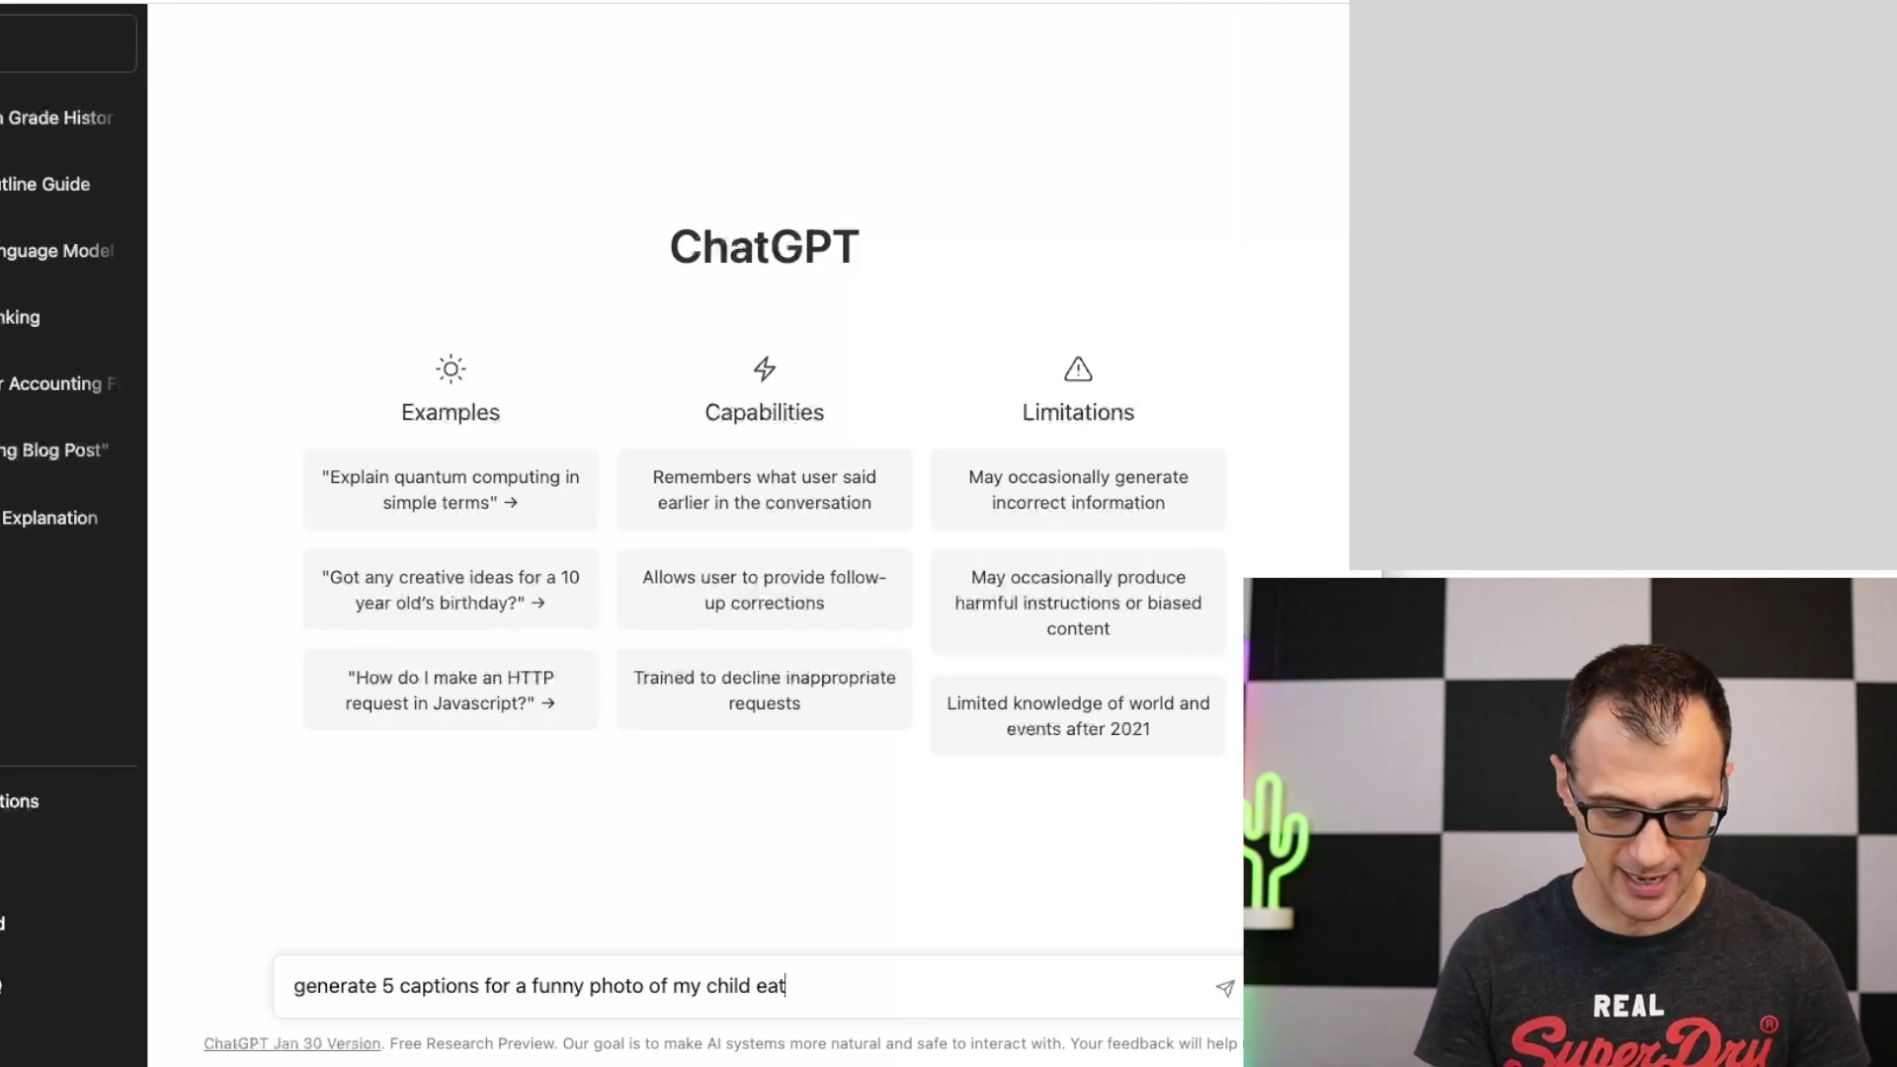
{"action": "key", "text": "BackSpace"}
{"action": "key", "text": "BackSpace"}
{"action": "key", "text": "BackSpace"}
{"action": "type", "text": "ing watermelon"}
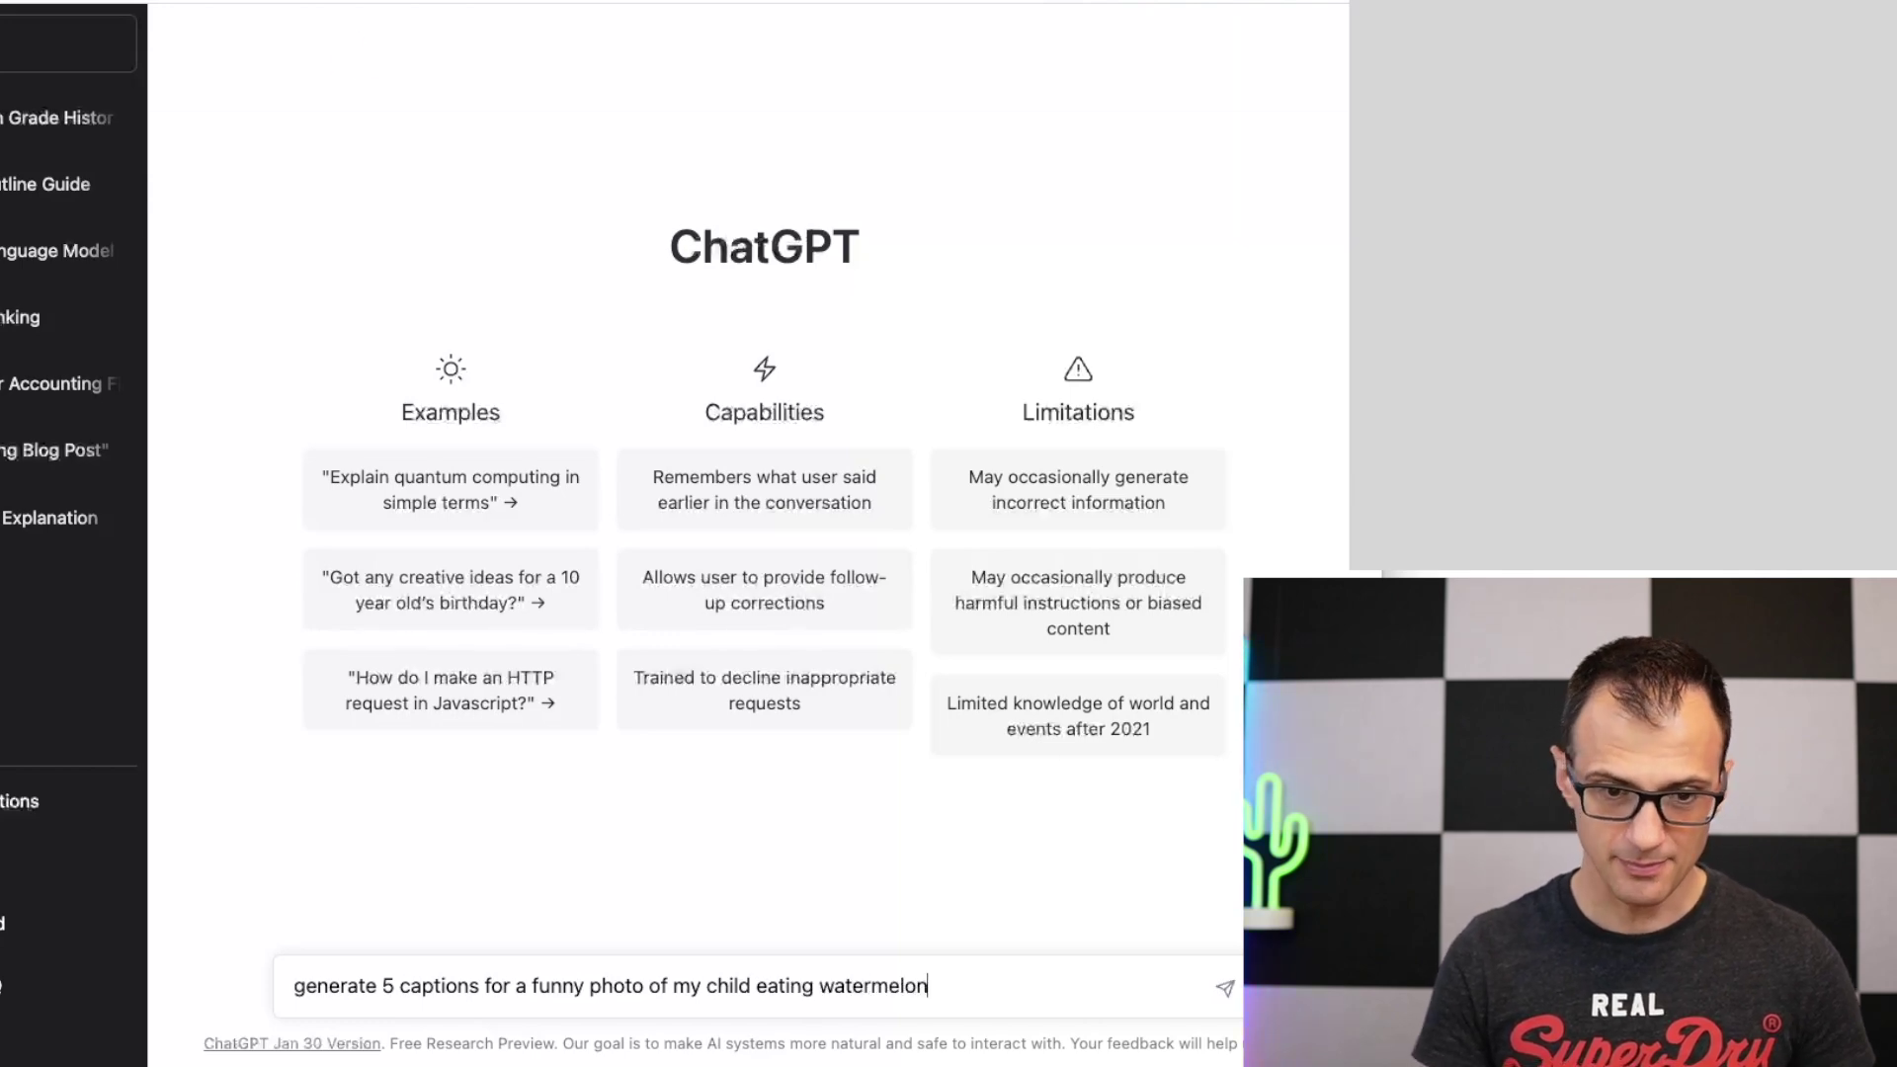
{"action": "key", "text": "Return"}
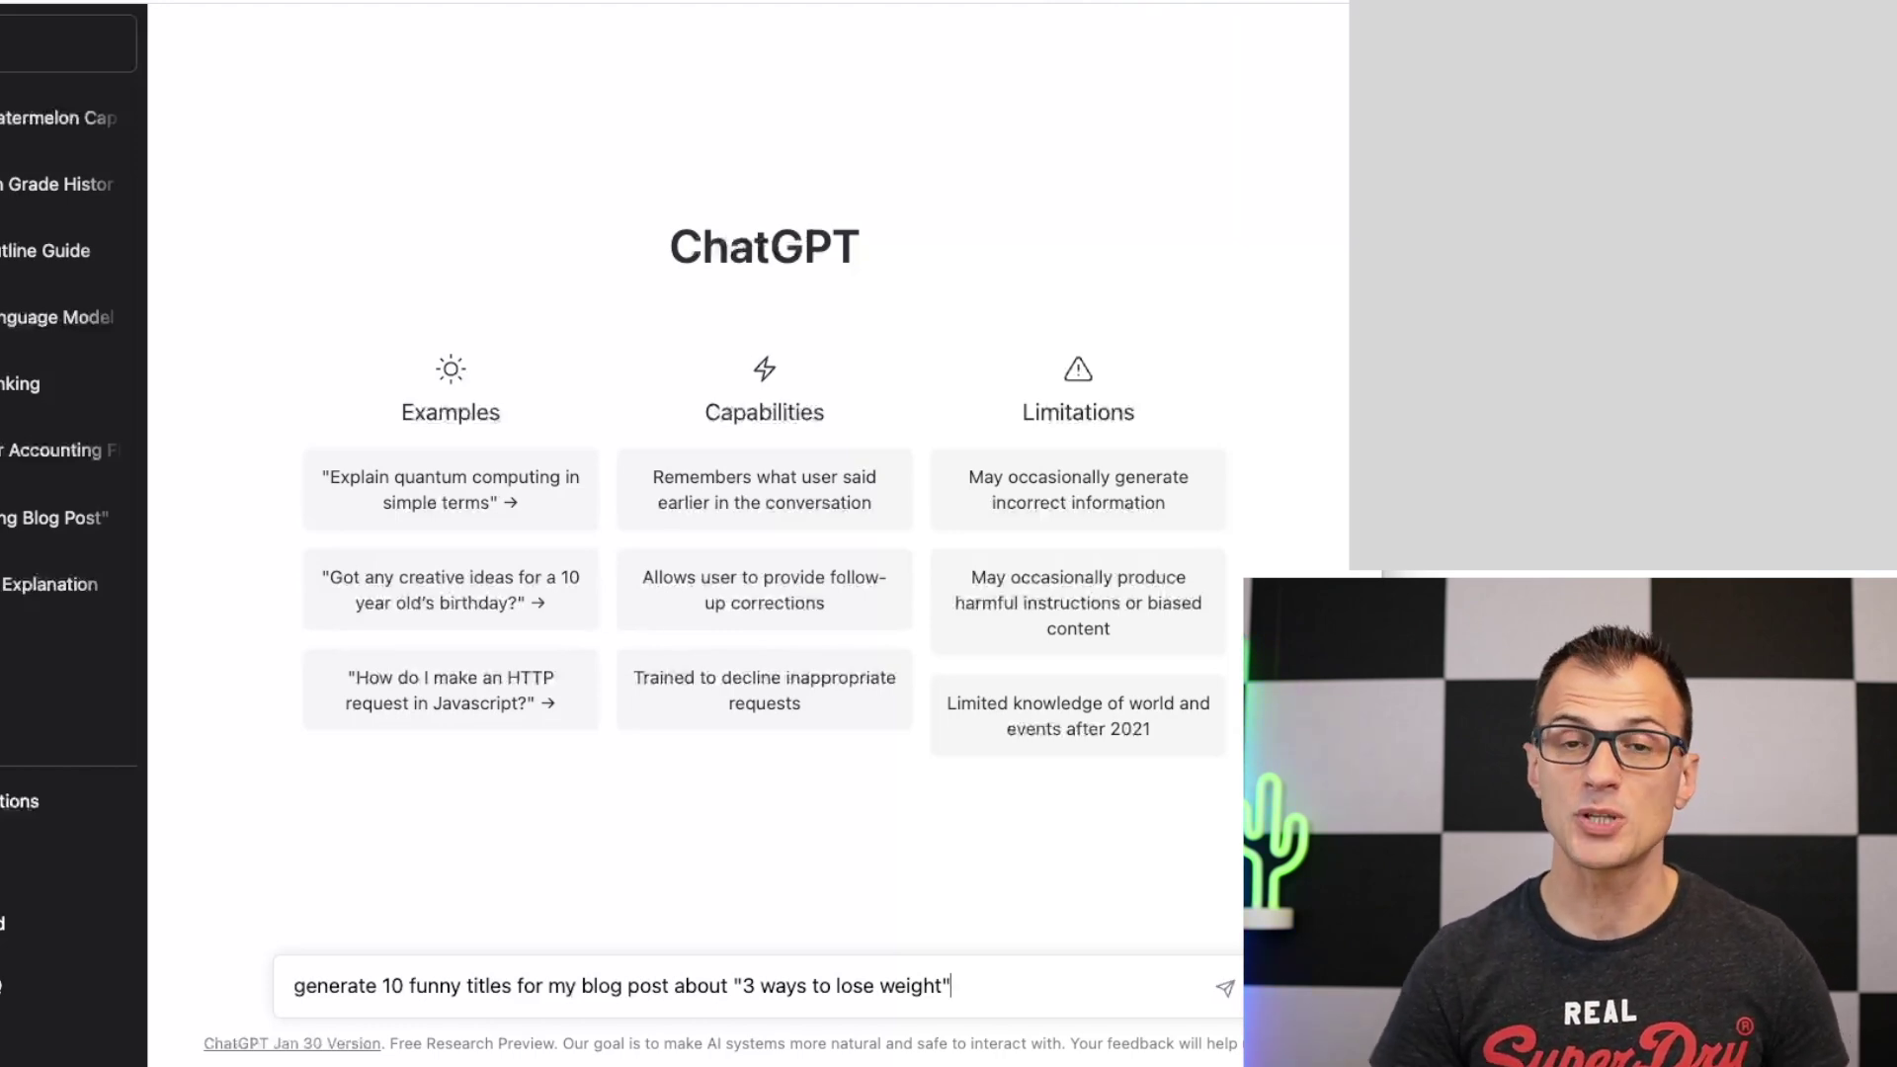
Submit "generate 10 funny titles for my blog post about "3 ways to lose weight"" and regenerate the response
{"action": "key", "text": "Return"}
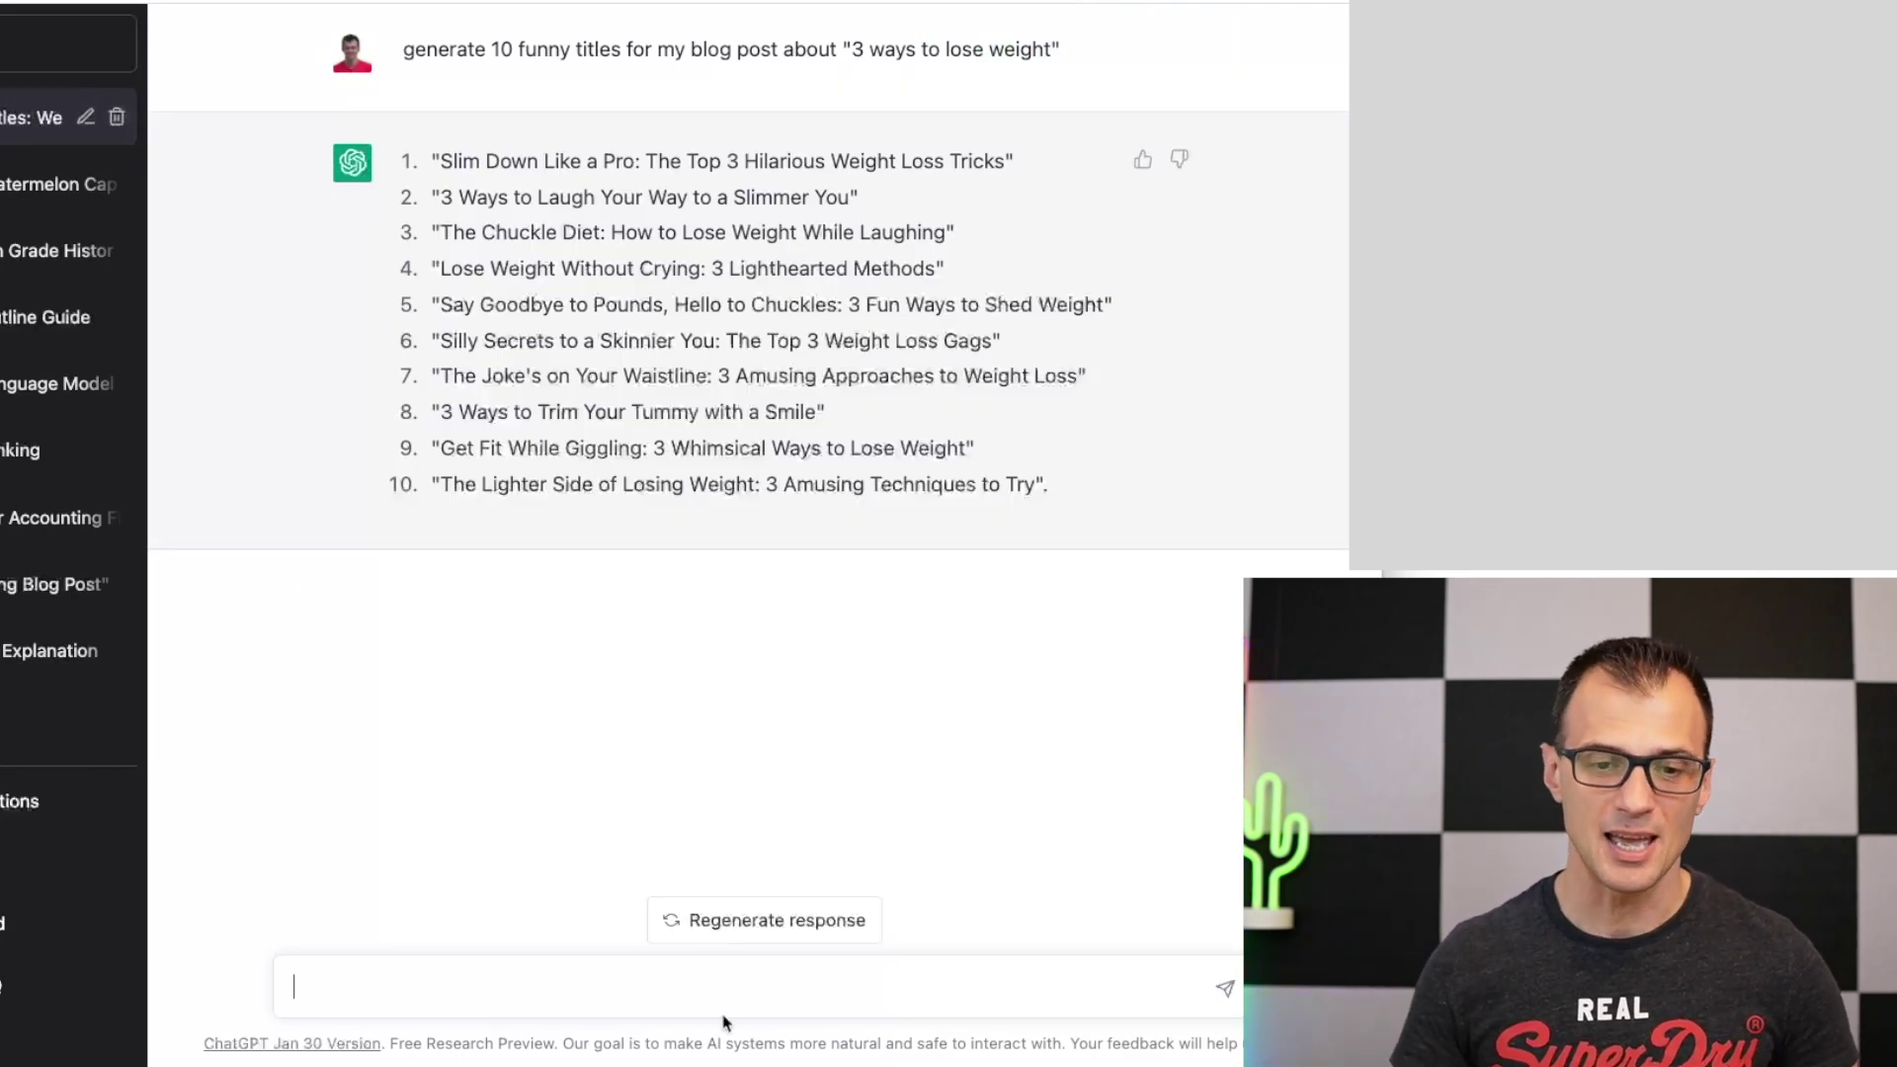
{"action": "left_click", "coordinate": [768, 931]}
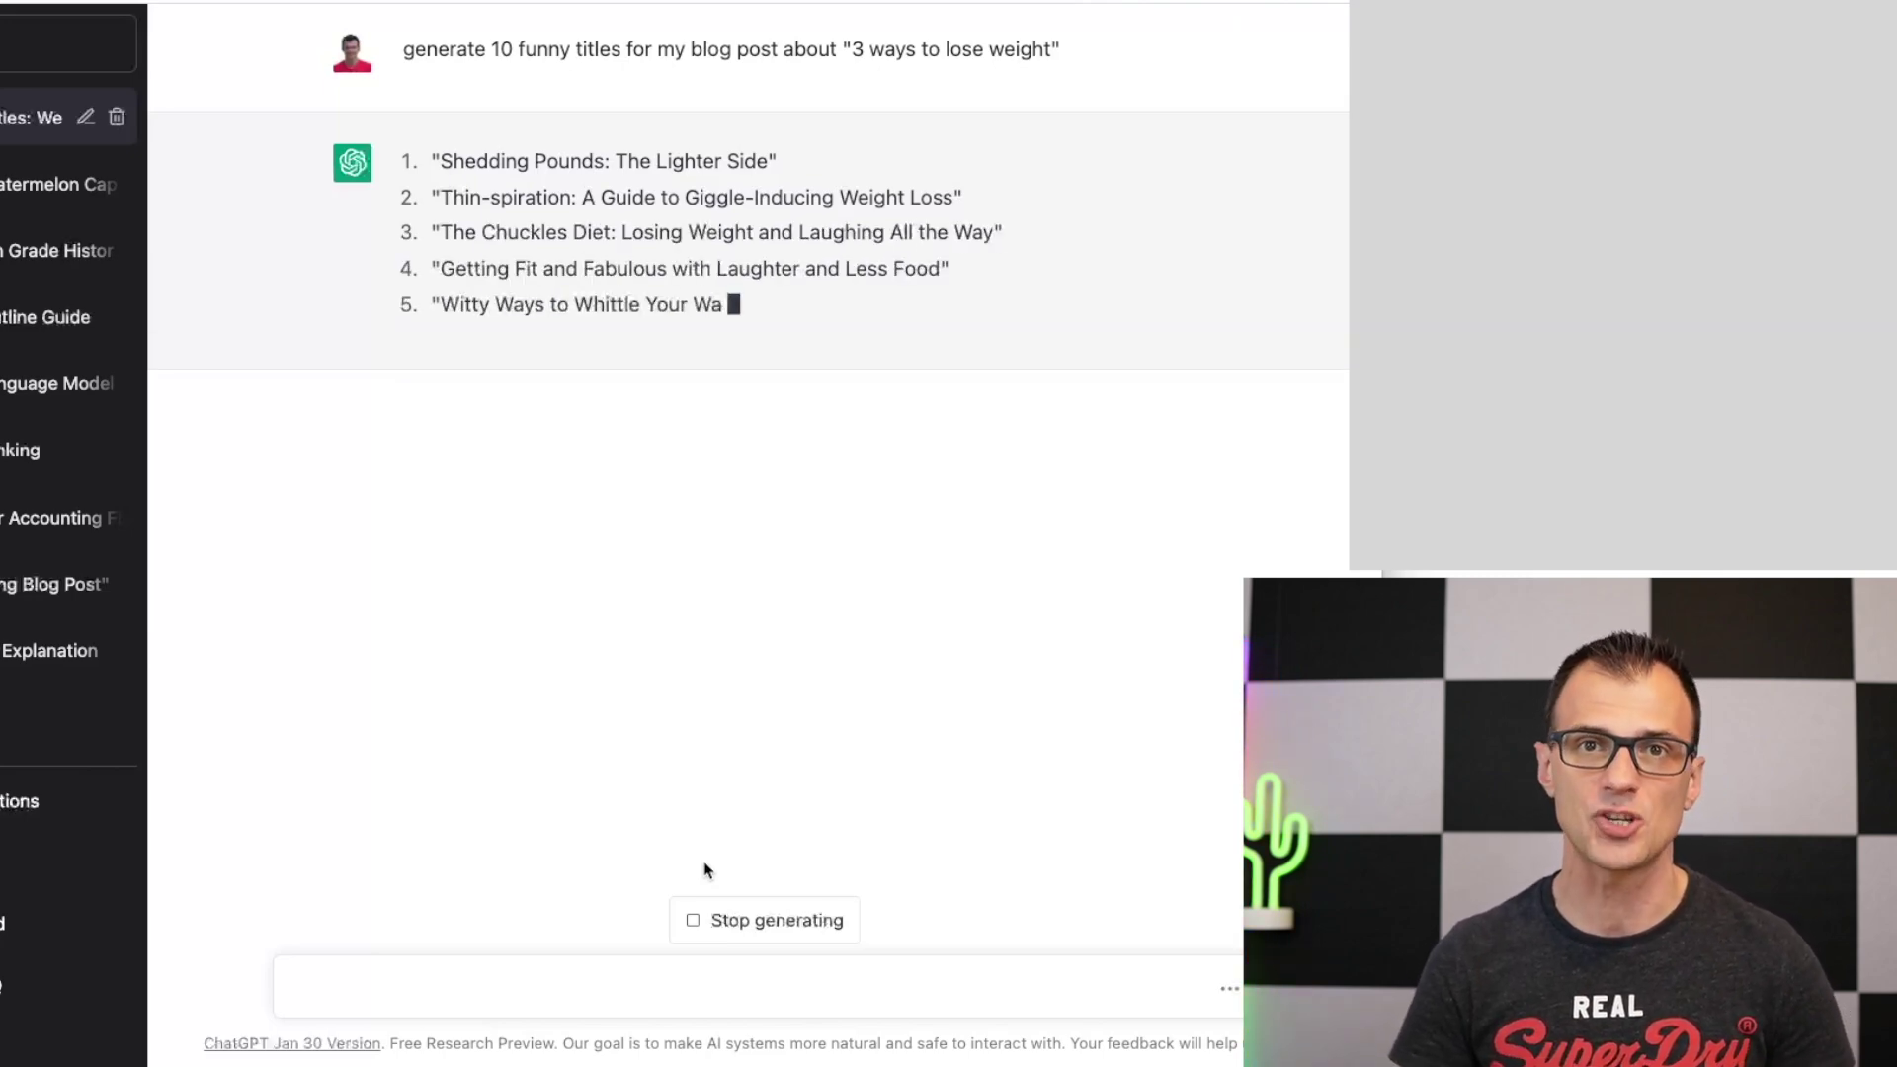
{"action": "left_click_drag", "start_coordinate": [425, 197], "coordinate": [969, 203]}
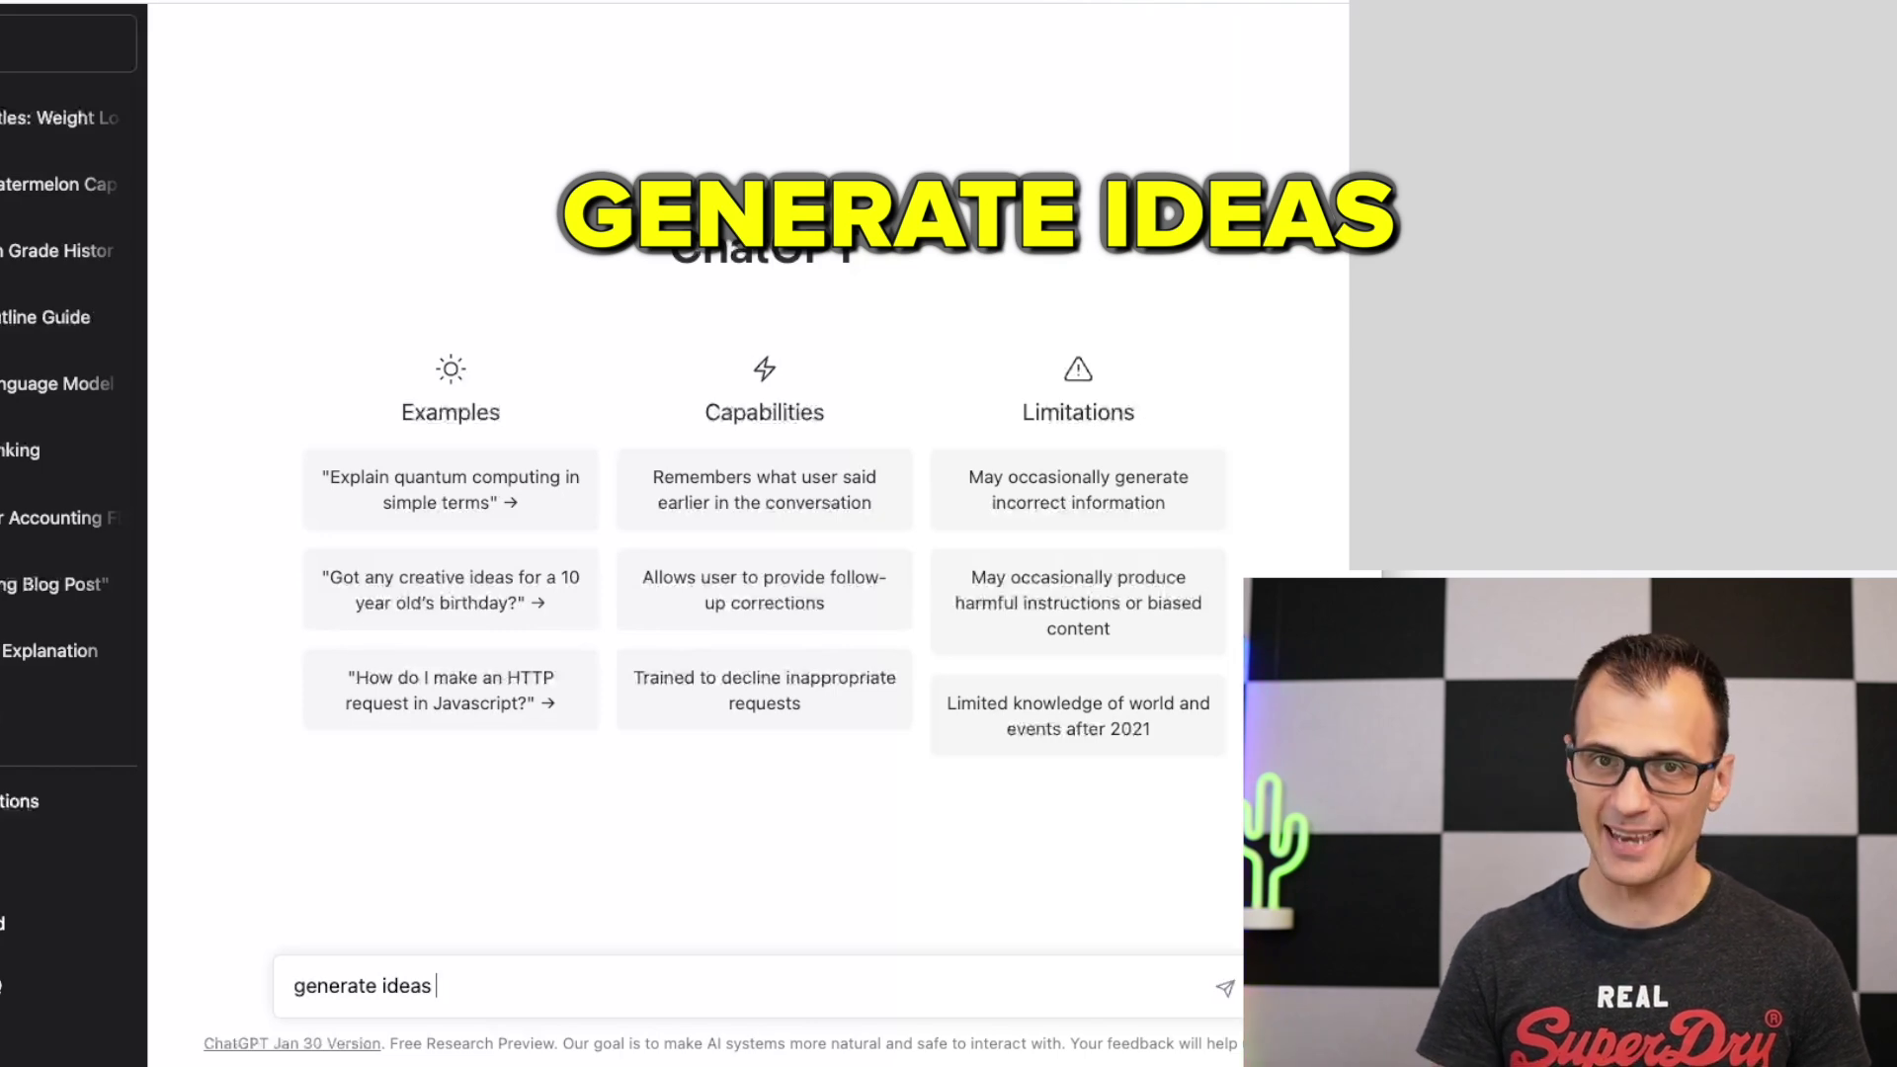
Complete the prompt as "generate ideas for my honeymoon" and submit it
{"action": "type", "text": "for my "}
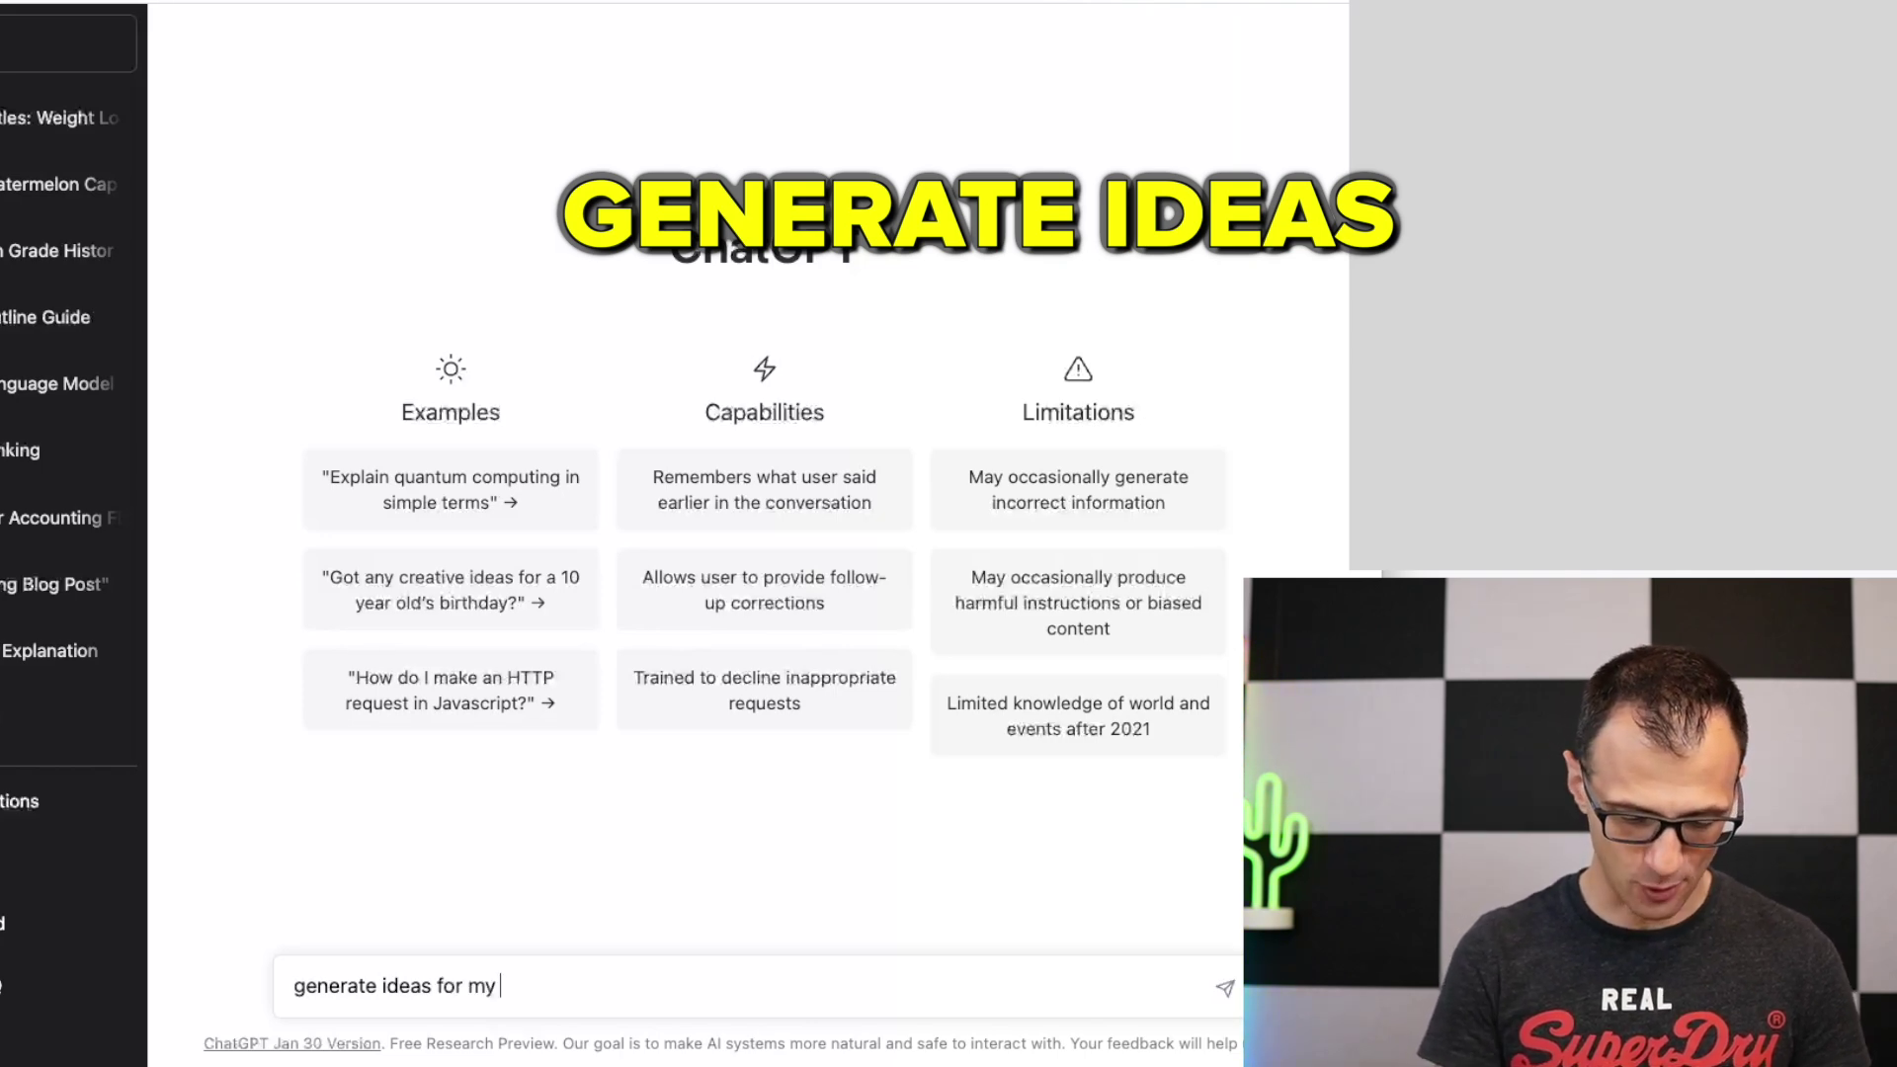
{"action": "type", "text": "honeymoon"}
{"action": "key", "text": "Return"}
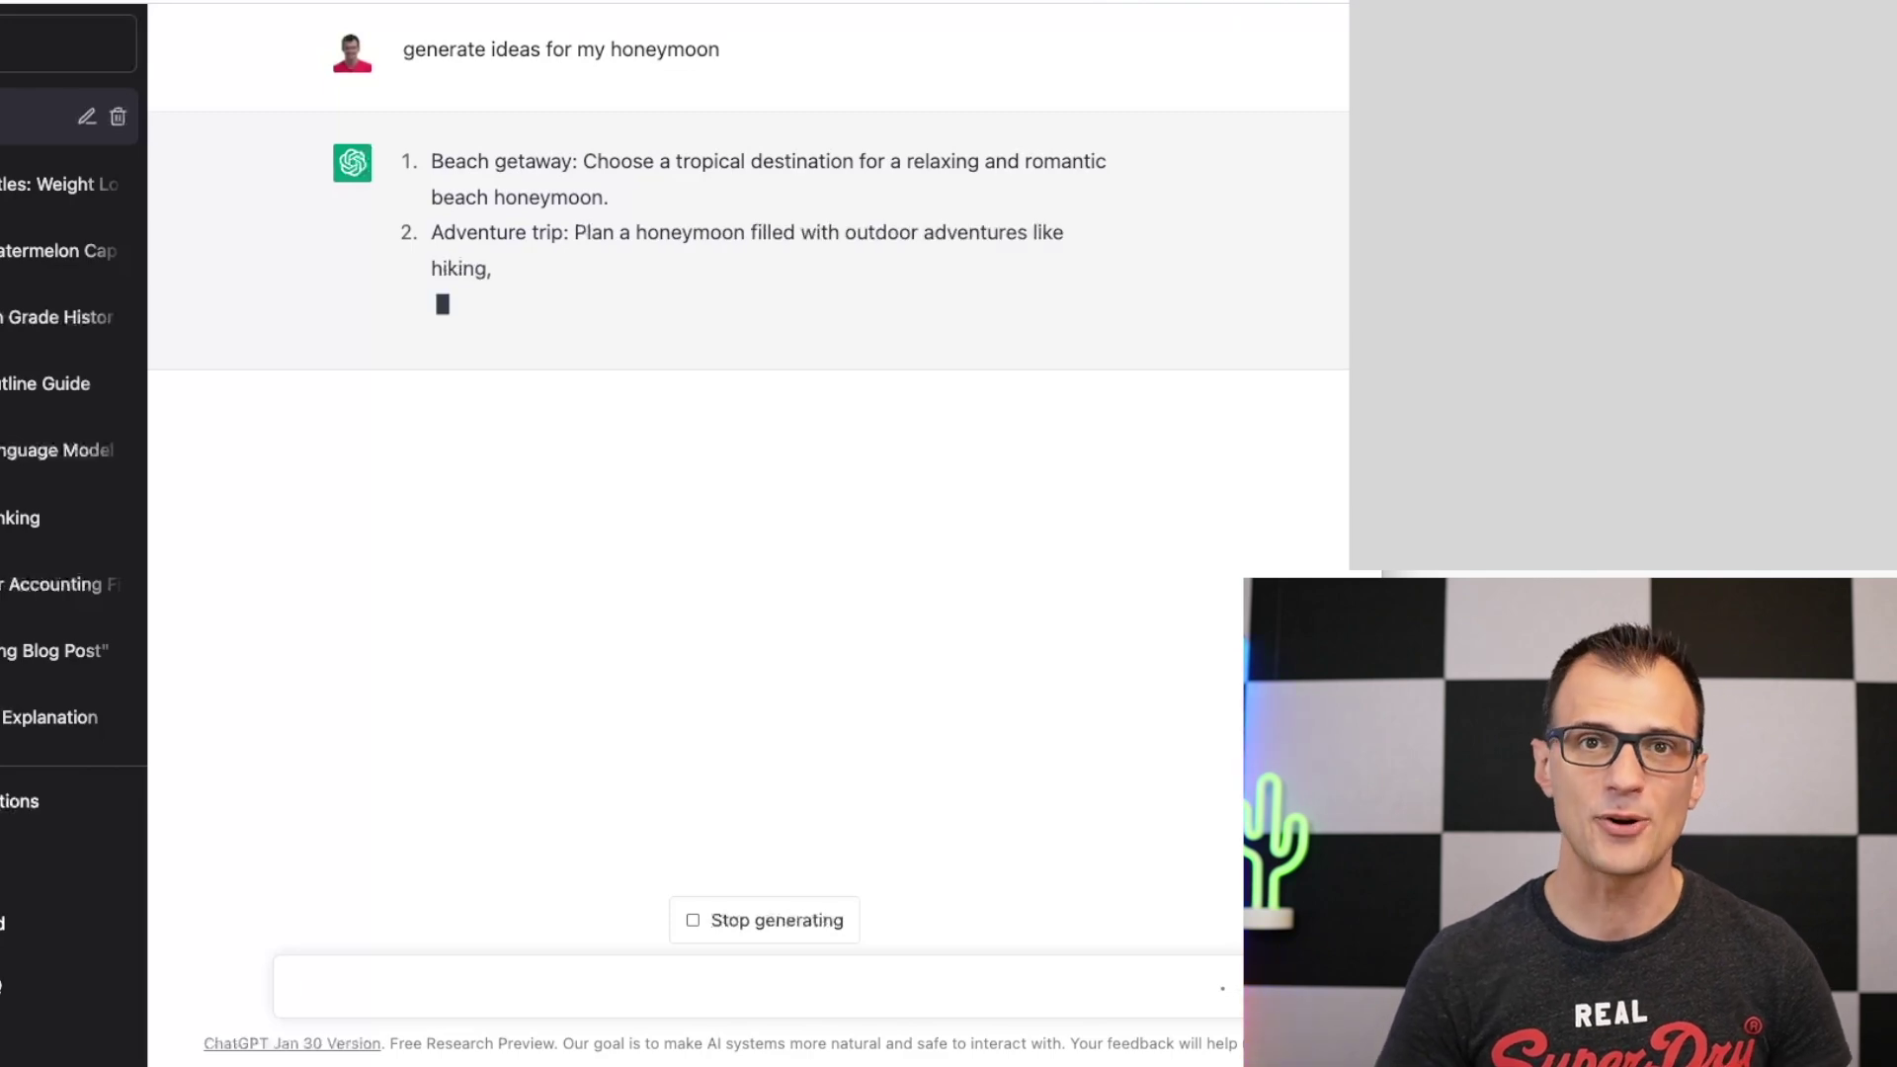
Submit "generate ideas for a gift for my 10-year old daughter" and follow up with "make these ideas about sports"
{"action": "type", "text": "generate ideas for a gift for my 10-year old daughter"}
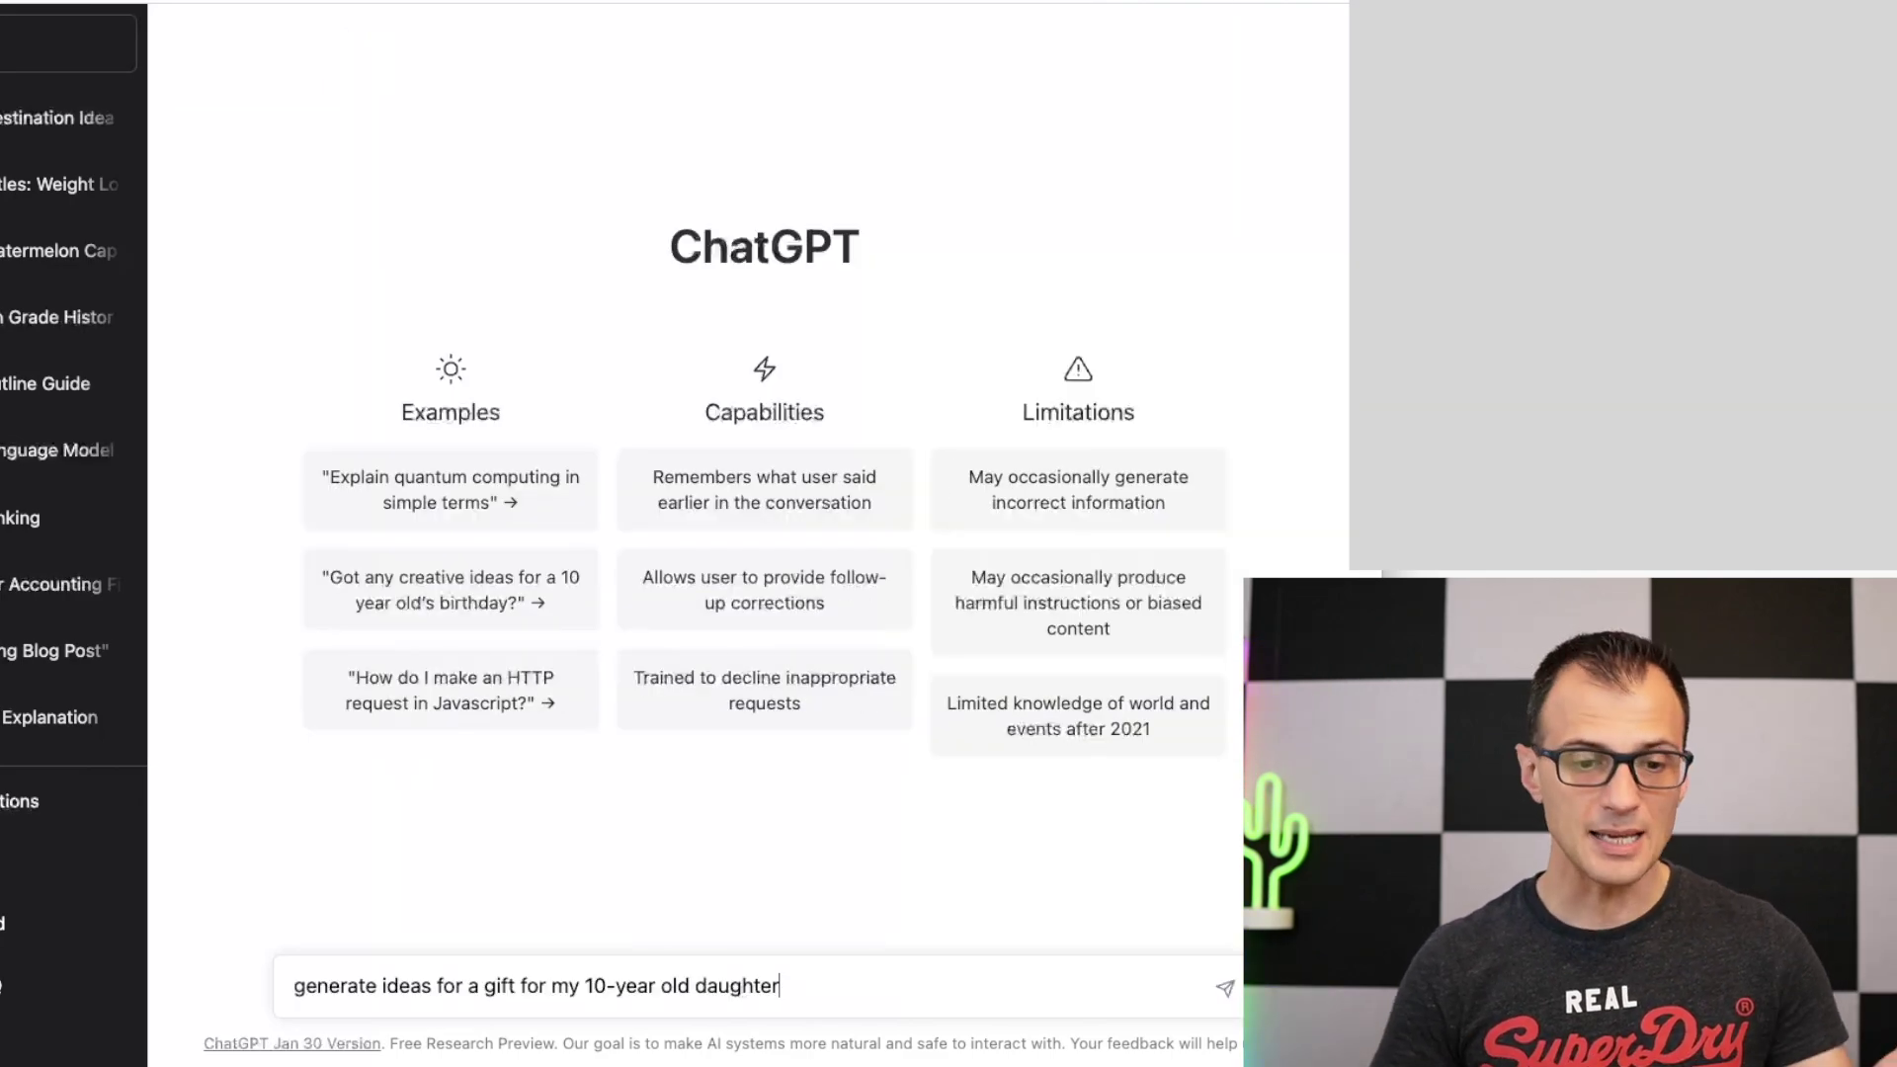
{"action": "key", "text": "Return"}
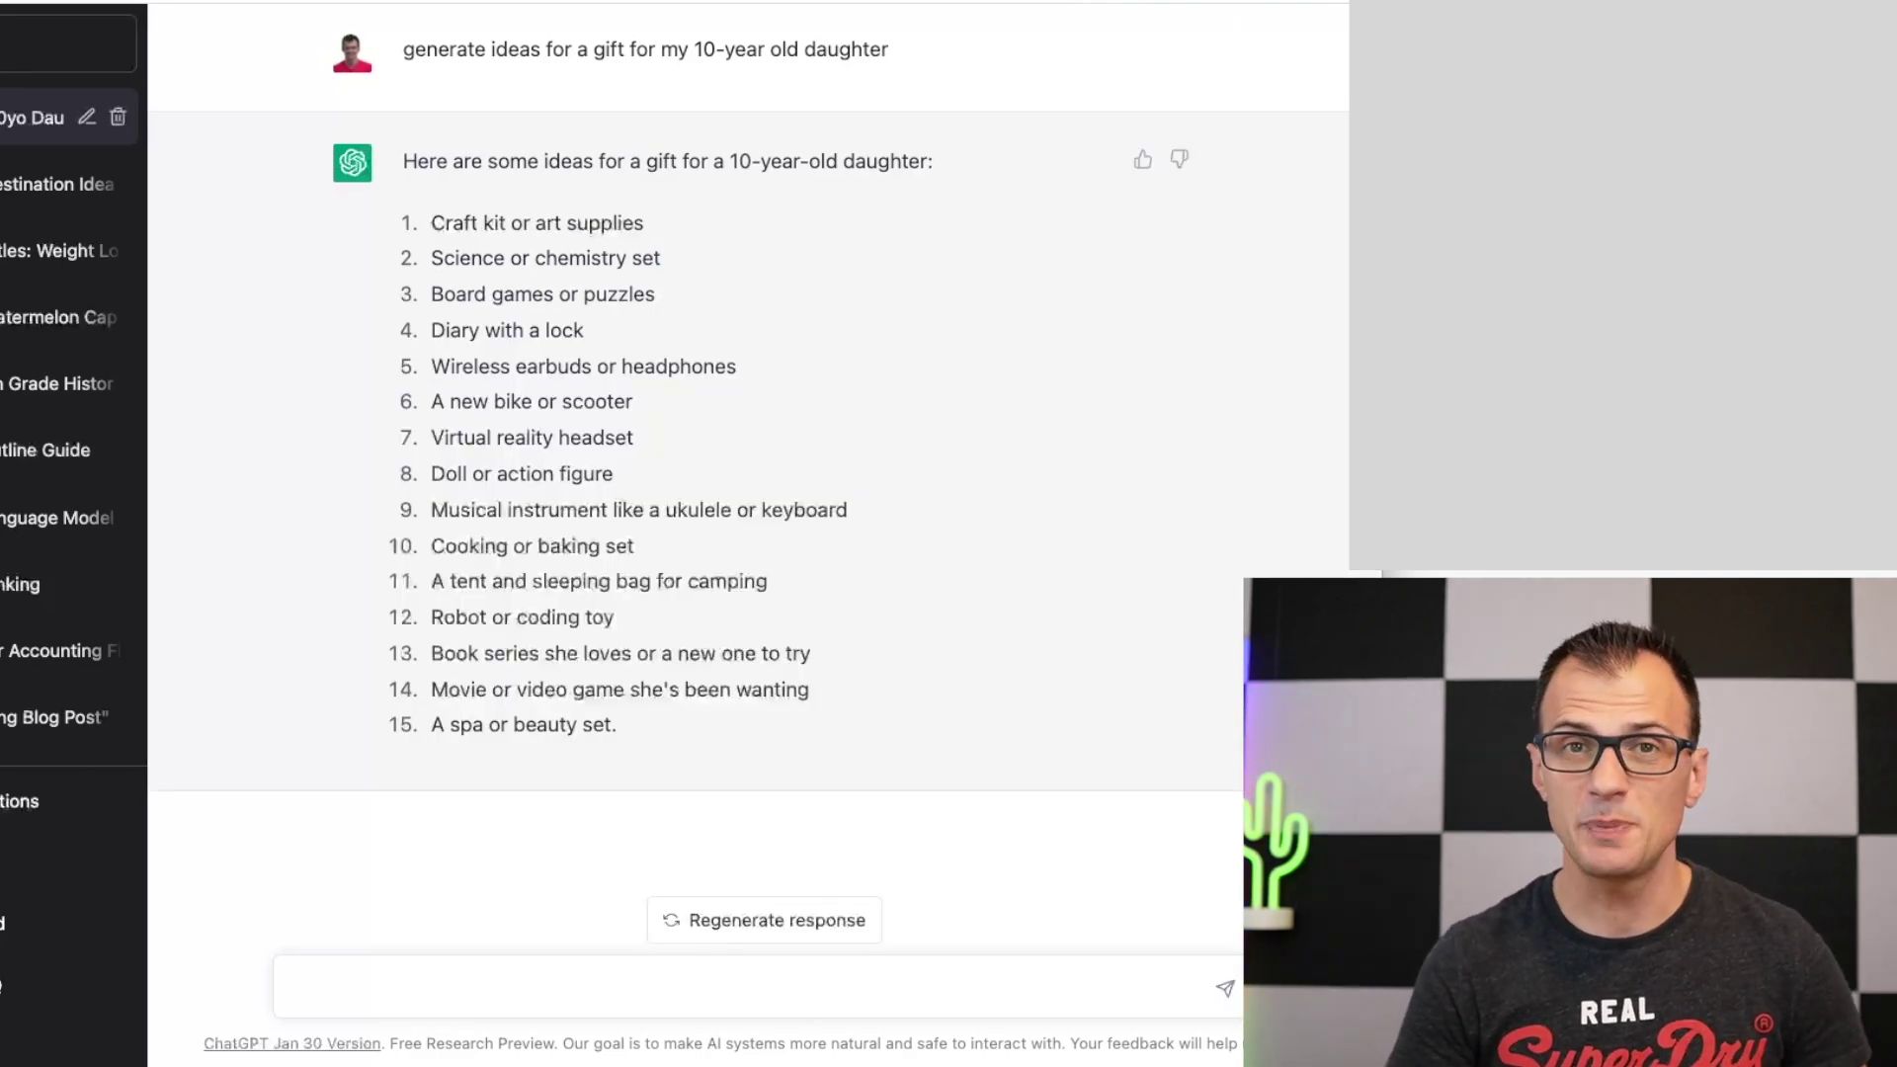
{"action": "type", "text": "make these ideas about sports"}
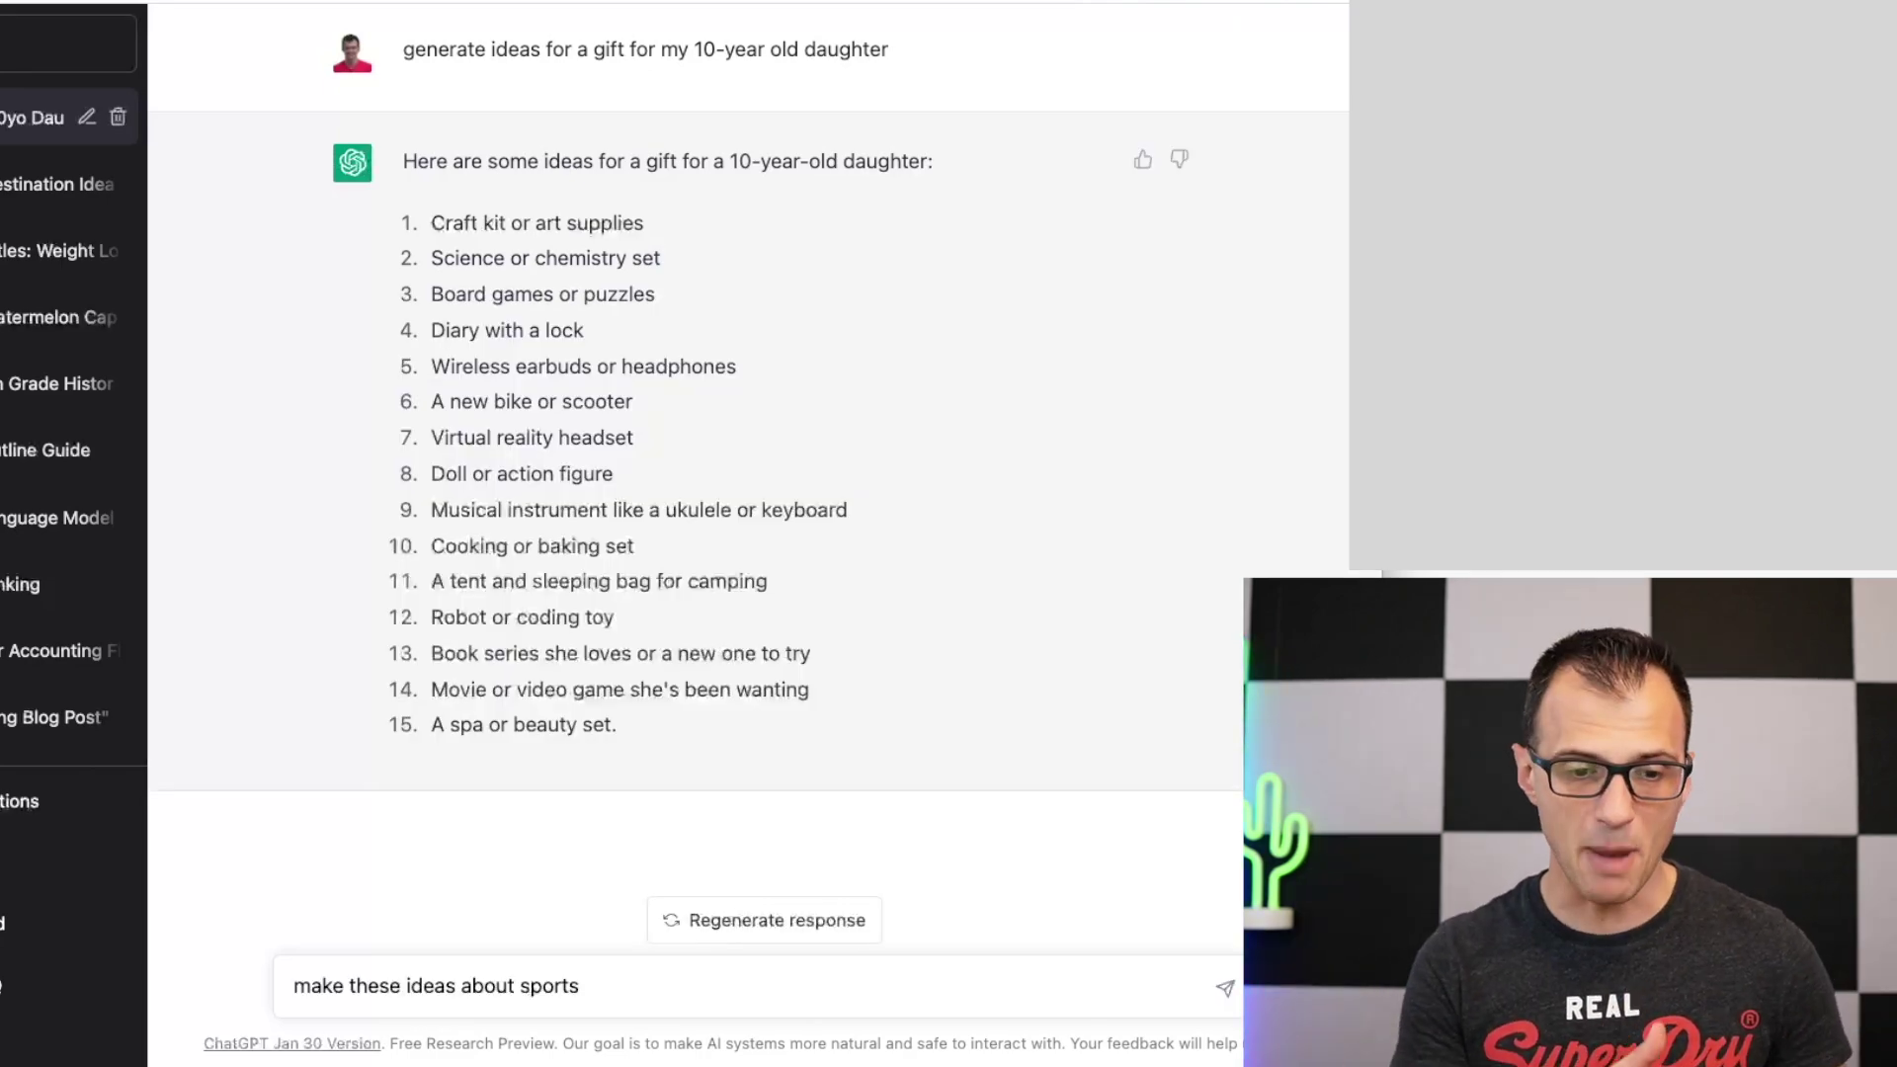
{"action": "key", "text": "Return"}
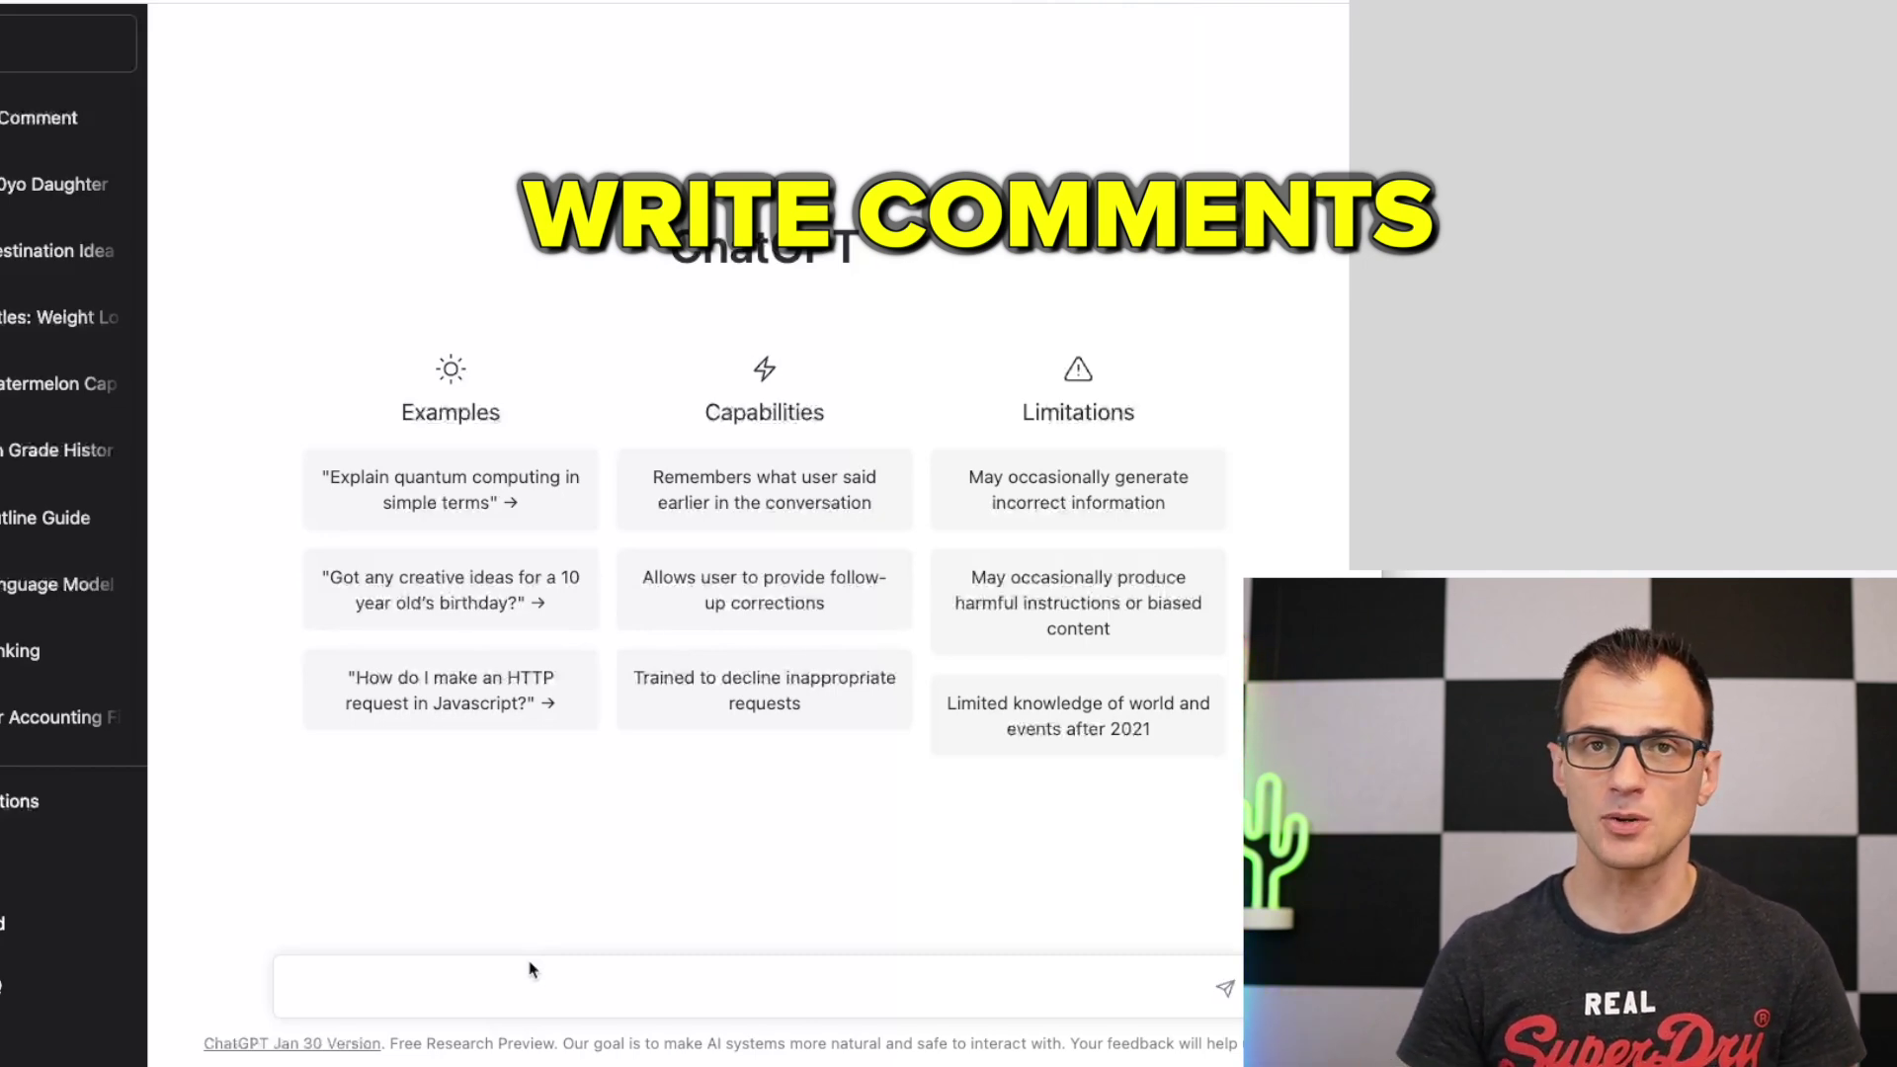
Submit "write me a comment on a facebook post with photos from a 21st birthday party" and follow up with "write me a reply to this comment"
{"action": "type", "text": "write me a comment on a facebook post with photos from a 21st birthday party"}
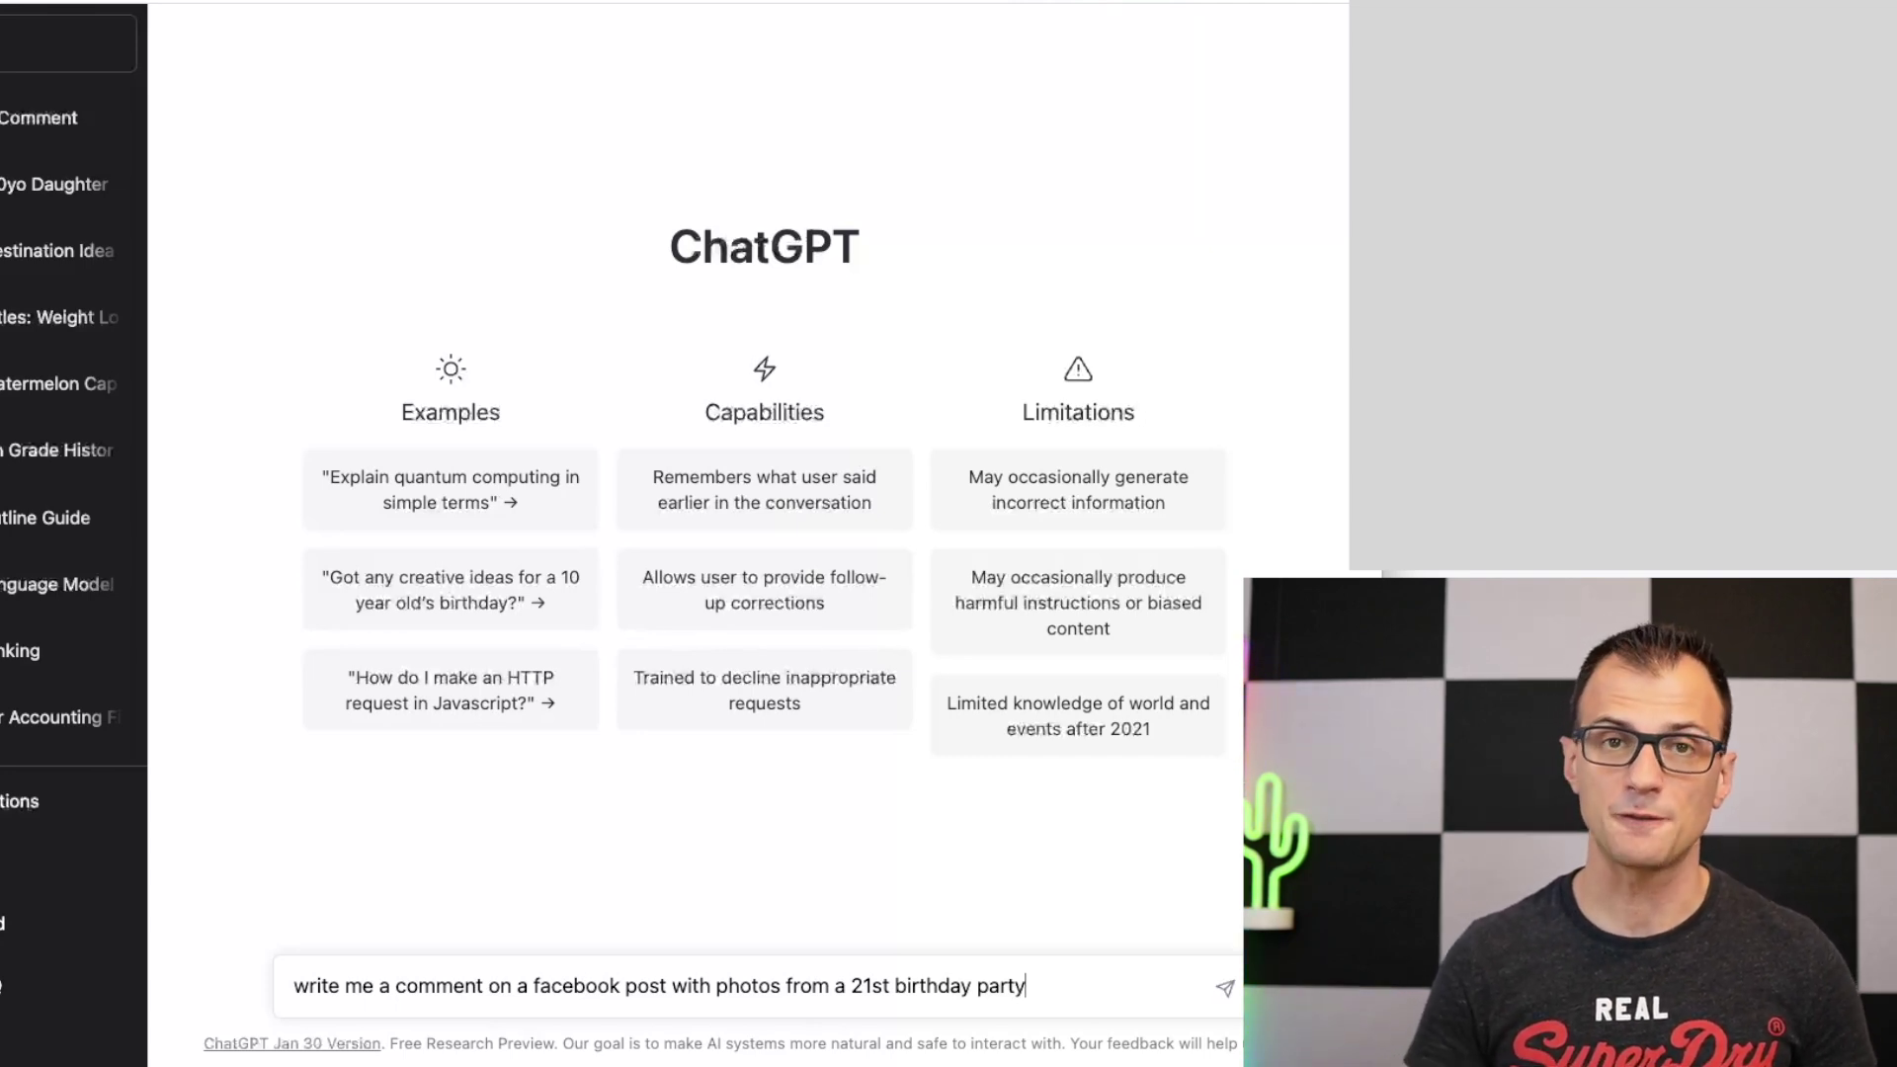
{"action": "key", "text": "Return"}
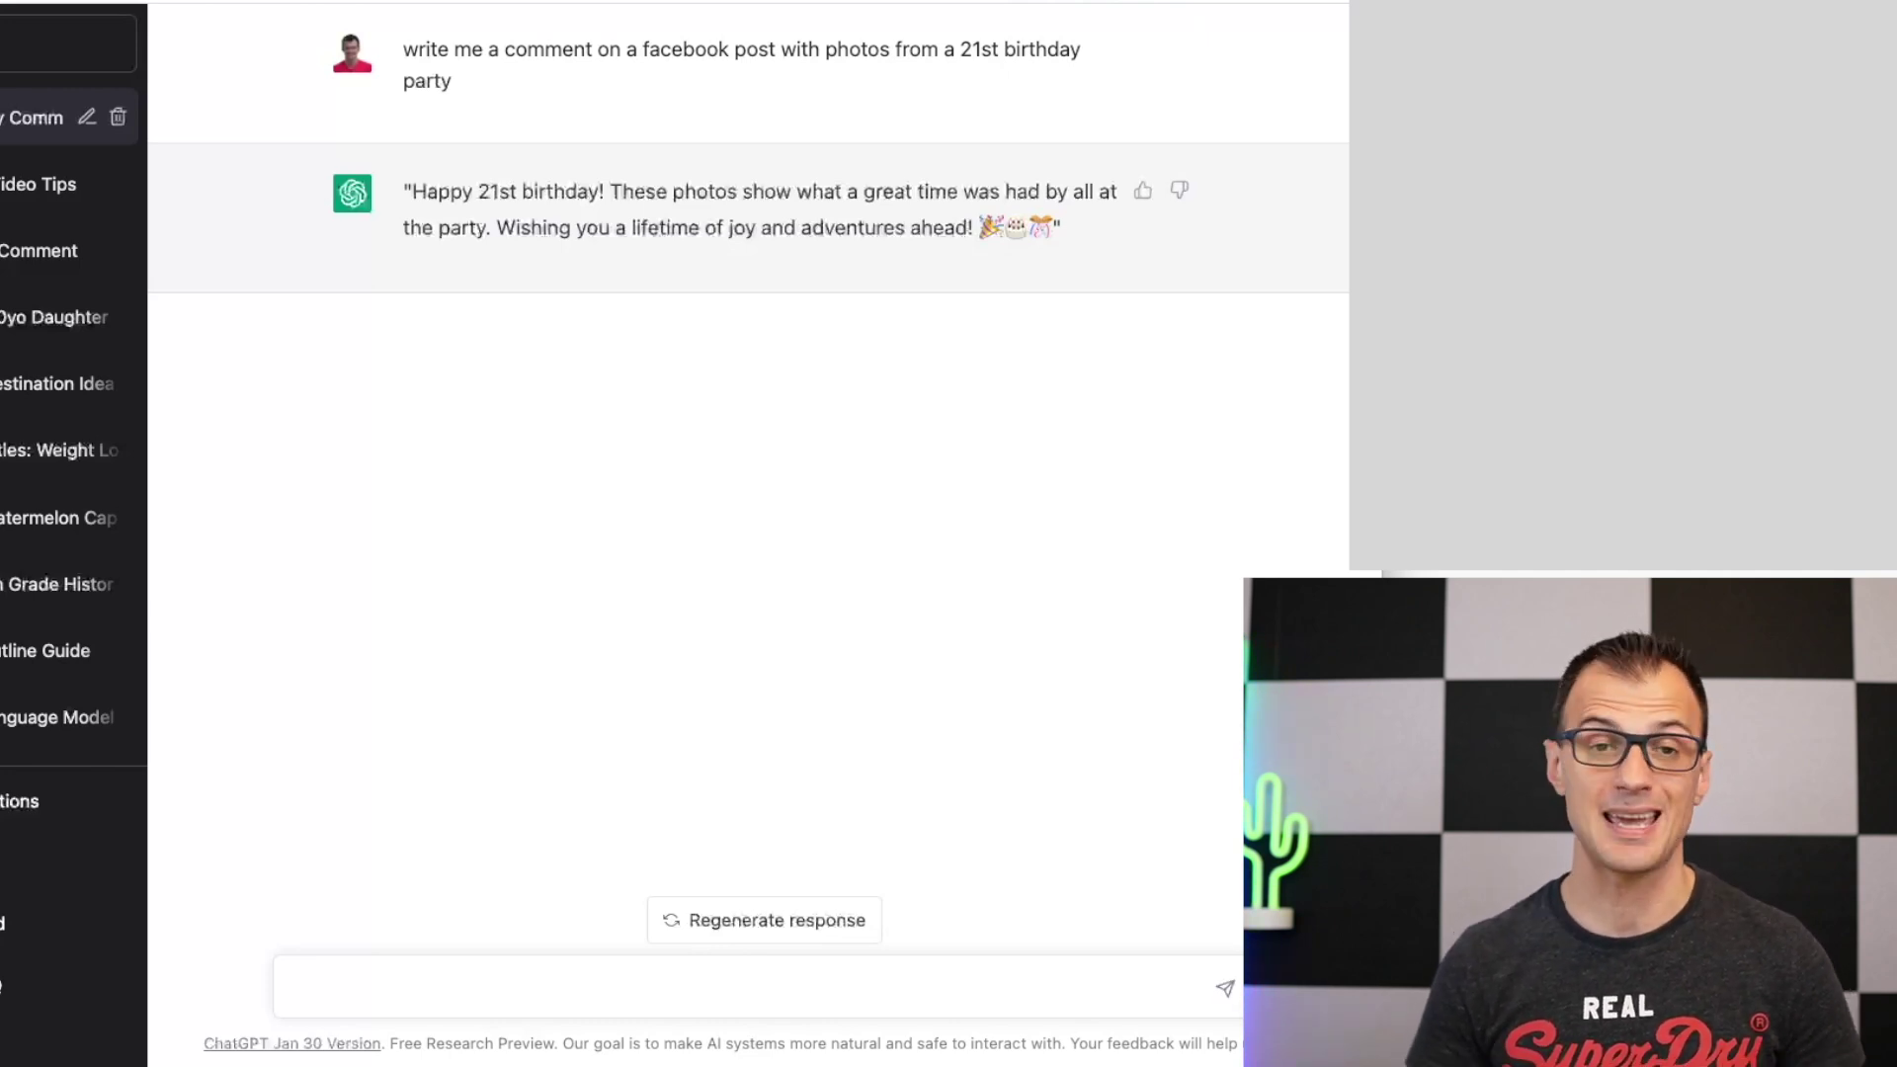
{"action": "type", "text": "wr"}
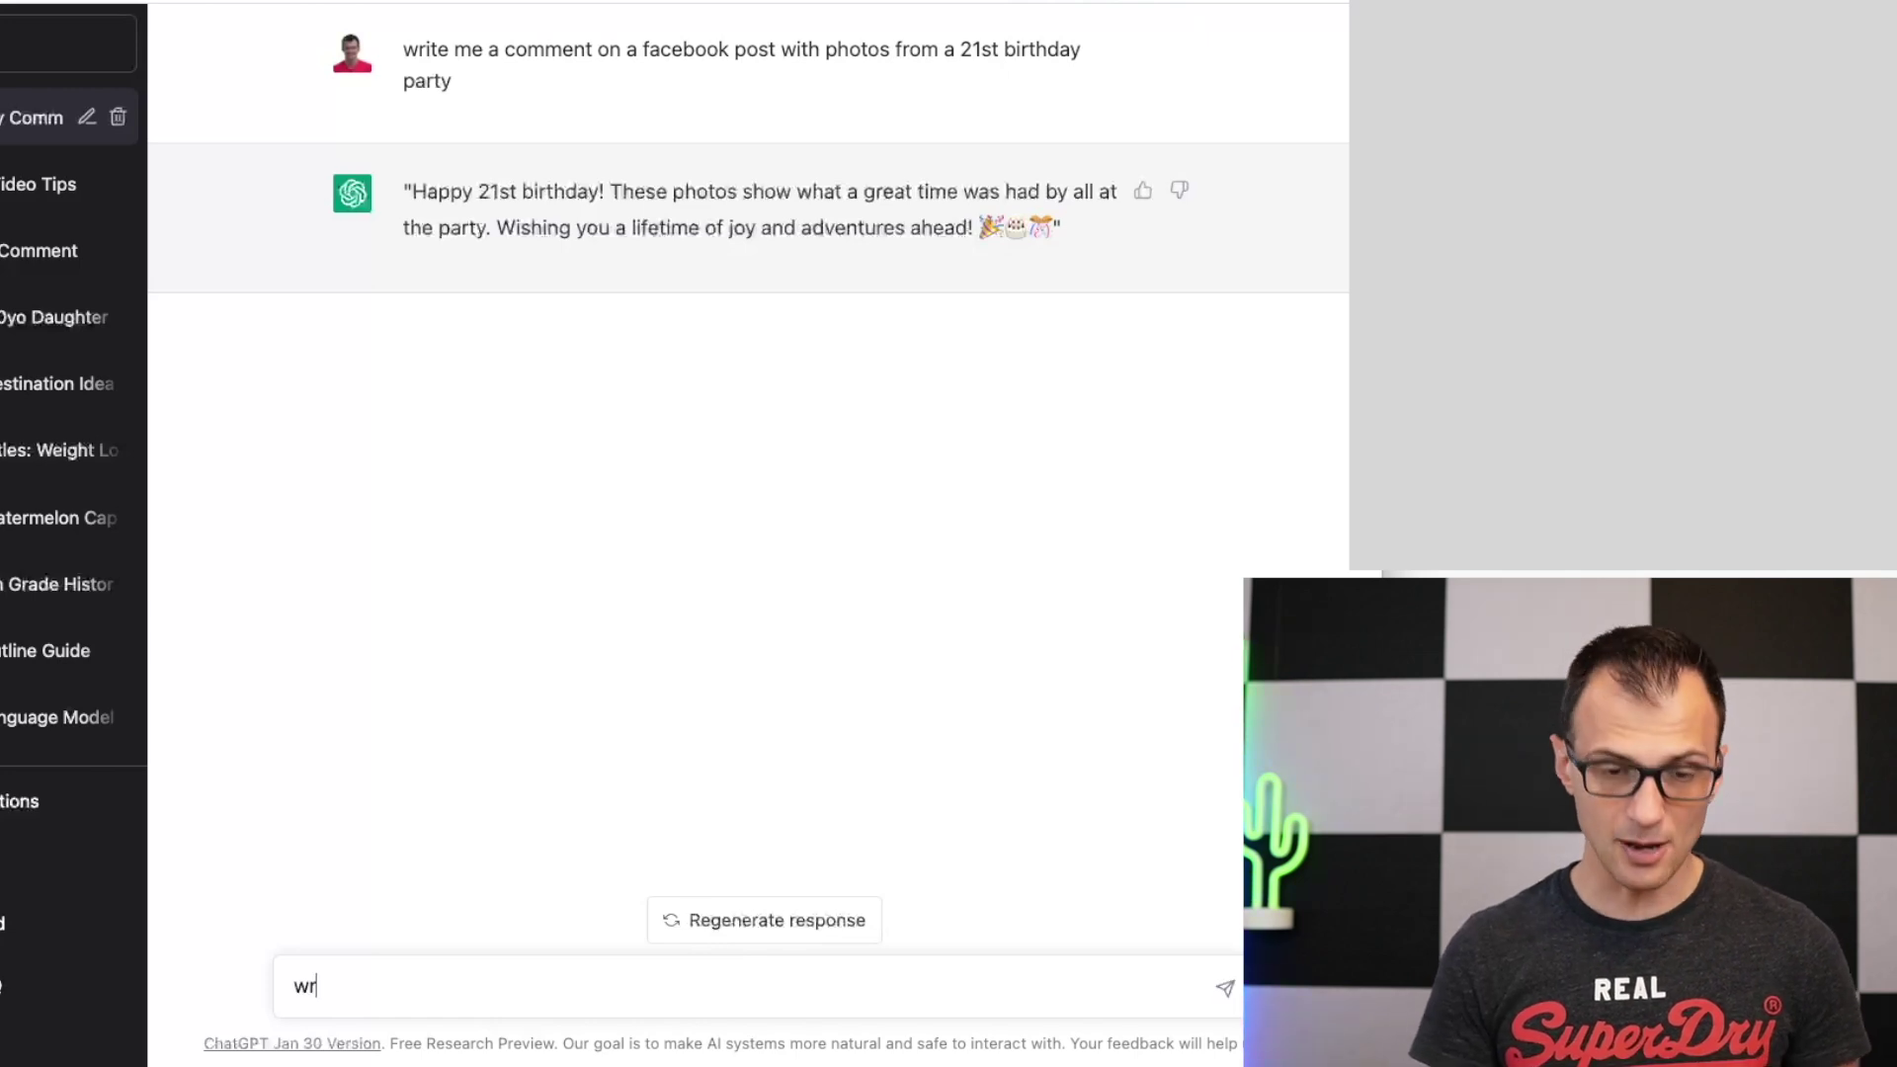
{"action": "type", "text": "ite me a"}
{"action": "key", "text": "BackSpace"}
{"action": "key", "text": "BackSpace"}
{"action": "type", "text": "a re"}
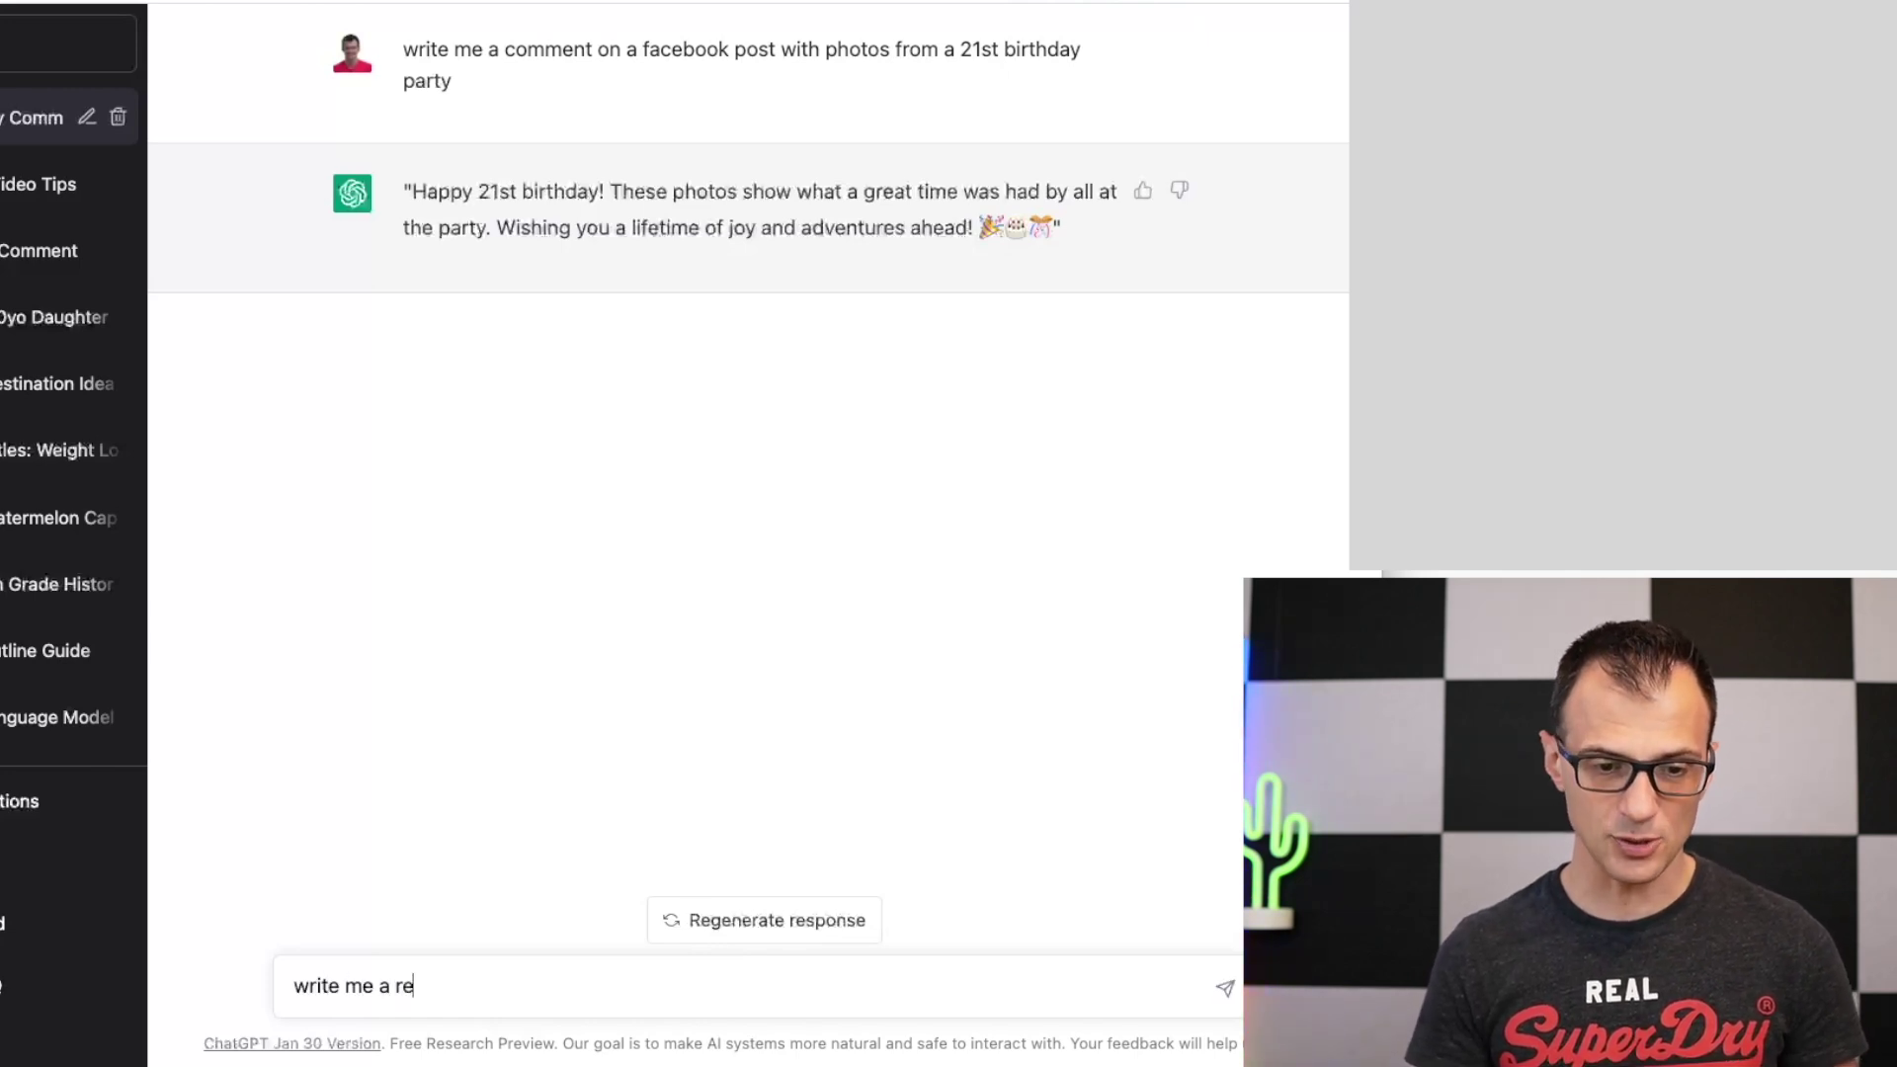
{"action": "type", "text": "ply to this comment"}
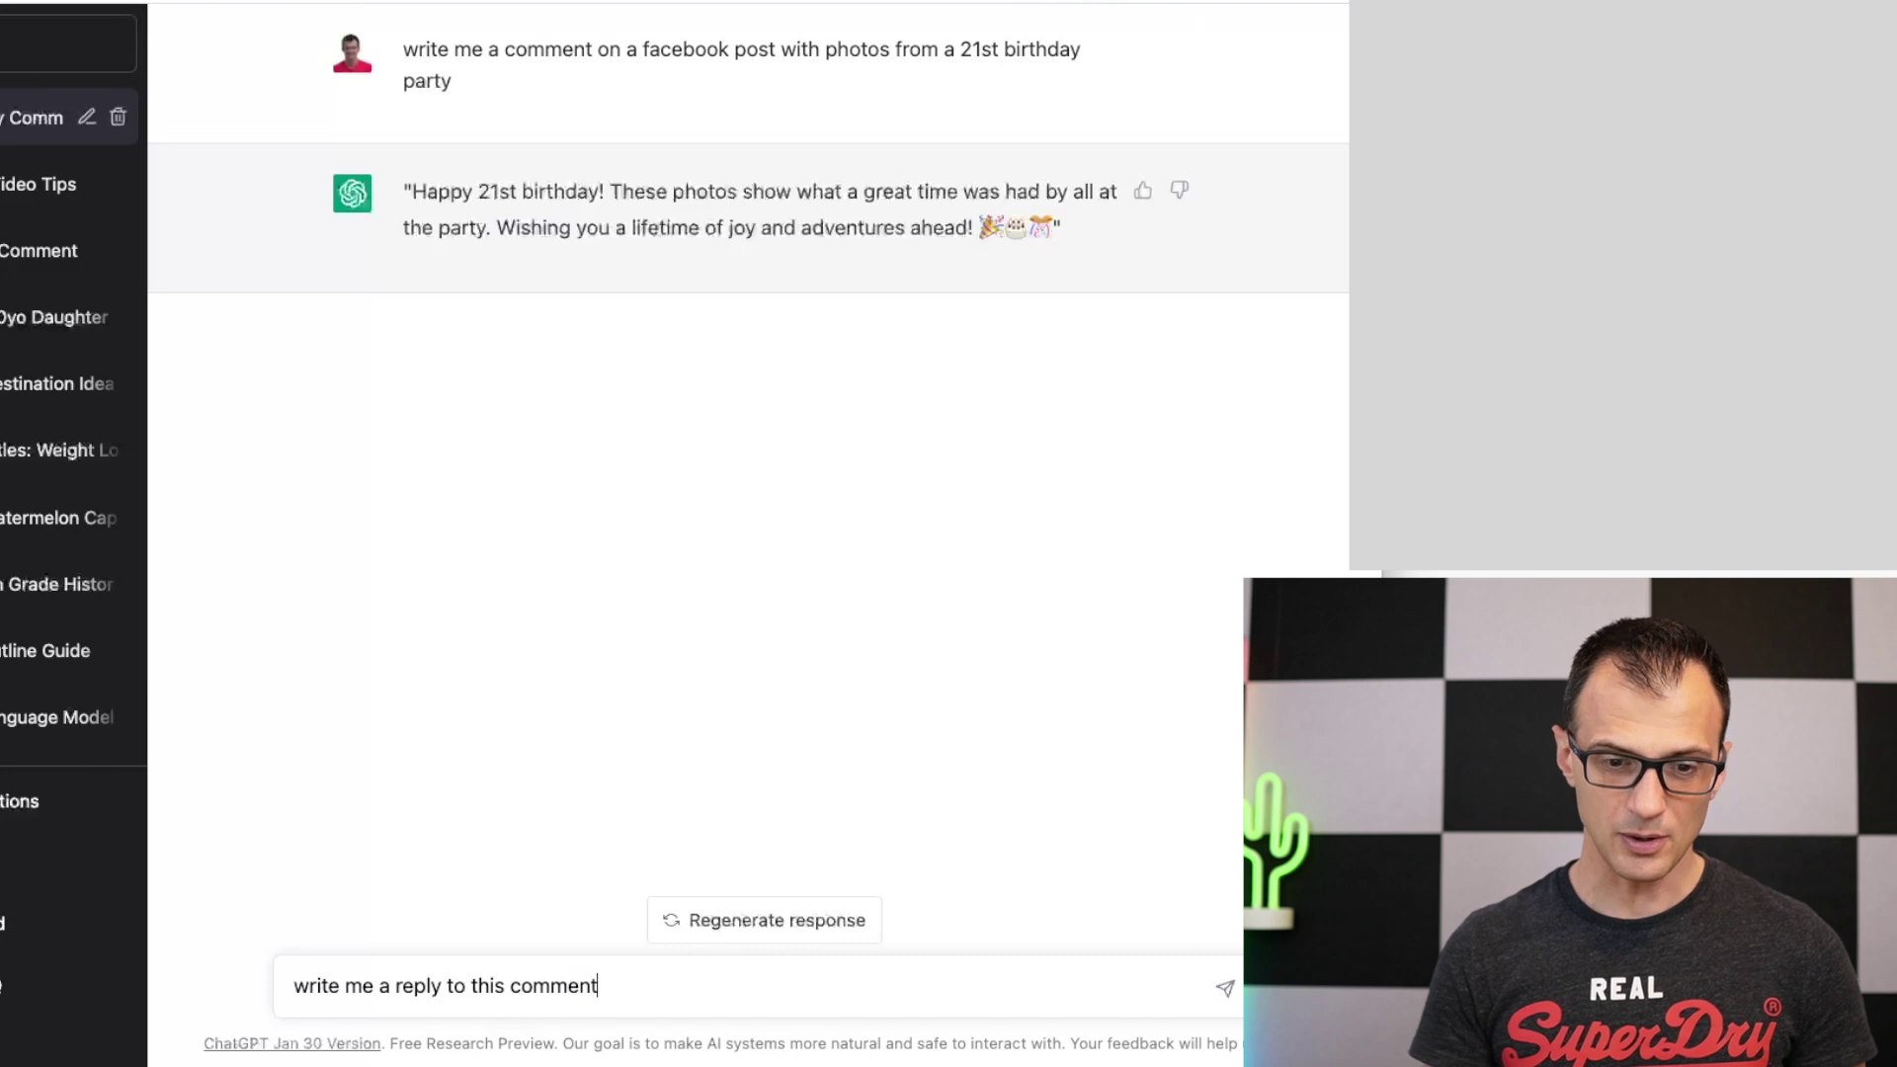
{"action": "key", "text": "Return"}
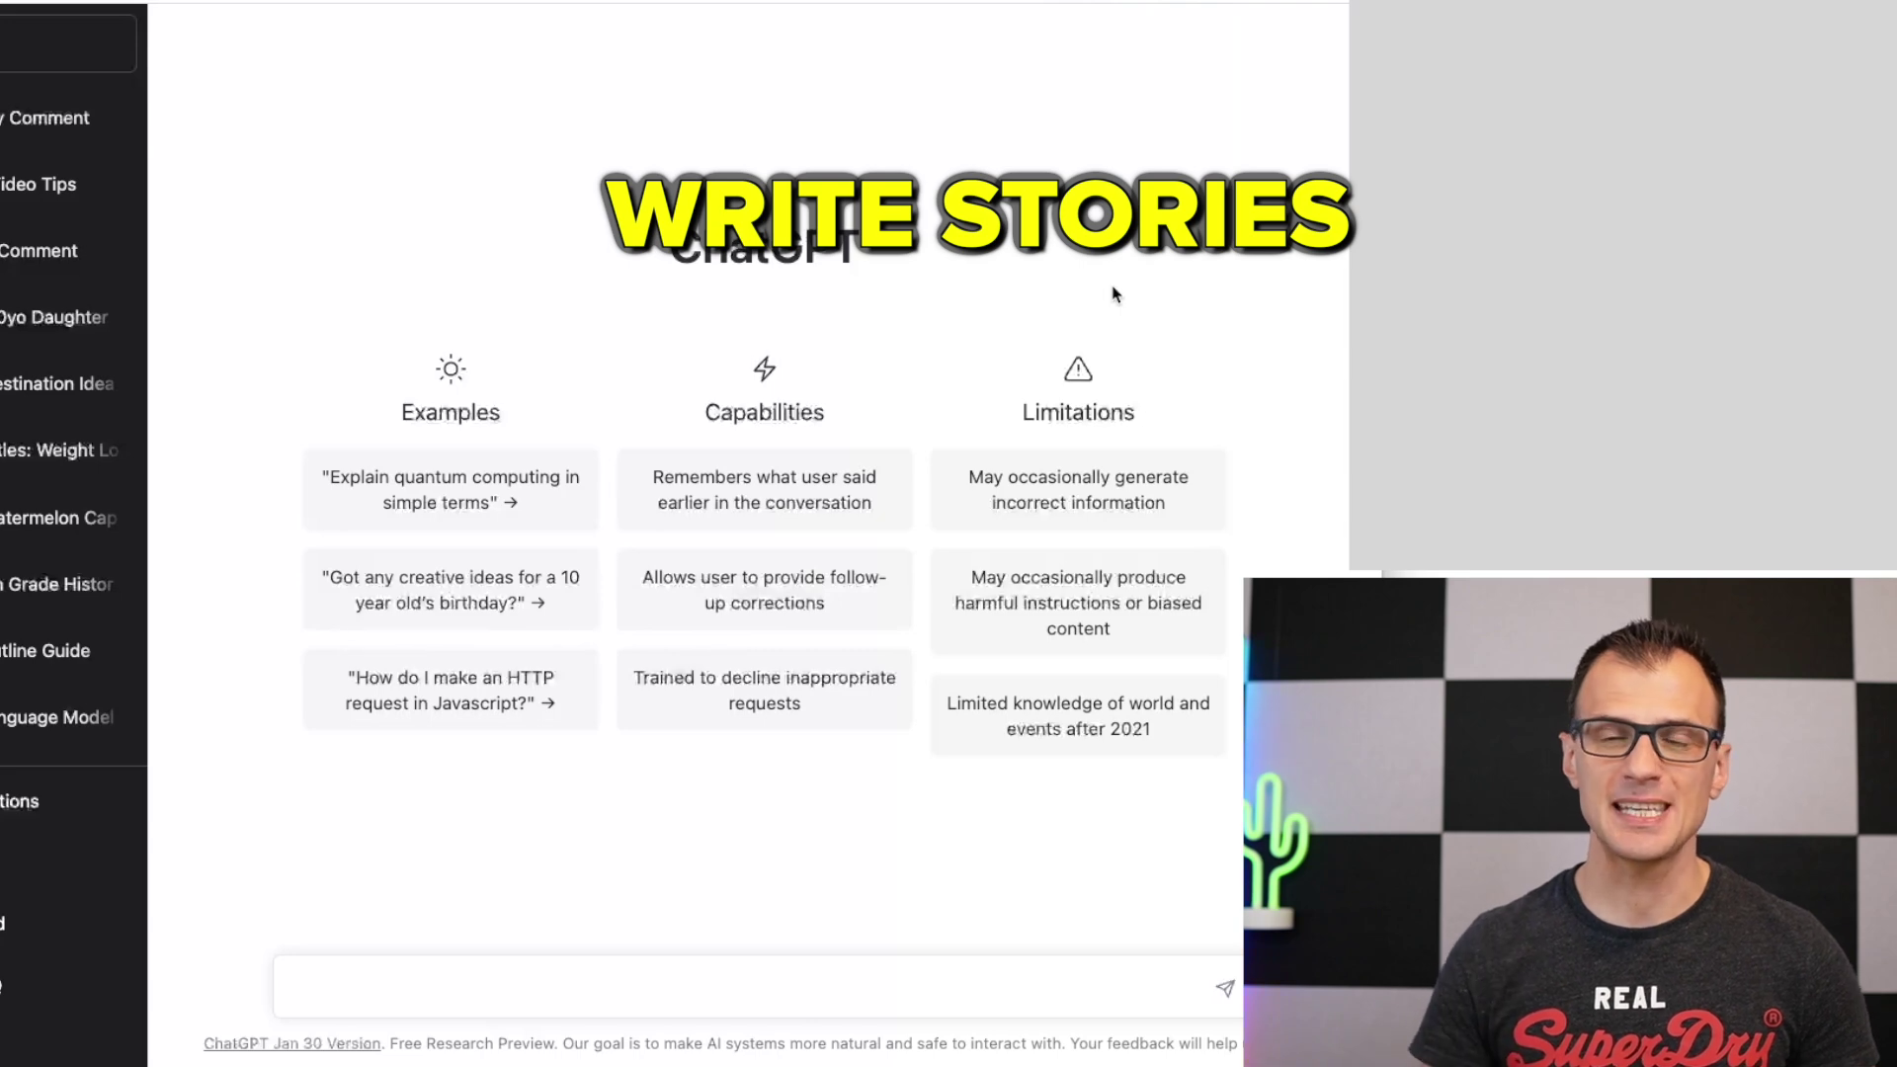
Submit "write me a story about 2 young australian guys who went on a trip around the world and had an exciting adventure"
{"action": "type", "text": "write me a story about 2 young australian guys who went on a trip around the world and had an exciting adventure"}
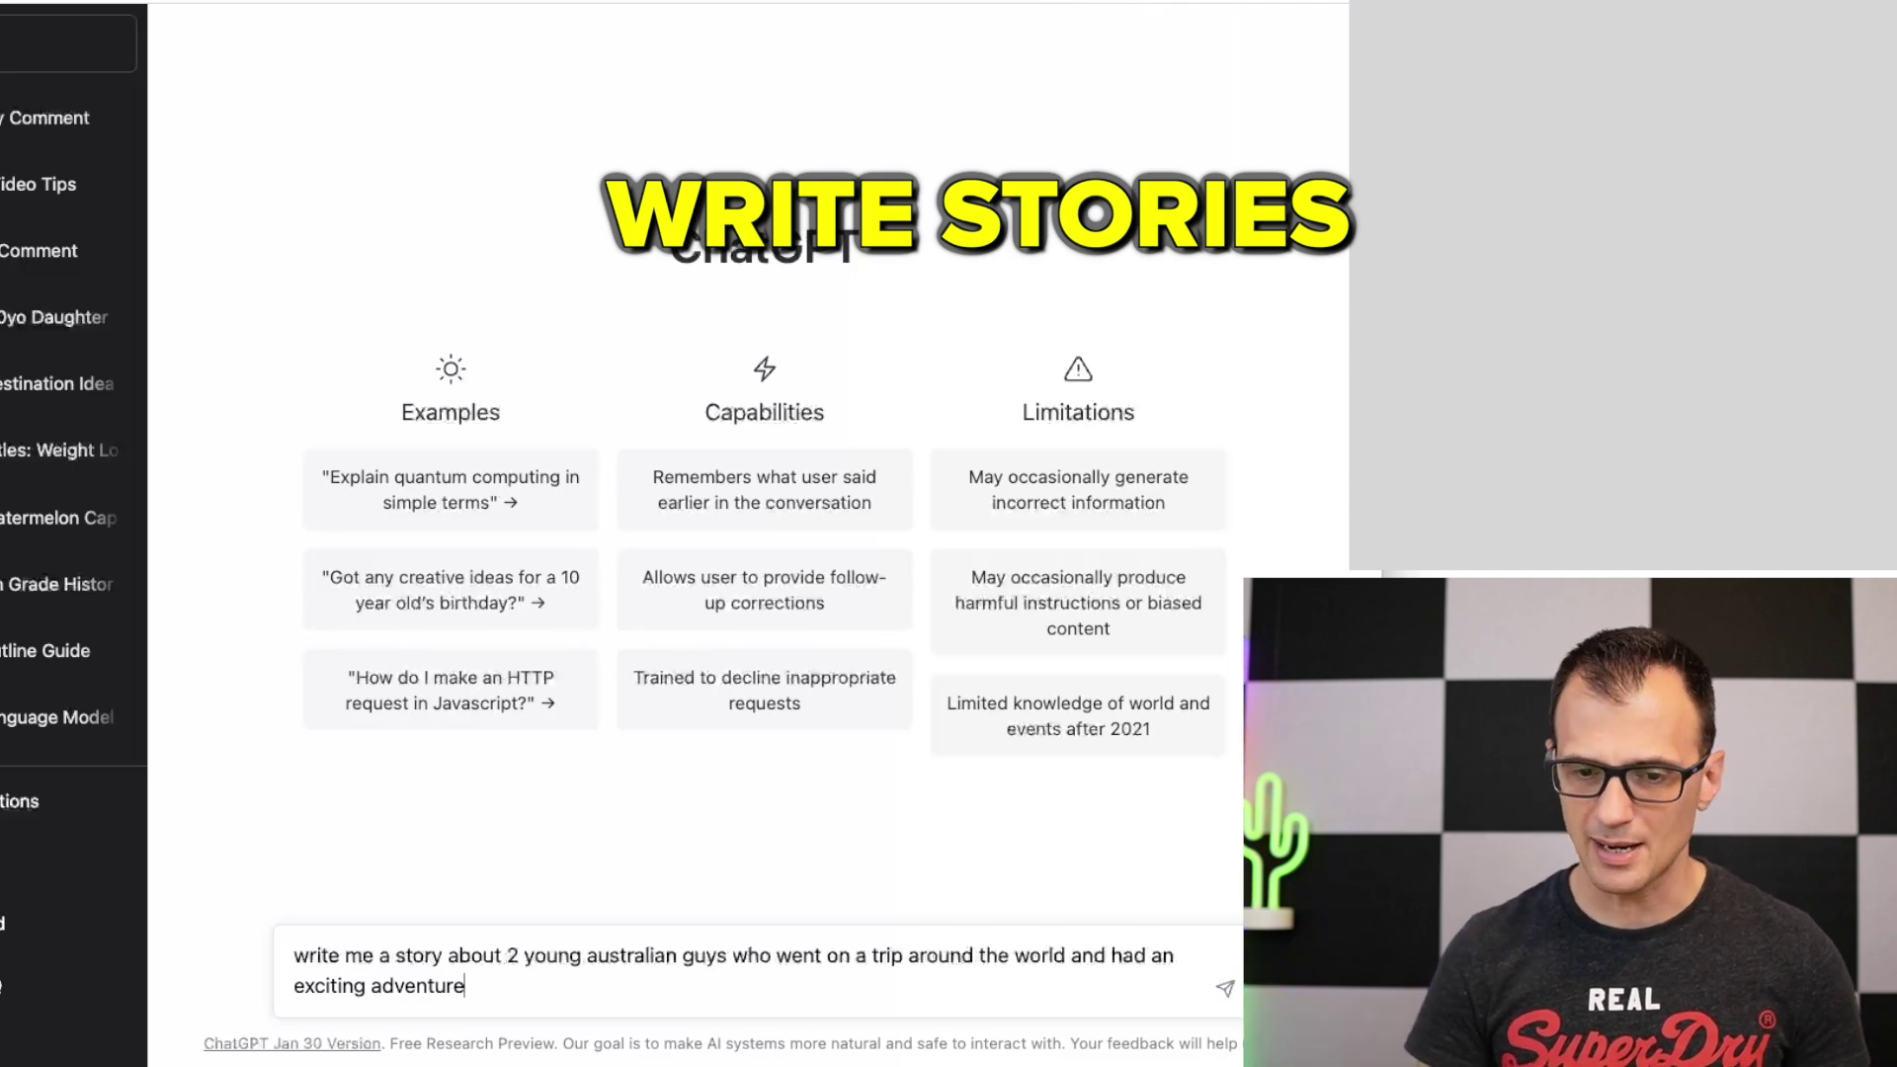
{"action": "key", "text": "Return"}
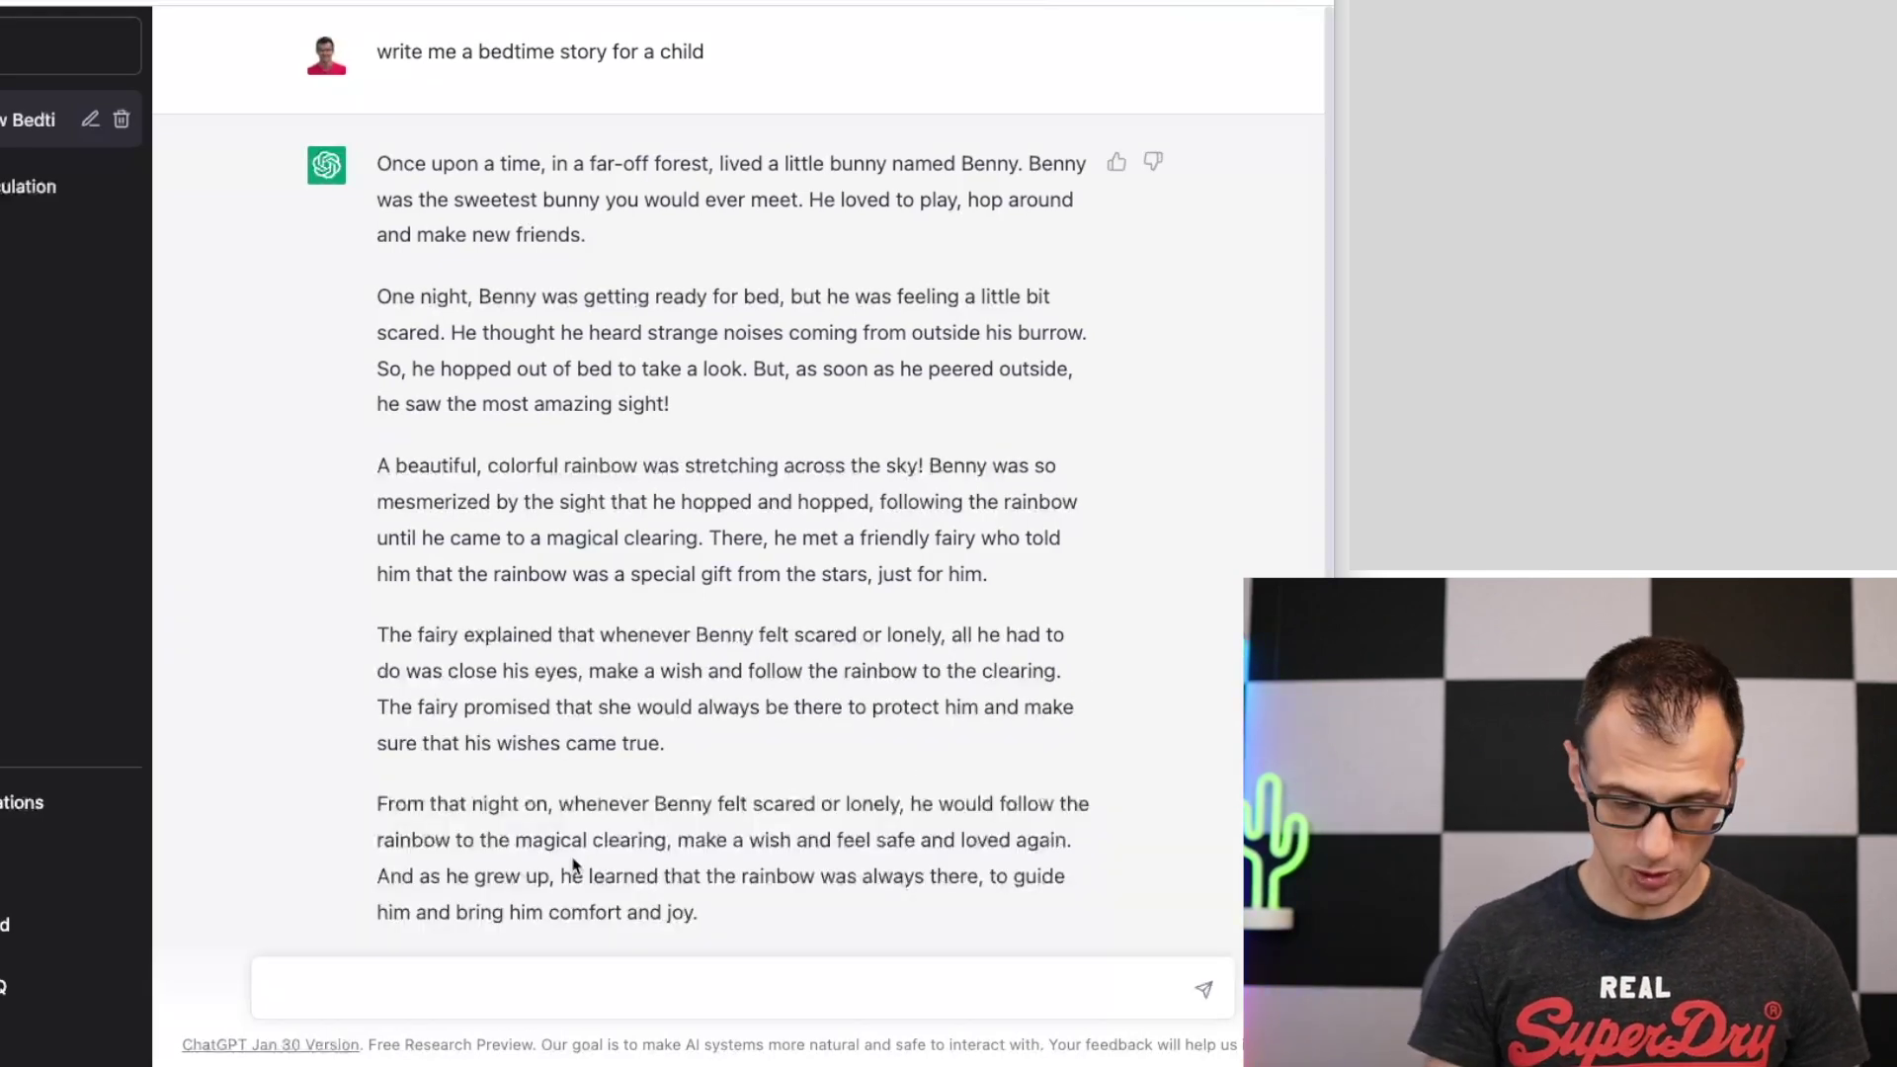
Follow up on the child's bedtime story with the prompt "make the story about a turtle"
{"action": "type", "text": "make the st"}
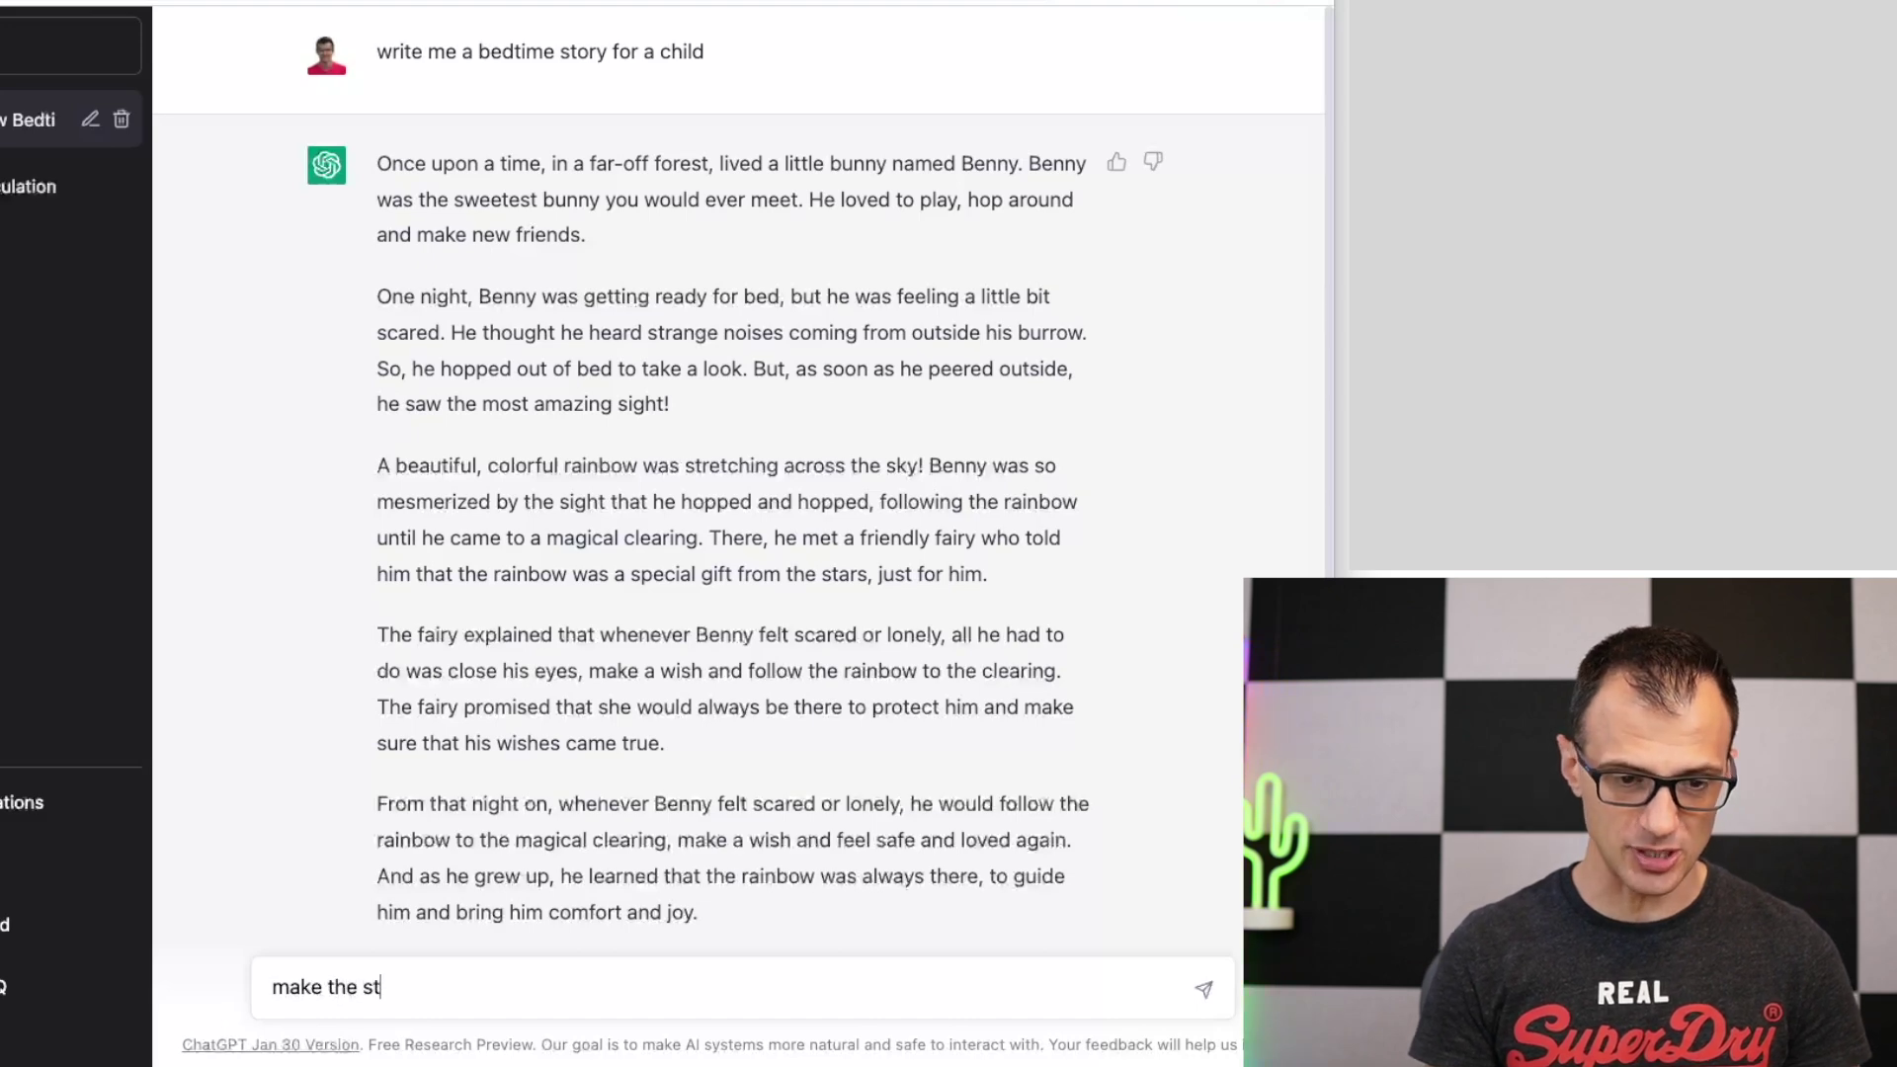
{"action": "type", "text": "ory about a tu"}
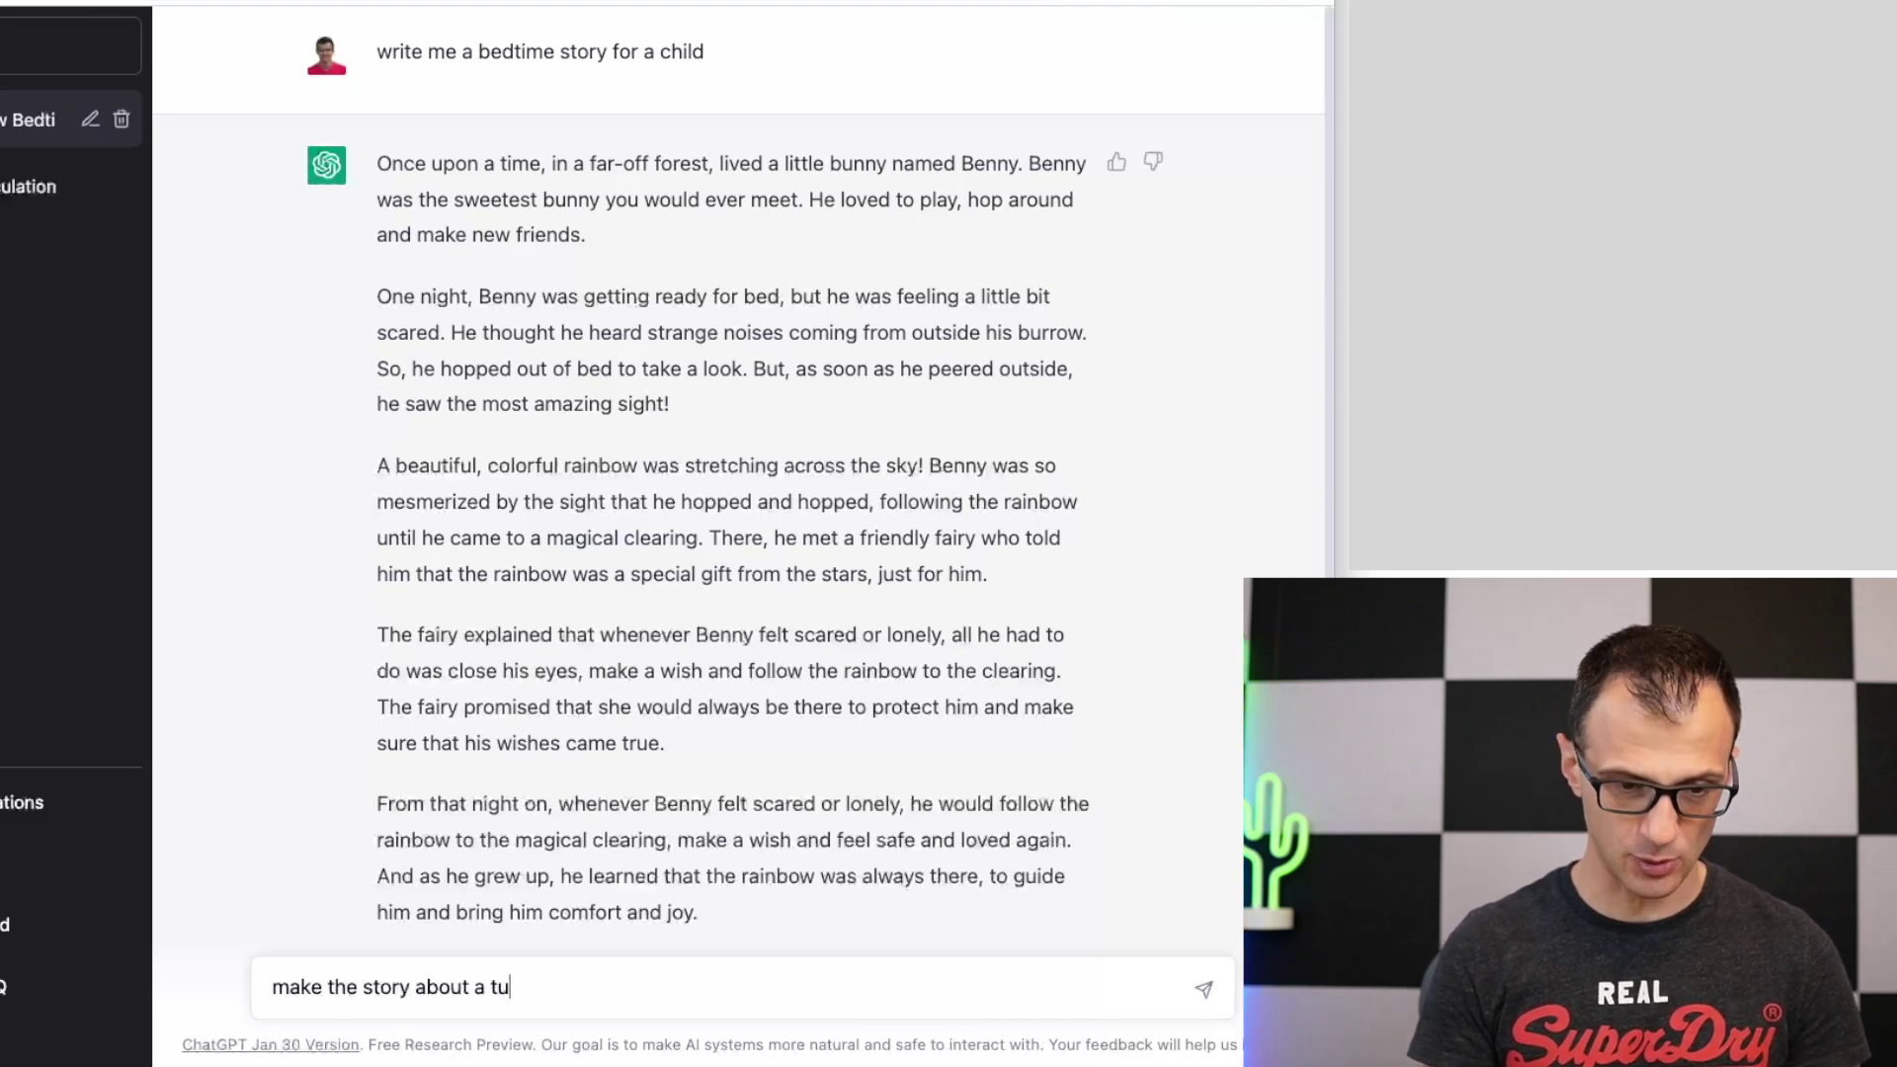
{"action": "type", "text": "rtle"}
{"action": "key", "text": "Return"}
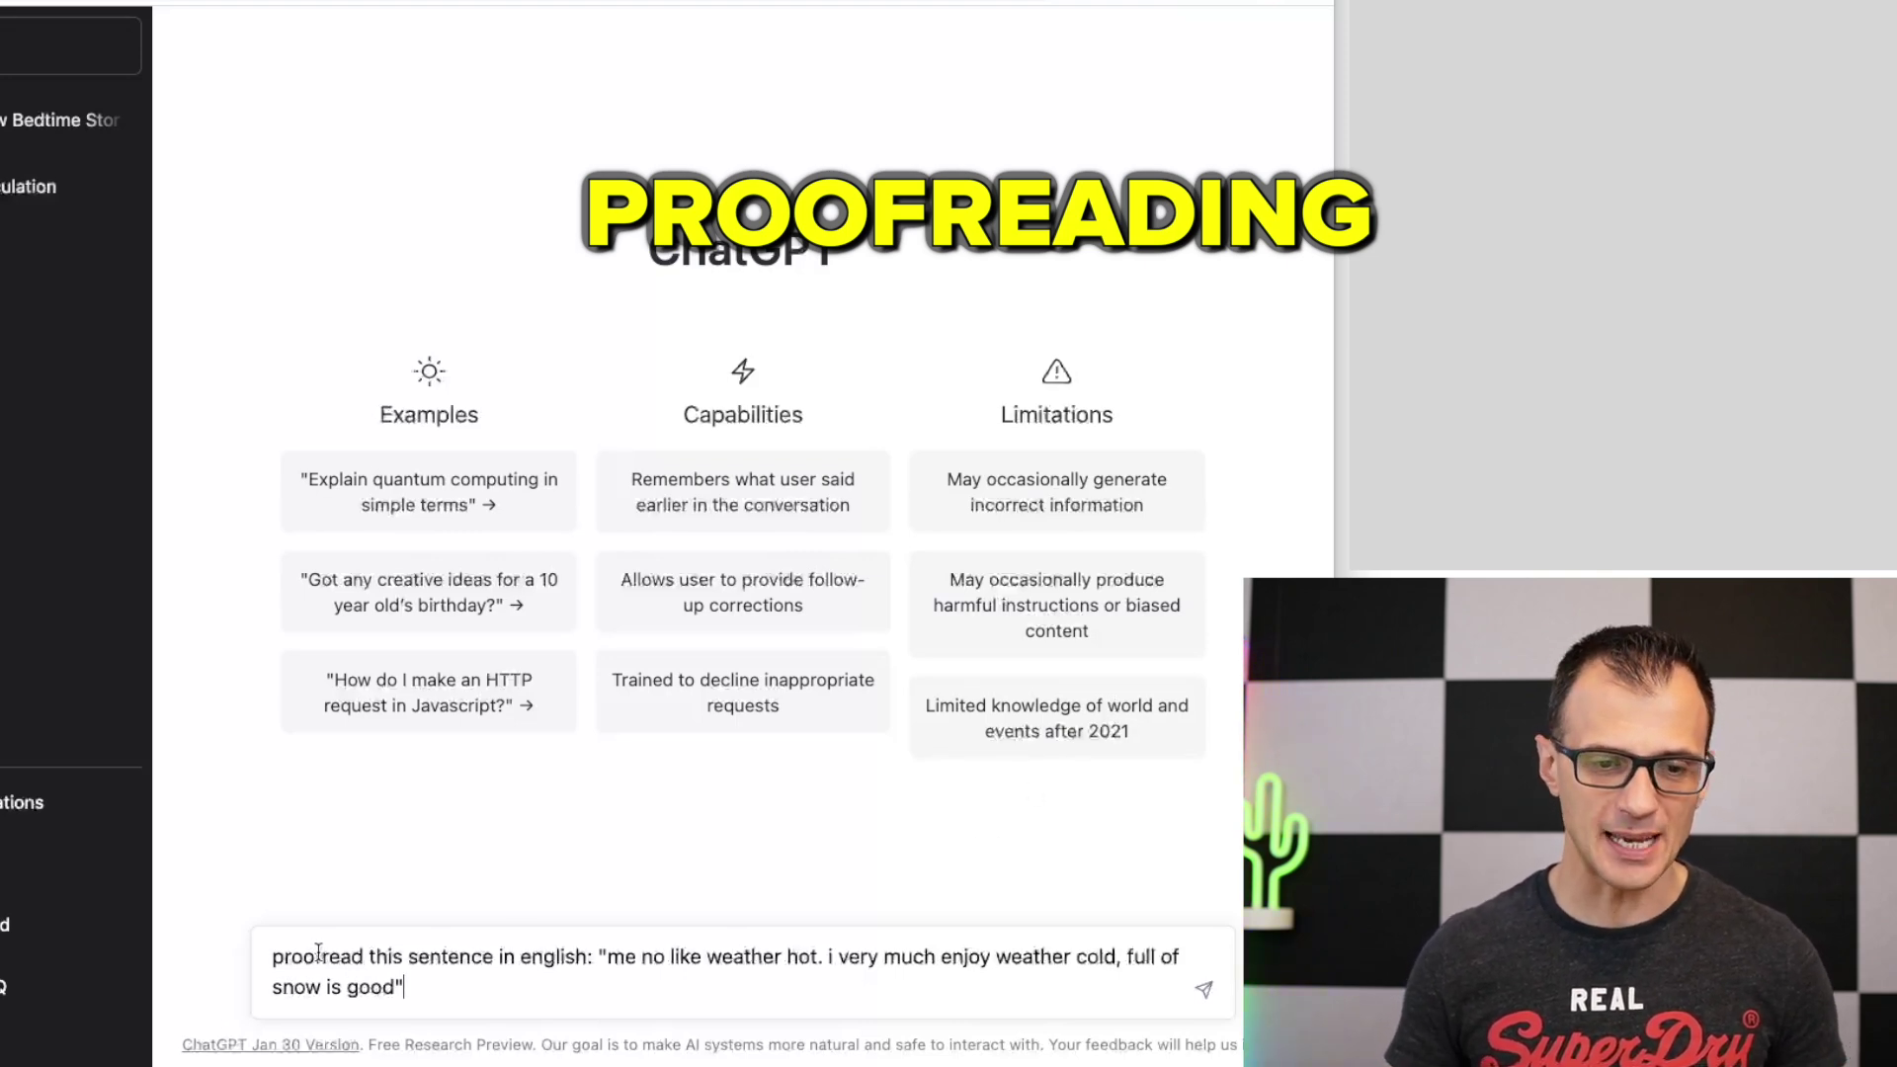
Submit "proofread this sentence in english: "me no like weather hot. i very much enjoy weather cold, full of snow is good"" and check the correction
{"action": "left_click_drag", "start_coordinate": [305, 956], "coordinate": [585, 958]}
{"action": "left_click", "coordinate": [584, 964]}
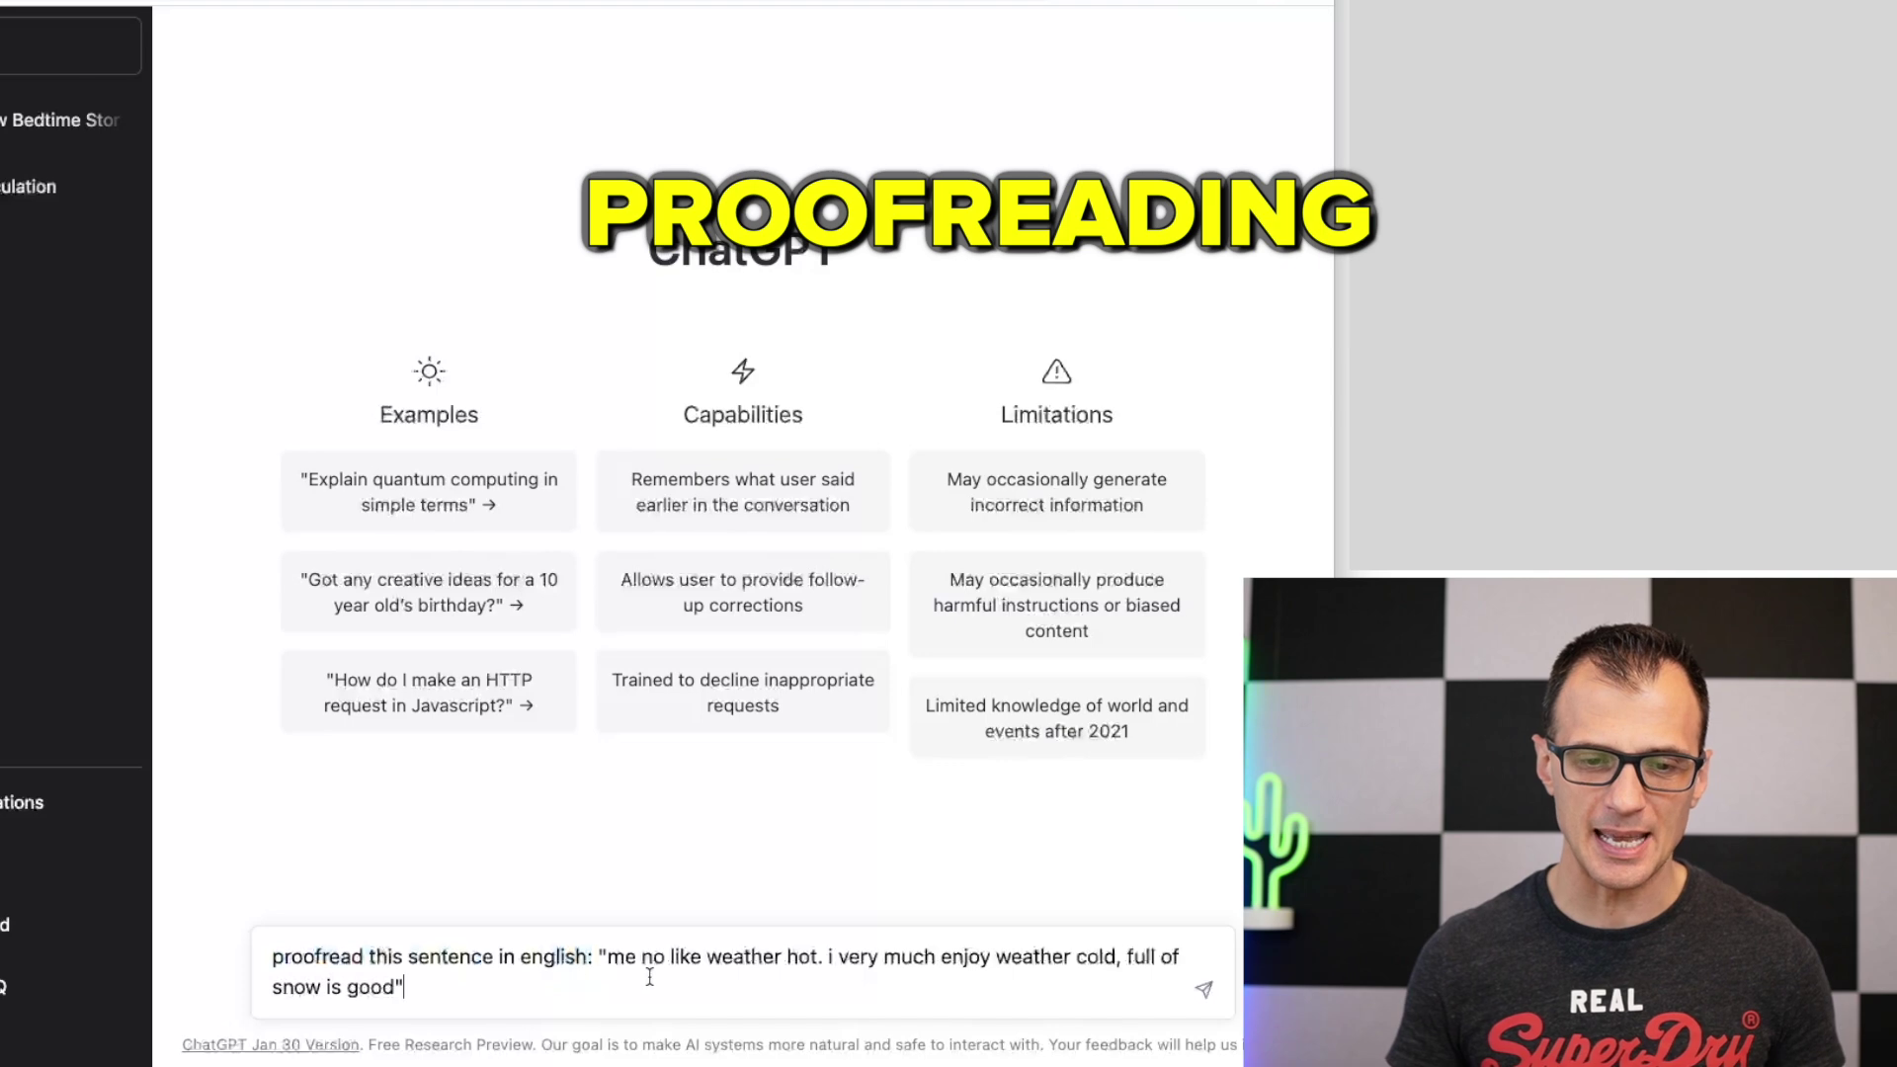
{"action": "left_click_drag", "start_coordinate": [405, 988], "coordinate": [605, 959]}
{"action": "left_click", "coordinate": [610, 996]}
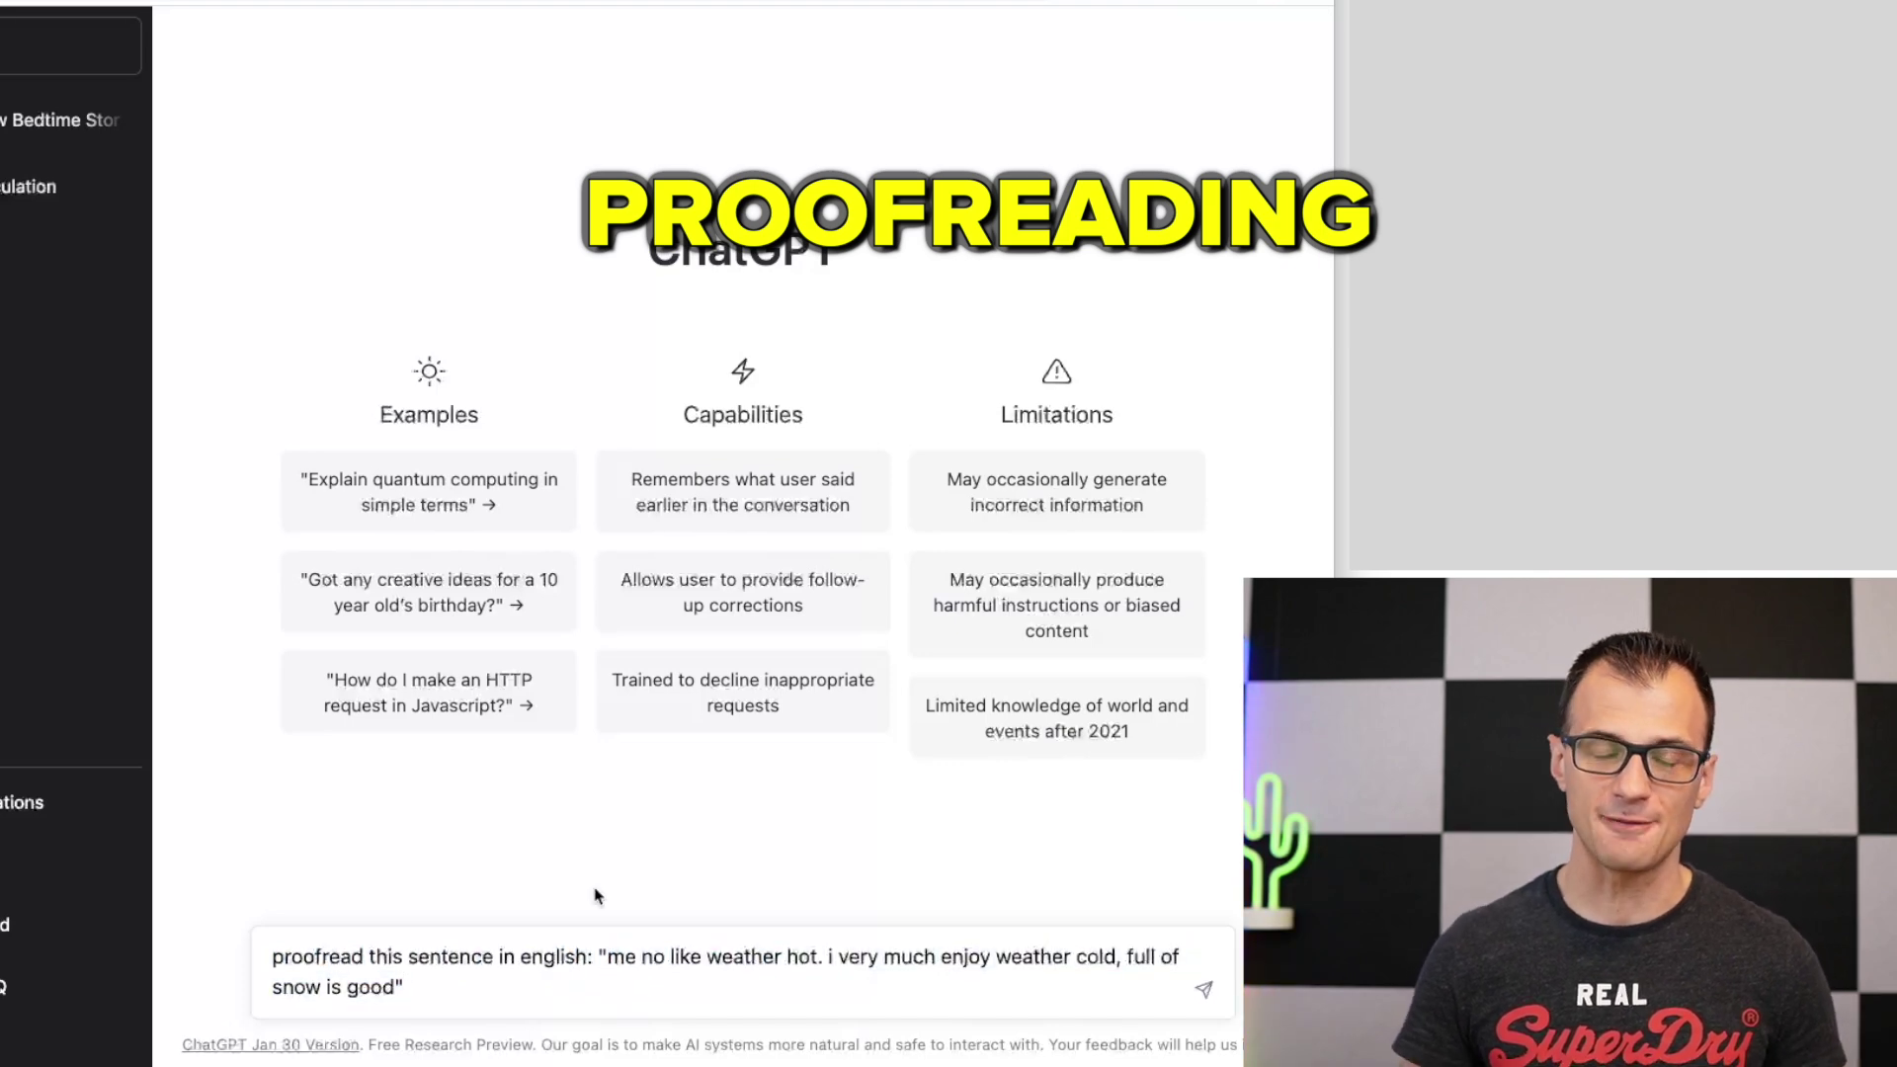
{"action": "key", "text": "Return"}
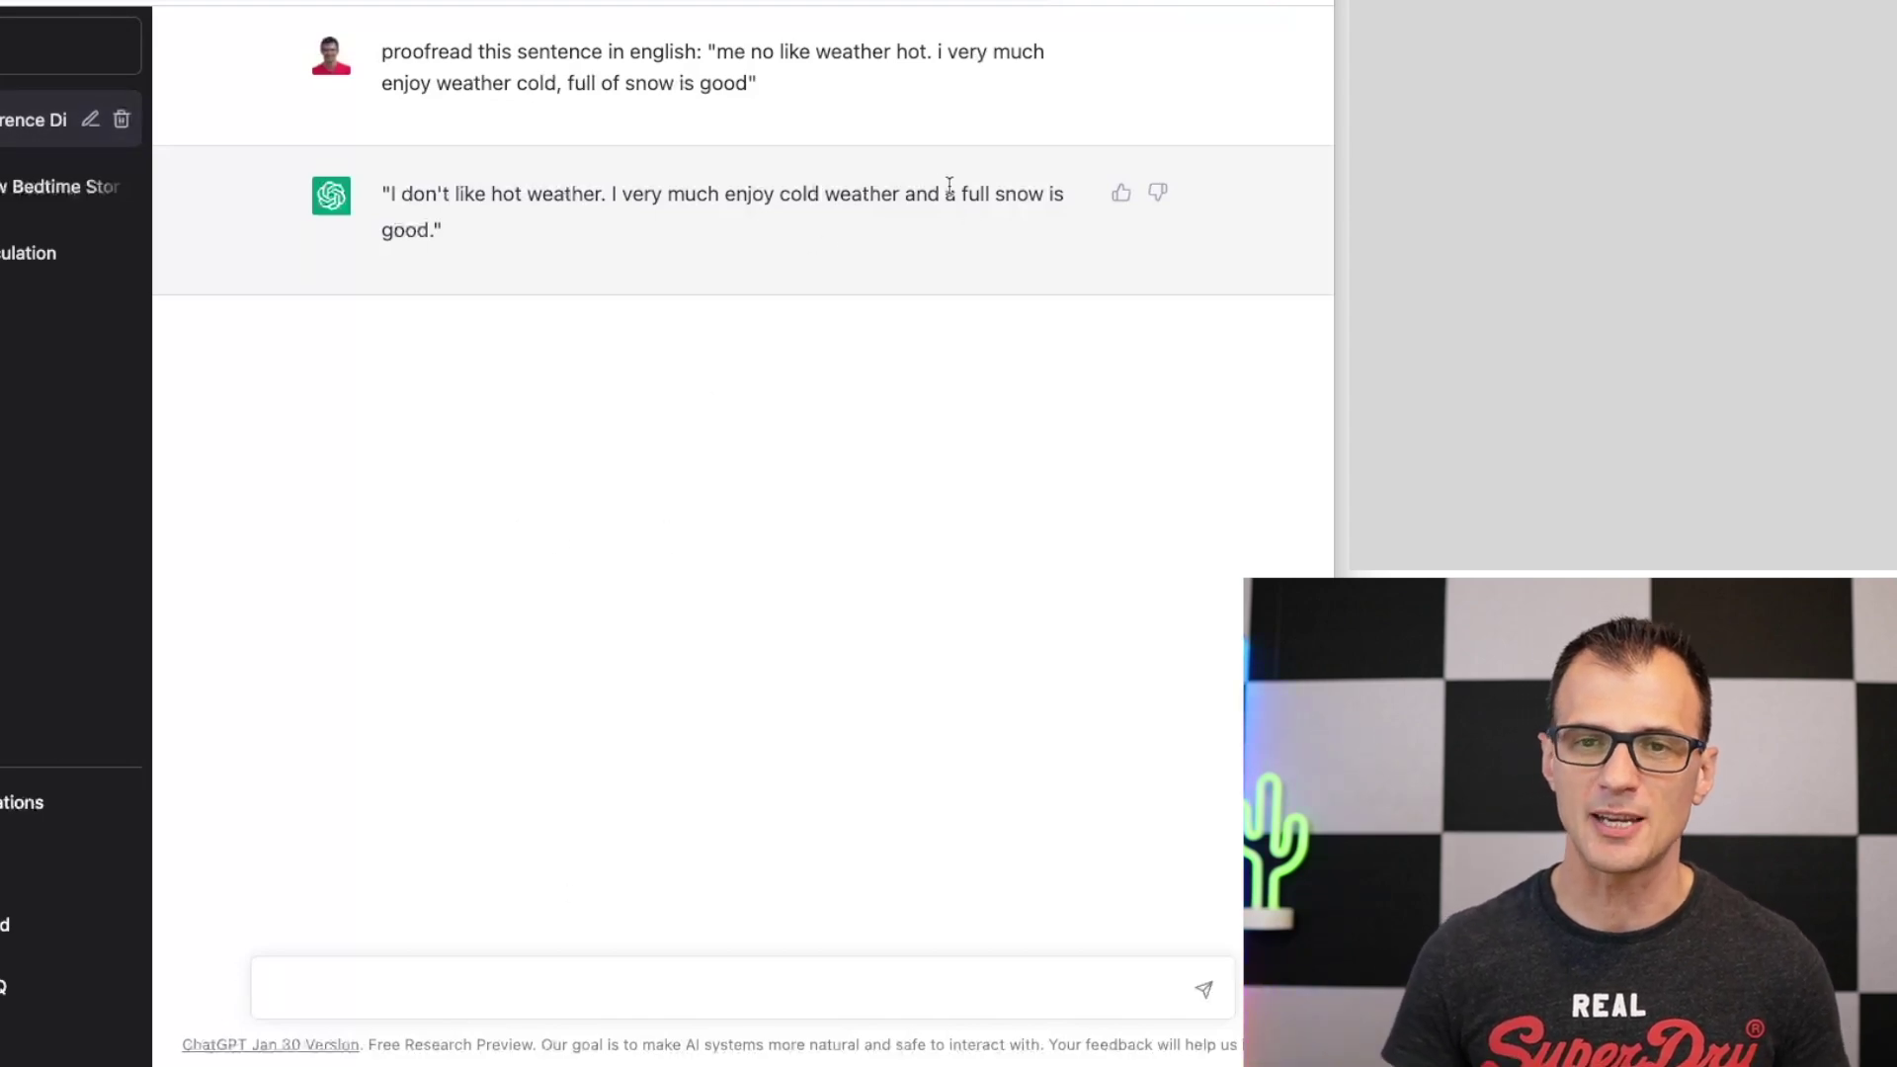
{"action": "double_click", "coordinate": [570, 86]}
{"action": "left_click_drag", "start_coordinate": [570, 86], "coordinate": [698, 94]}
{"action": "left_click", "coordinate": [671, 73]}
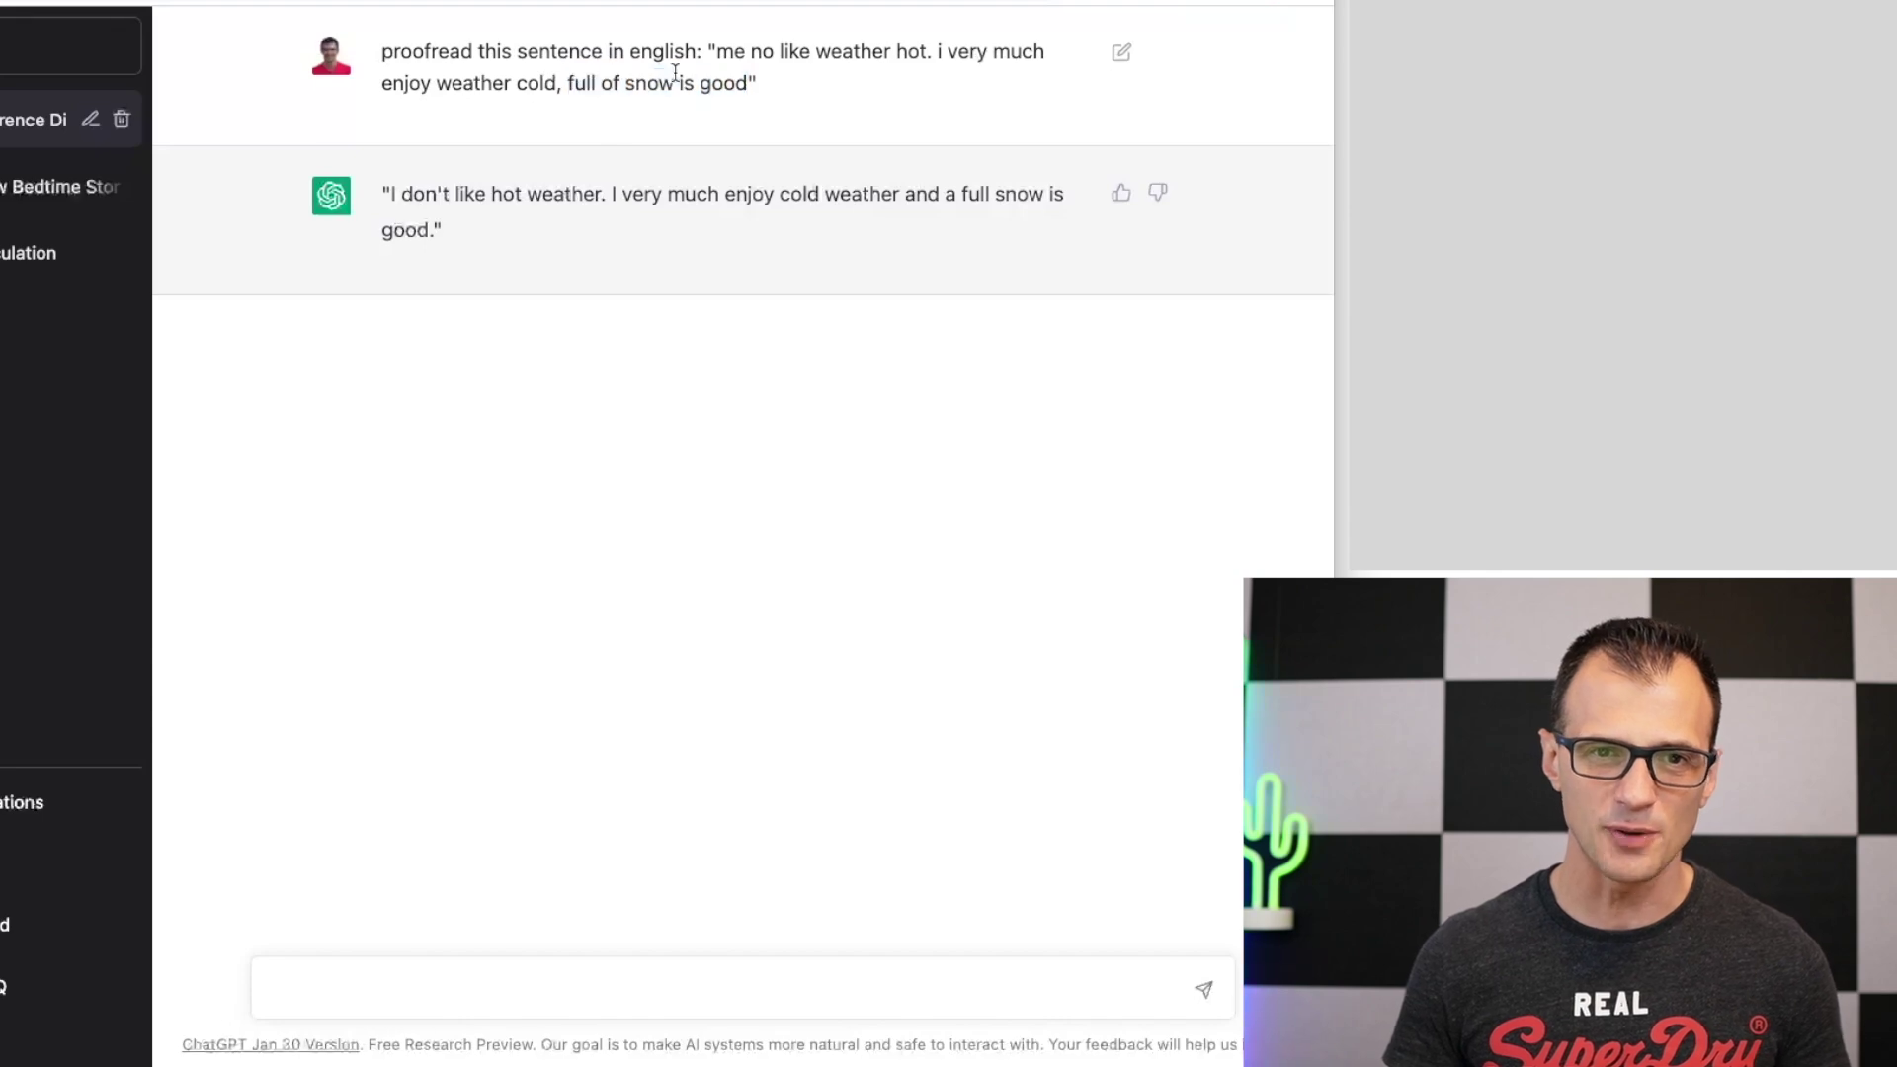
Review the corrected English sentence and submit "proofread this sentence in german: "ich nicht studiere deutsch""
{"action": "left_click_drag", "start_coordinate": [924, 193], "coordinate": [1053, 197]}
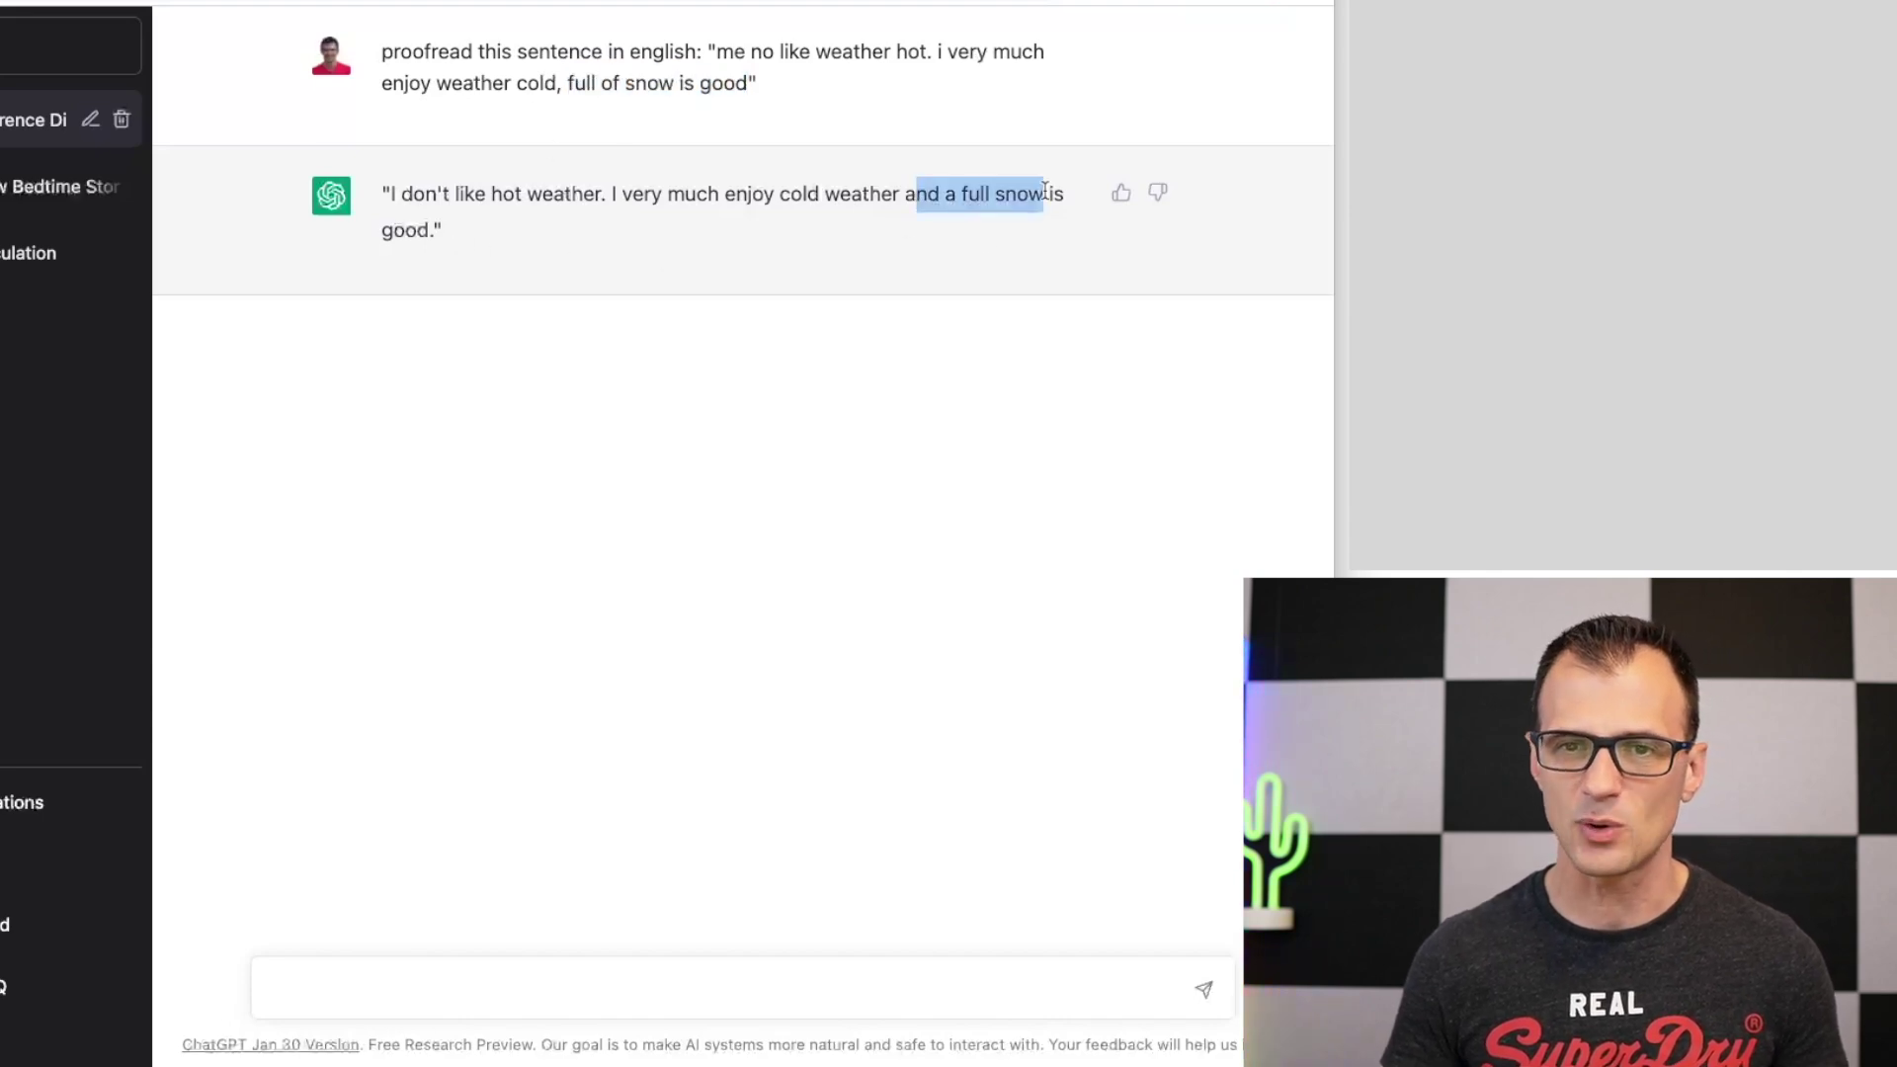
{"action": "left_click", "coordinate": [659, 214]}
{"action": "left_click_drag", "start_coordinate": [480, 243], "coordinate": [362, 200]}
{"action": "left_click", "coordinate": [479, 152]}
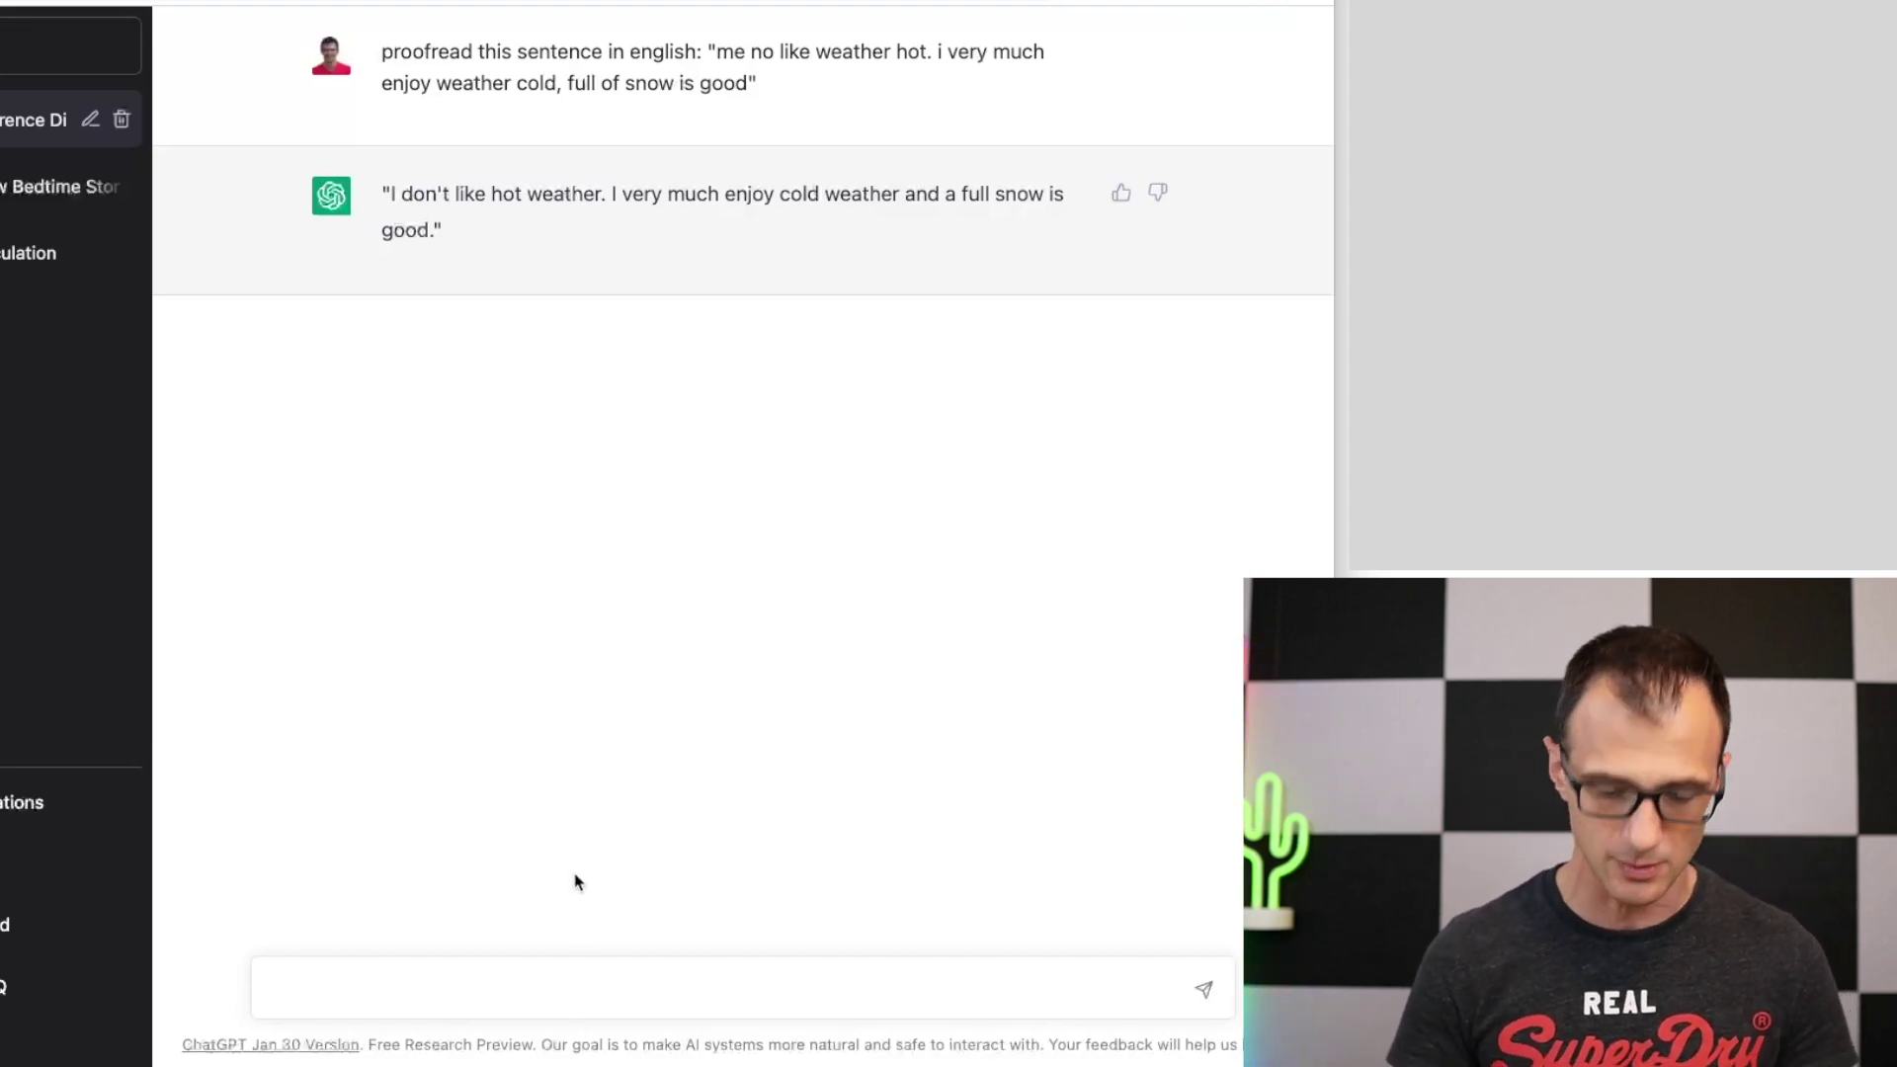
{"action": "type", "text": "proofread this sentence in german: \"ich nicht studiere deutsch\""}
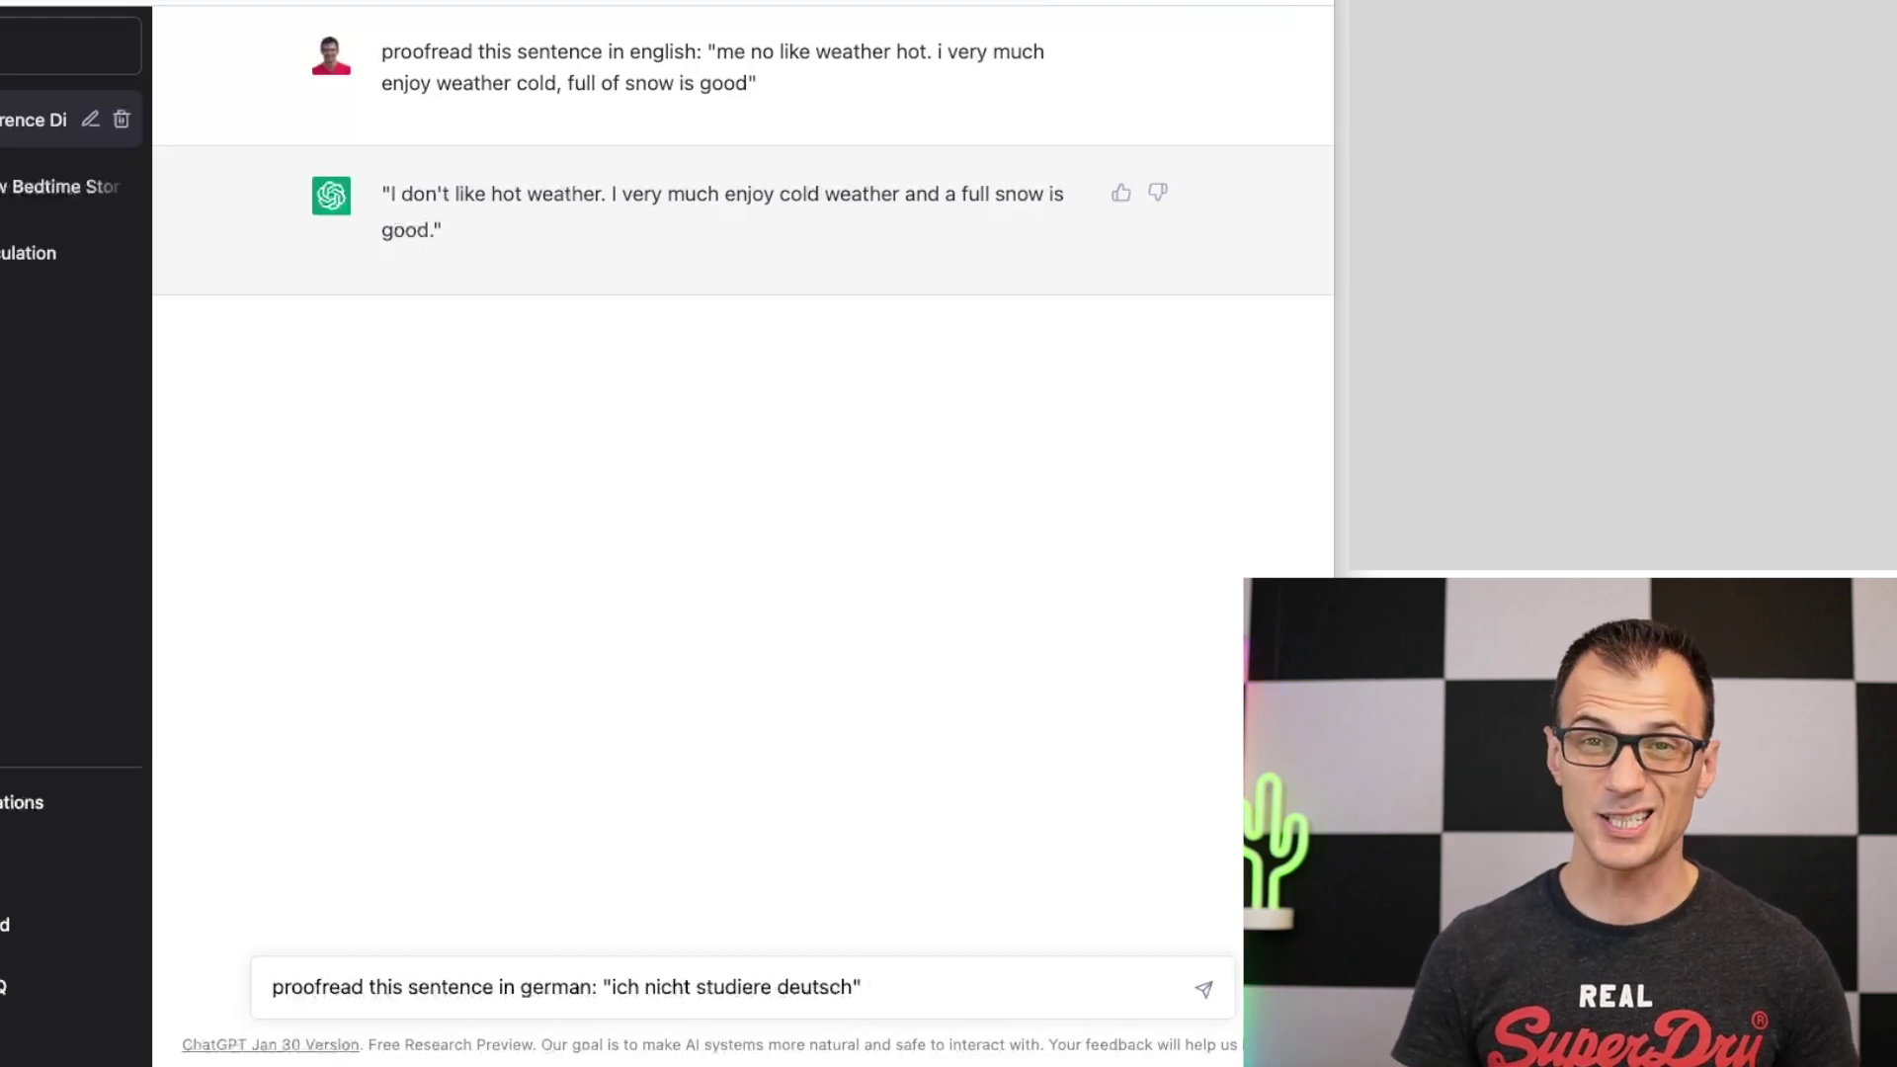
{"action": "key", "text": "Return"}
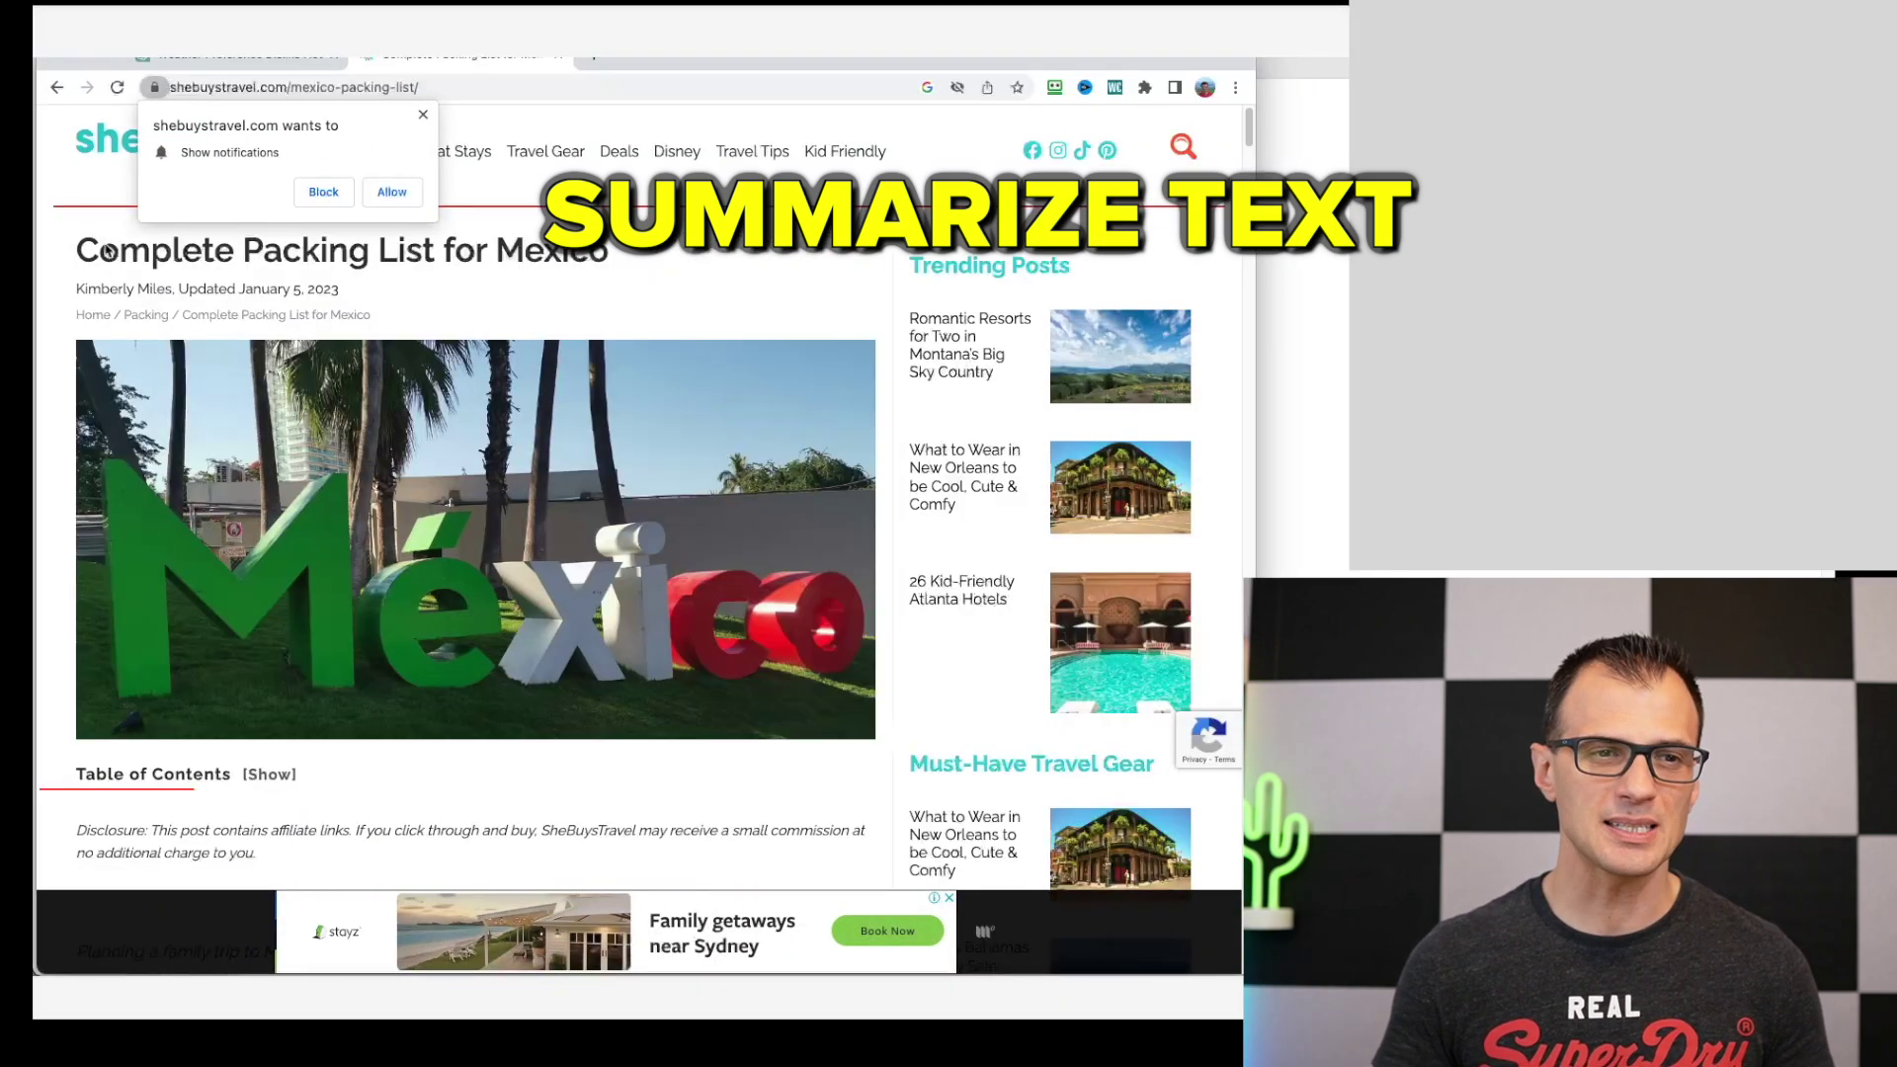
Block notifications from shebuystravel.com and select the text of the "Complete Packing List for Mexico" article
{"action": "left_click", "coordinate": [324, 194]}
{"action": "left_click_drag", "start_coordinate": [92, 258], "coordinate": [701, 760]}
{"action": "scroll", "coordinate": [731, 463], "scroll_direction": "down", "scroll_amount": 4}
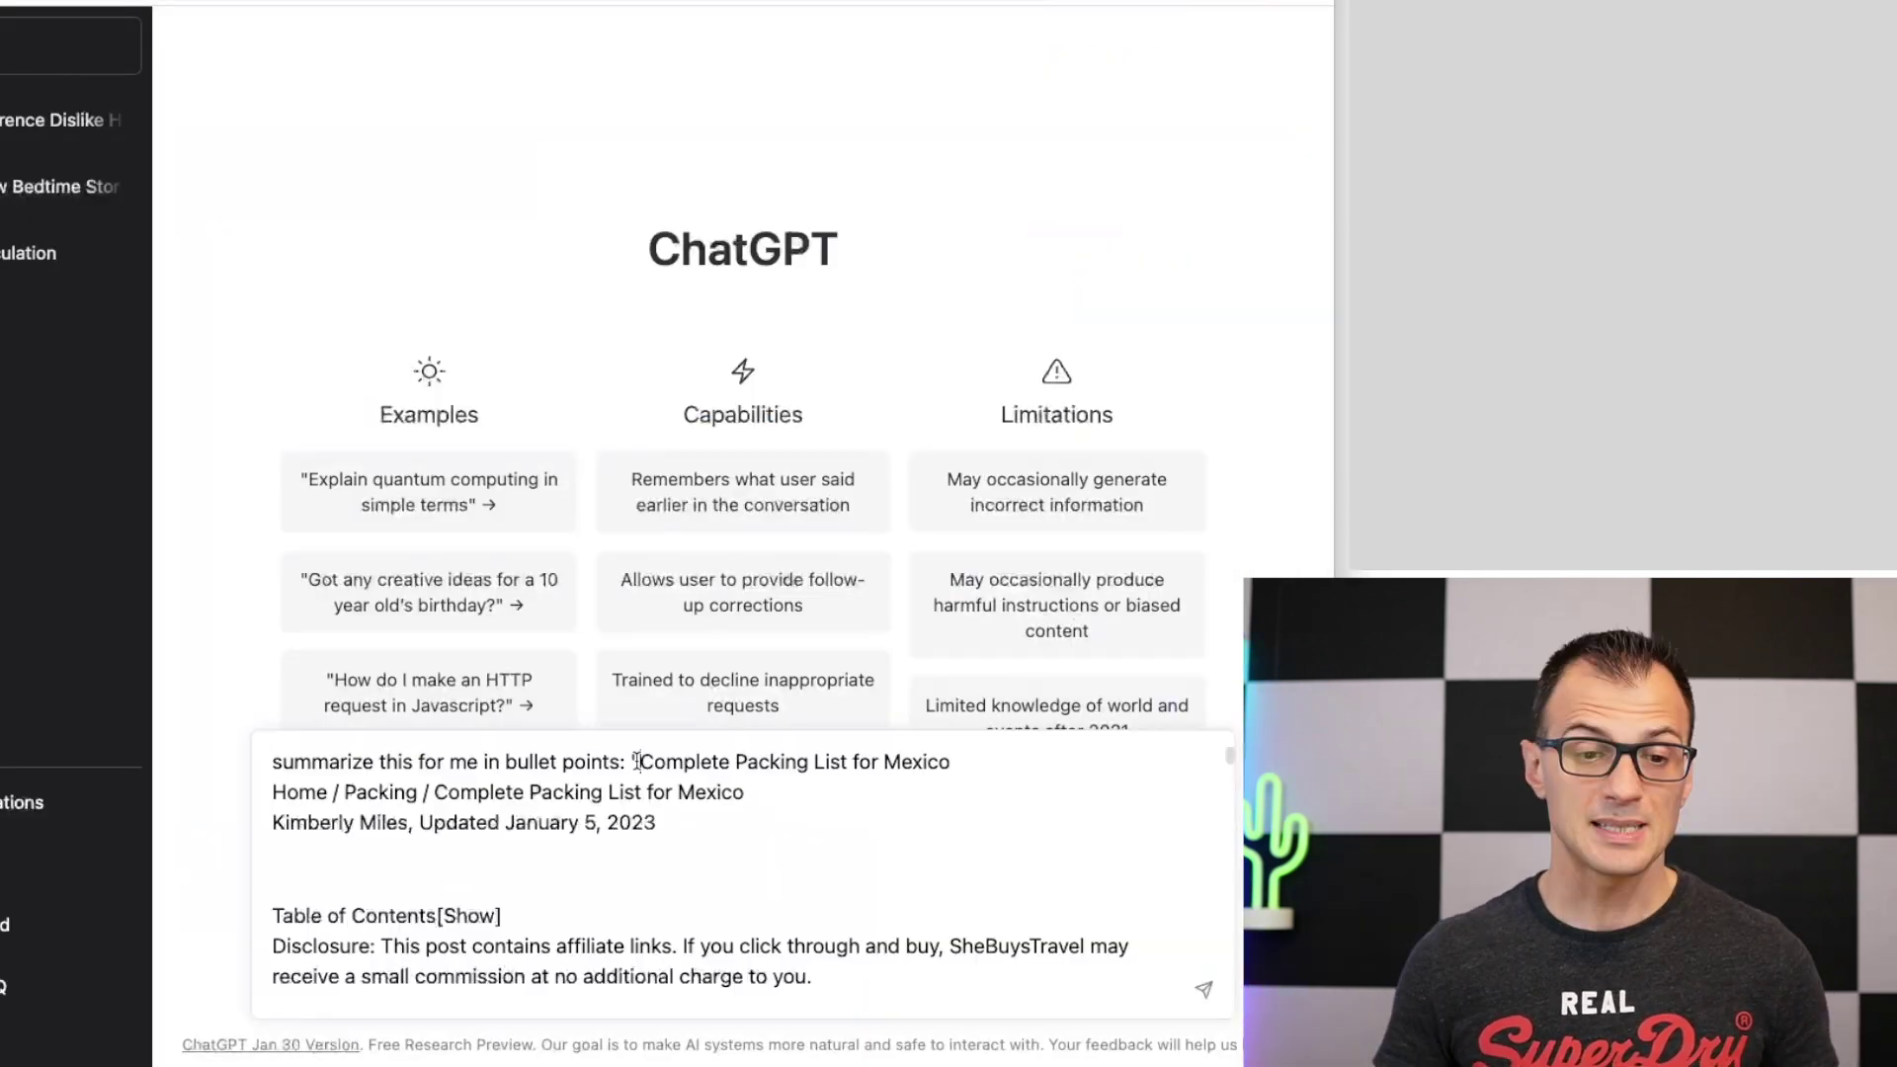
In ChatGPT, submit the pasted packing list article with "summarize this for me in bullet points:" and review the summary
{"action": "left_click_drag", "start_coordinate": [640, 761], "coordinate": [242, 762]}
{"action": "left_click", "coordinate": [648, 760]}
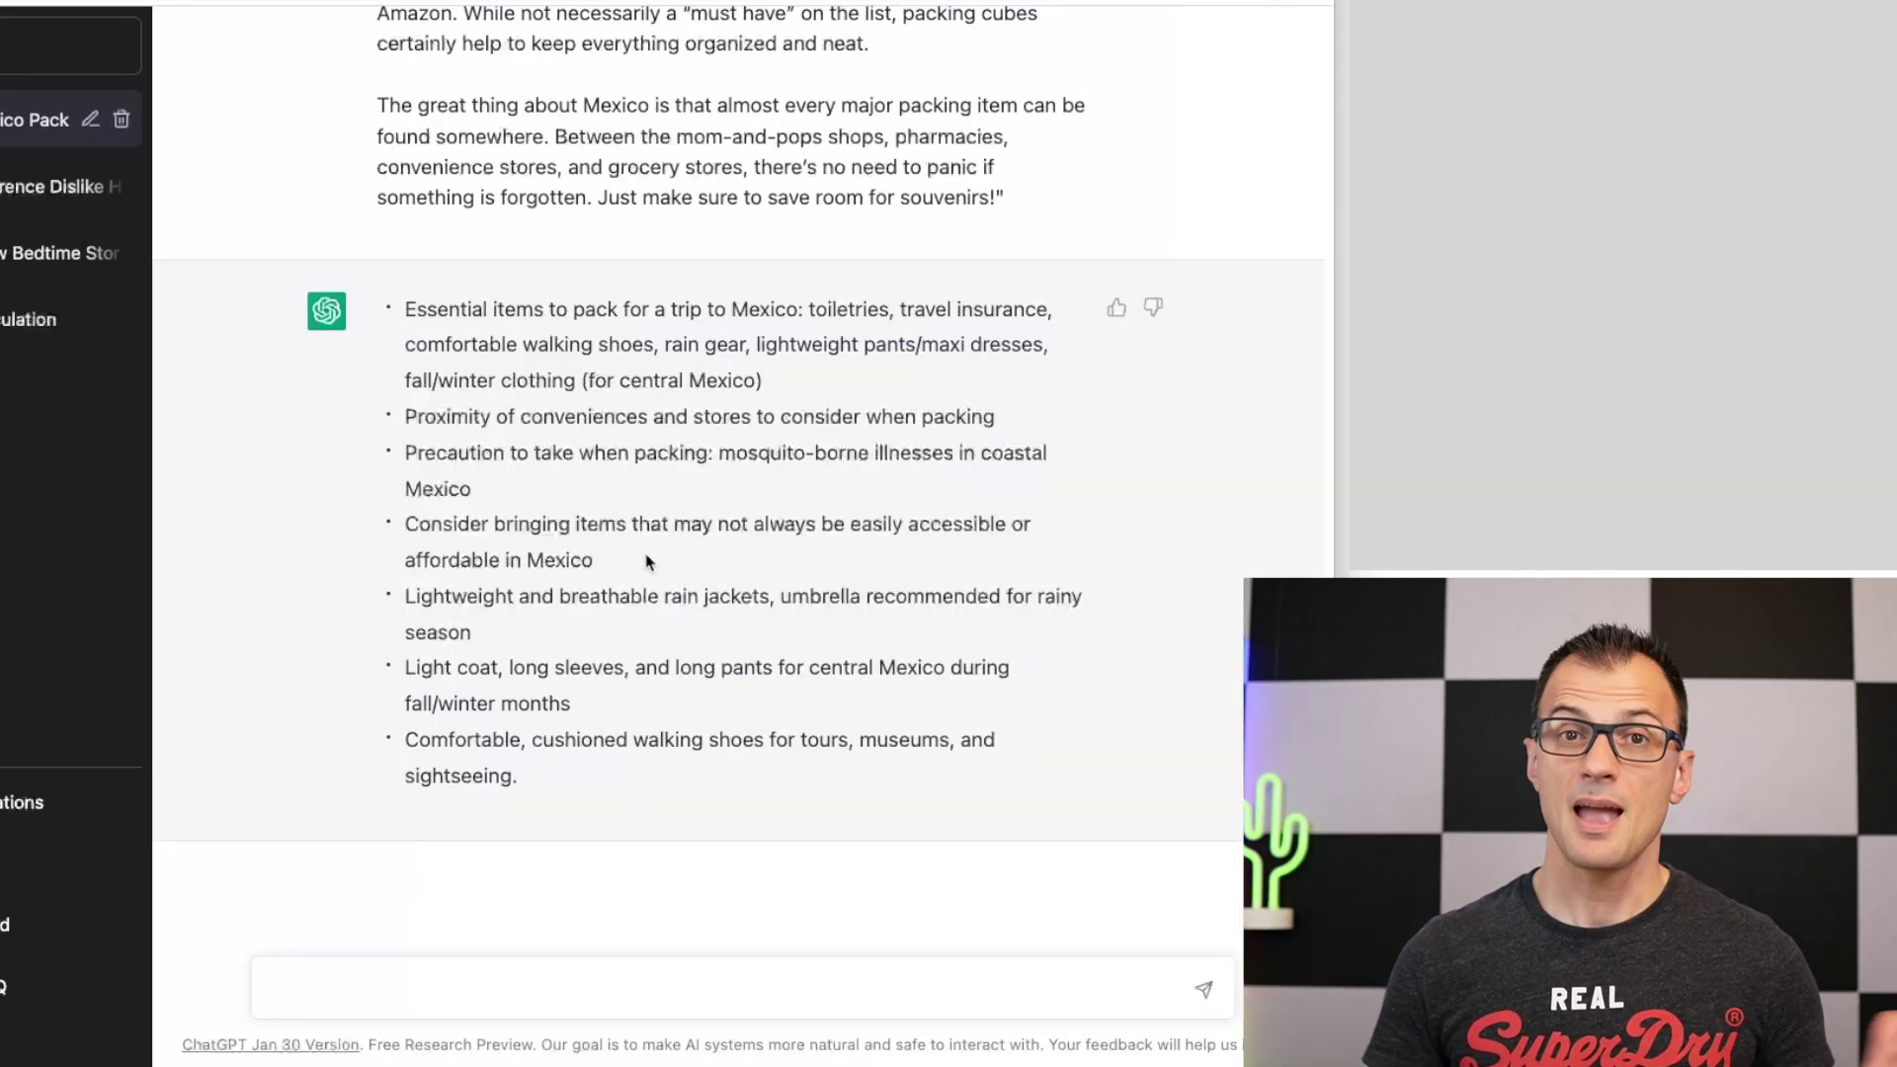
{"action": "scroll", "coordinate": [563, 459], "scroll_direction": "up", "scroll_amount": 1}
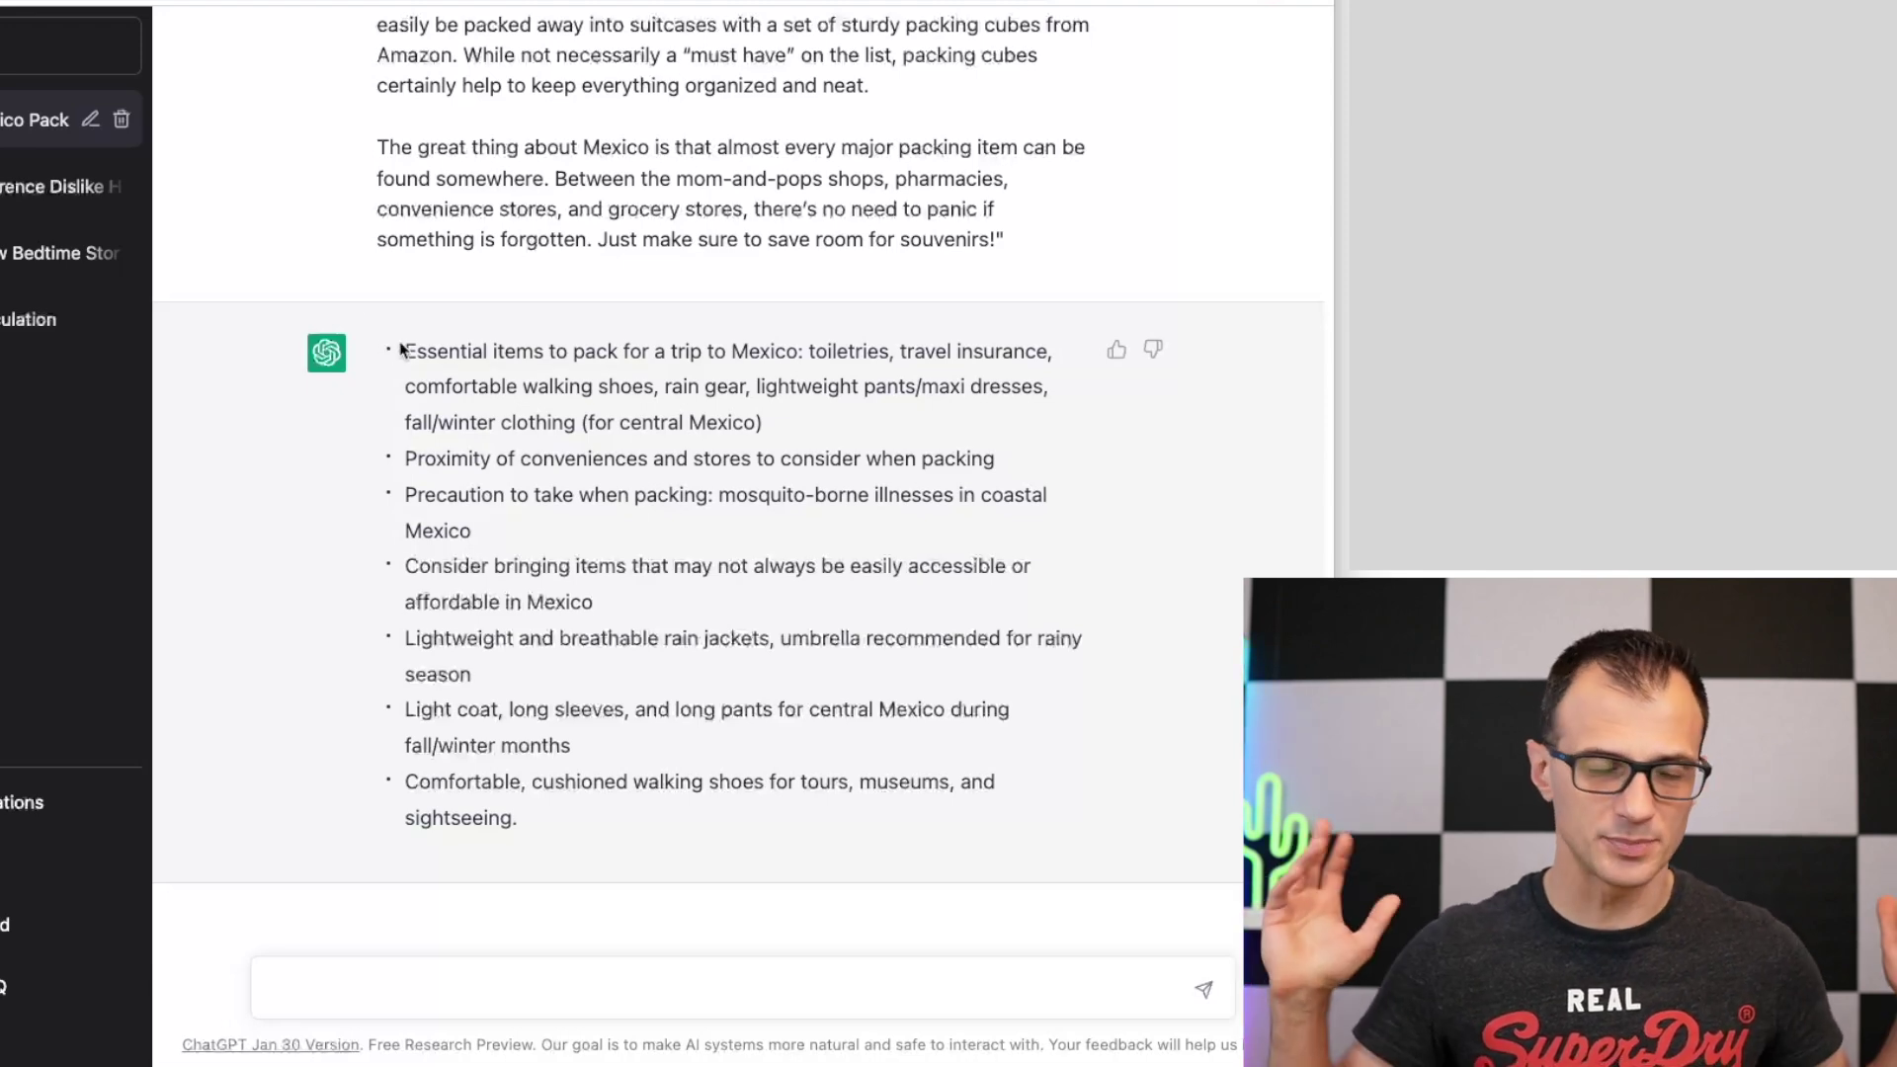
{"action": "left_click_drag", "start_coordinate": [541, 875], "coordinate": [576, 817]}
{"action": "left_click", "coordinate": [451, 295]}
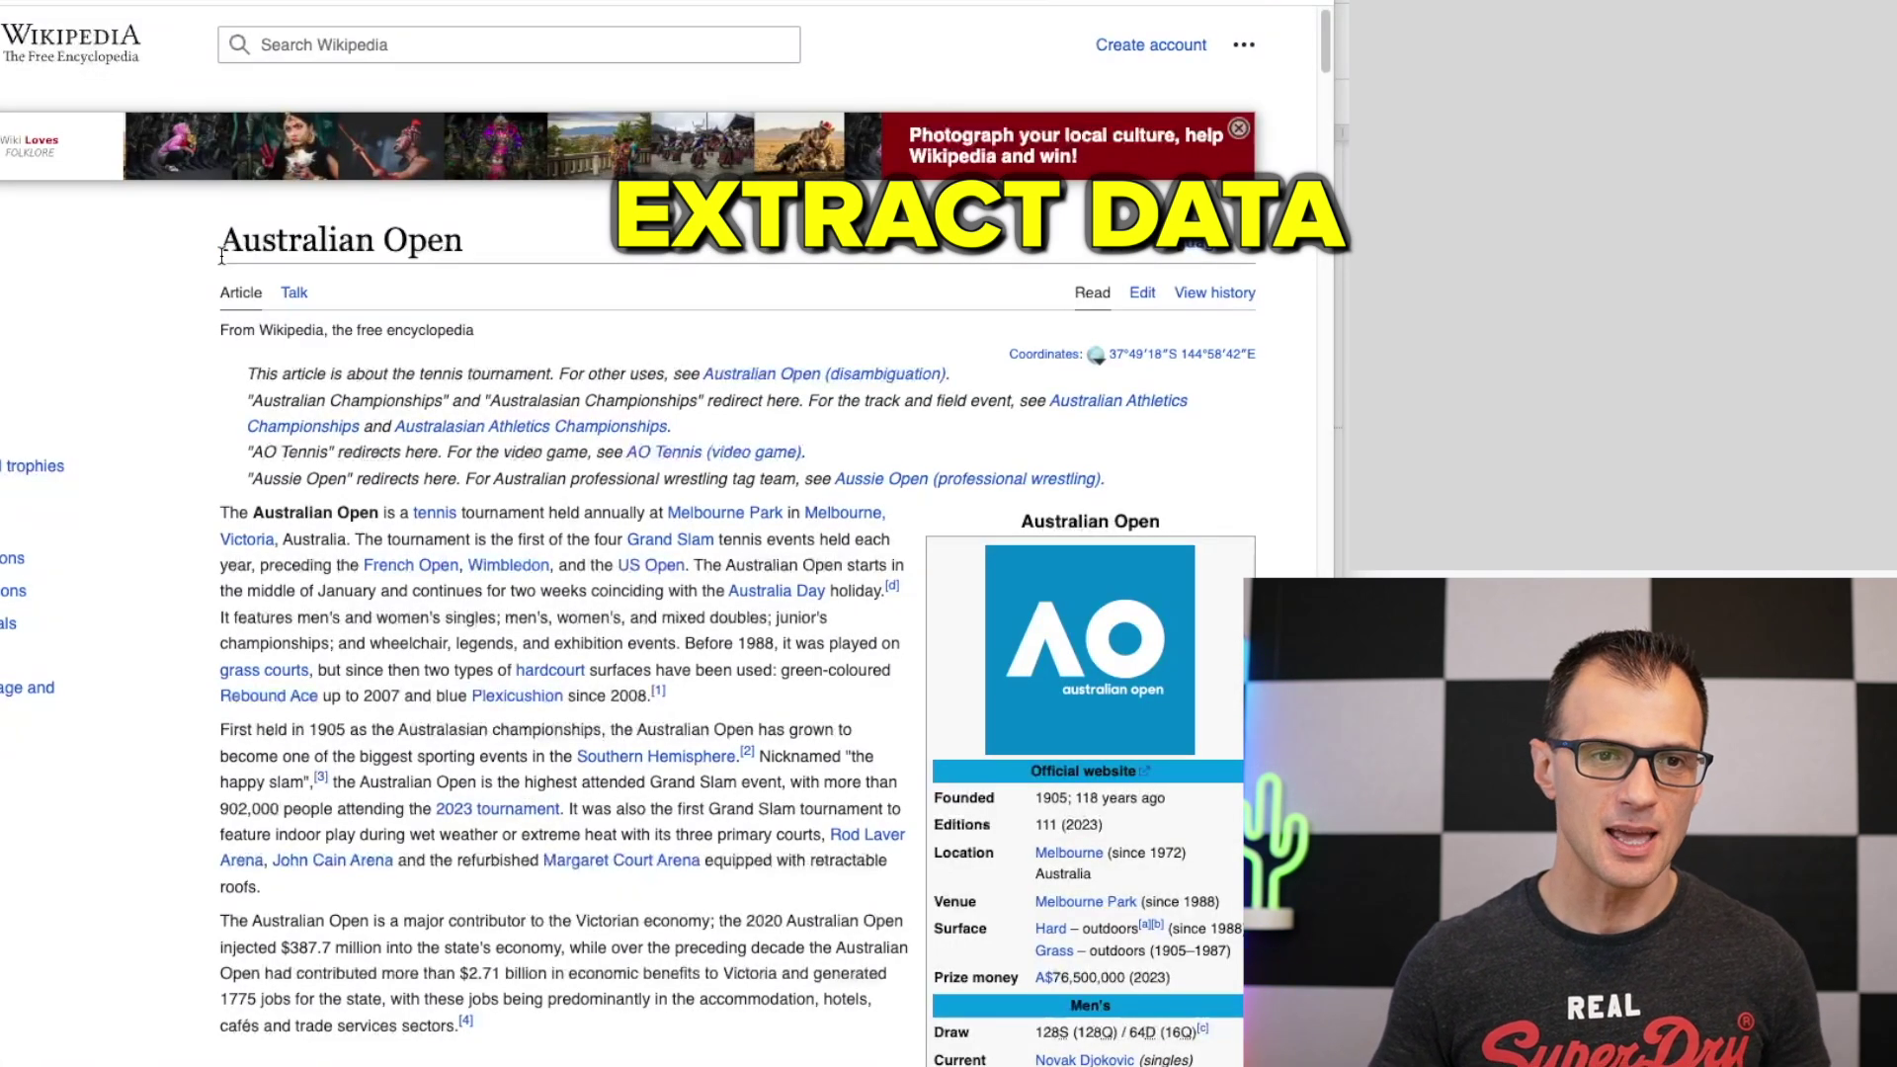
Select the Australian Open article text on Wikipedia, submit it to ChatGPT with "extract names from this text", and review the extracted names
{"action": "left_click_drag", "start_coordinate": [219, 240], "coordinate": [628, 680]}
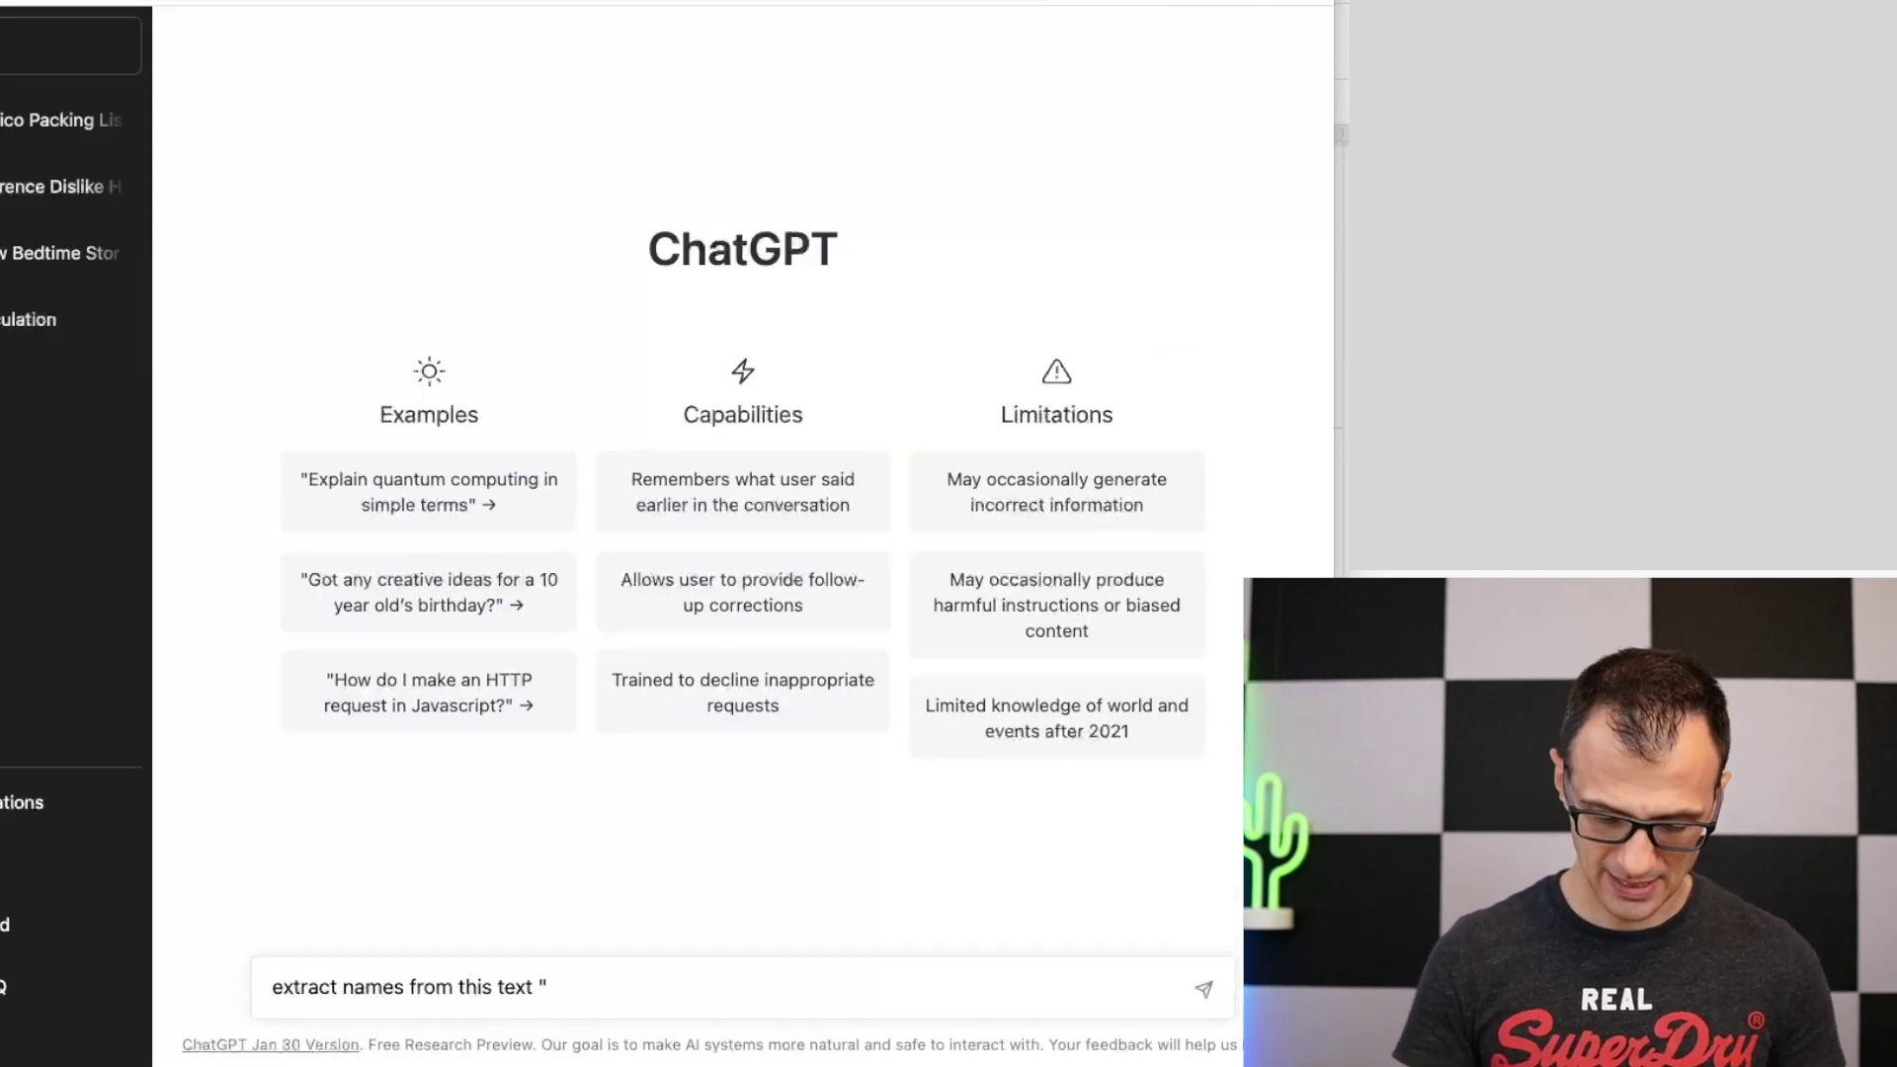
{"action": "type", "text": "From 1982 to 1985, the tournament was played in mid-December. Then it was decided to move the next tournament to mid-January (January 1987), which meant no tournament was organized in 1986. Since 1987, the Australian Open date has not changed (except for 2021, when it was postponed by three weeks to February due to the COVID-19 pandemic). Some top players, including Roger Federer and Rafael Nadal, have said in the past that the tournament is held too soon after the Christmas and New Year holidays, and expressed a desire to consider shifting the tournament to February.[21] Such a change, however, would move the tournament outside Australia's summer school holiday period, potentially impacting attendance figures."}
{"action": "type", "text": "\""}
{"action": "key", "text": "Return"}
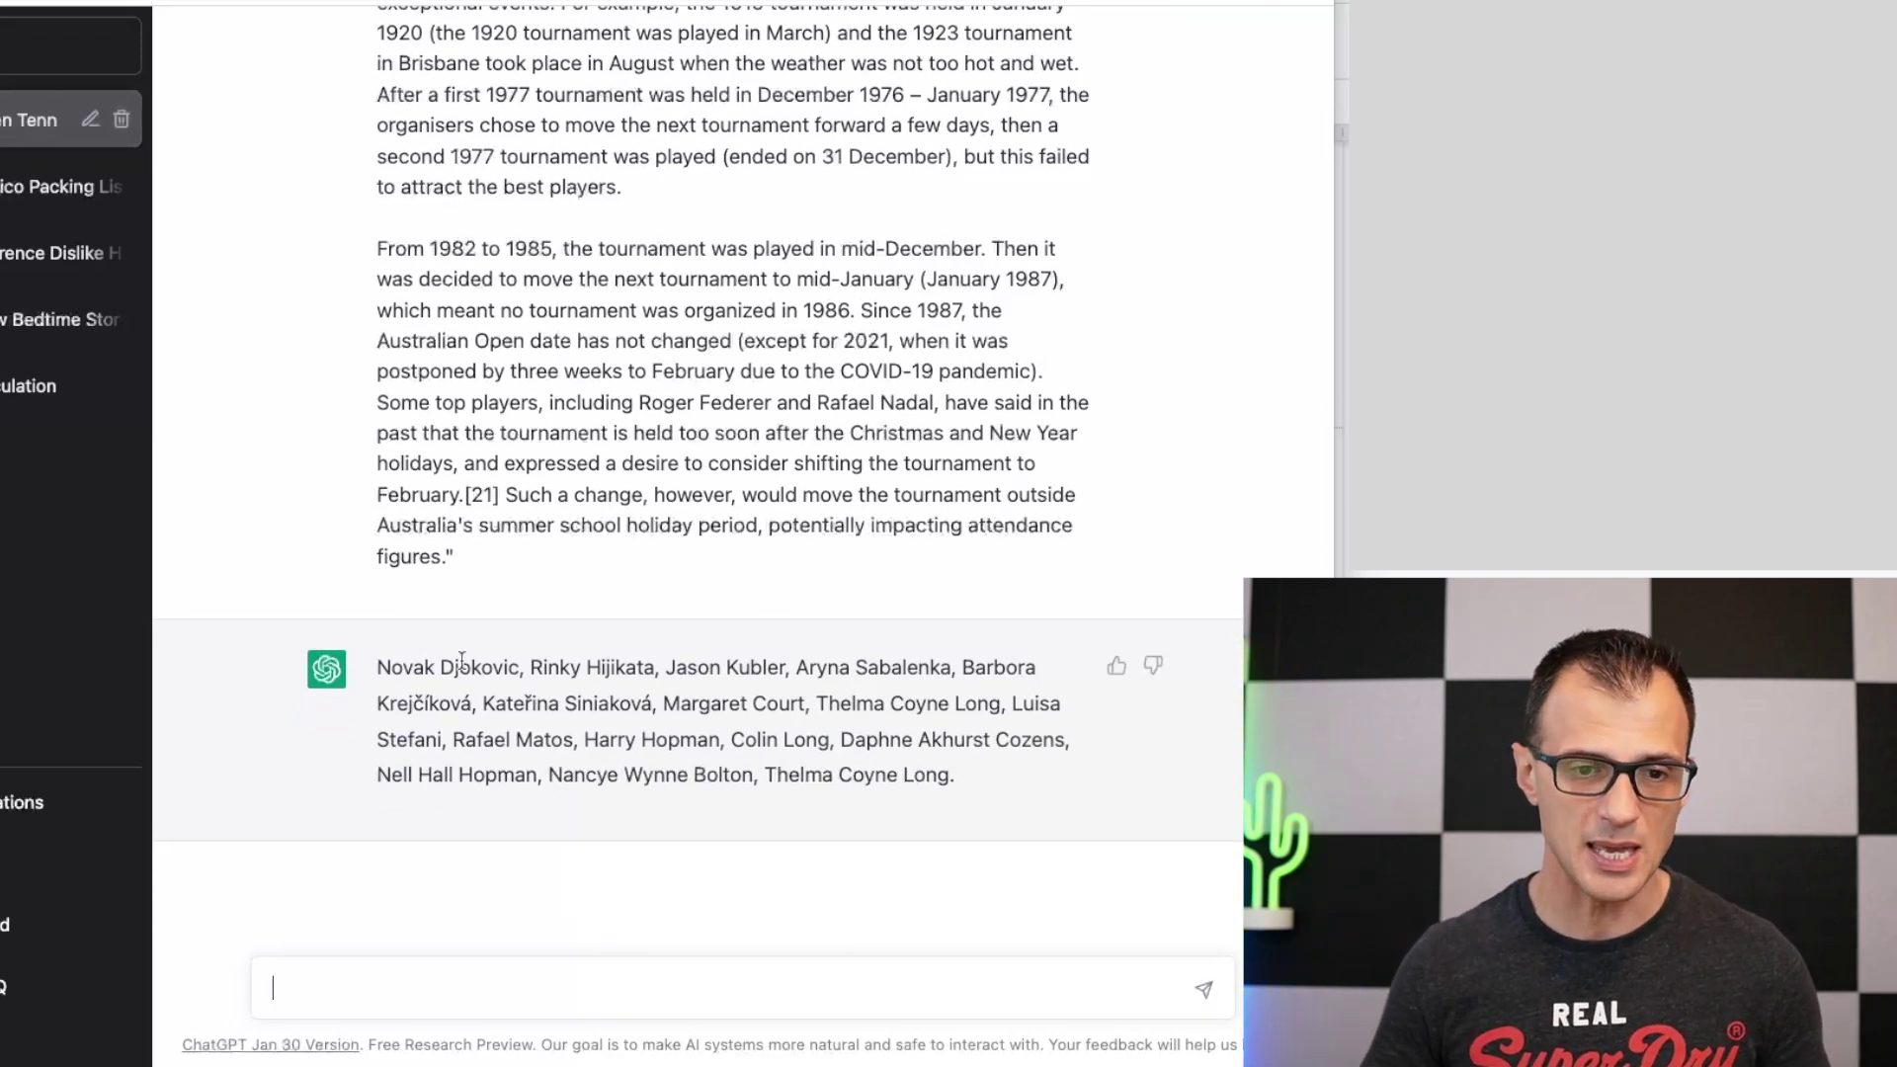
{"action": "left_click_drag", "start_coordinate": [379, 665], "coordinate": [961, 780]}
{"action": "left_click", "coordinate": [652, 436]}
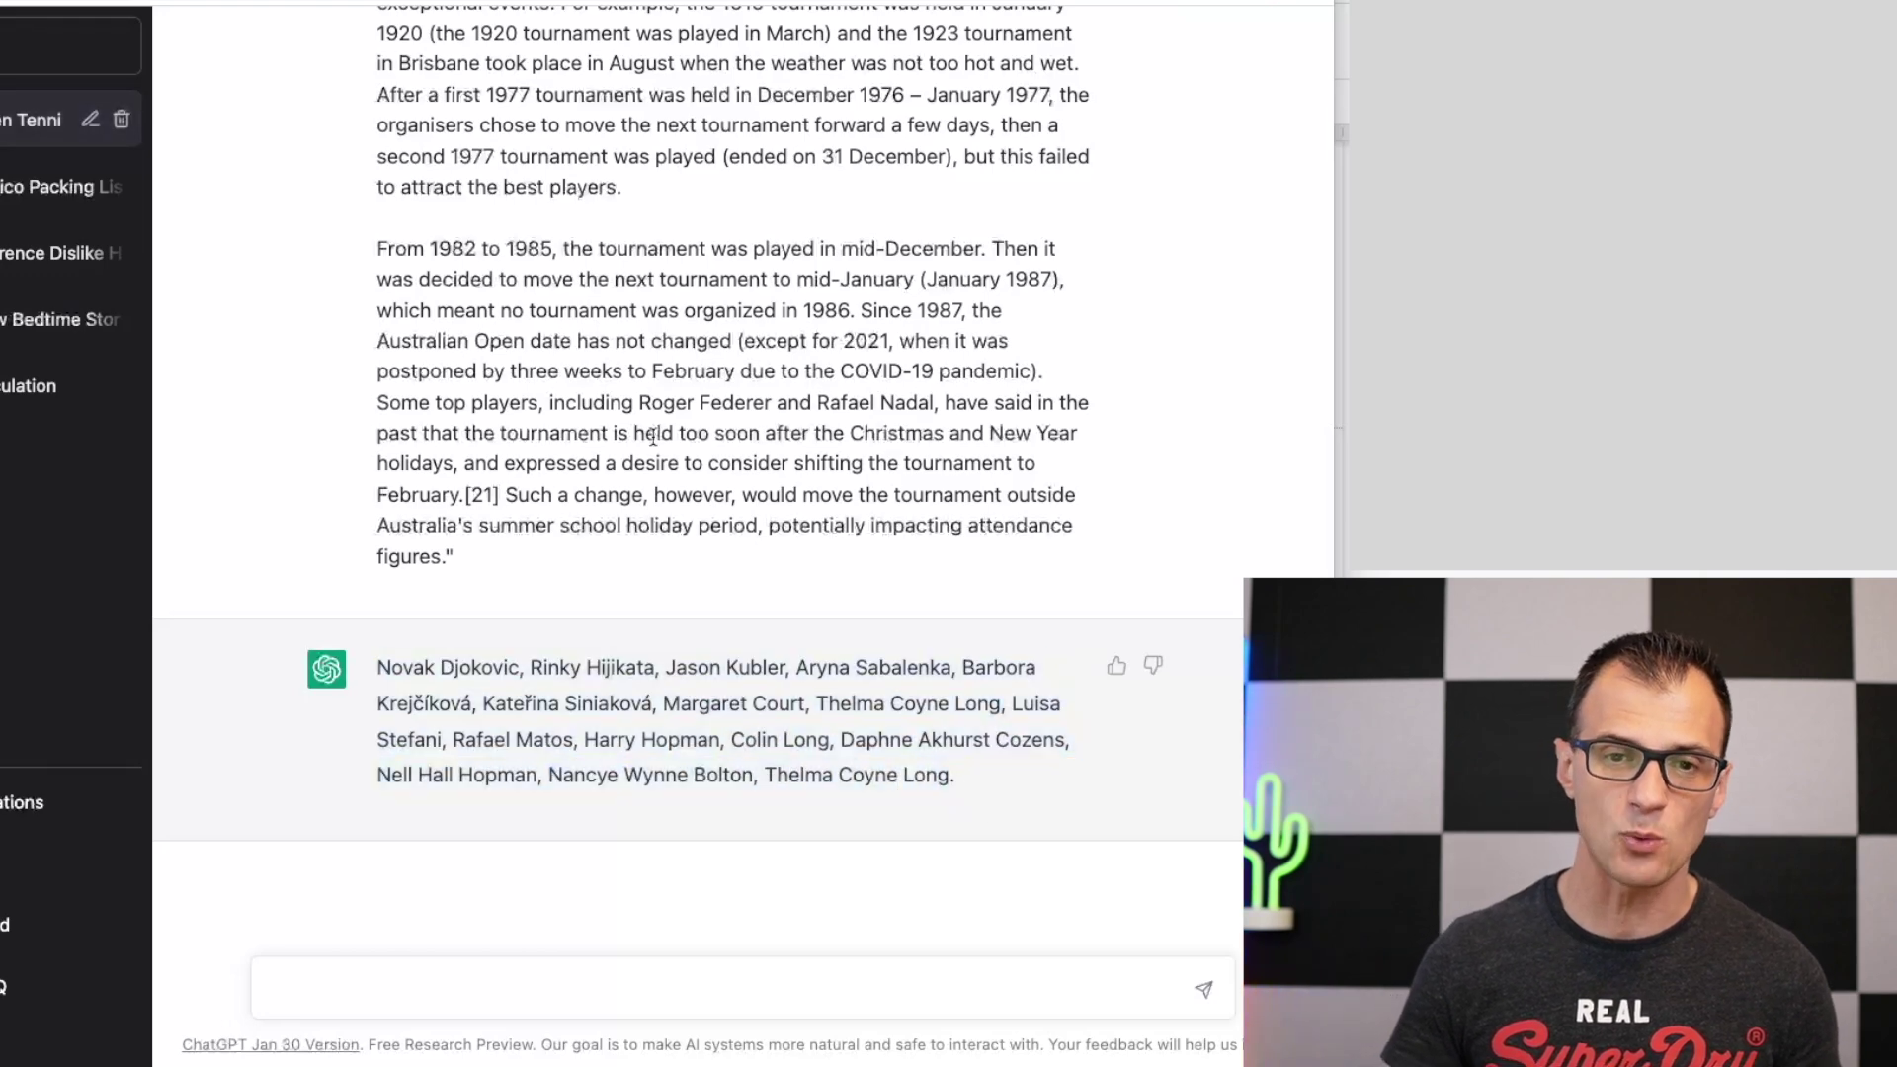
{"action": "scroll", "coordinate": [862, 603], "scroll_direction": "up", "scroll_amount": 1}
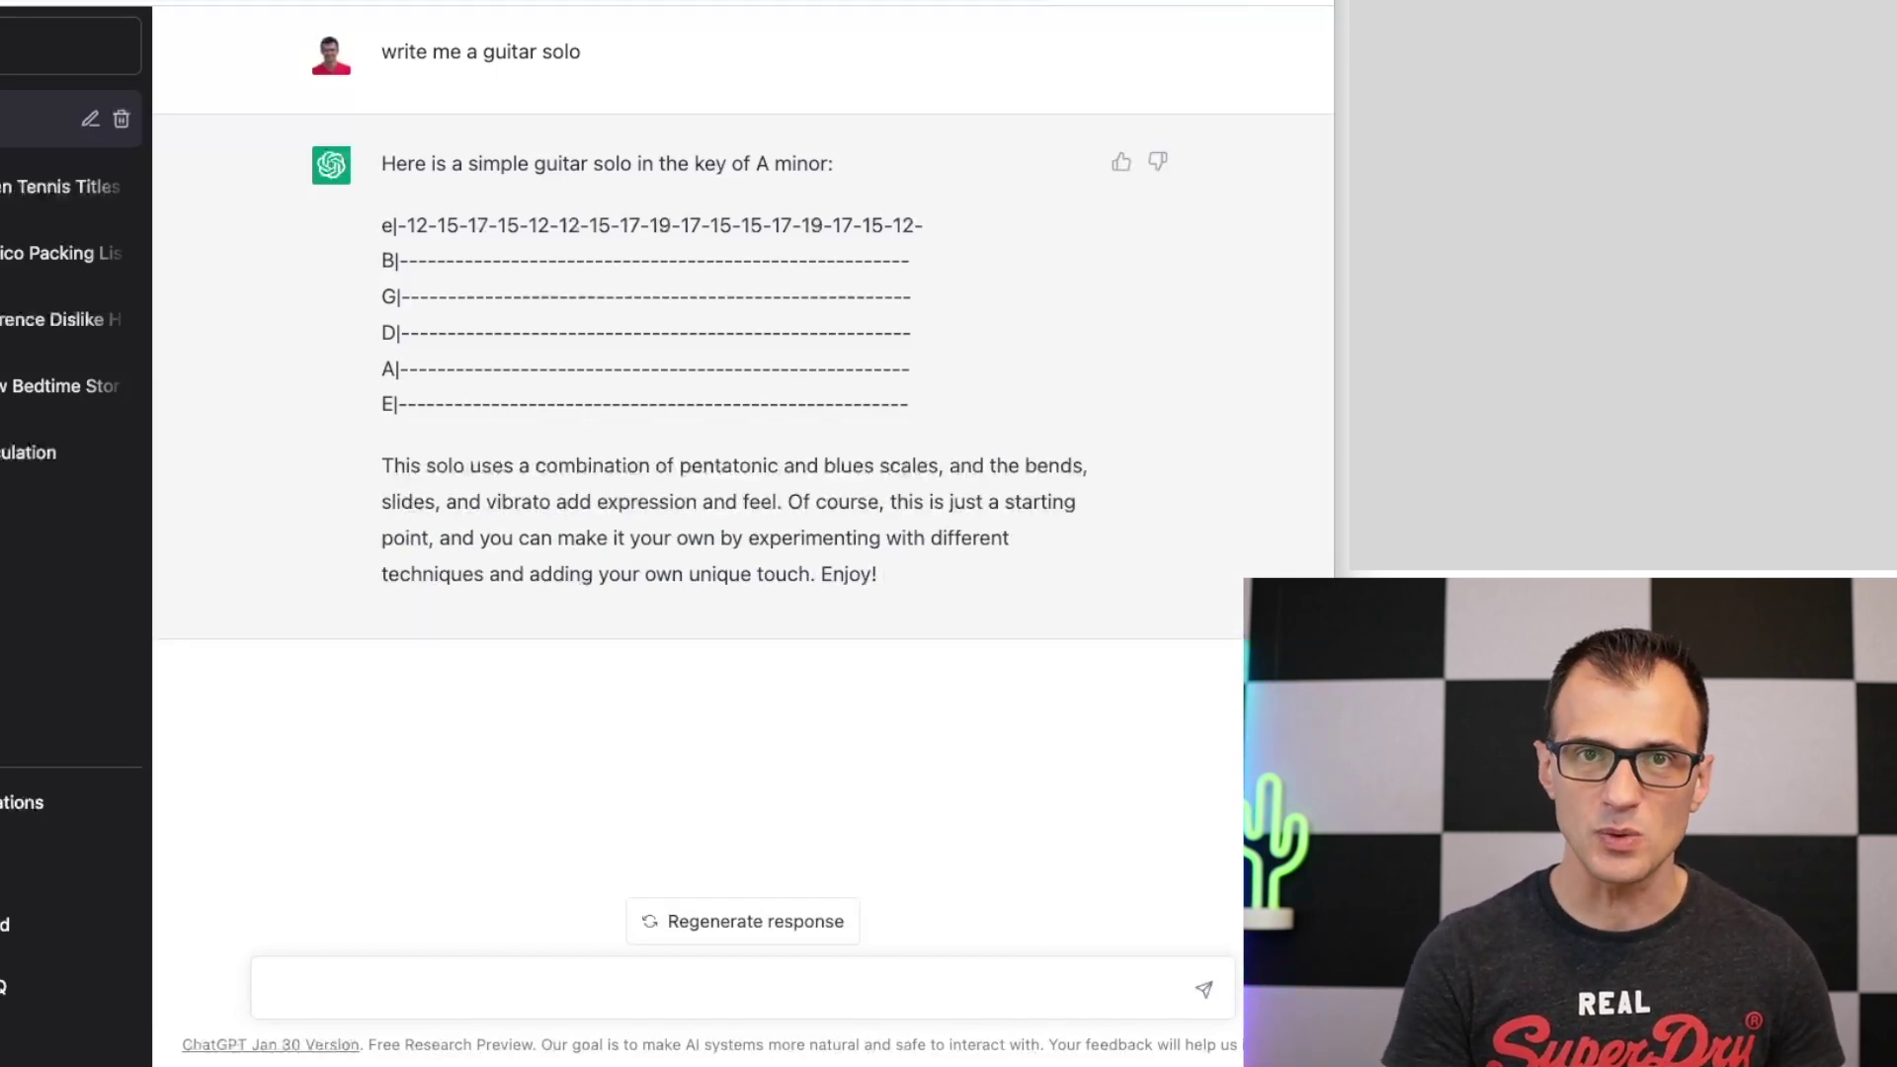
Follow up on the guitar solo with the prompt "make in the key of c#"
{"action": "type", "text": "make in the key of c#"}
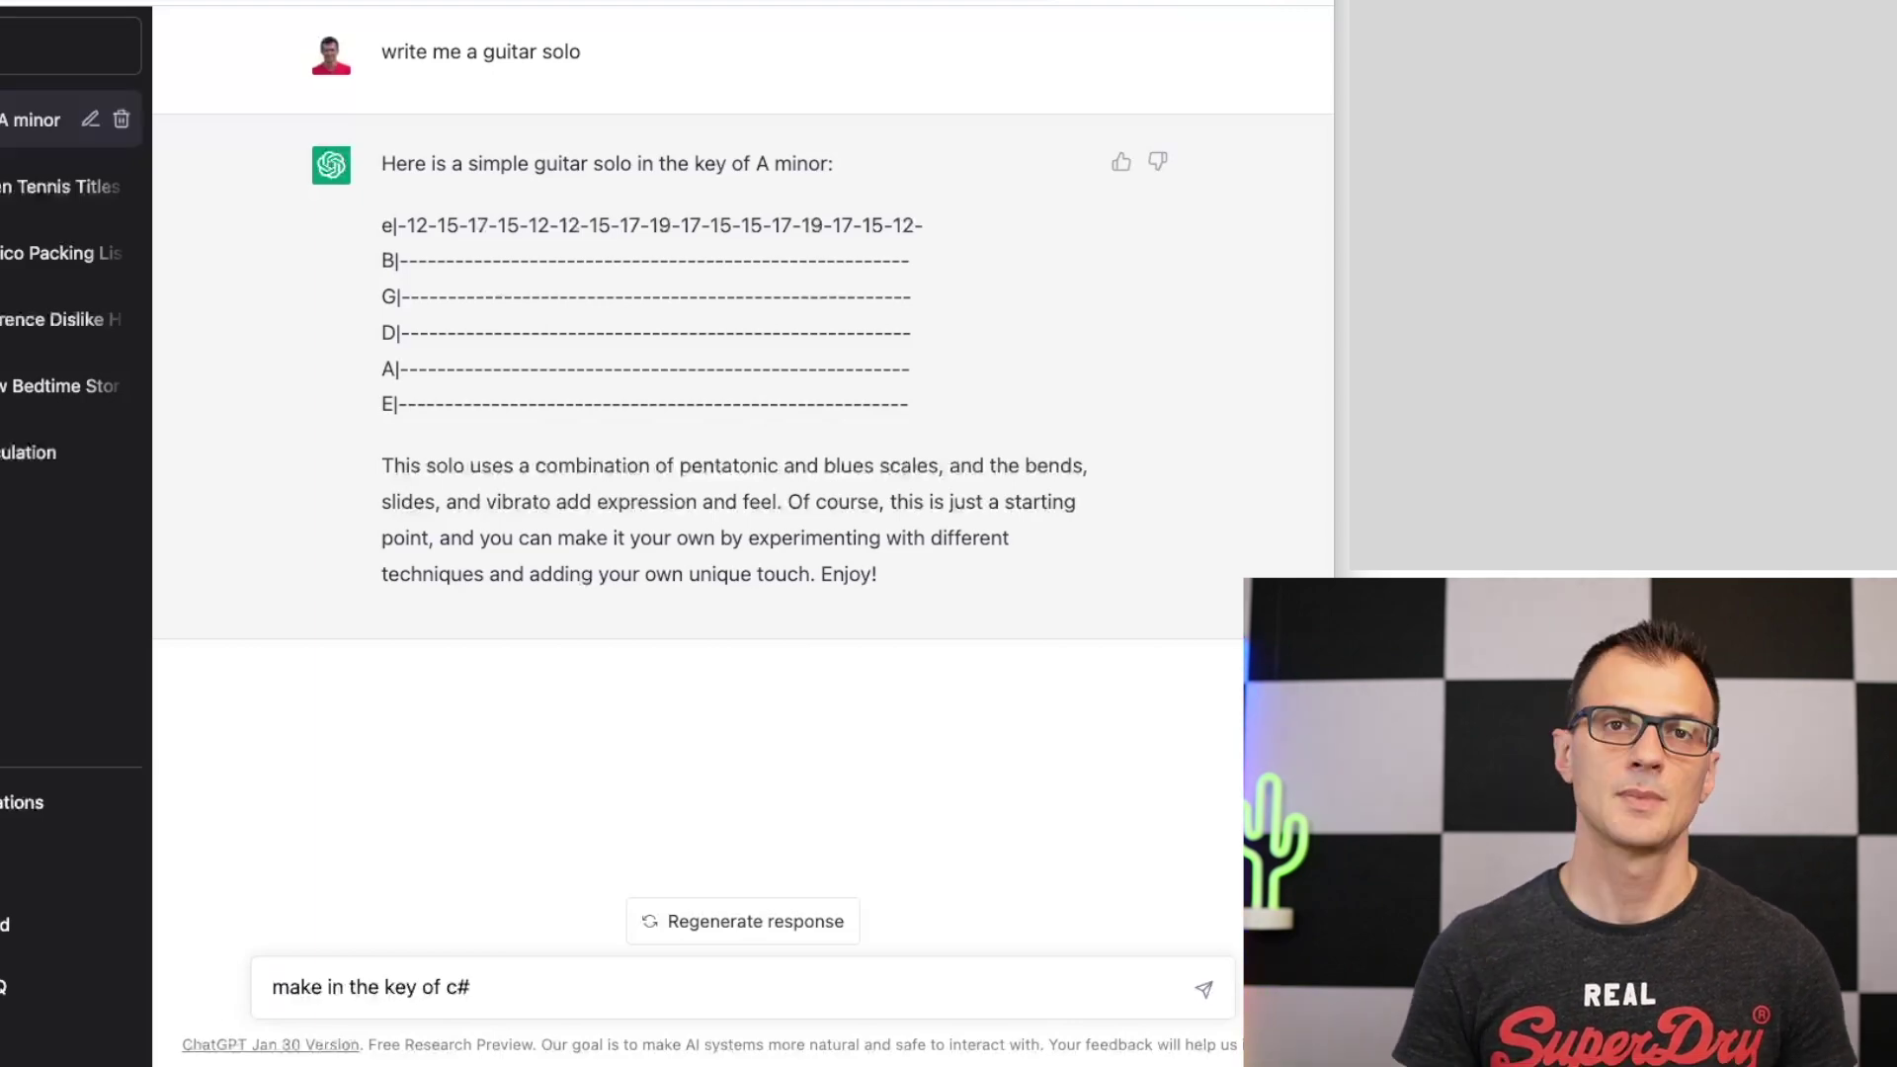
{"action": "key", "text": "Return"}
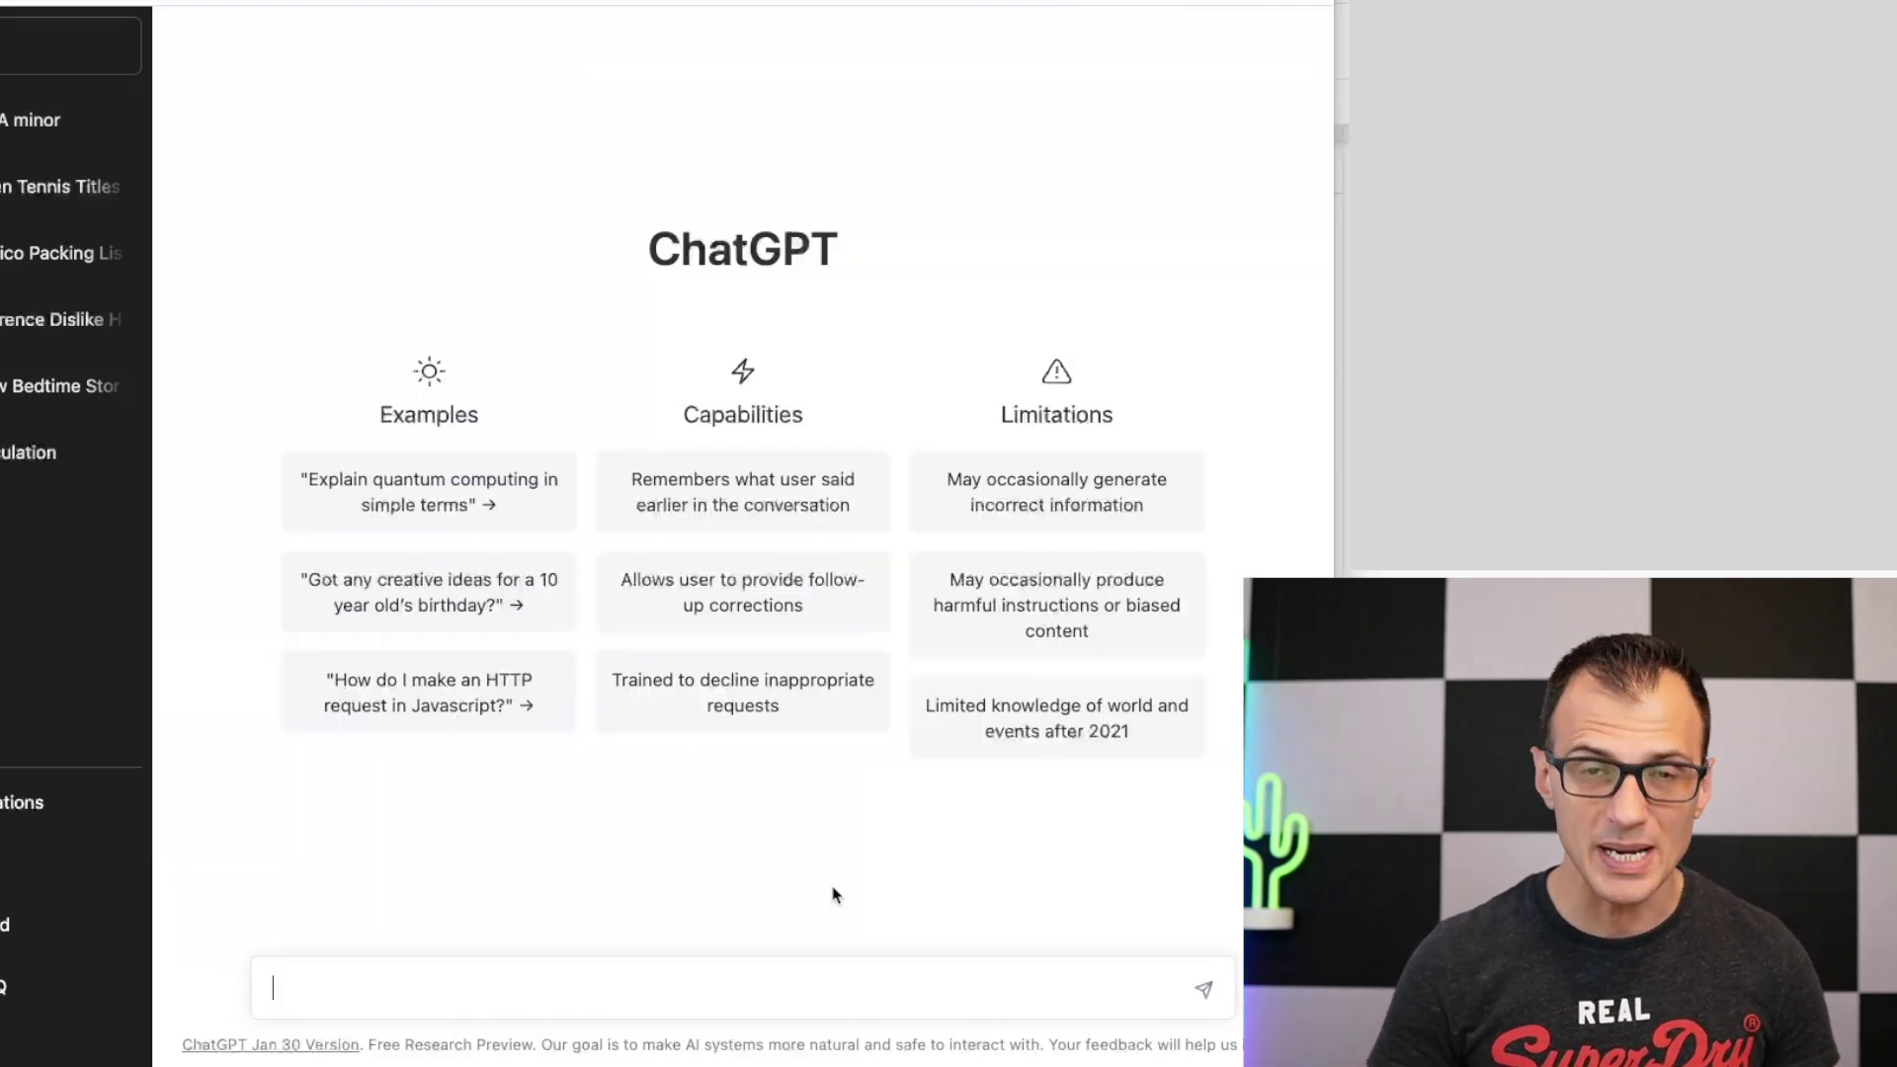
Submit "write me a recipe for a healthy breakfast" and, in a separate chat, "write me a poem for a happy birthday card for my mum"
{"action": "type", "text": "write me a recipe for a healthy breakfast"}
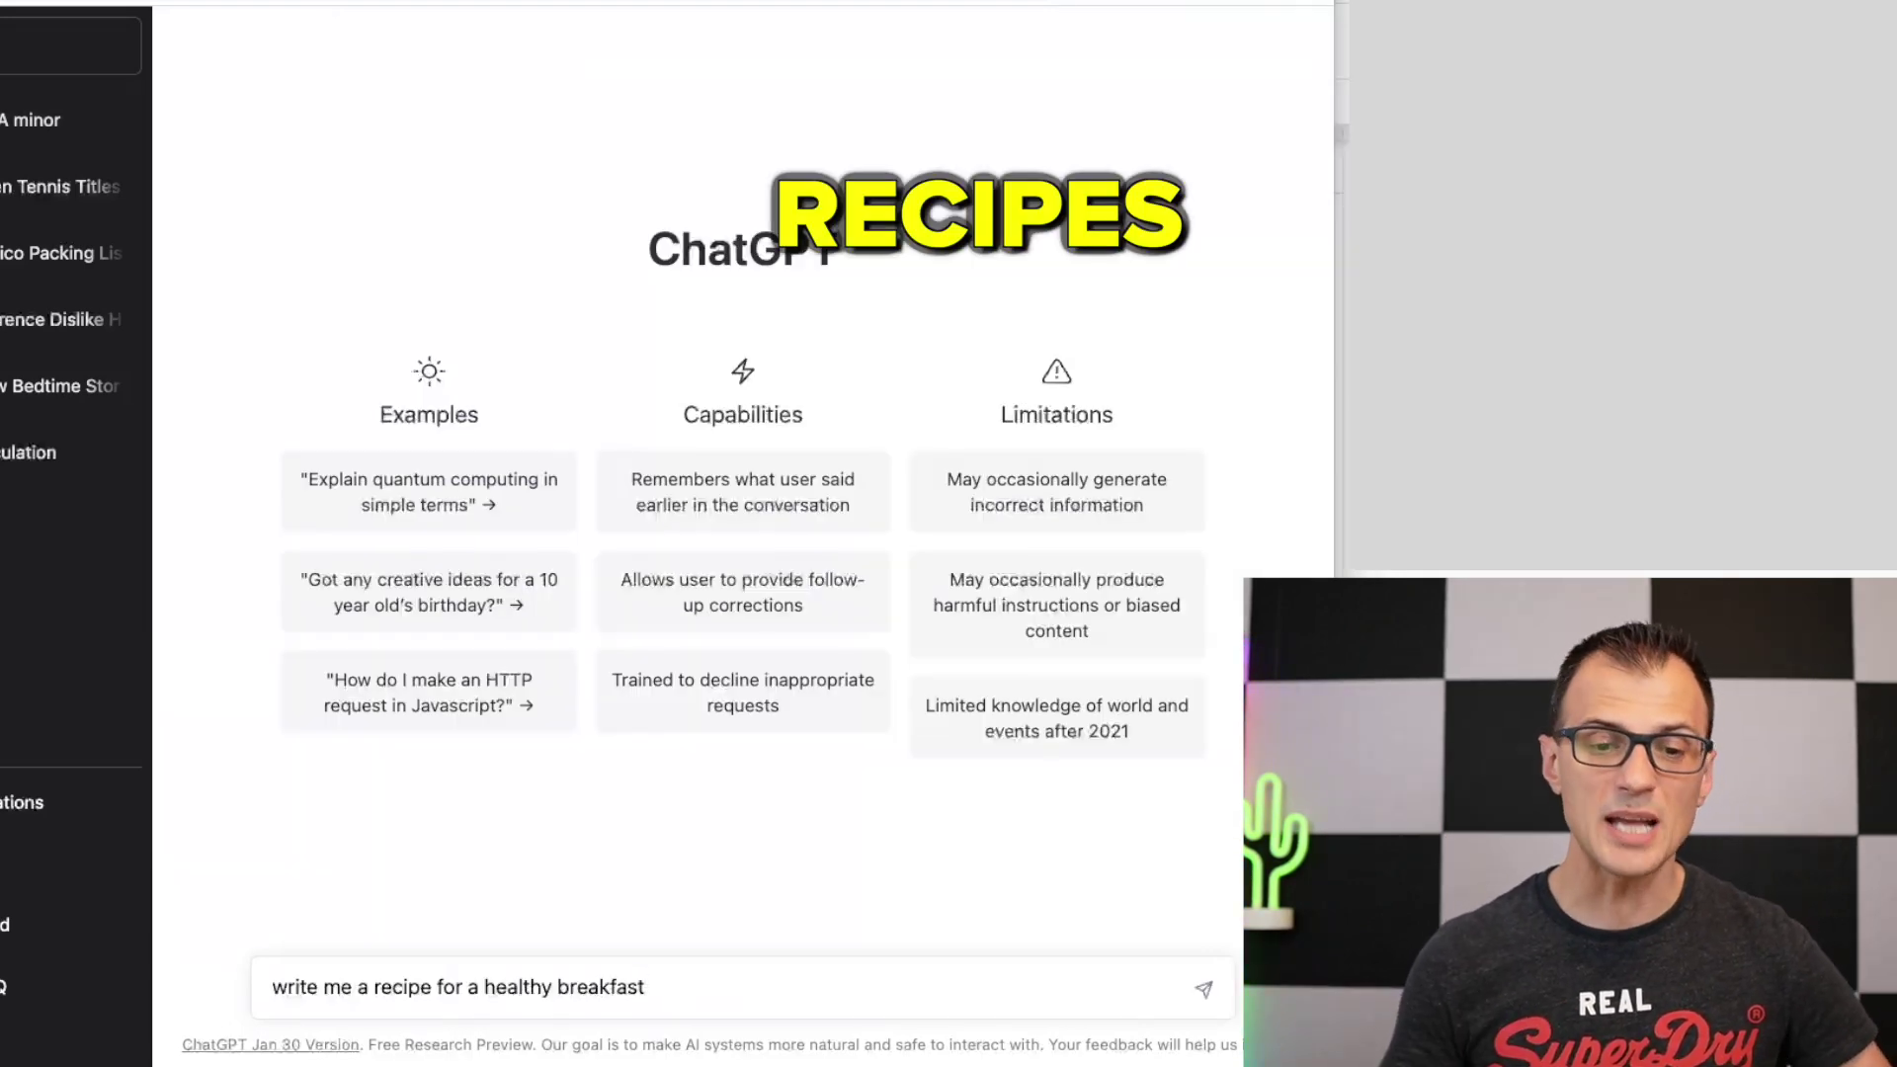
{"action": "key", "text": "Return"}
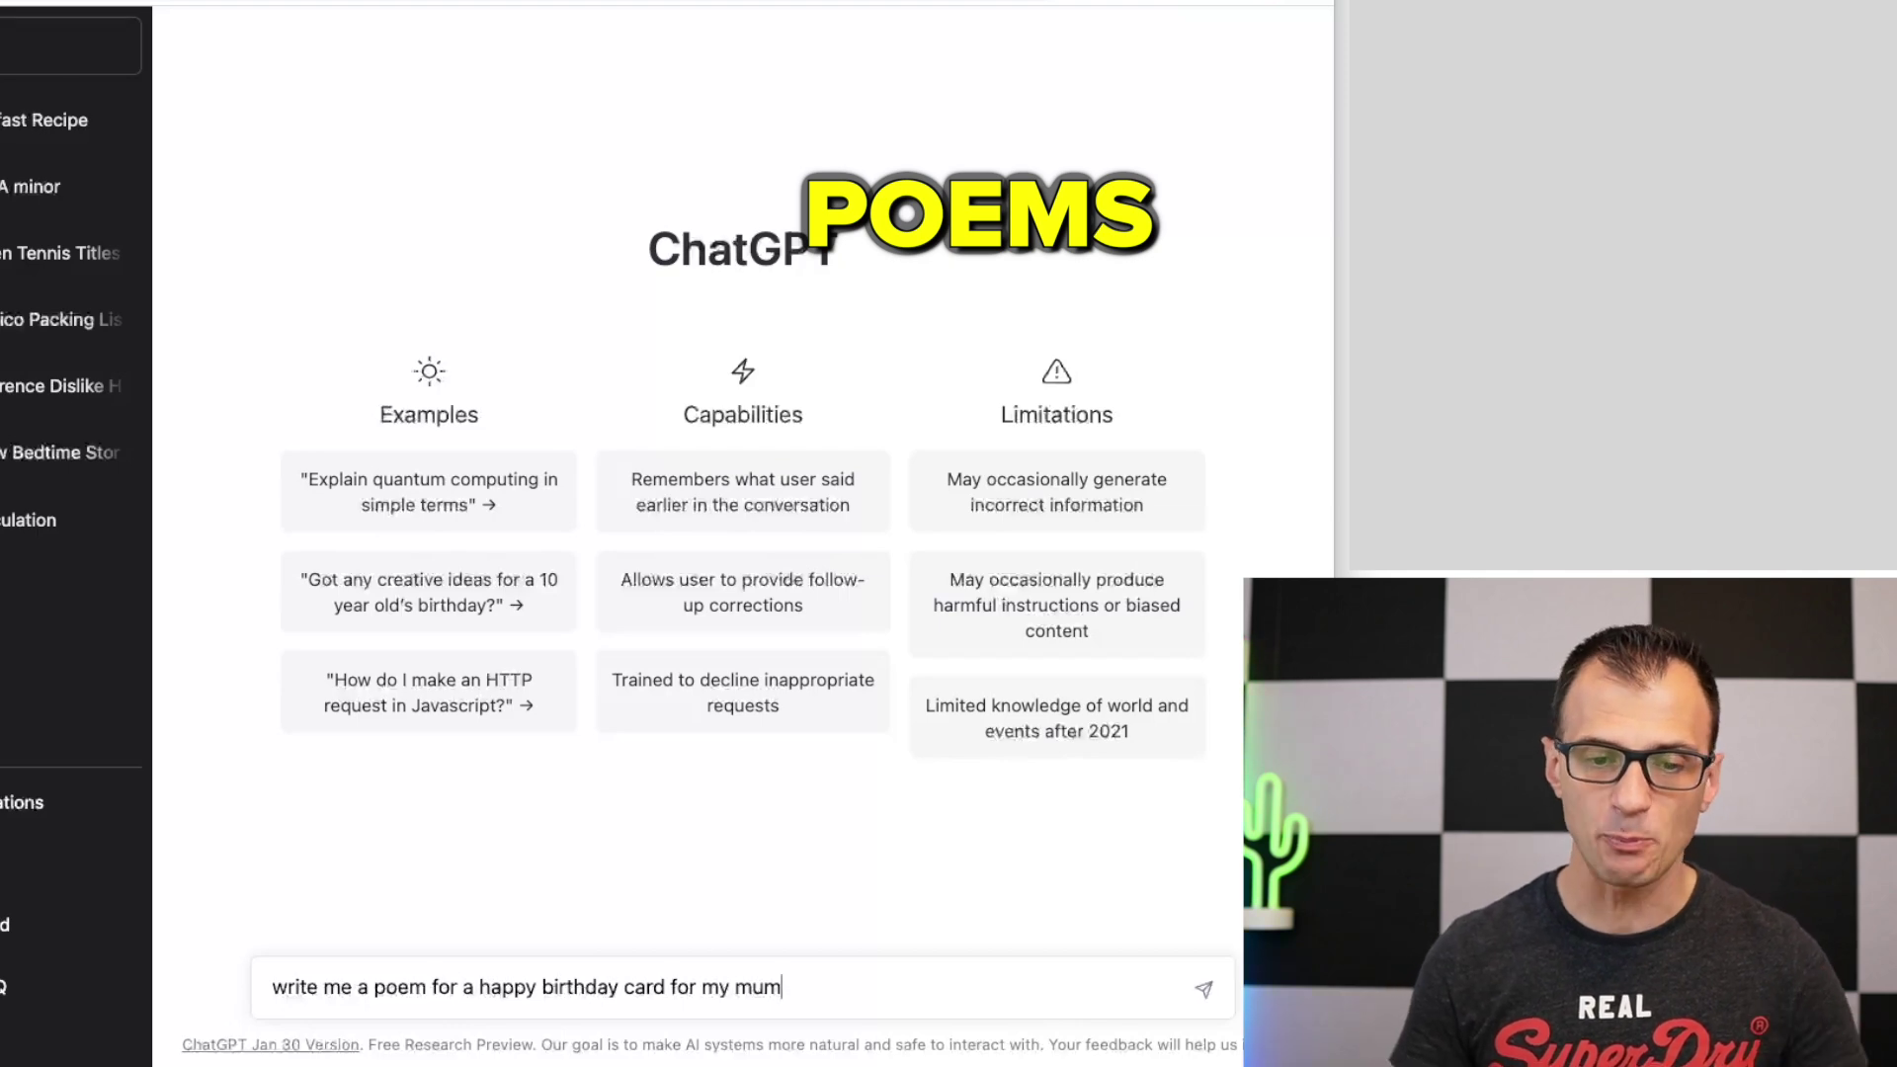
{"action": "key", "text": "Return"}
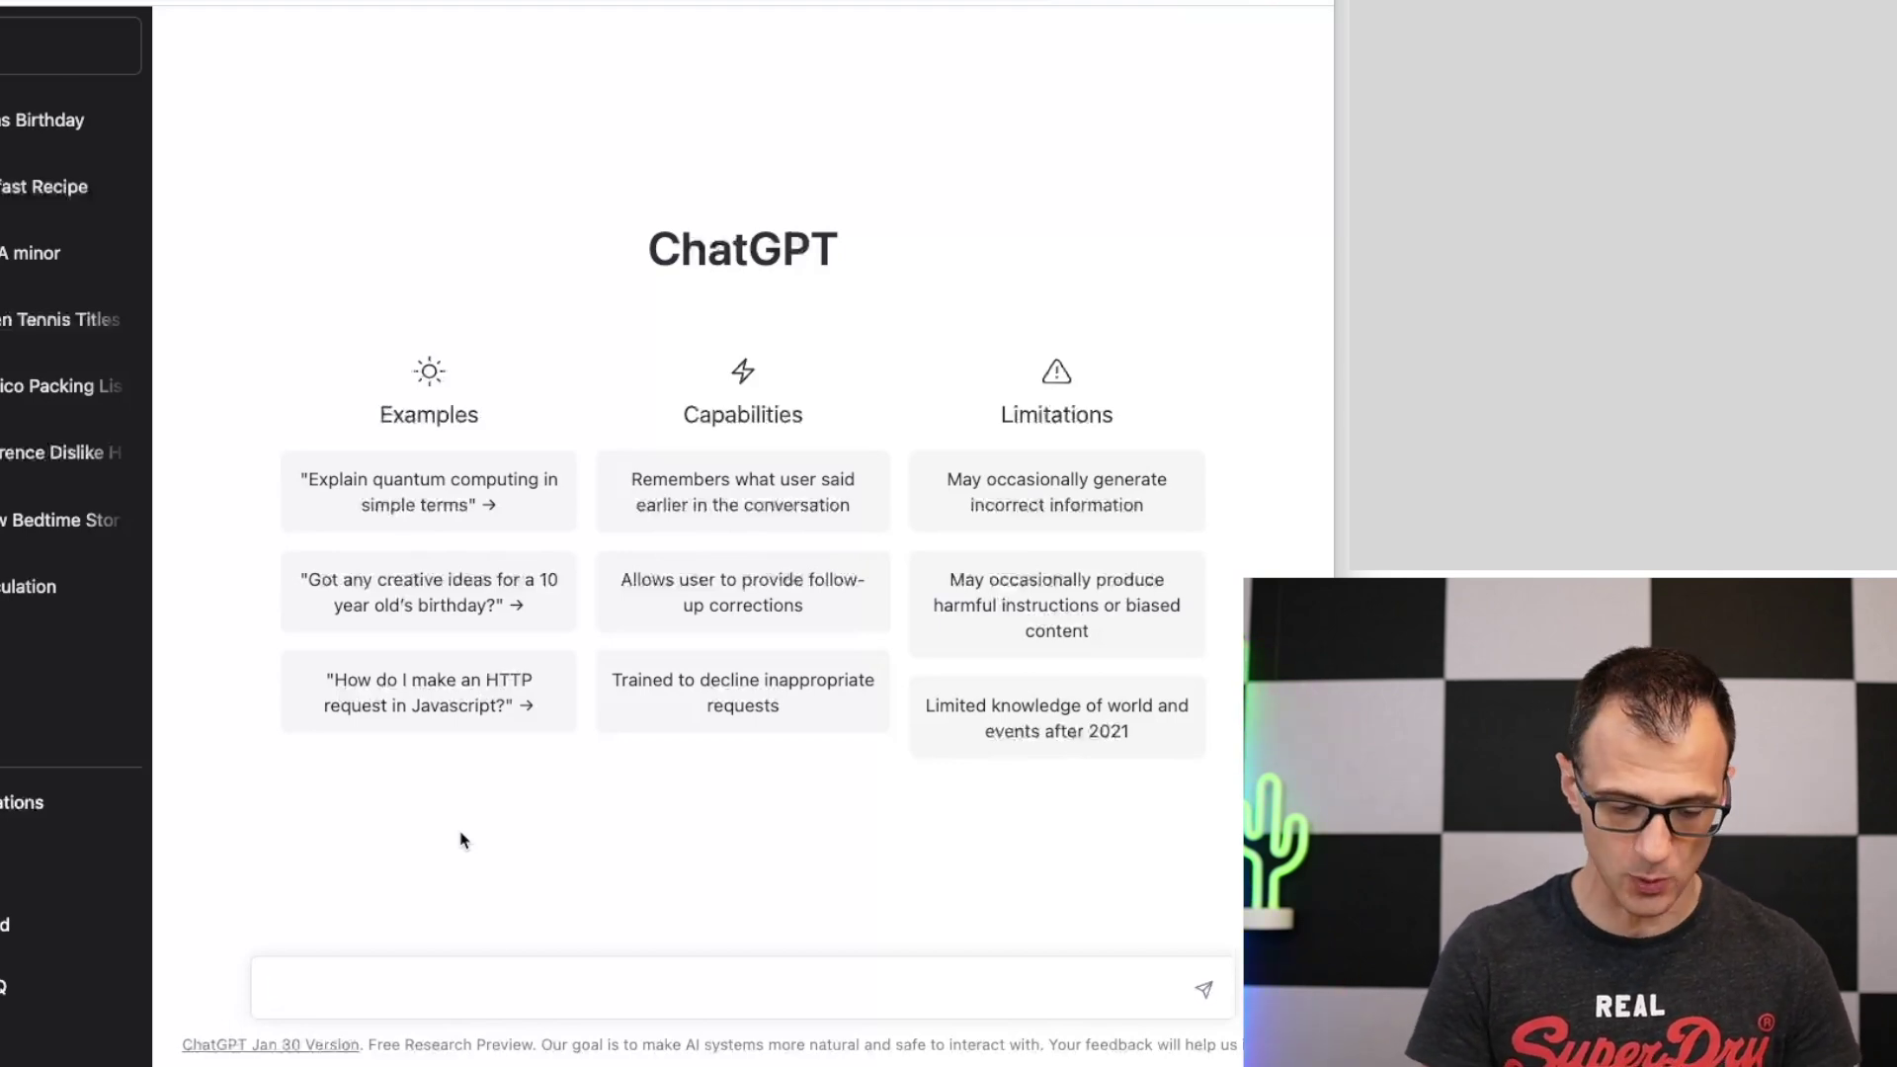
Submit the prompt "write me a simple solitaire game in python" in a new chat
{"action": "type", "text": "write me a "}
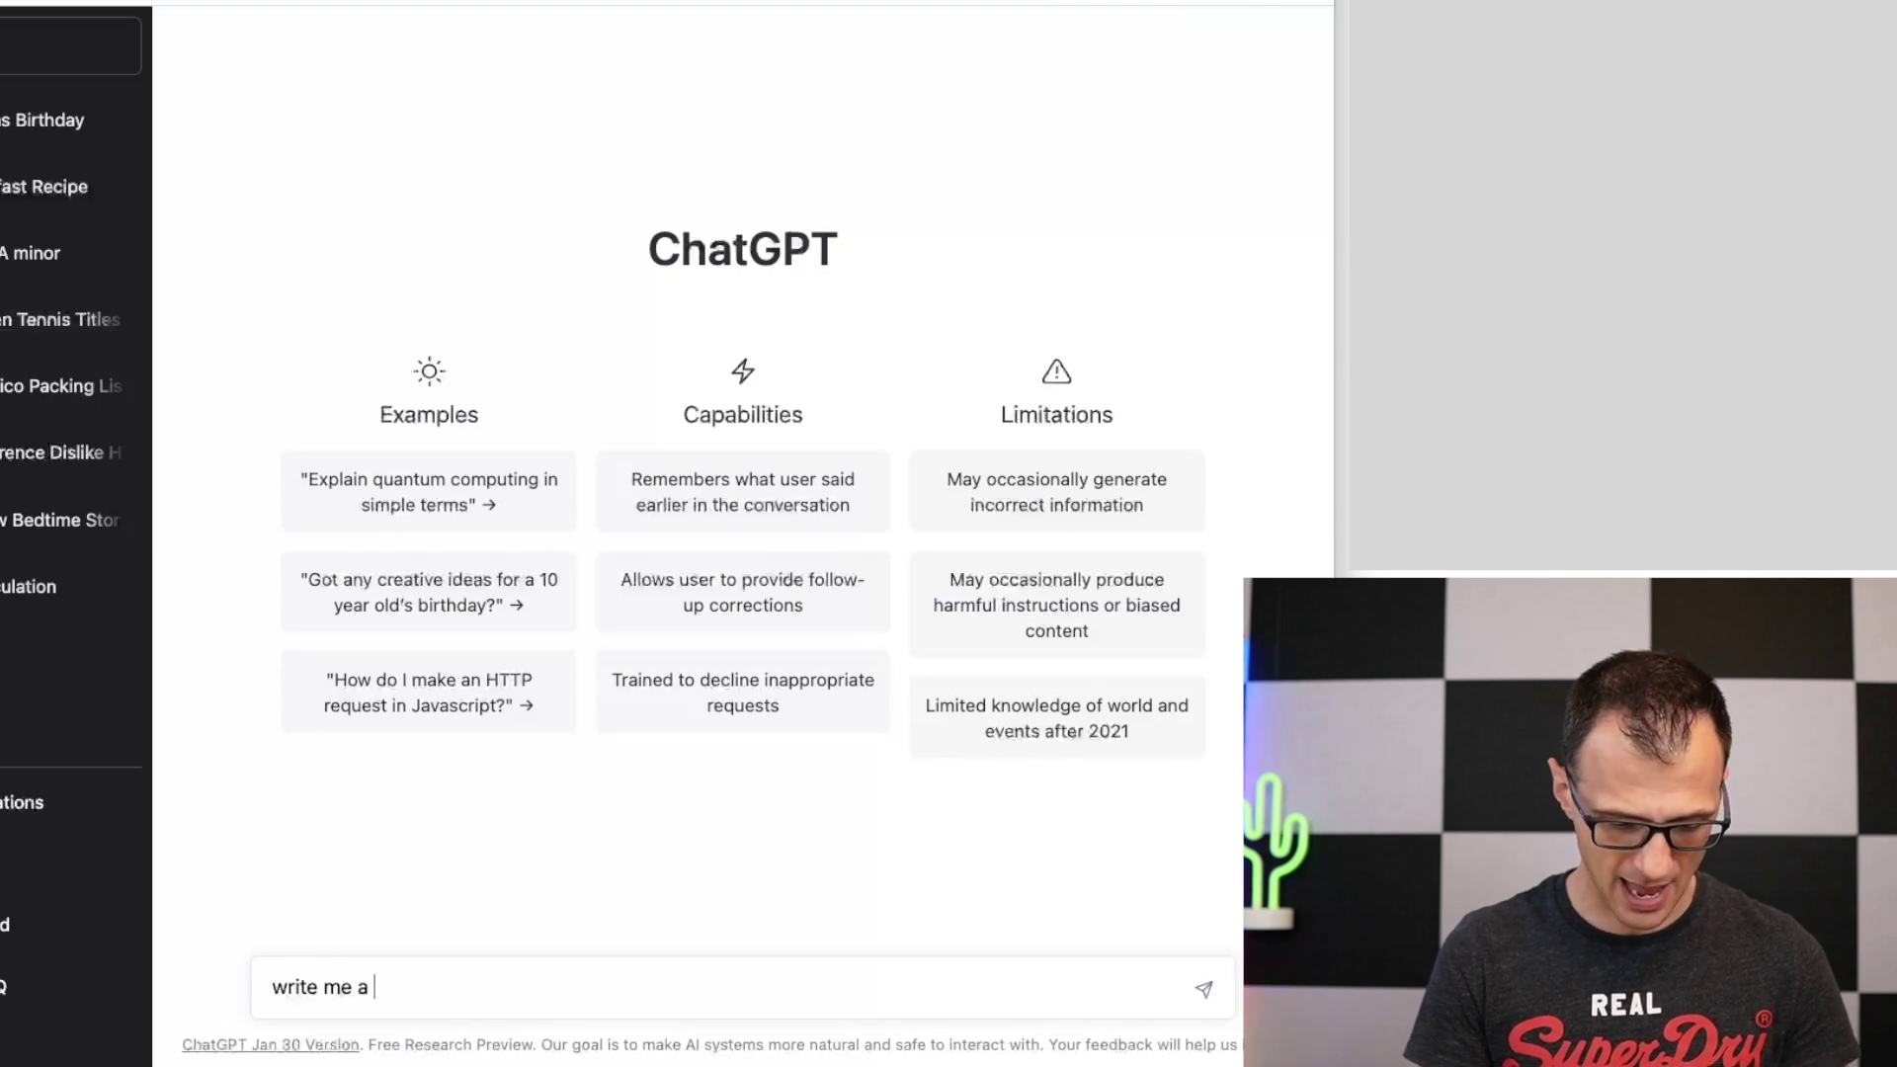
{"action": "type", "text": "simple solitar"}
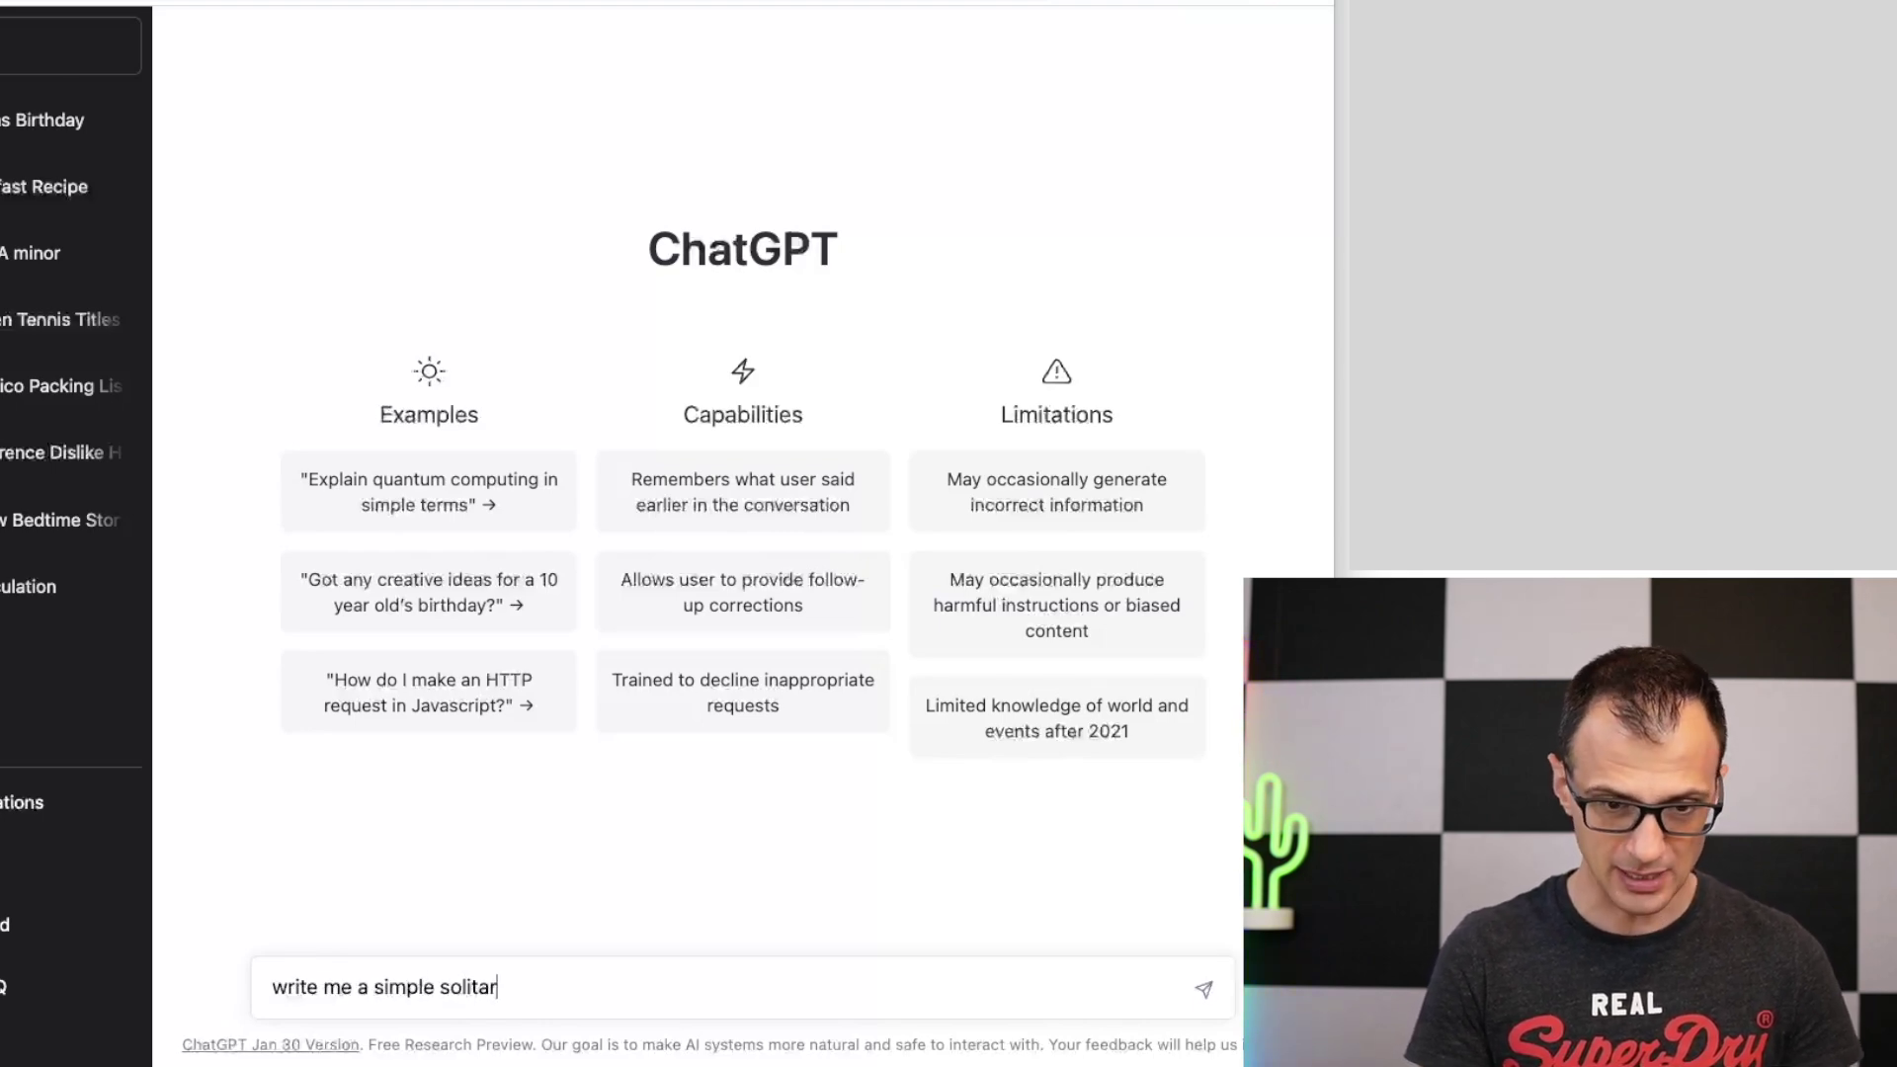
{"action": "key", "text": "BackSpace"}
{"action": "type", "text": "ire game "}
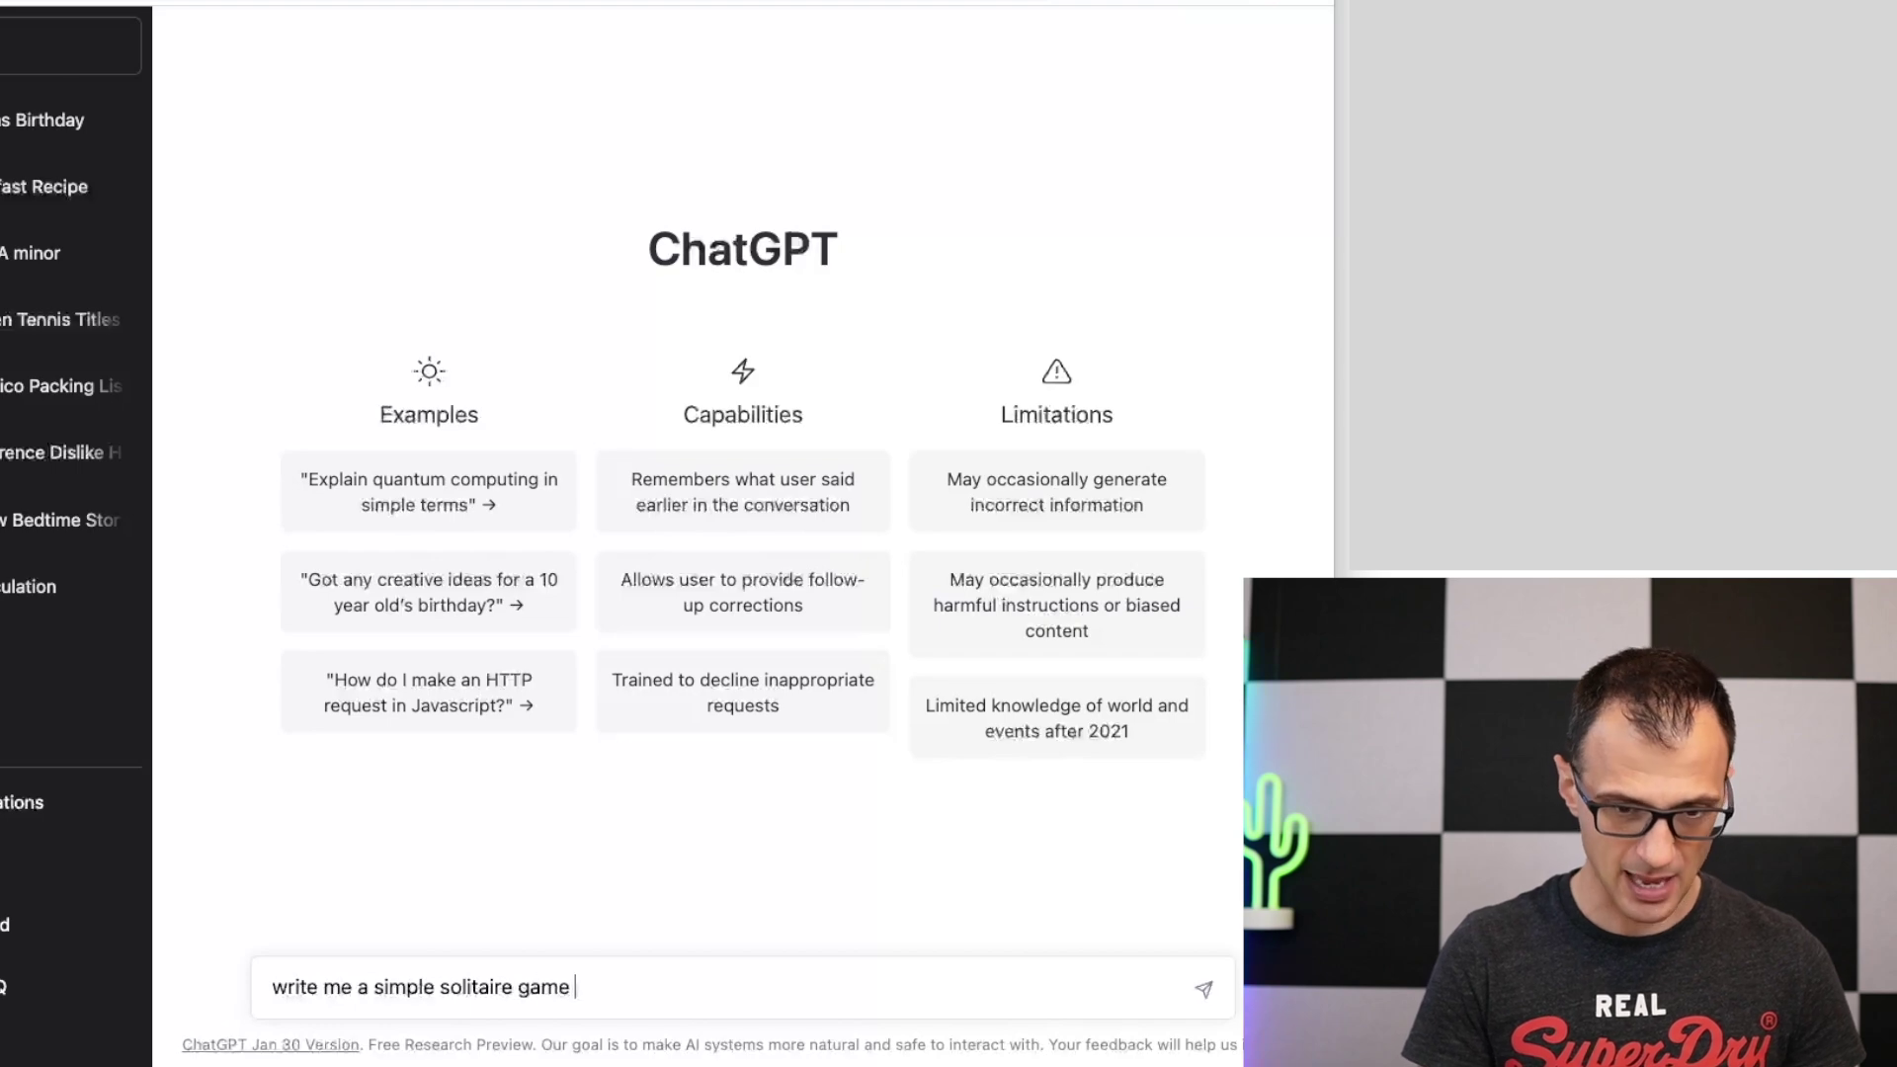
{"action": "type", "text": "in python"}
{"action": "key", "text": "Return"}
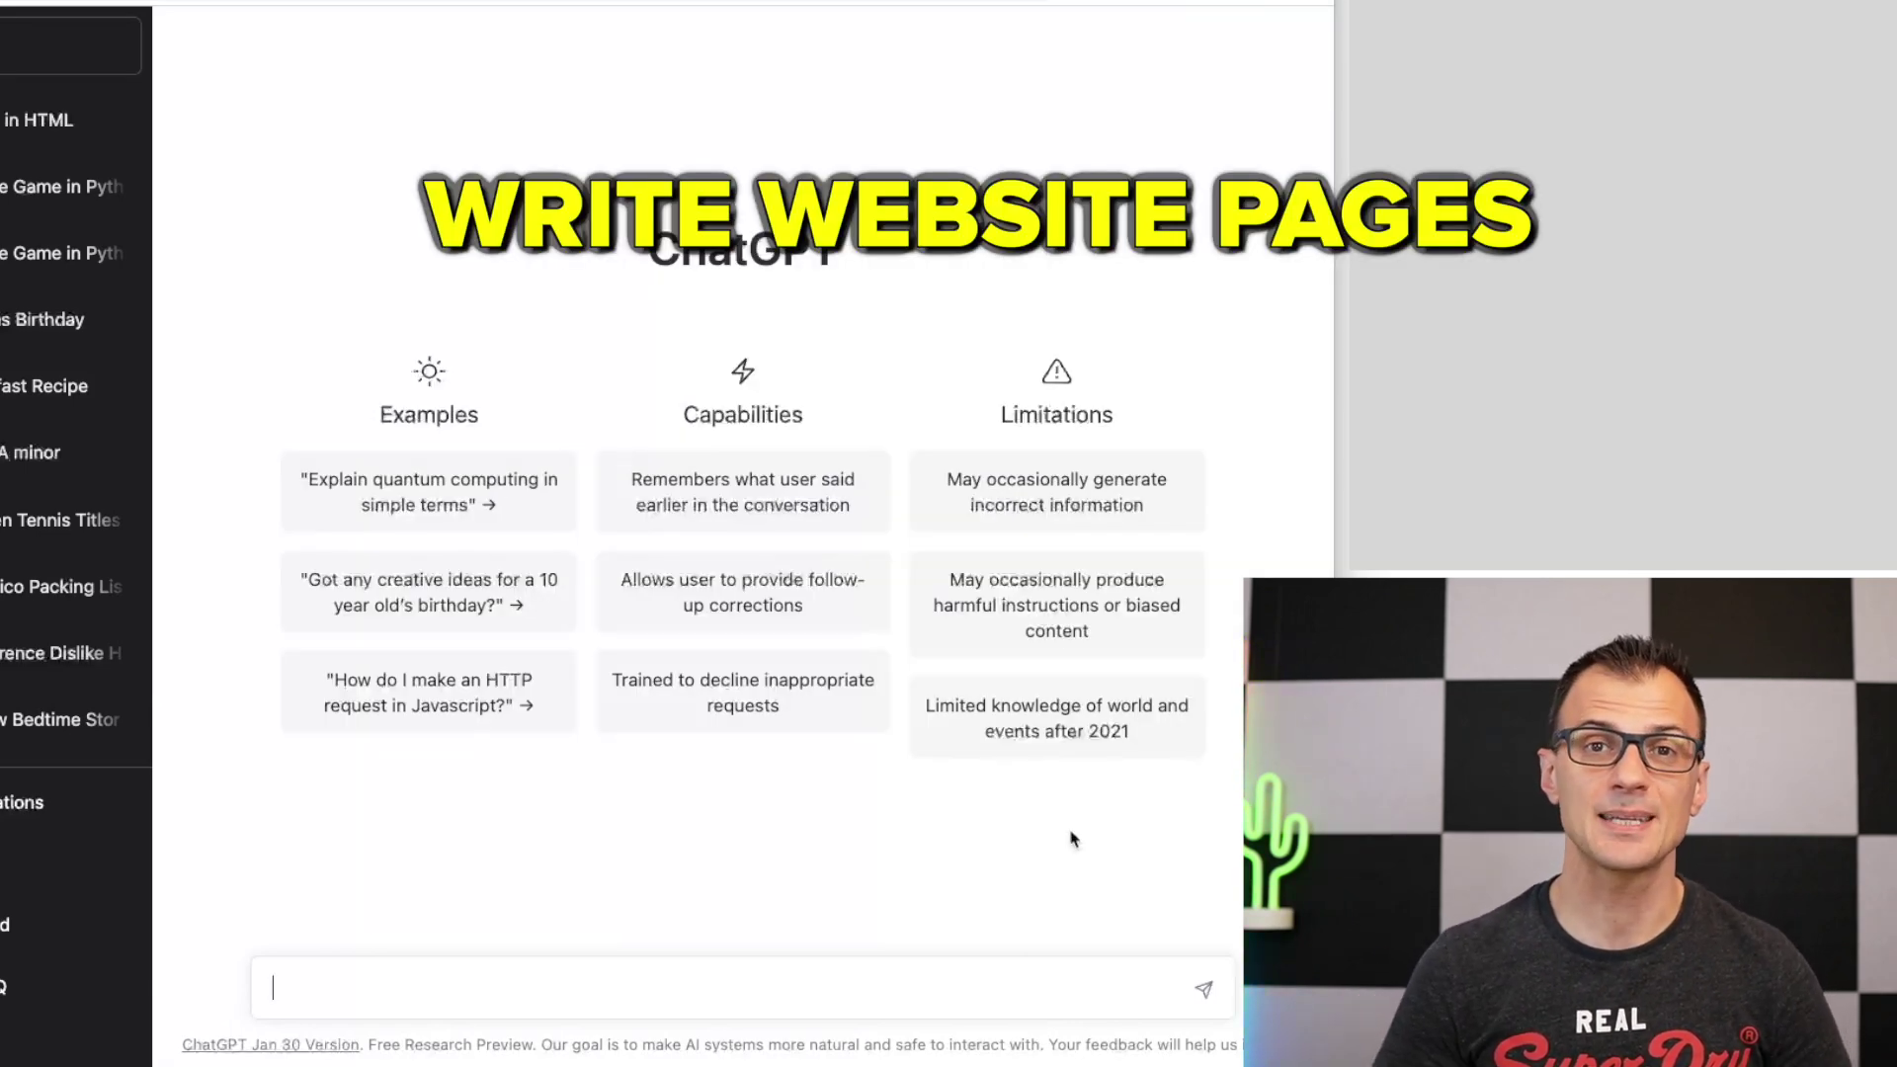
Submit the prompt "create me a privacy policy for my real estate agency in australia"
{"action": "type", "text": "create me a privacy policy for my real estate agency in australia"}
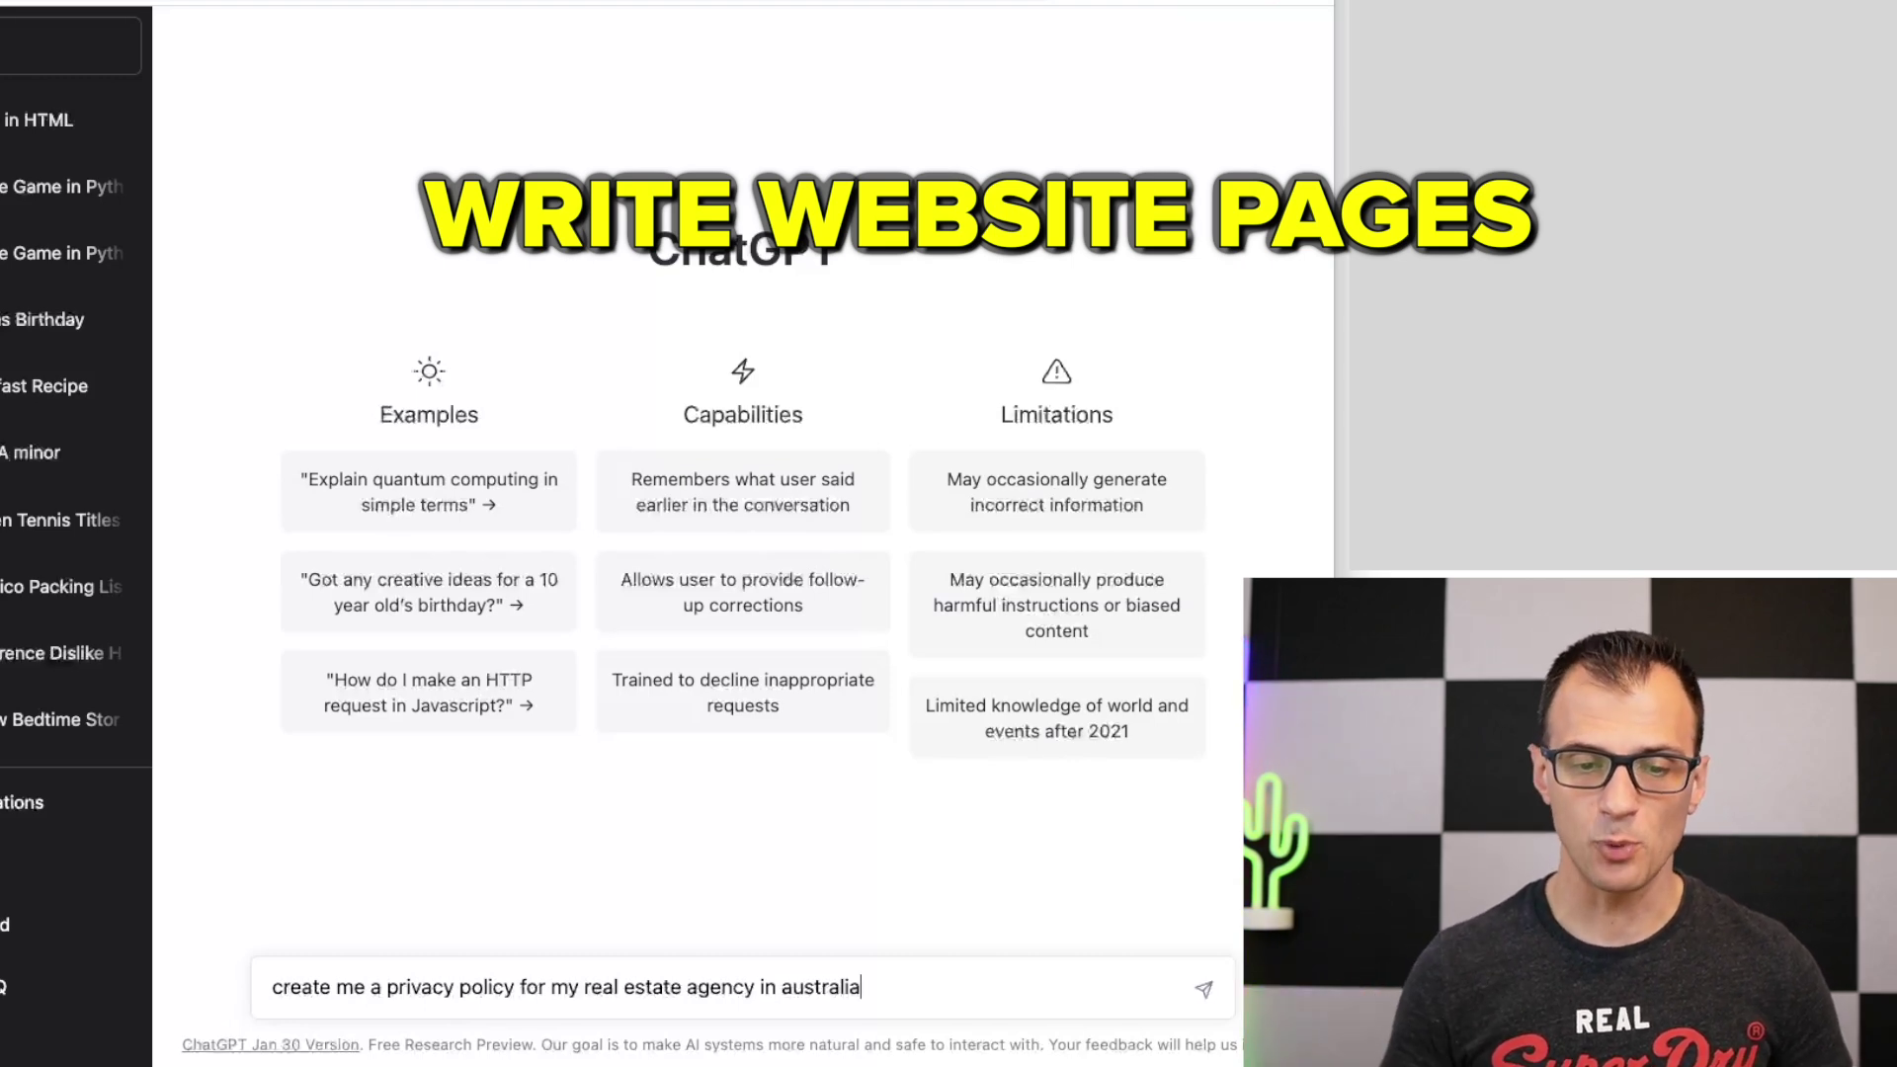
{"action": "key", "text": "Return"}
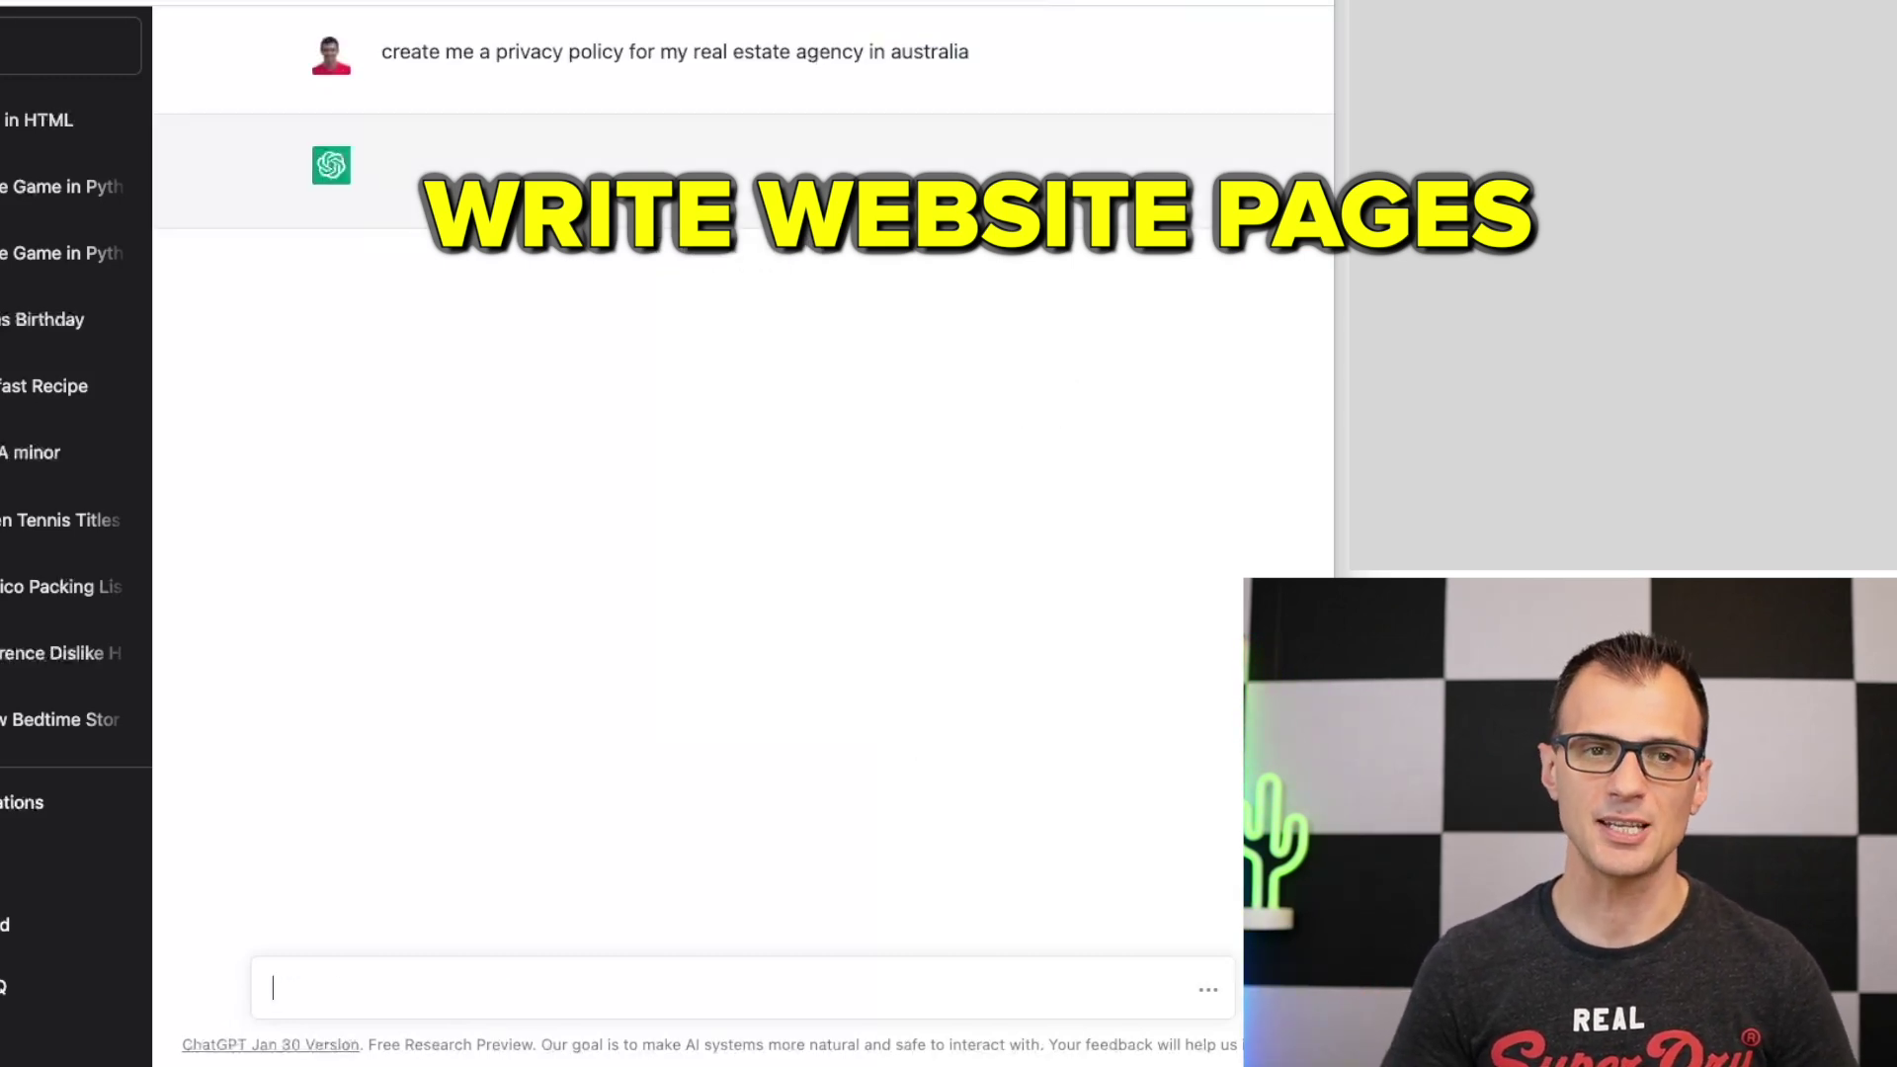
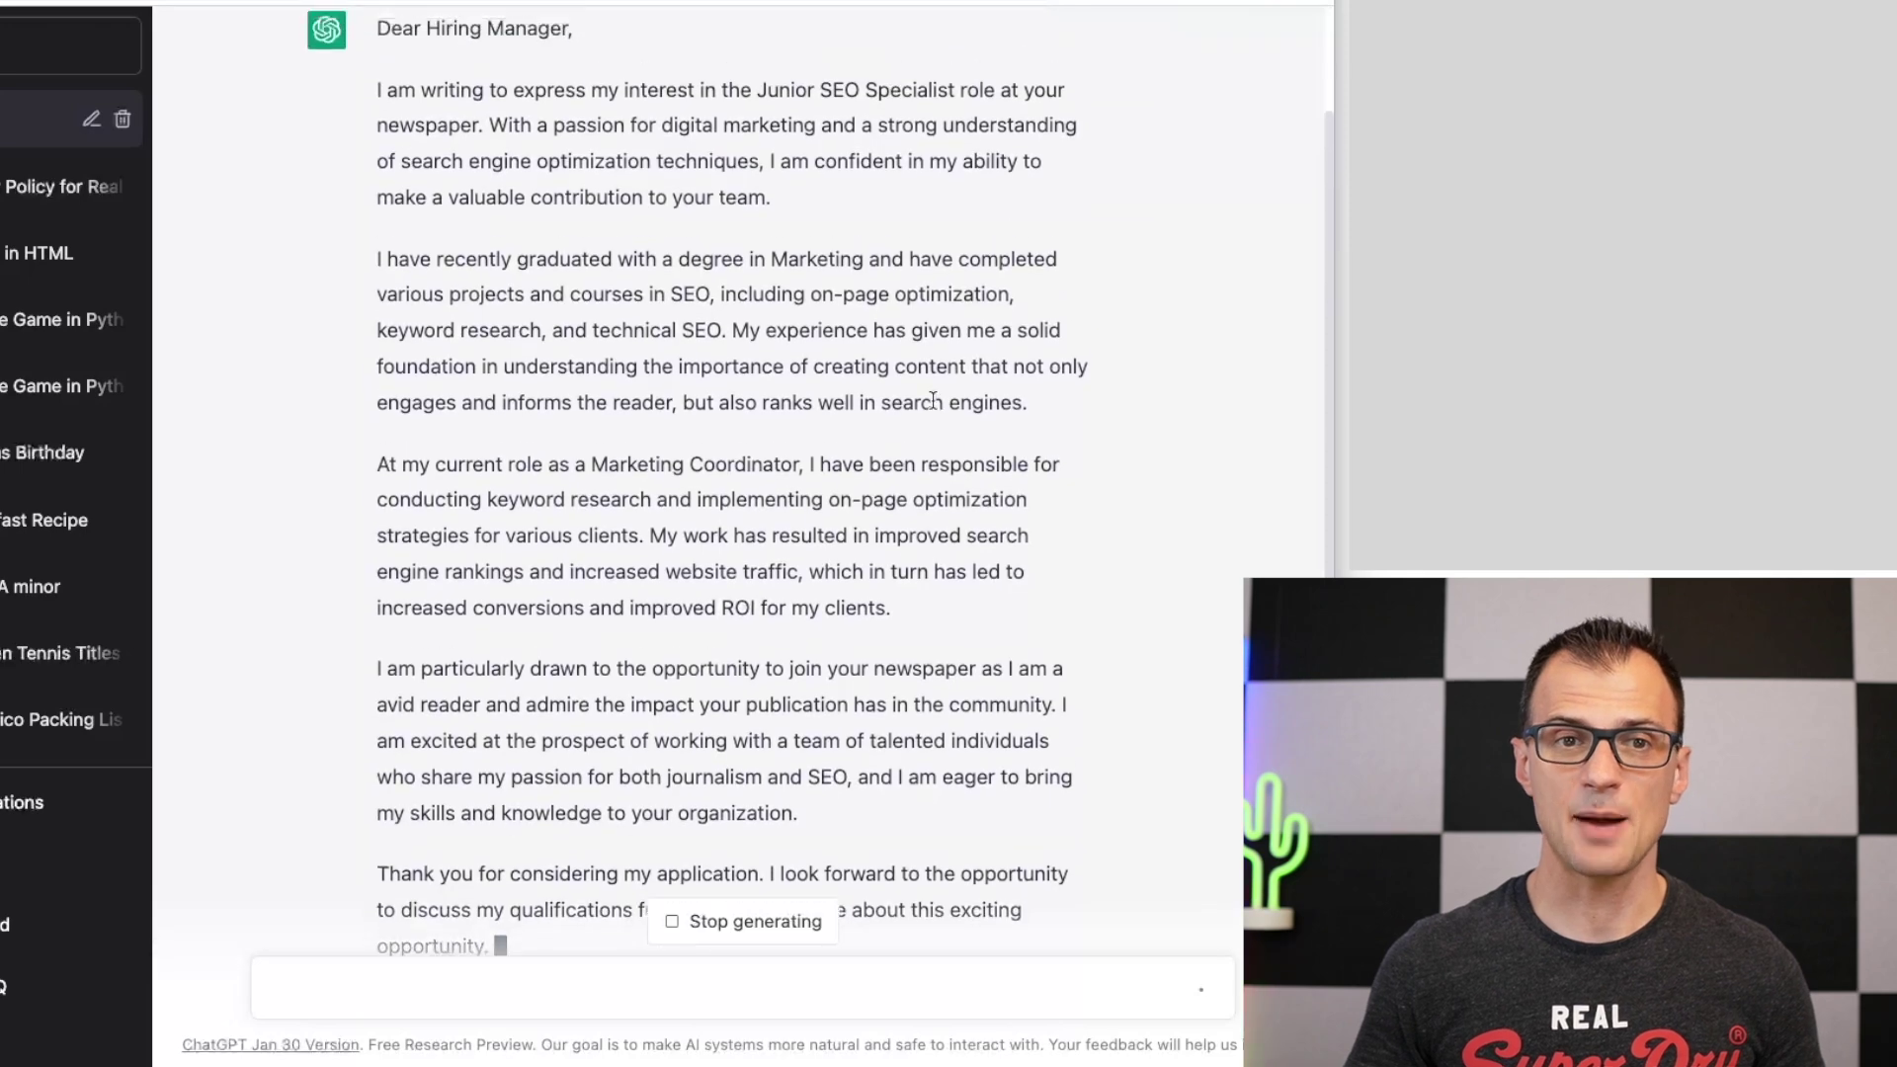
Follow up on the cover letter with "write me a resume for this role stating my experience with a project where i improved rankings of a website"
{"action": "scroll", "coordinate": [937, 420], "scroll_direction": "down", "scroll_amount": 4}
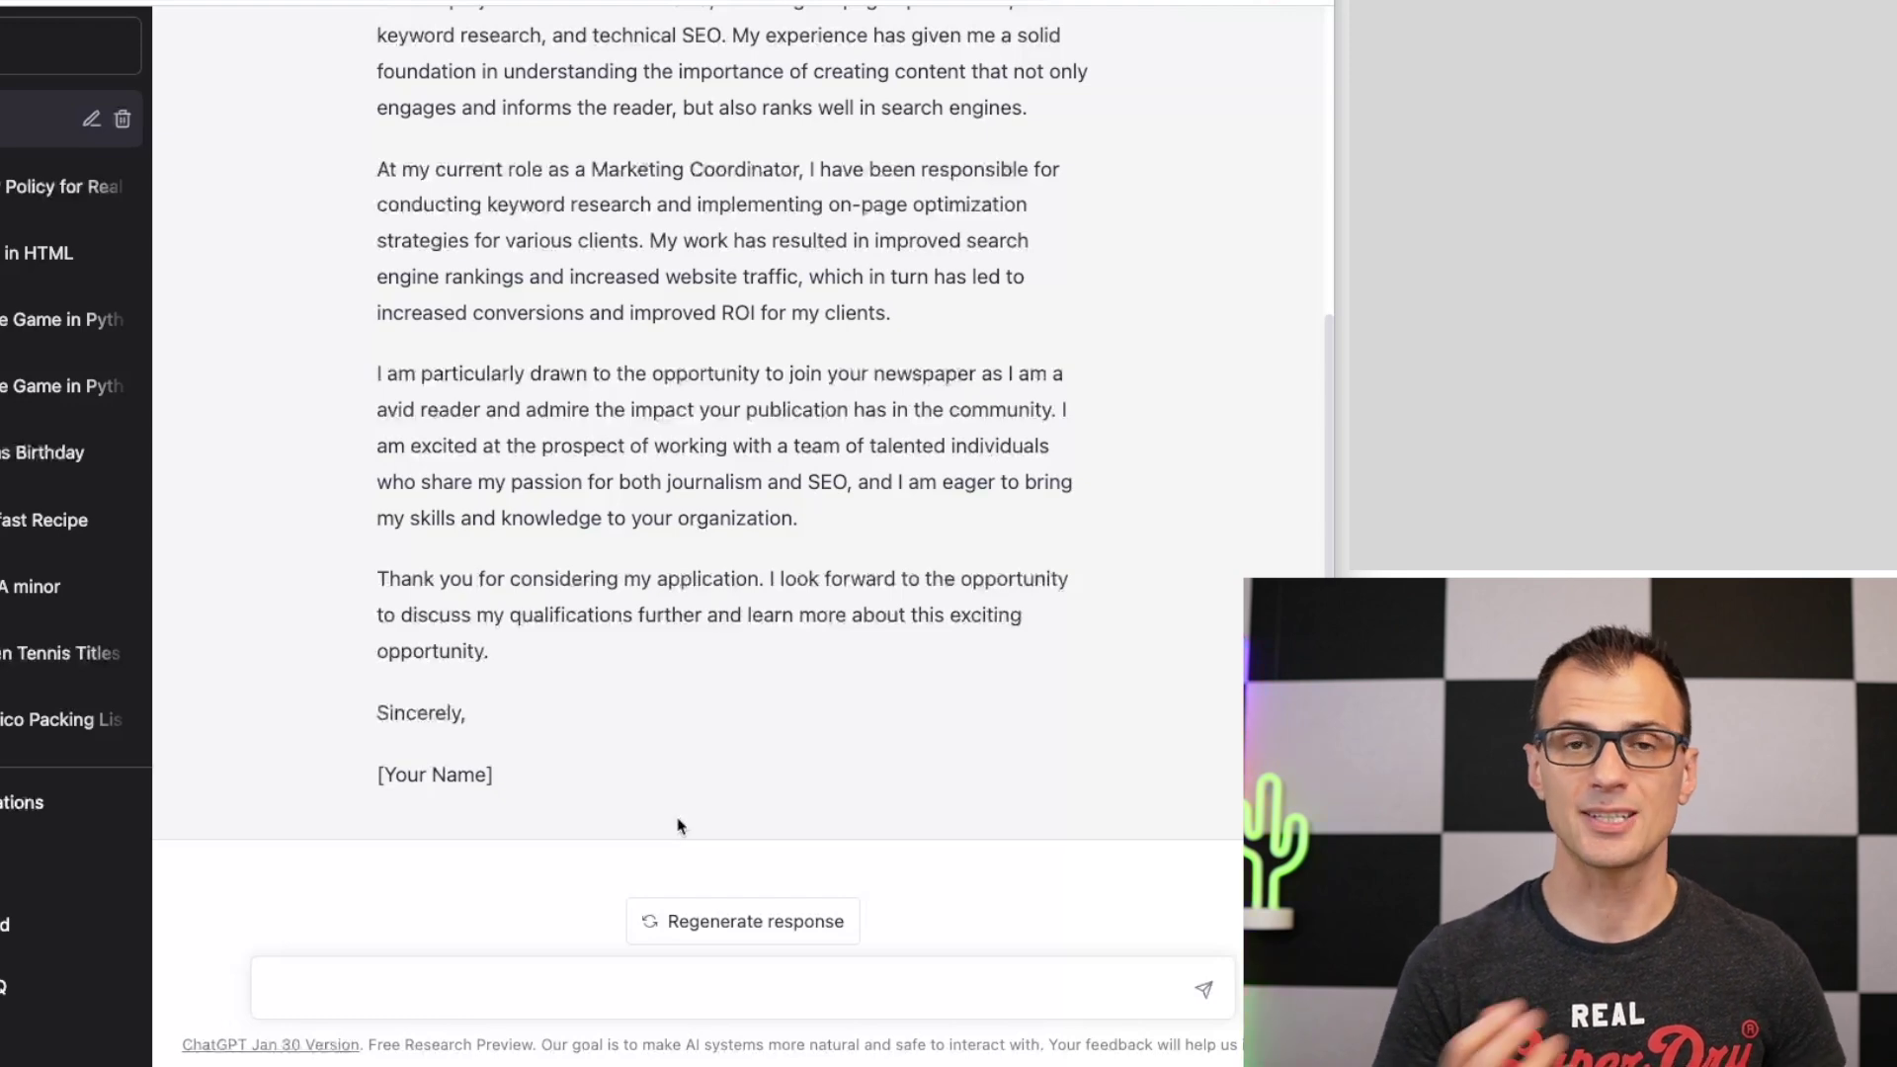
{"action": "type", "text": "write me a resume for this role stating my experience with a project where i improved rankings of a website"}
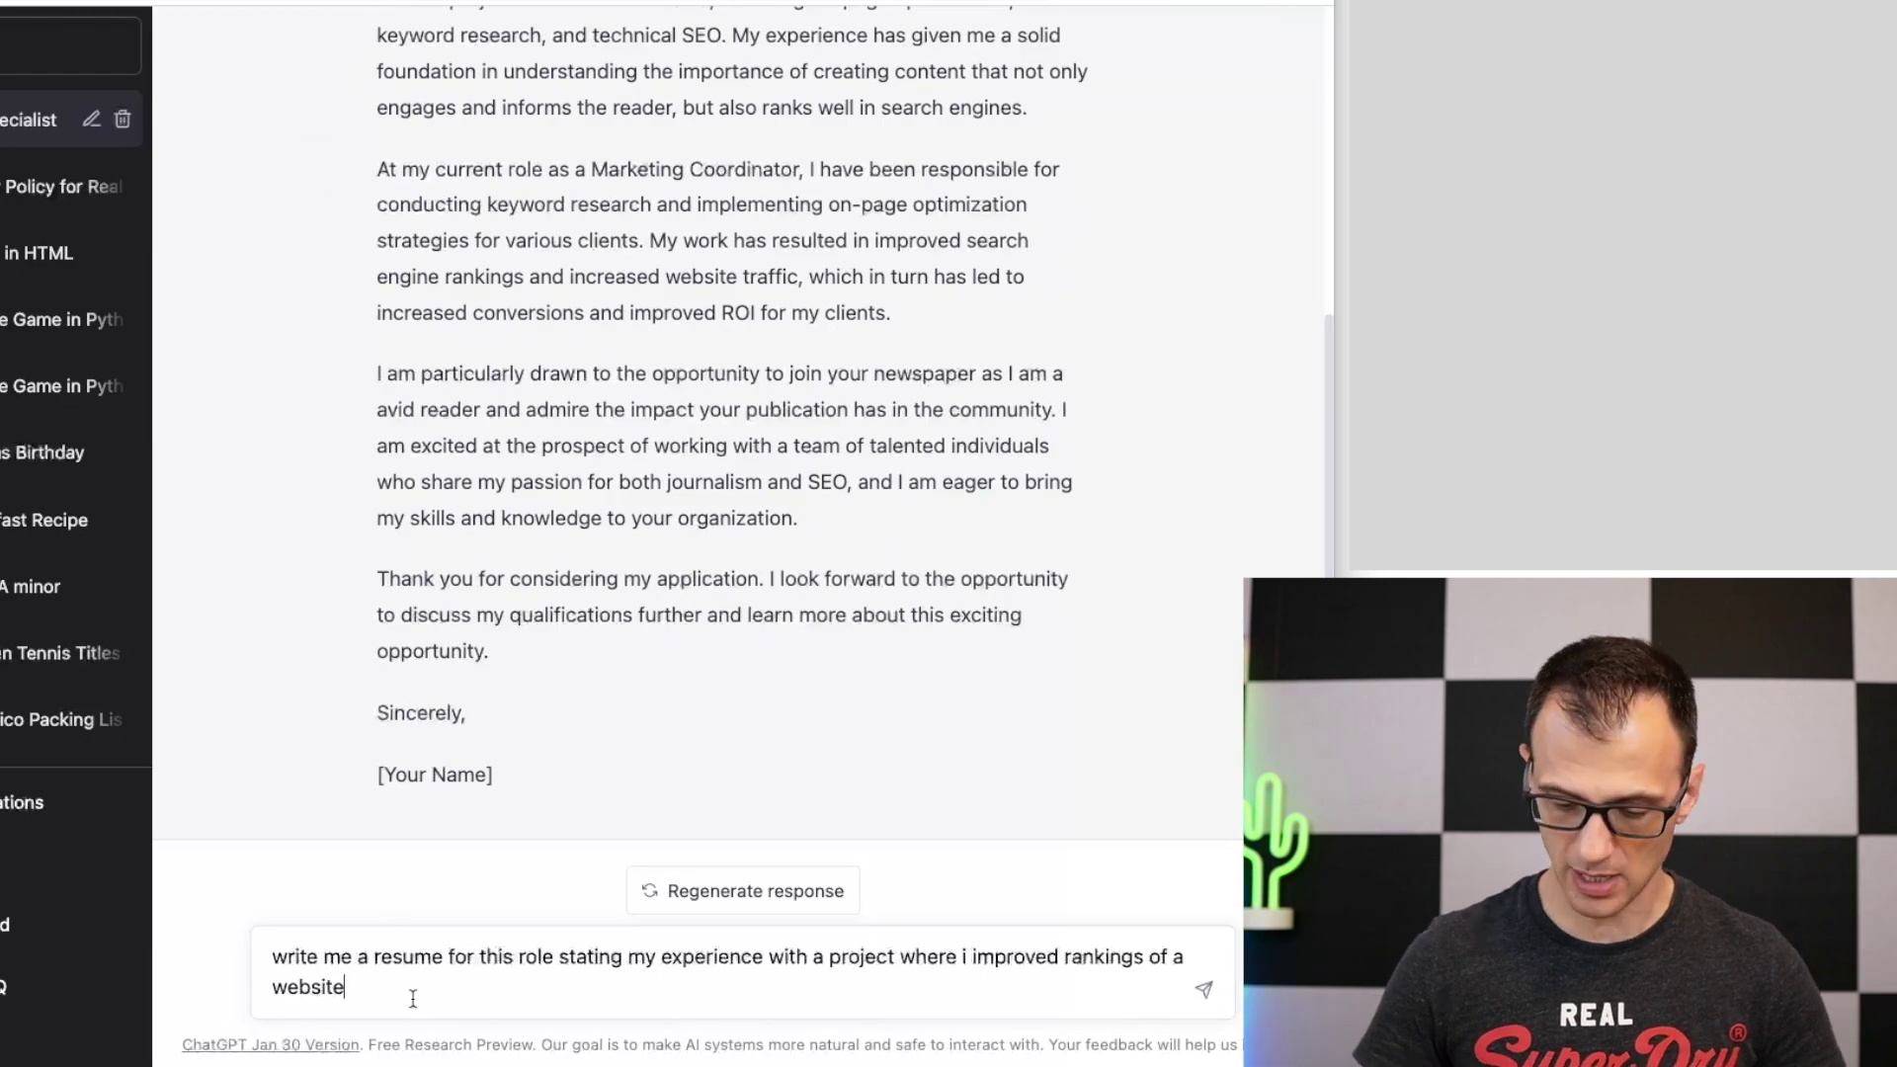
{"action": "key", "text": "Return"}
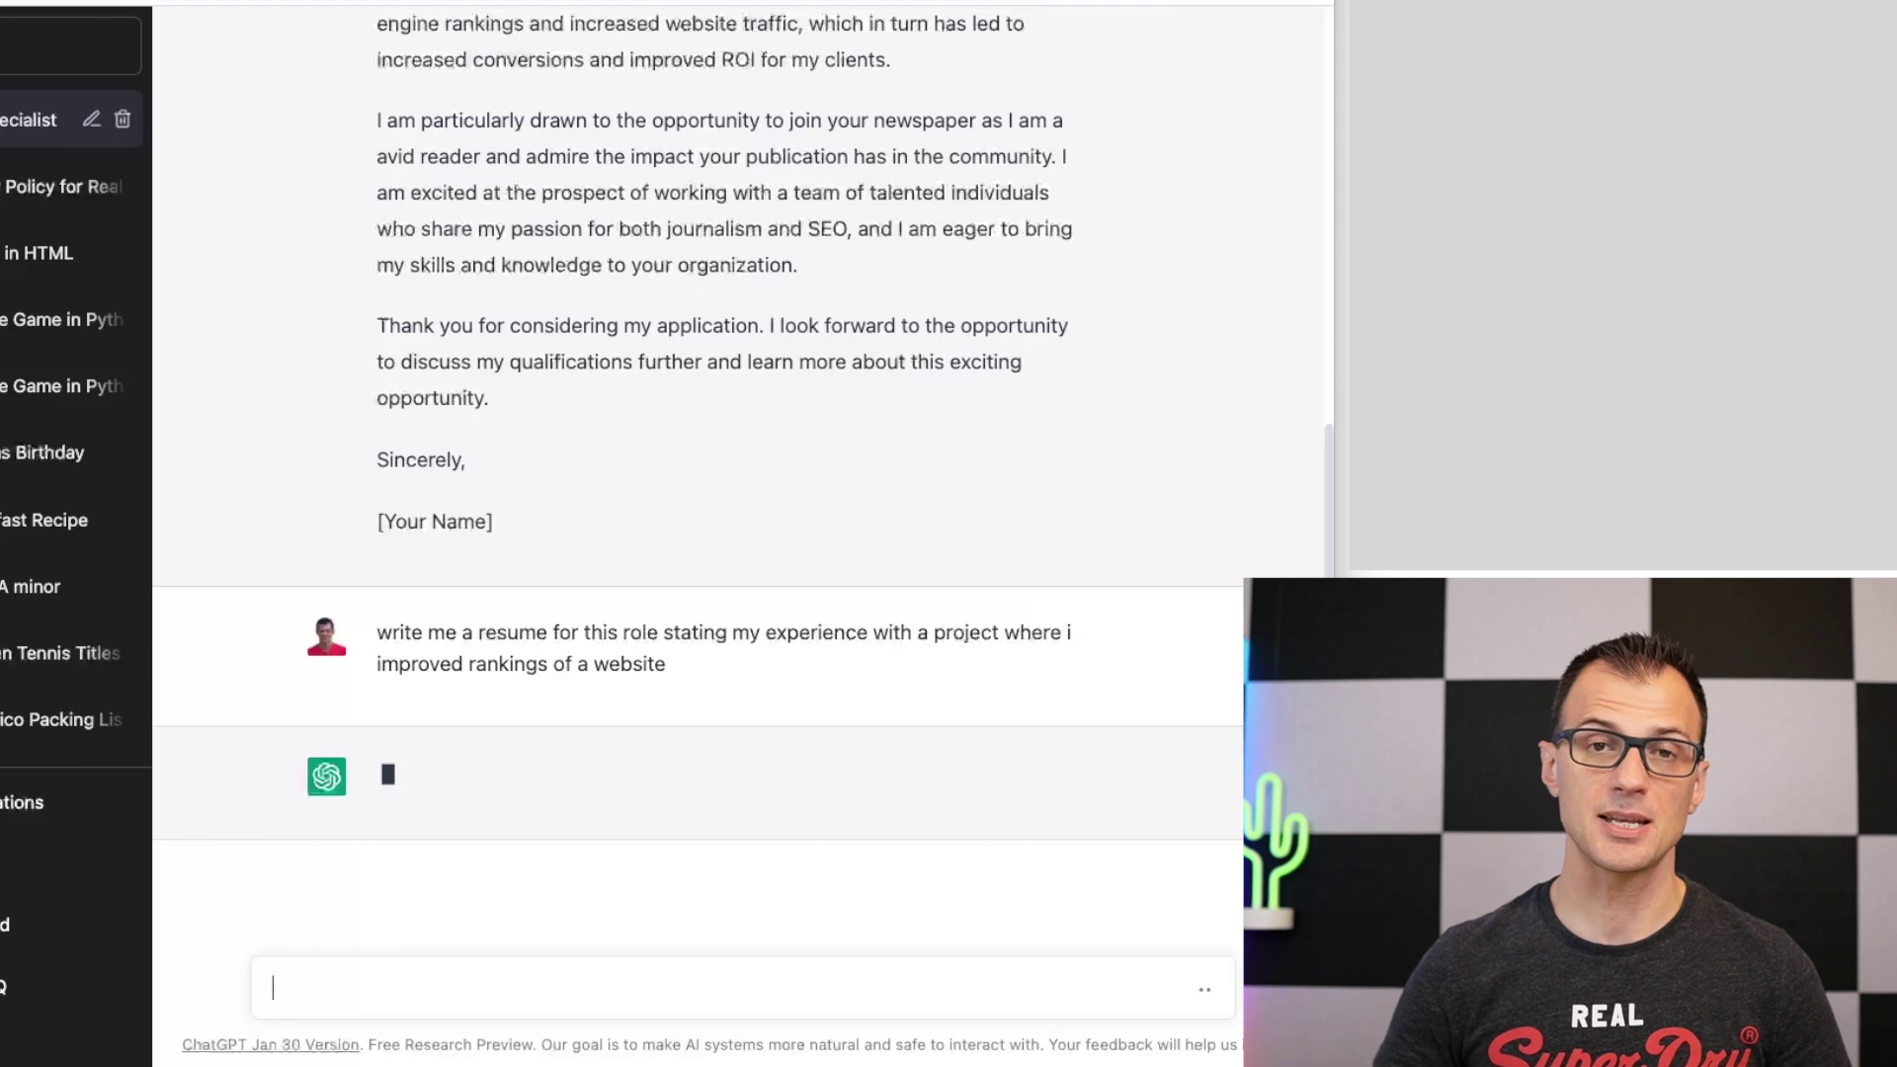